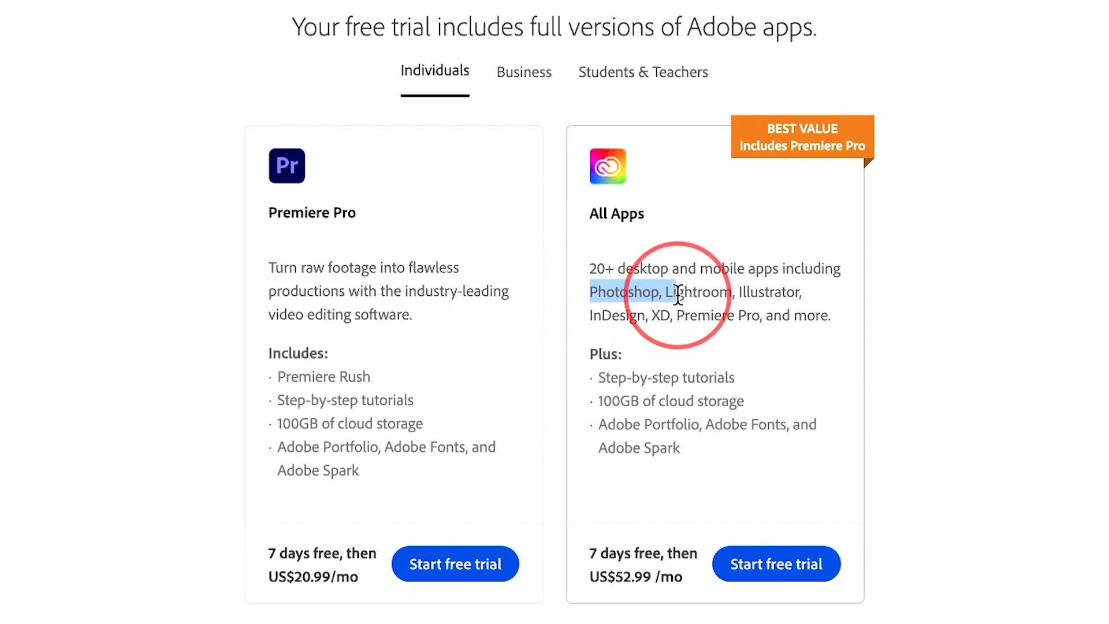
pyautogui.click(732, 316)
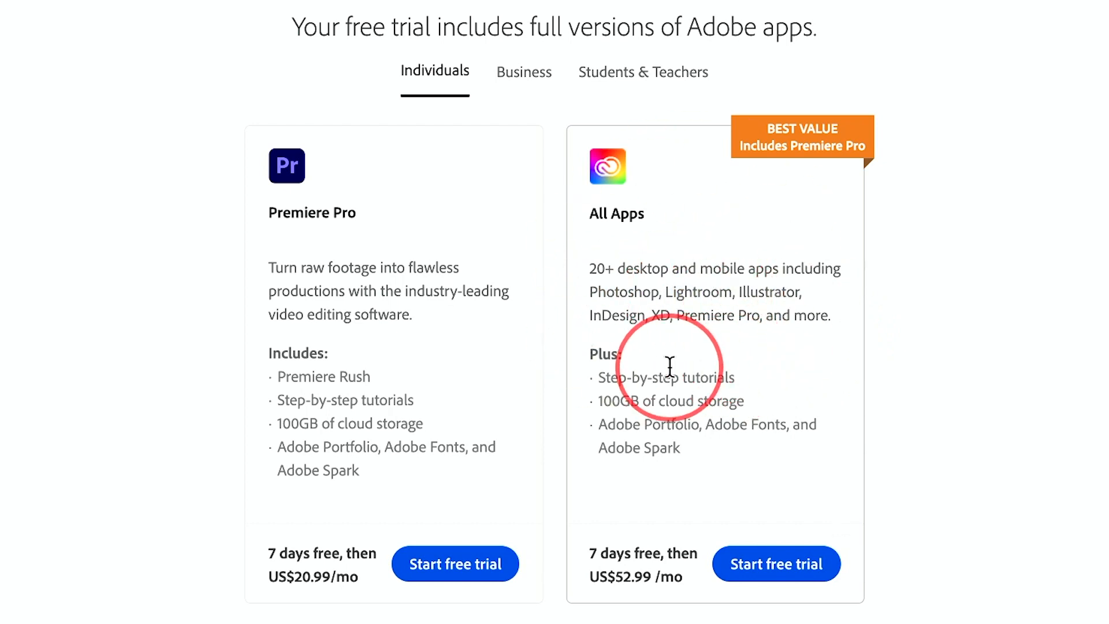
pyautogui.moveTo(589, 267); pyautogui.dragTo(760, 270)
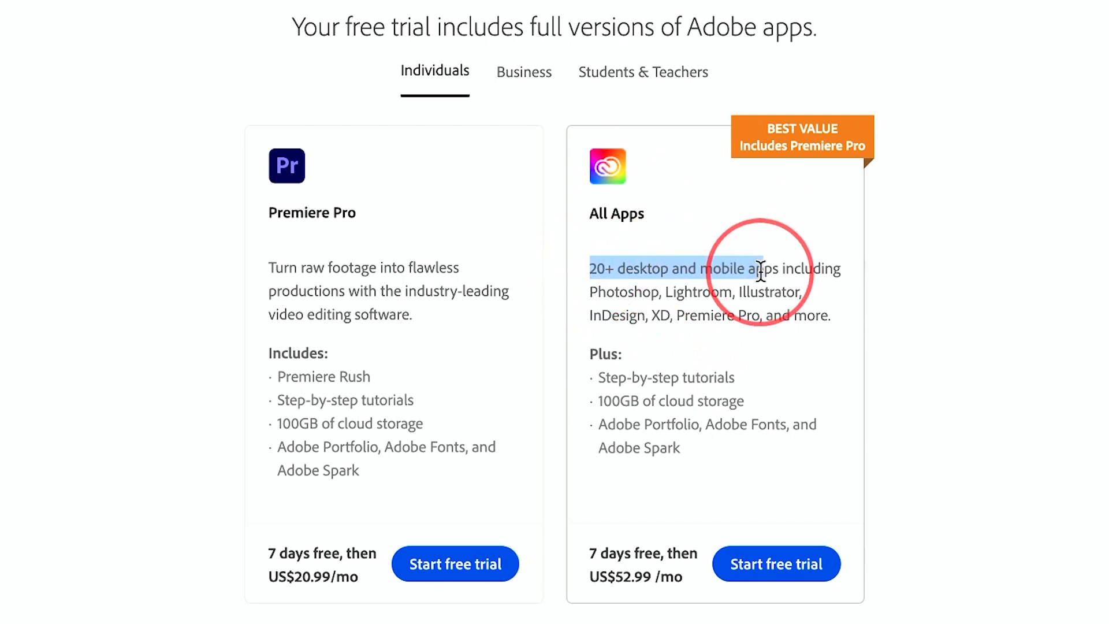
pyautogui.click(760, 270)
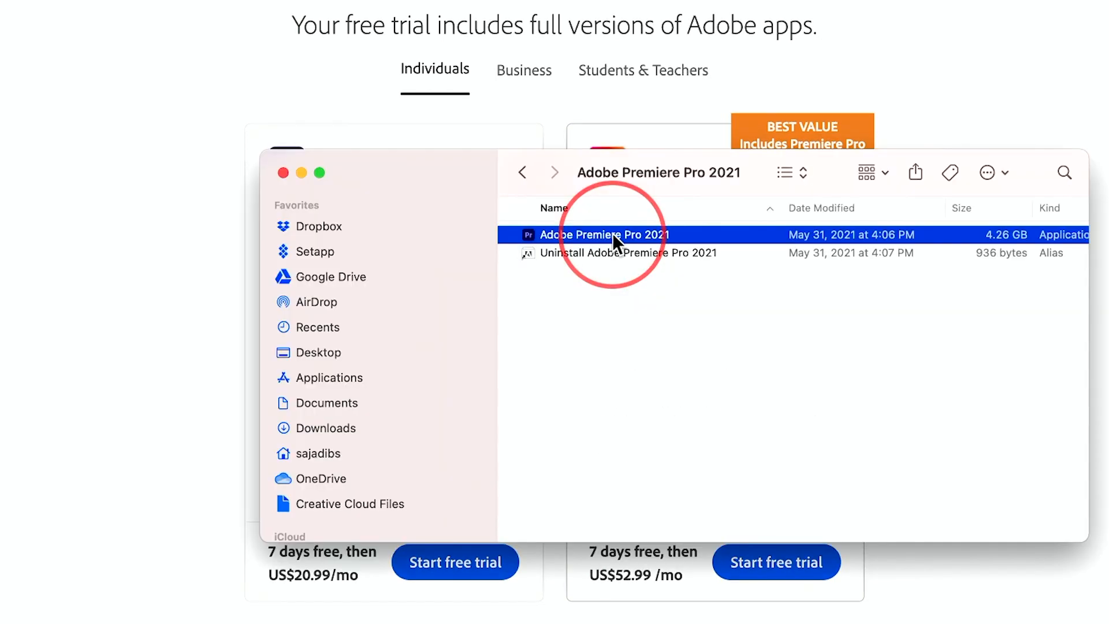
# Launch Adobe Premiere Pro 2021 and start a new project named "adobe premiere tutorial".
pyautogui.doubleClick(577, 231)
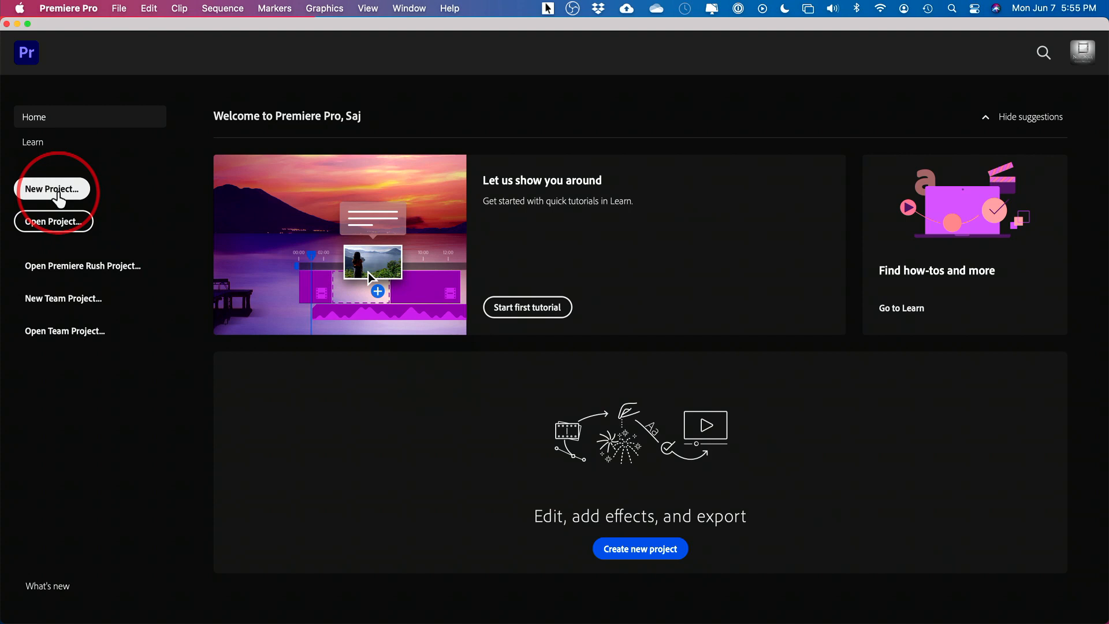
pyautogui.click(58, 200)
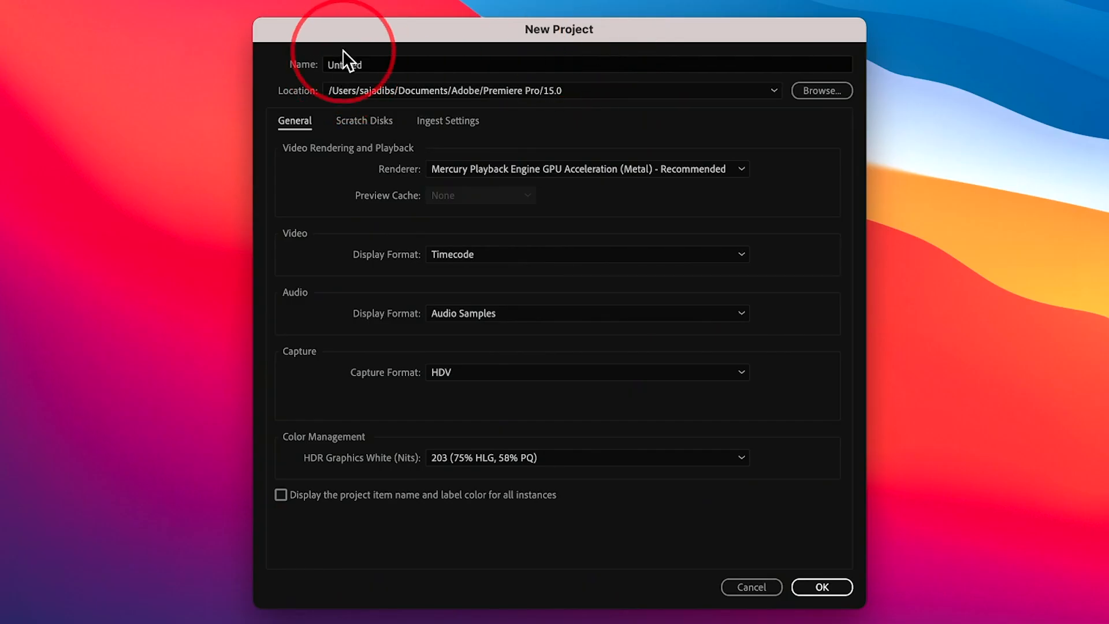
pyautogui.click(375, 64)
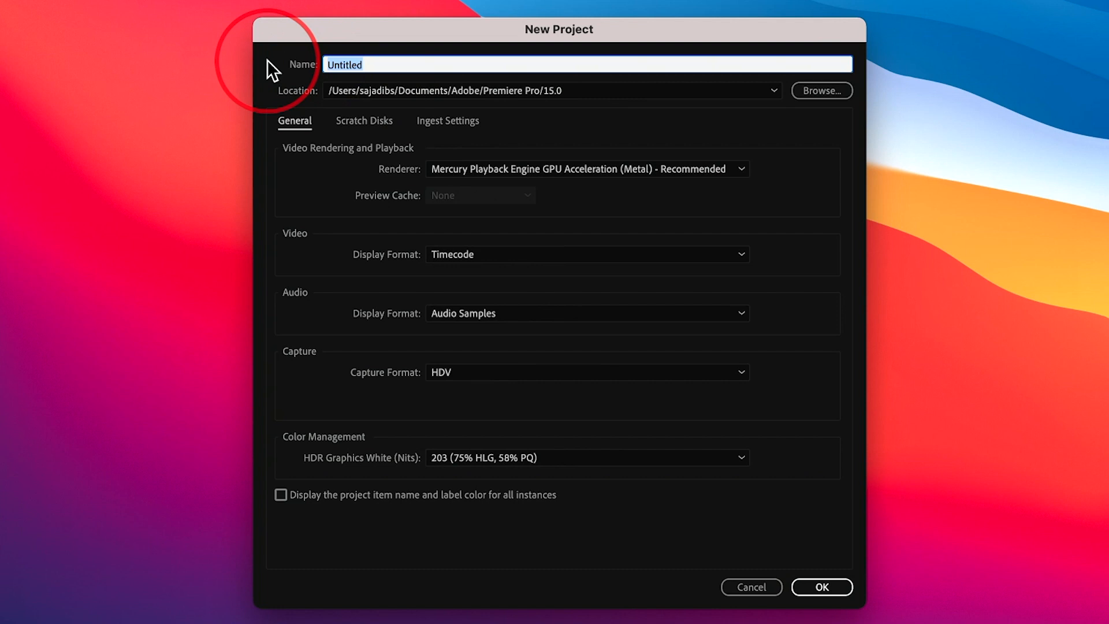
pyautogui.write('adobe premeire tutorial')
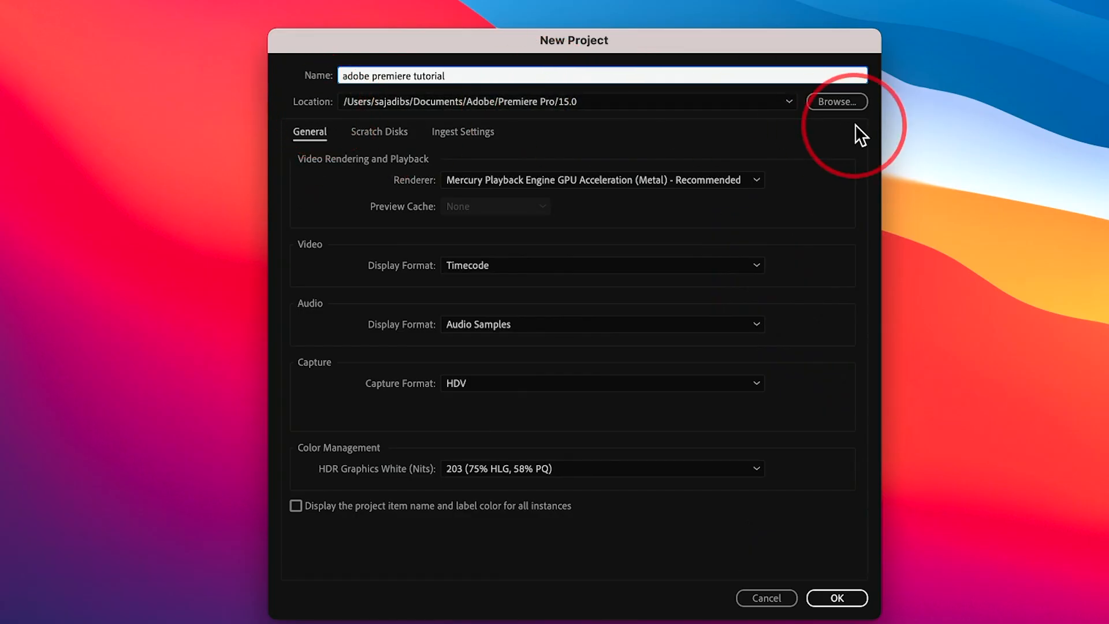
# Set the new project's location to the Project Files folder inside the Adobe Premiere folder on the Howfinity 2021 drive.
pyautogui.click(835, 102)
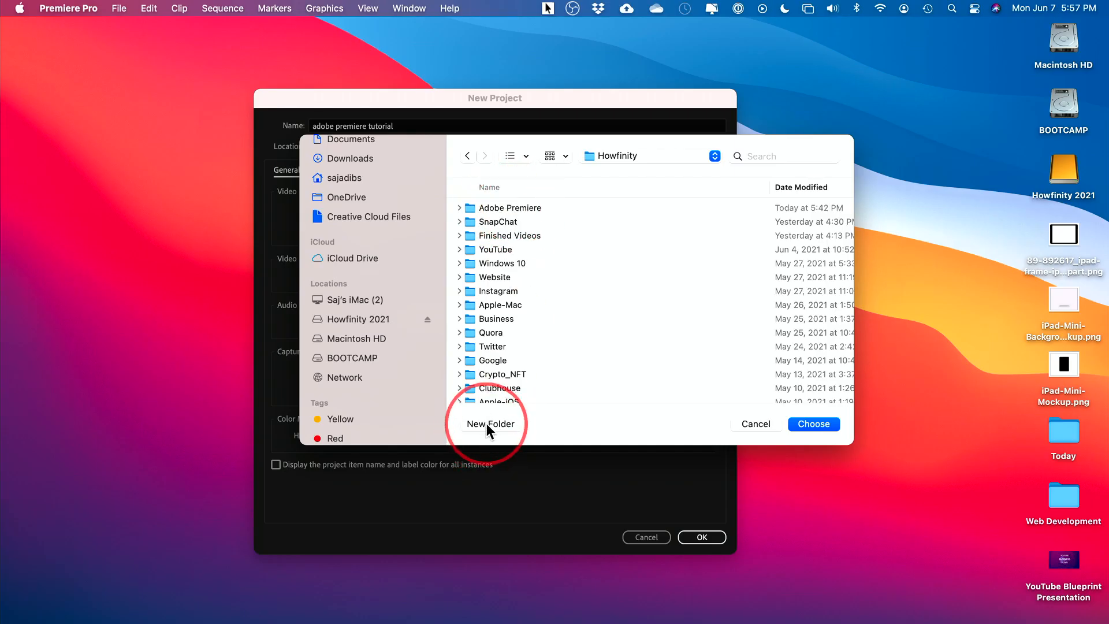
pyautogui.doubleClick(523, 209)
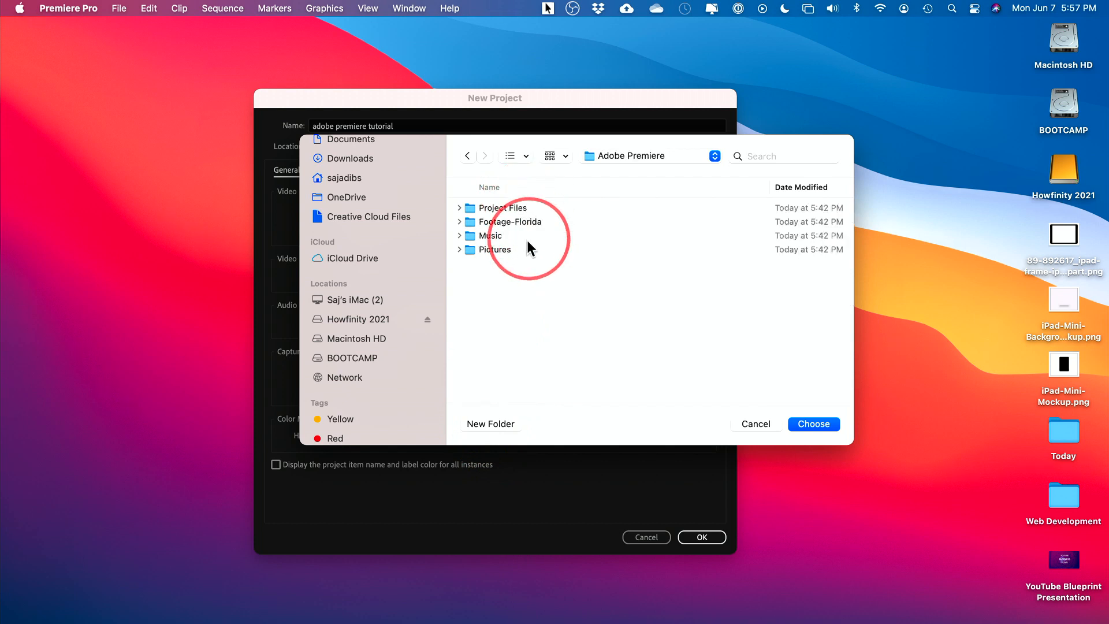
pyautogui.click(491, 223)
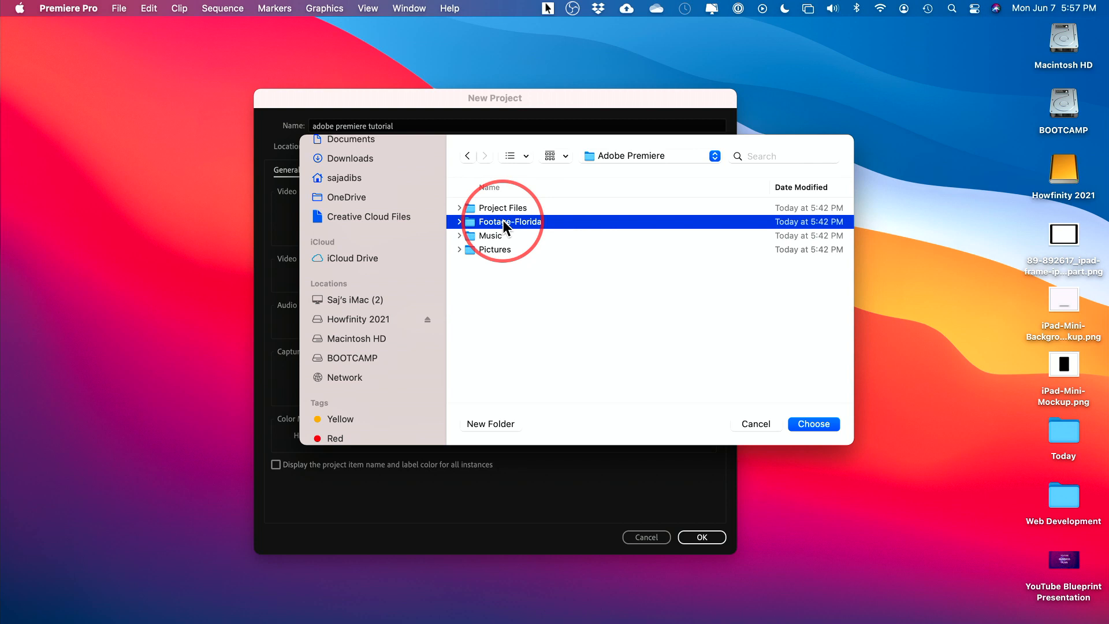
pyautogui.click(496, 237)
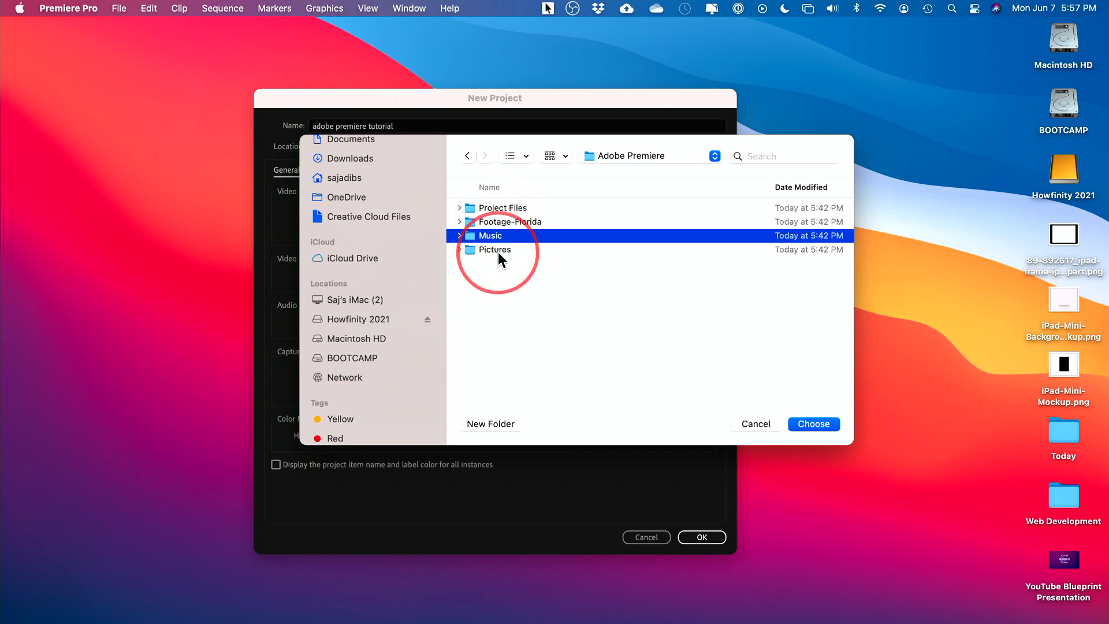
pyautogui.click(499, 252)
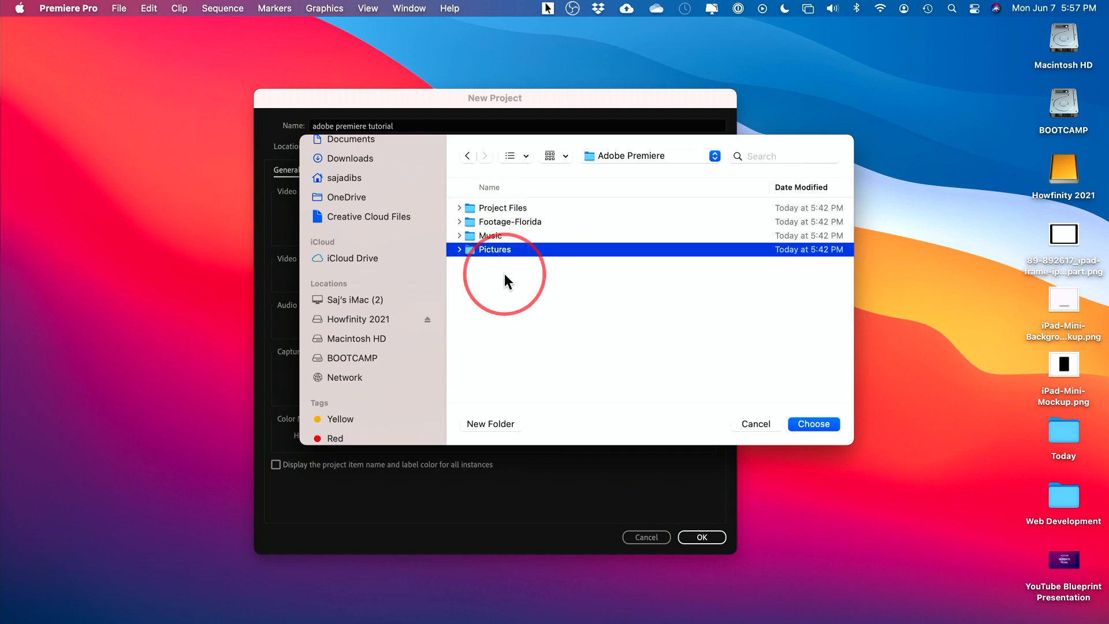
pyautogui.click(497, 209)
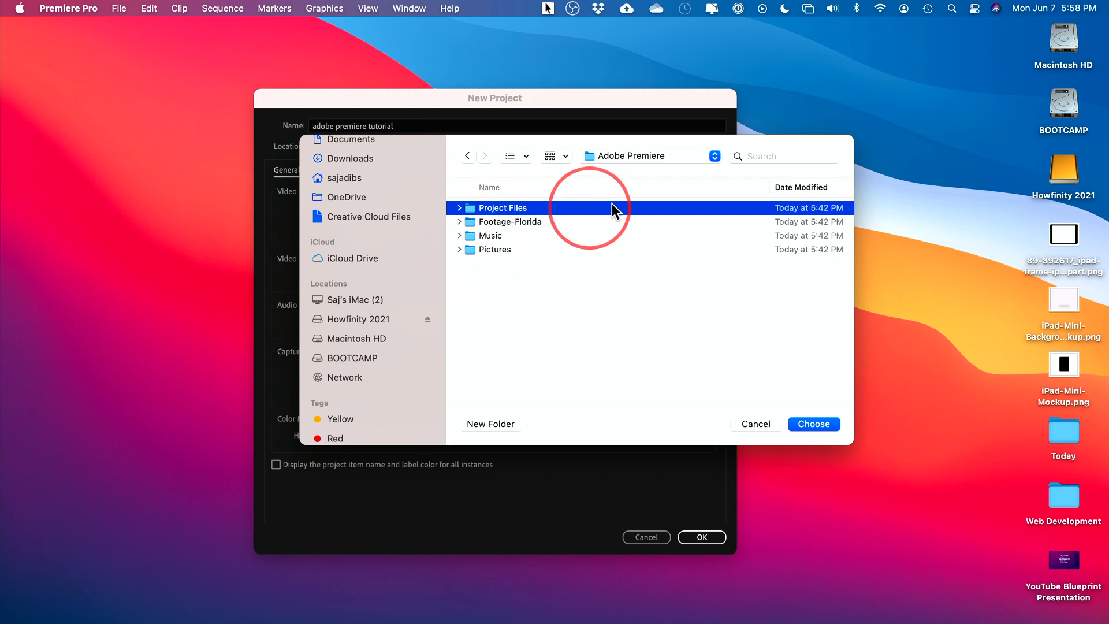
pyautogui.click(1071, 186)
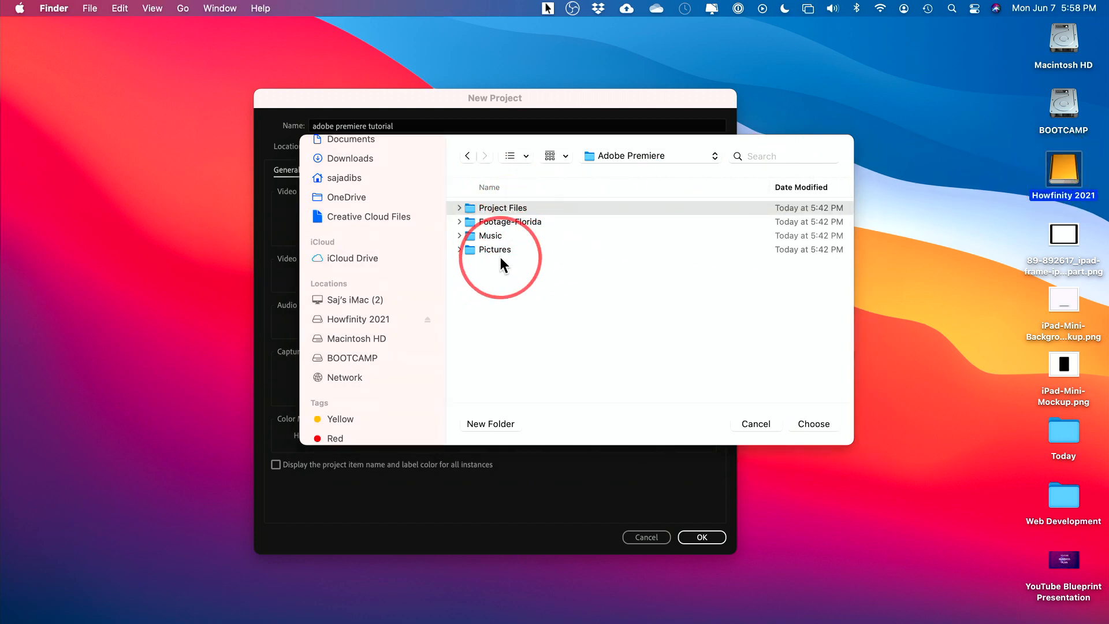
pyautogui.click(501, 212)
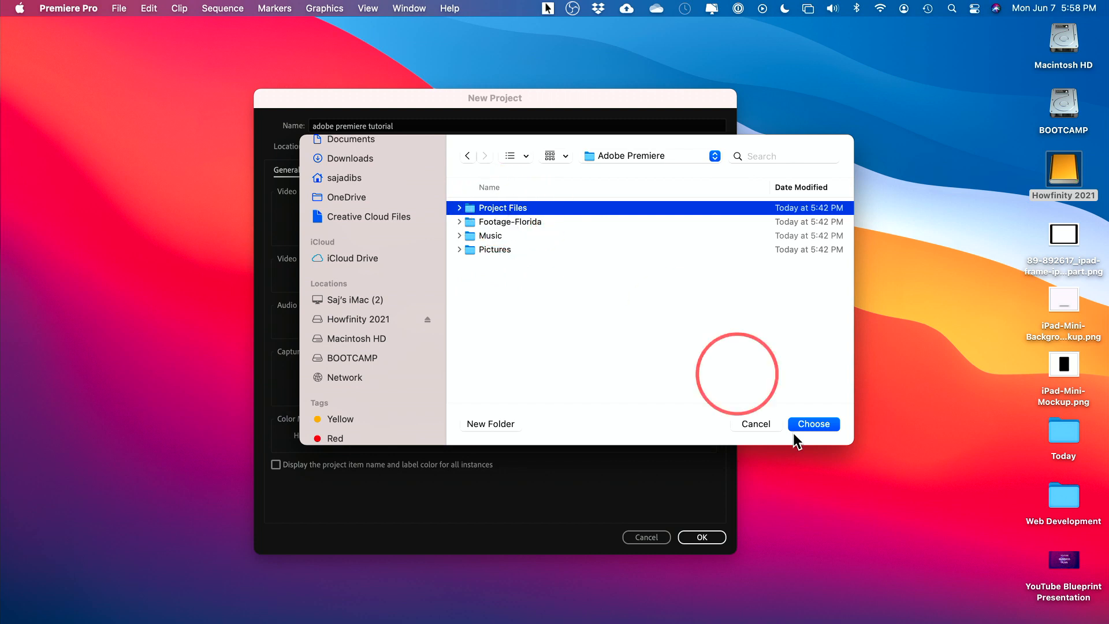
pyautogui.click(814, 424)
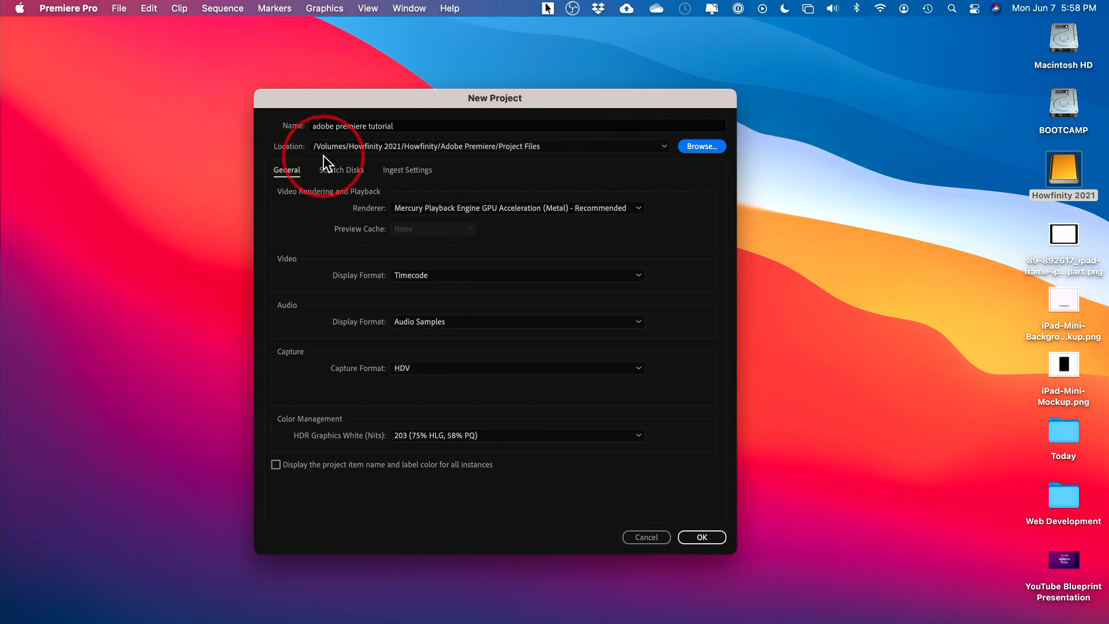
# Create the project with the default renderer, scratch disk and ingest settings, and switch to the Default Editing workspace.
pyautogui.click(555, 211)
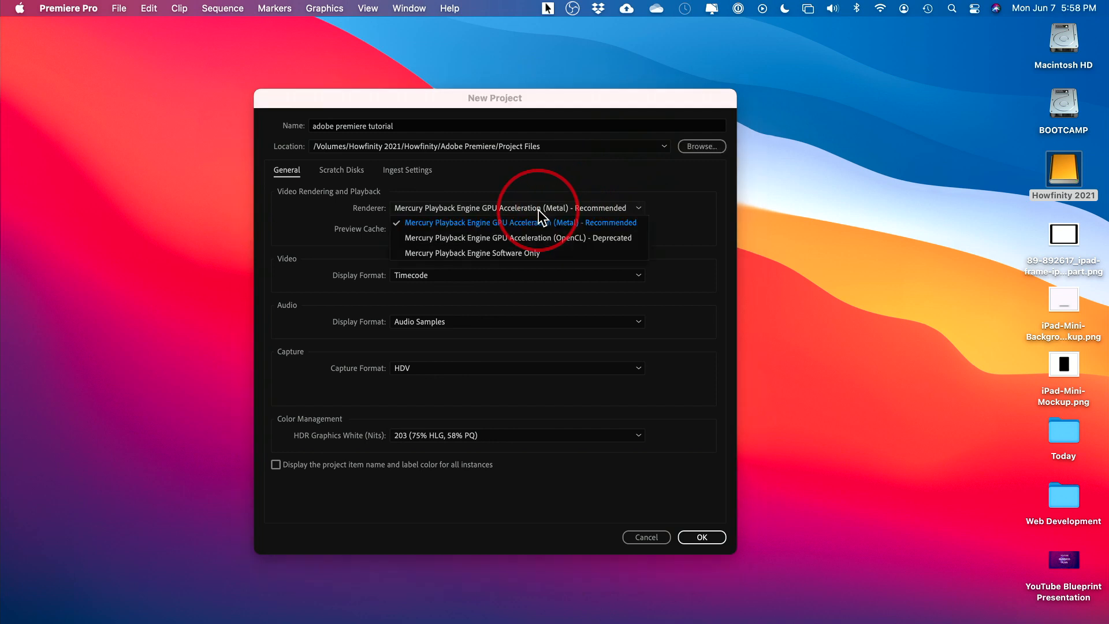
pyautogui.click(604, 210)
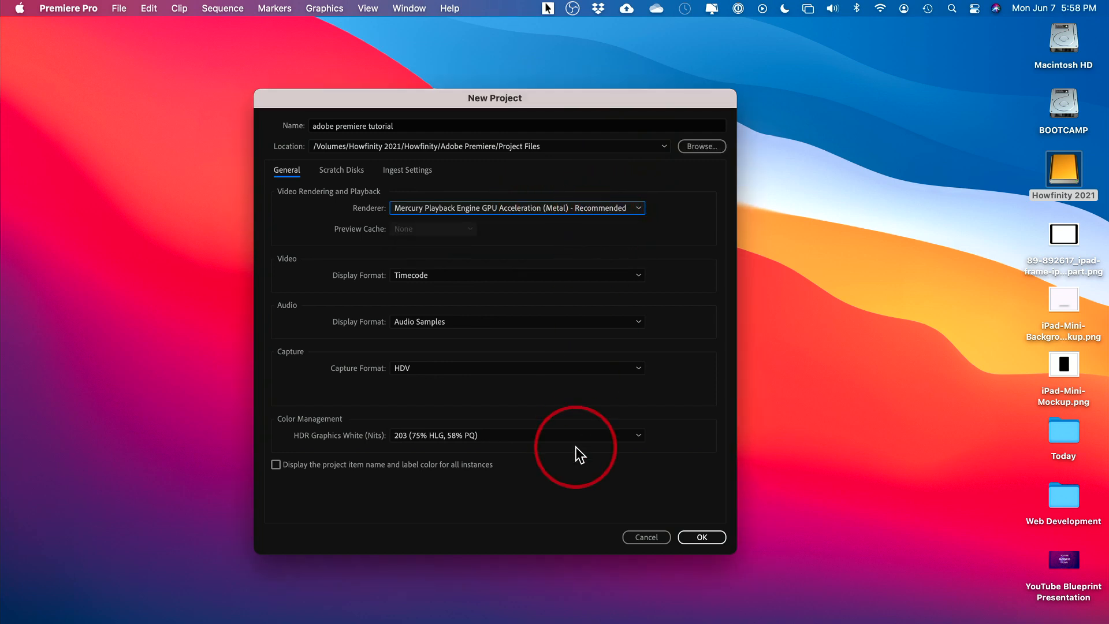
pyautogui.click(346, 174)
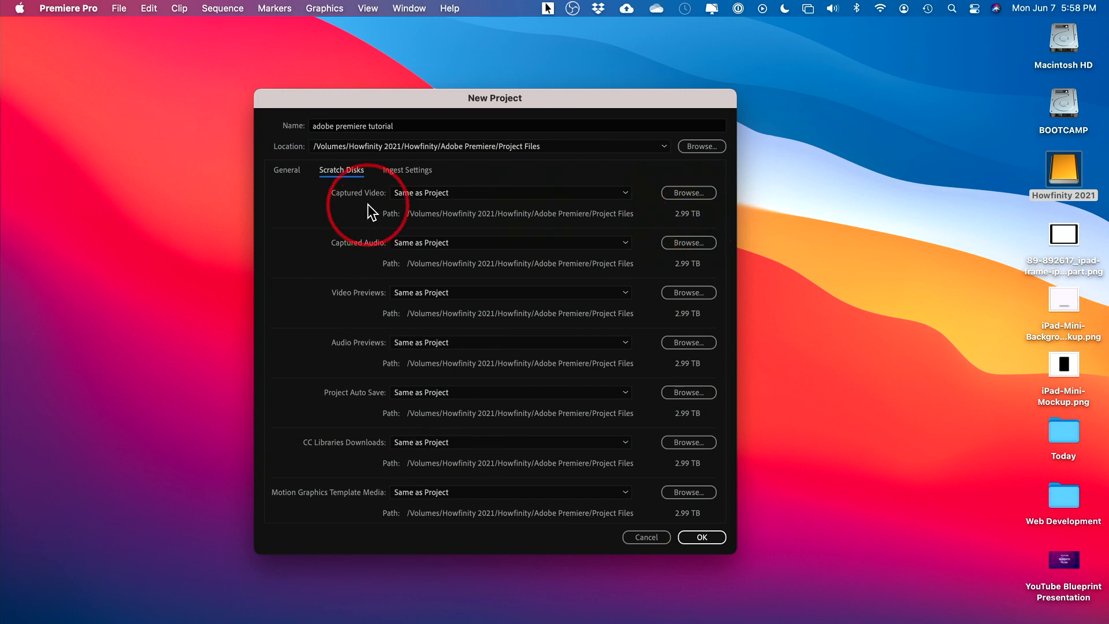
pyautogui.click(403, 173)
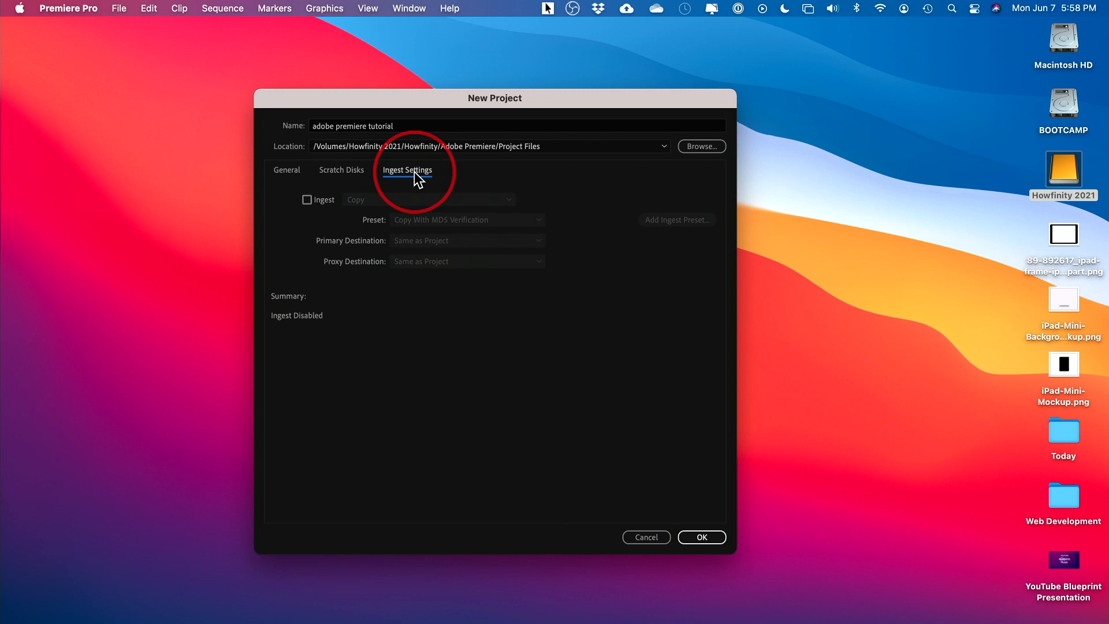
pyautogui.click(288, 171)
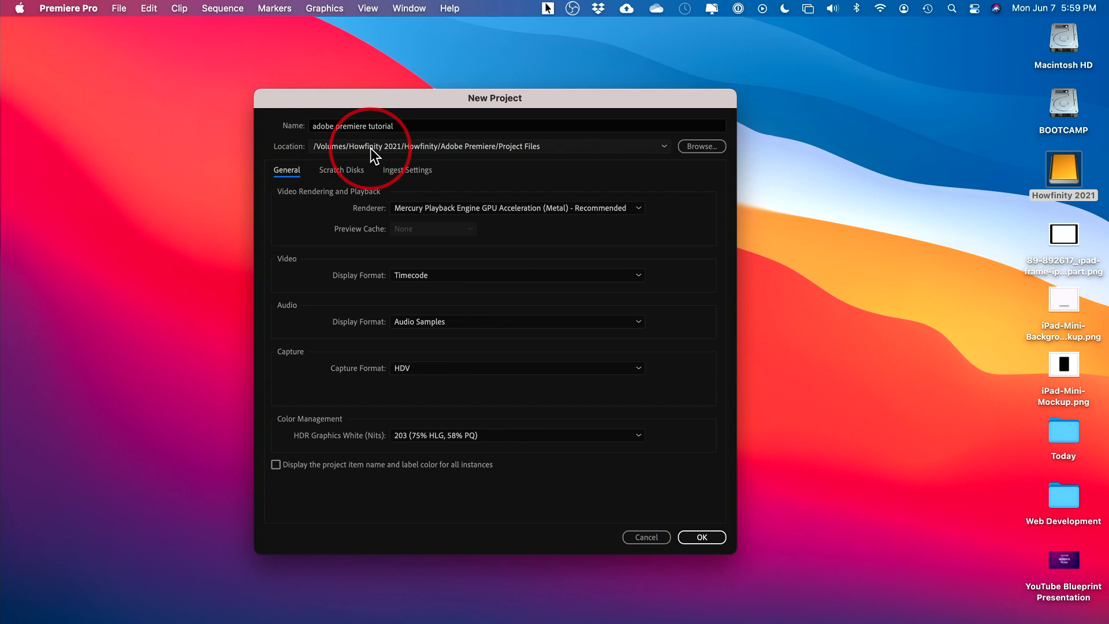
pyautogui.click(686, 537)
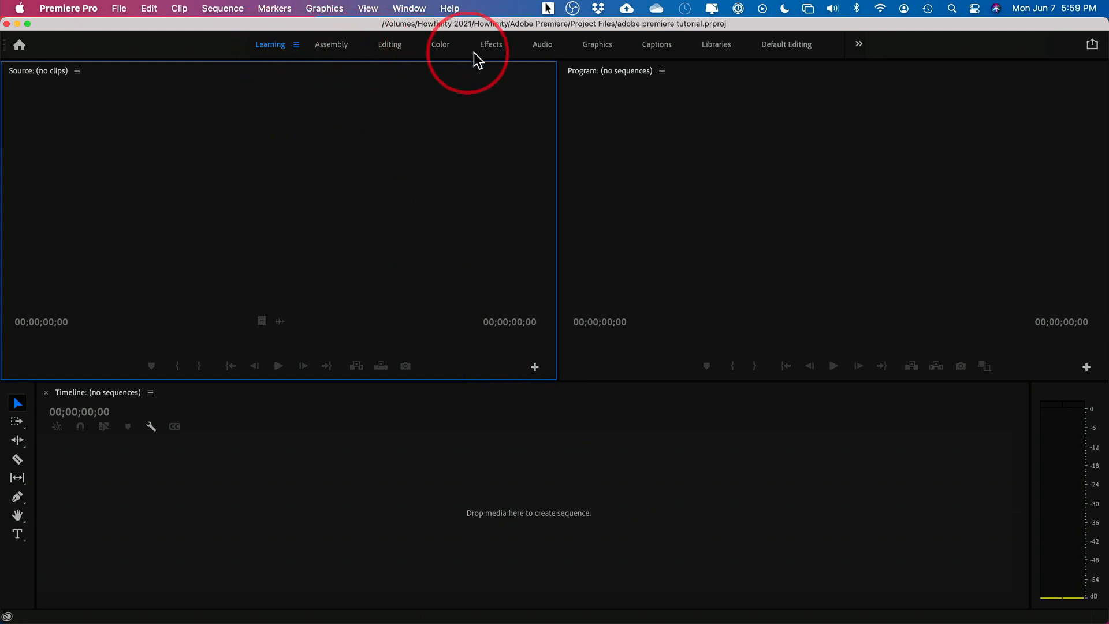
pyautogui.click(783, 47)
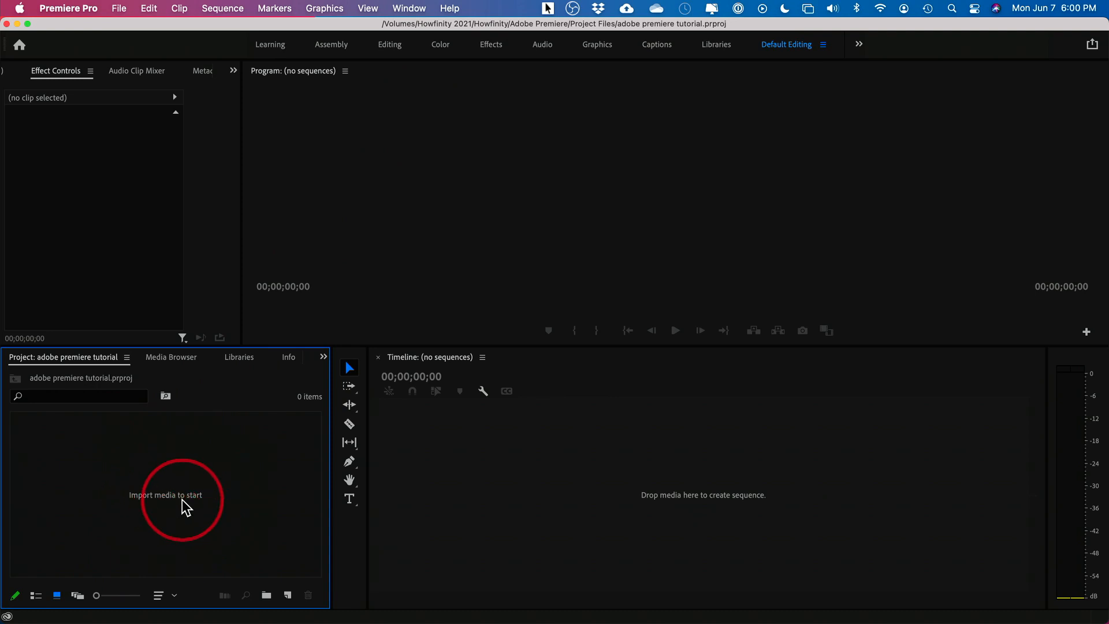
# Import the whole Footage-Florida folder from the Adobe Premiere folder into the project.
pyautogui.doubleClick(155, 478)
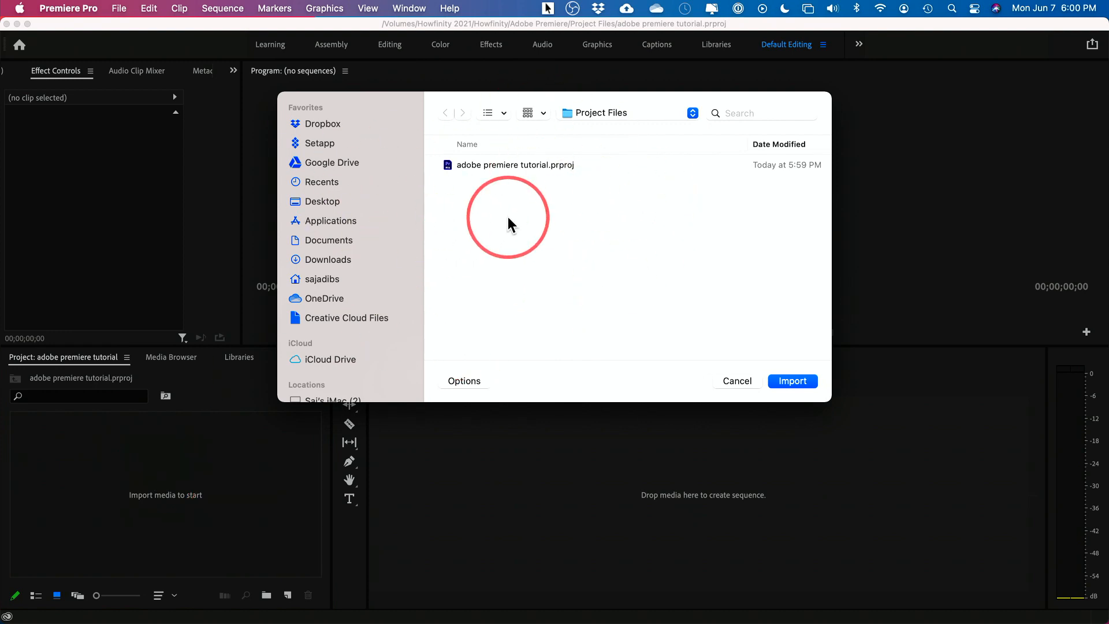
pyautogui.scroll(-4, 397, 247)
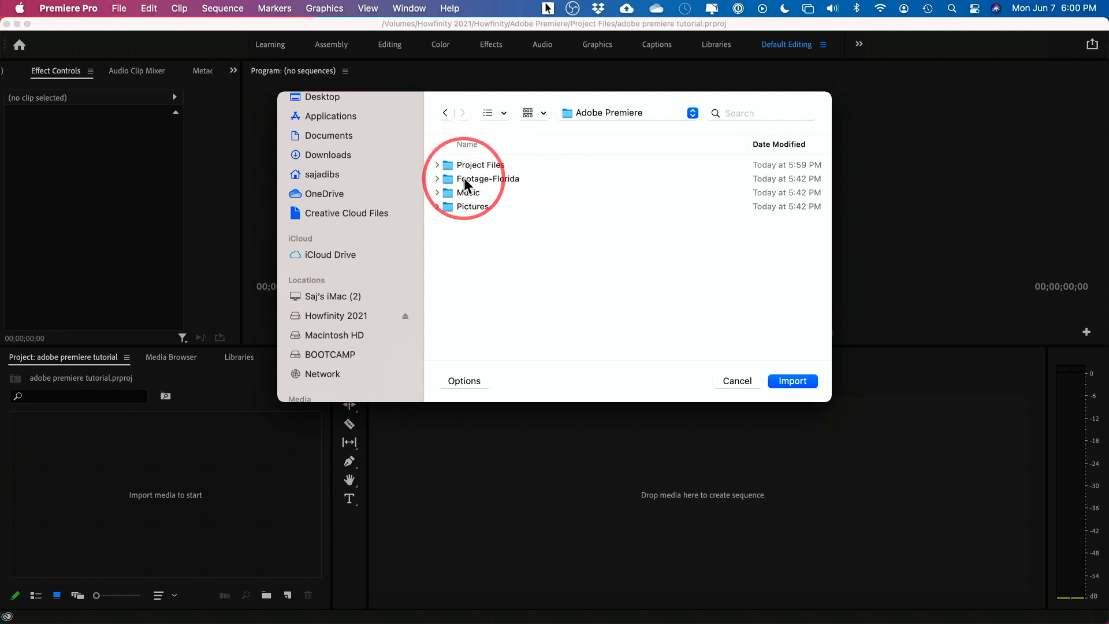
pyautogui.click(438, 179)
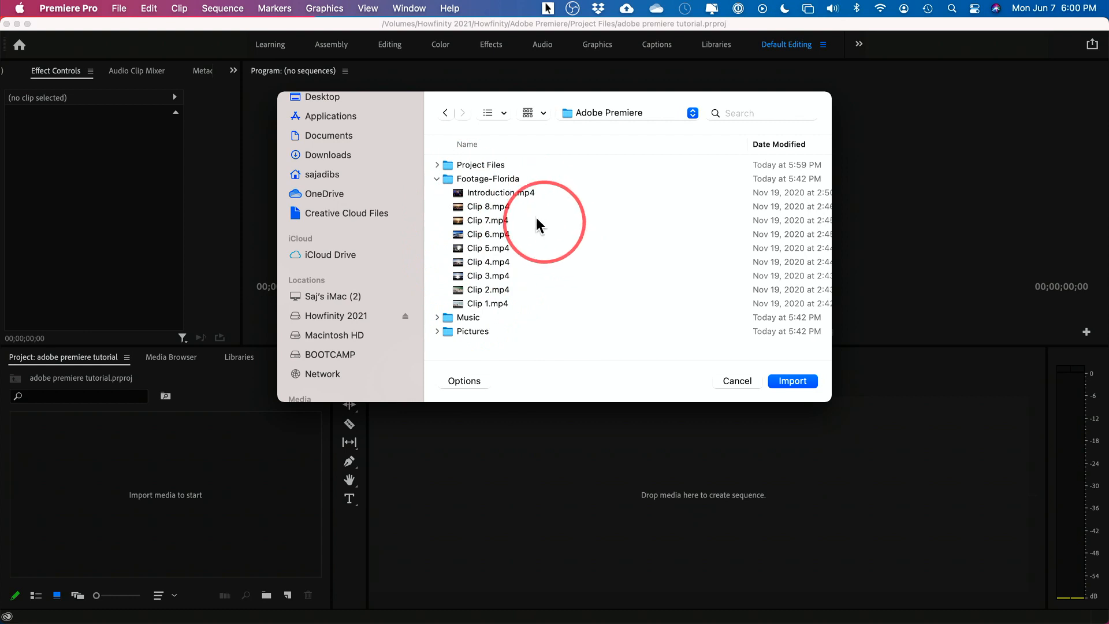
pyautogui.click(488, 179)
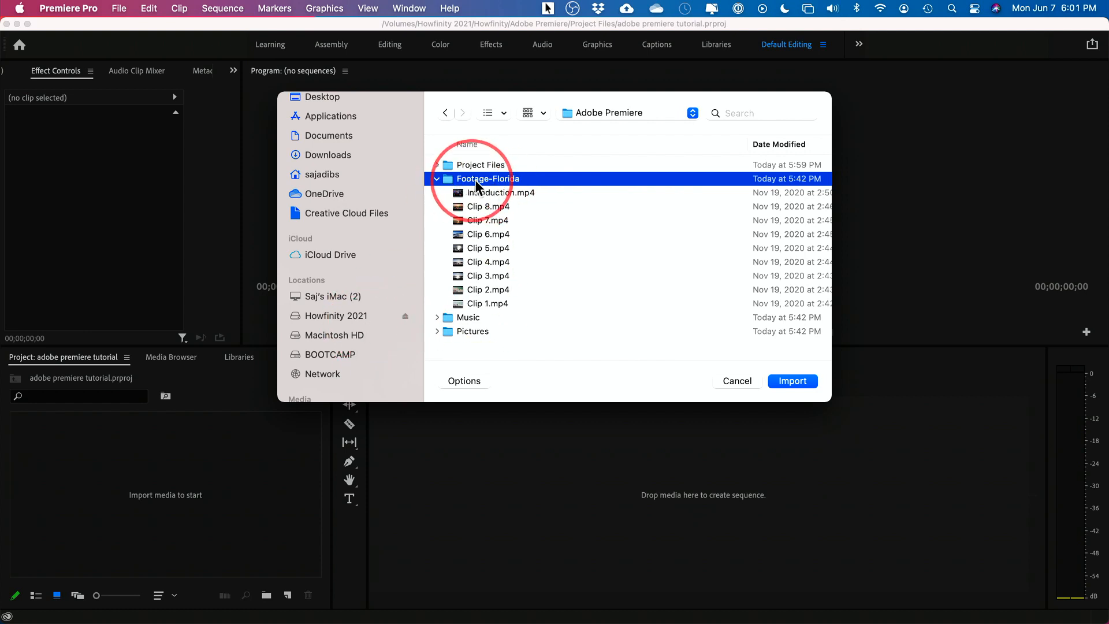
pyautogui.click(792, 381)
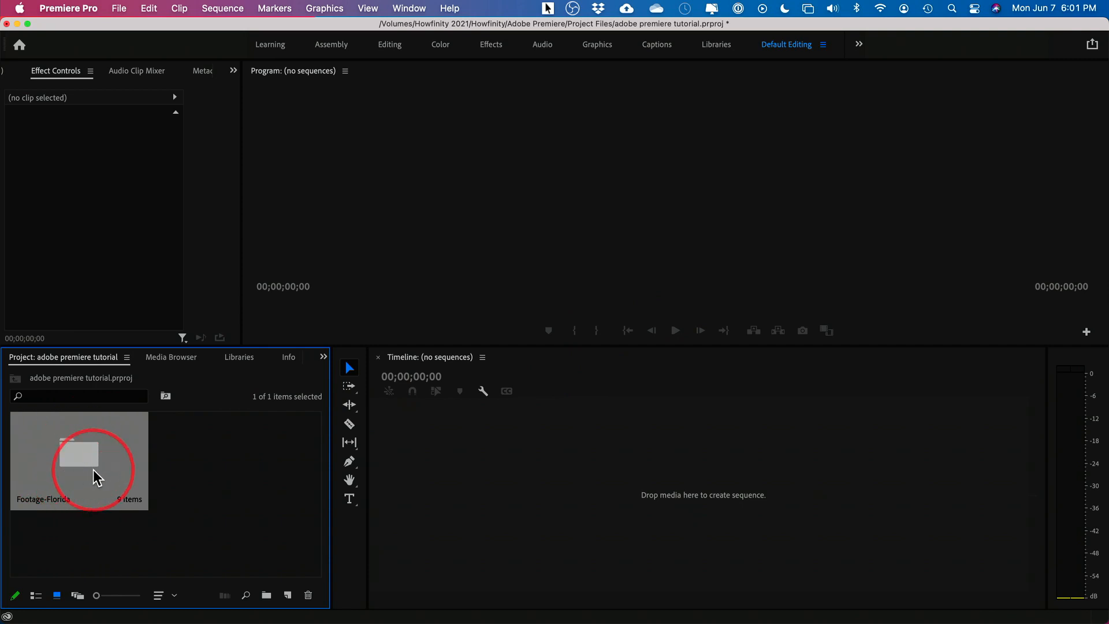
# Import the Music folder from the Adobe Premiere folder into the project alongside the footage.
pyautogui.doubleClick(215, 468)
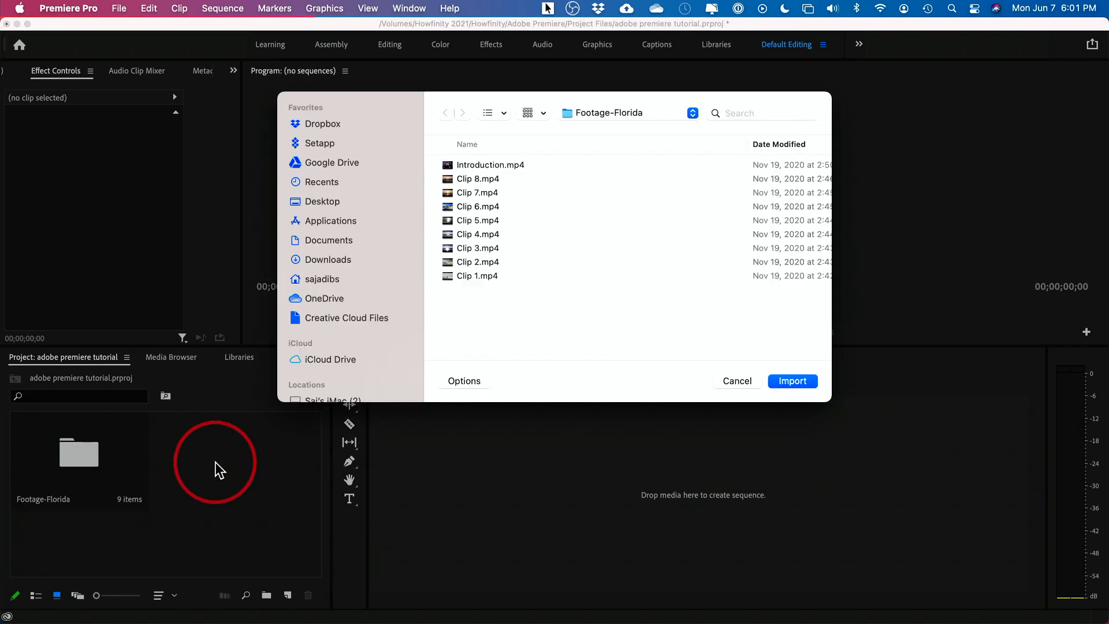
pyautogui.click(594, 114)
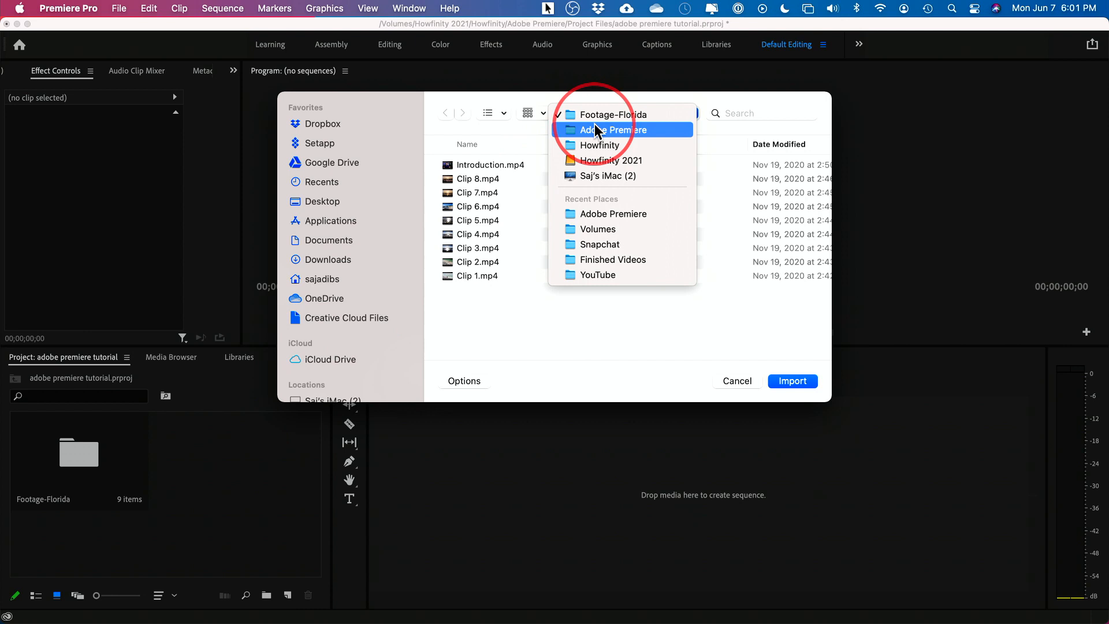
pyautogui.click(596, 130)
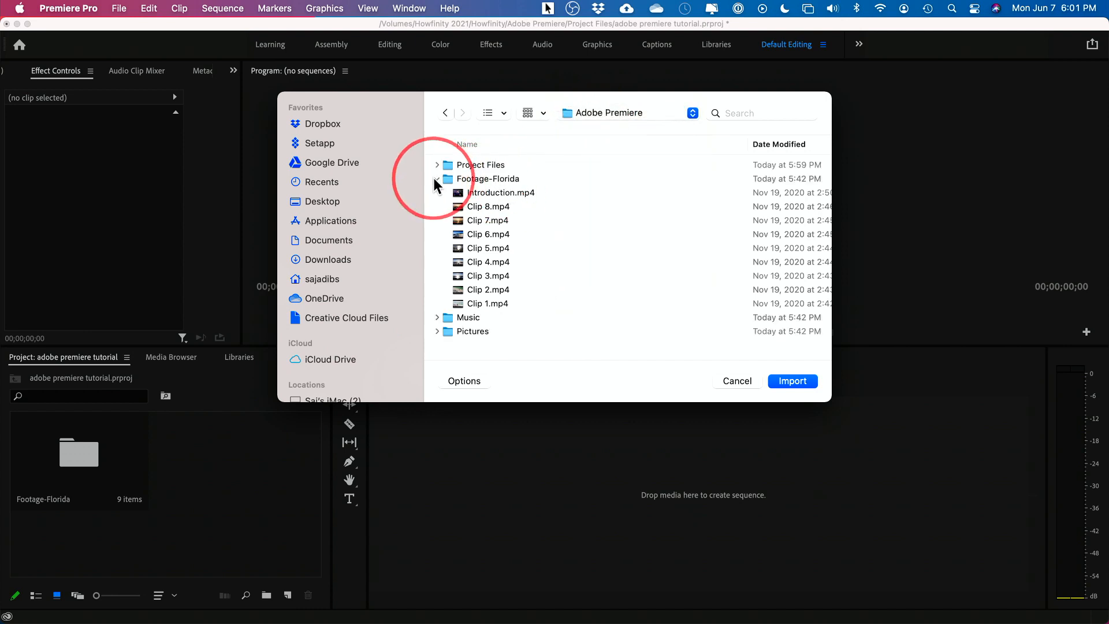
pyautogui.click(434, 179)
pyautogui.click(467, 194)
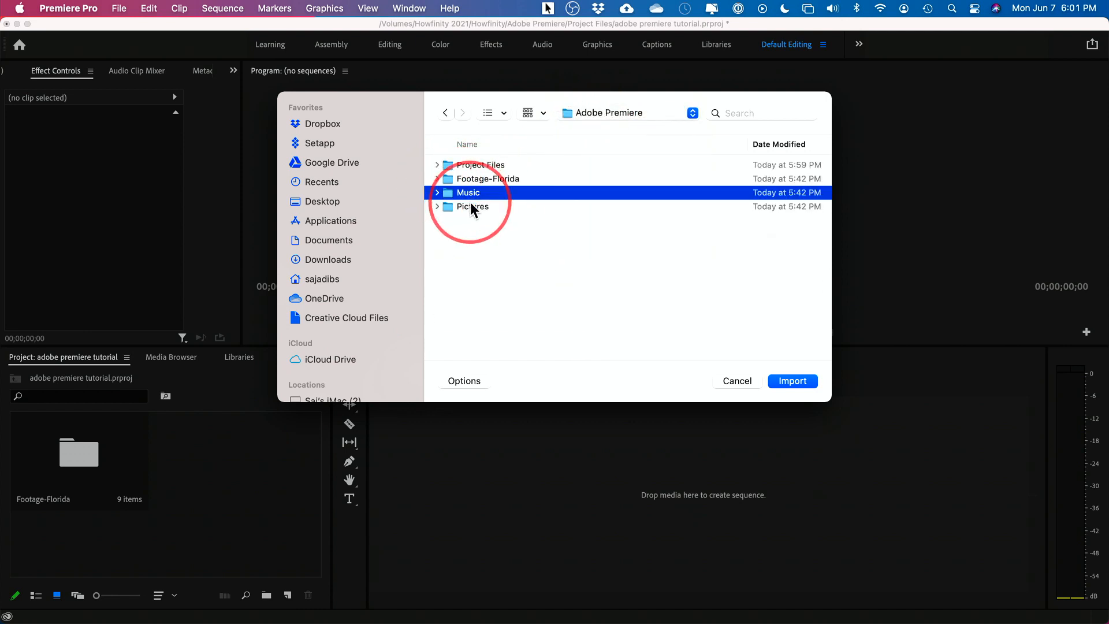
pyautogui.click(793, 381)
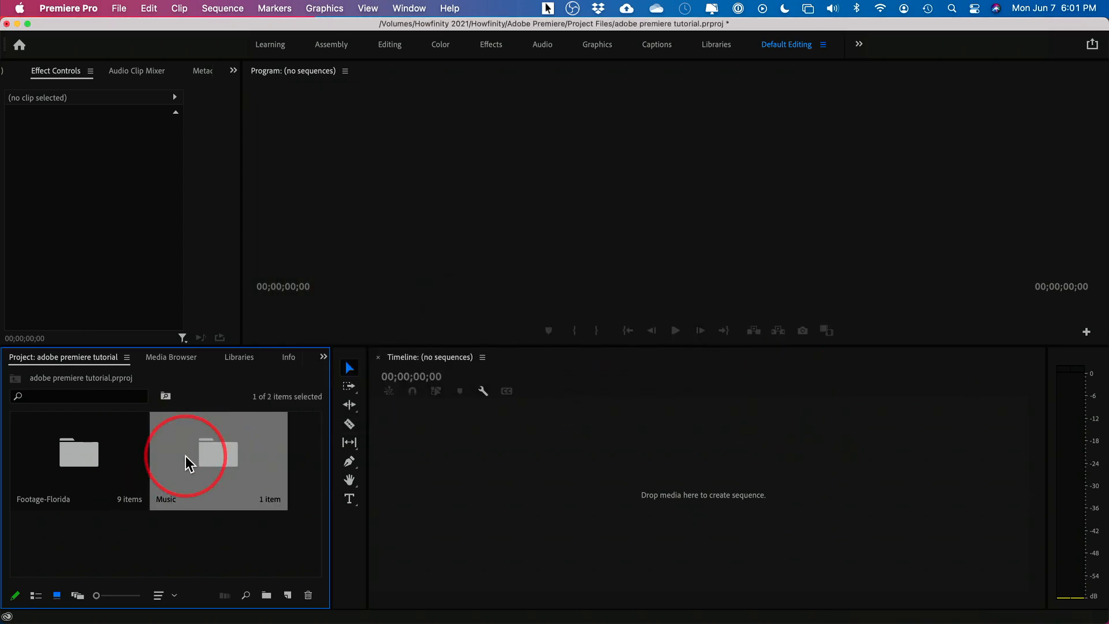
# Import the Pictures folder from the Adobe Premiere folder into the project alongside the footage and music.
pyautogui.click(119, 8)
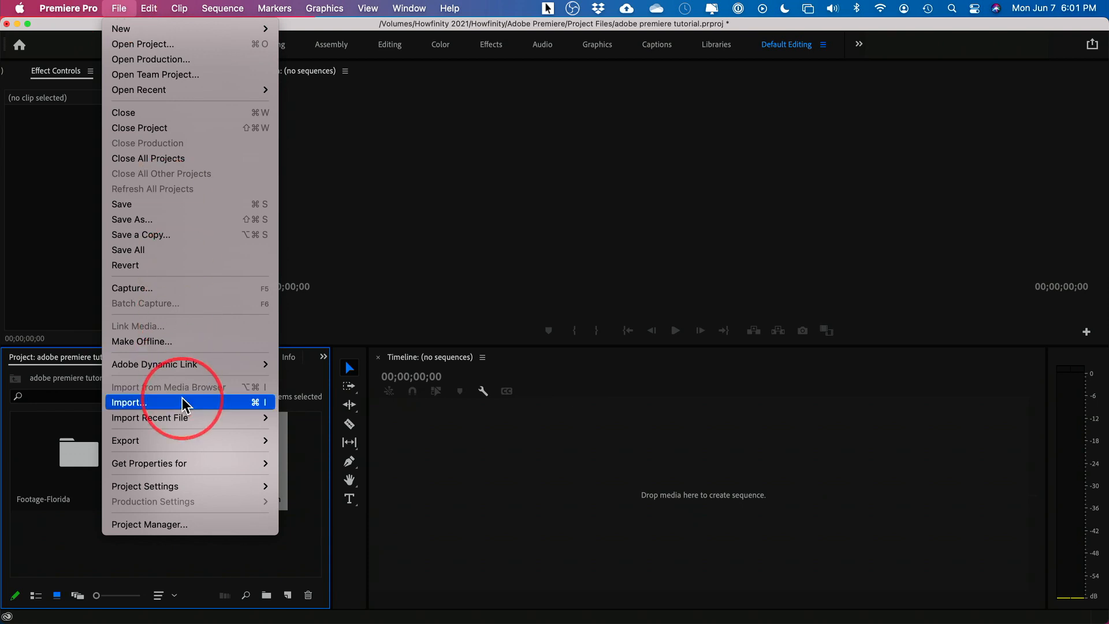
pyautogui.click(75, 542)
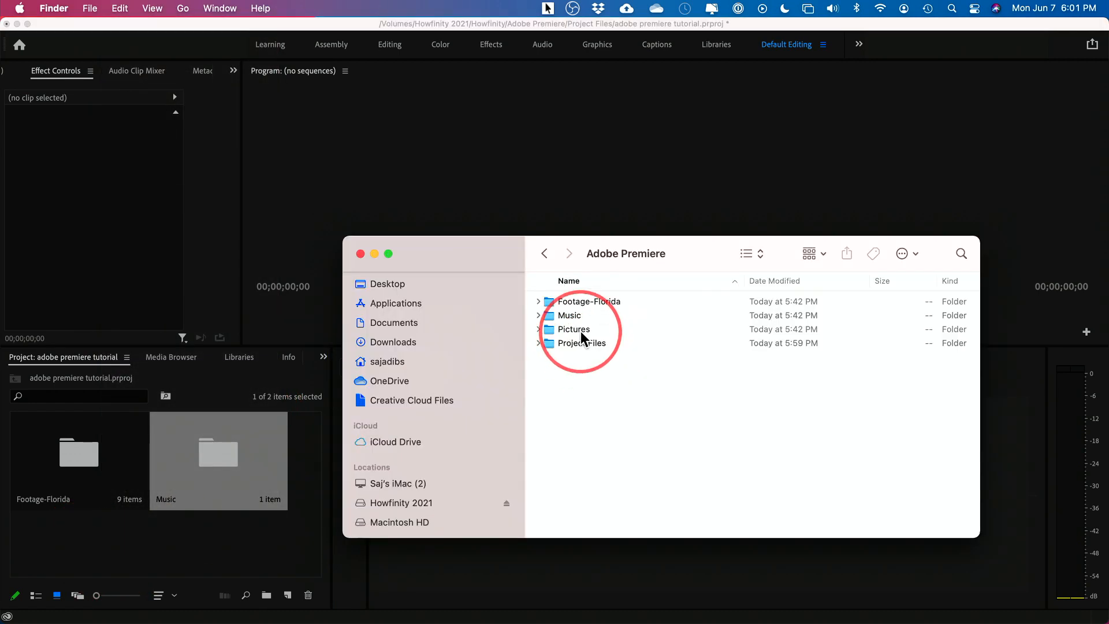
pyautogui.click(580, 329)
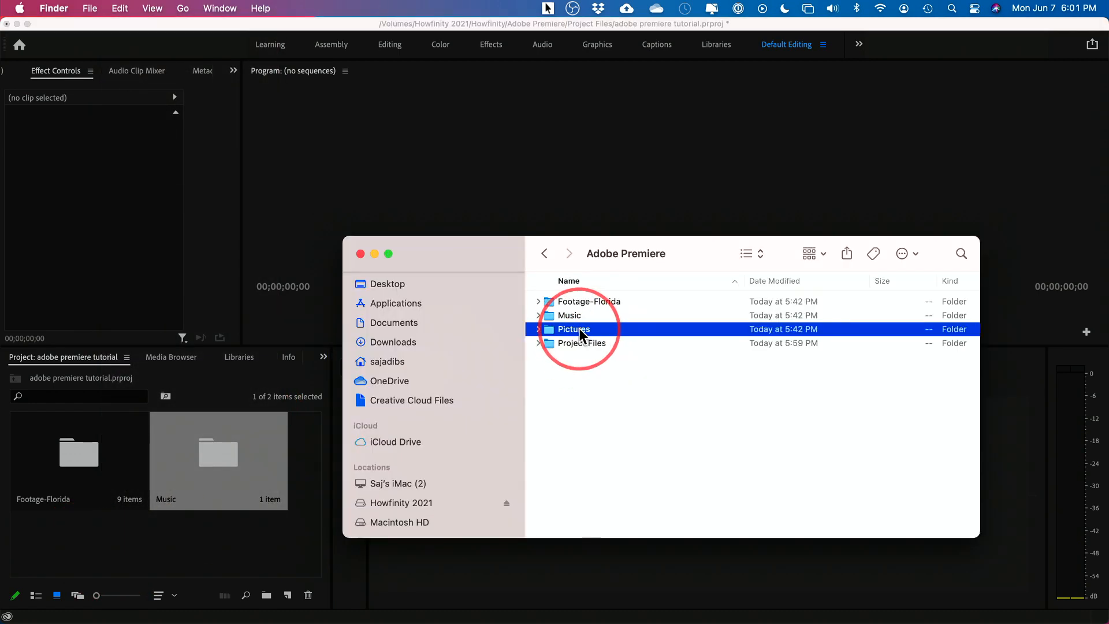
pyautogui.moveTo(588, 328); pyautogui.dragTo(199, 554)
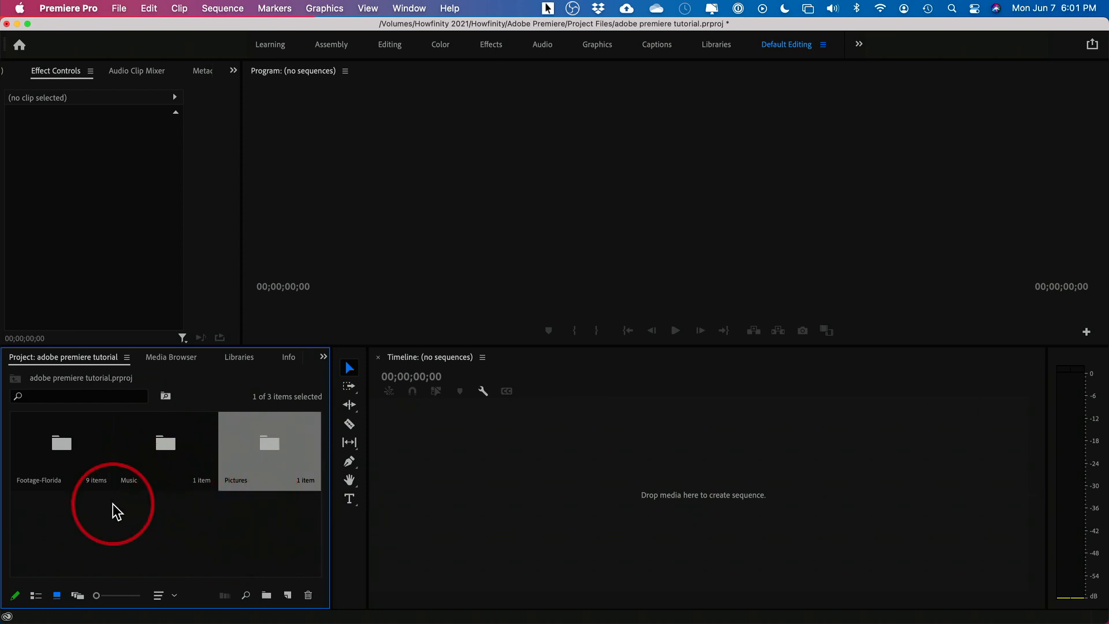
pyautogui.click(113, 504)
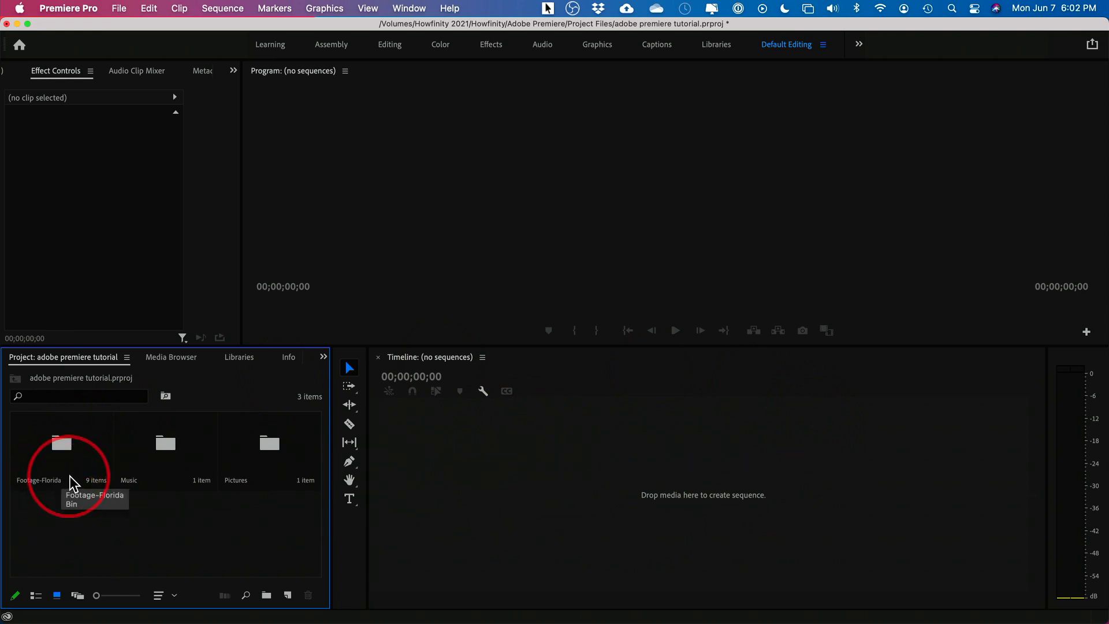
# Open Clip 1.mp4 from the Footage-Florida bin in the Source Monitor, and widen the source and bin panels.
pyautogui.doubleClick(58, 446)
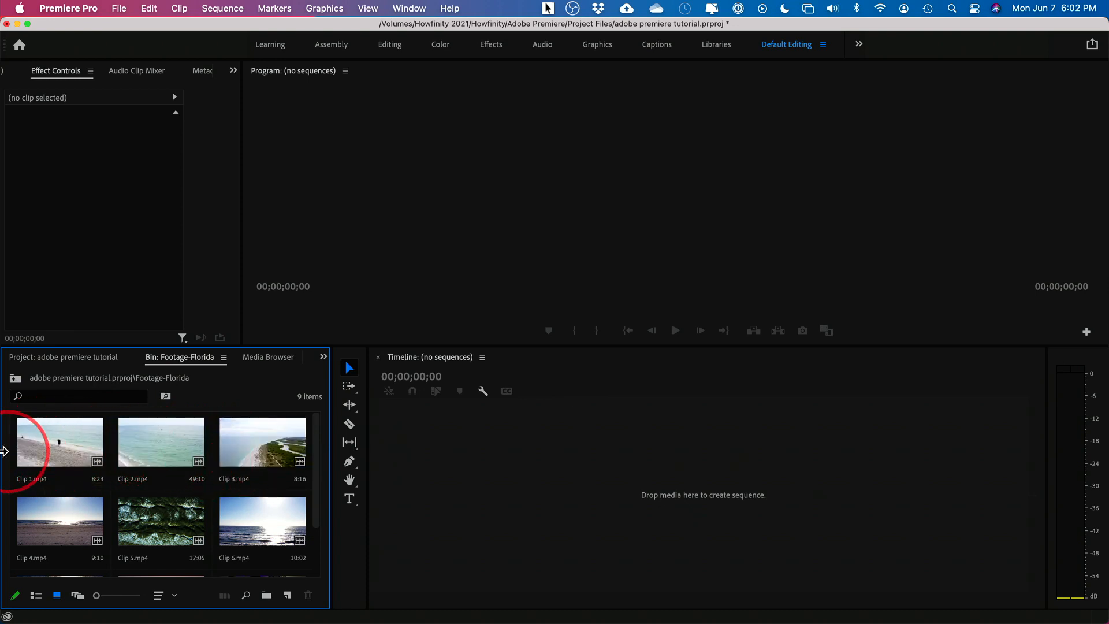
pyautogui.doubleClick(61, 446)
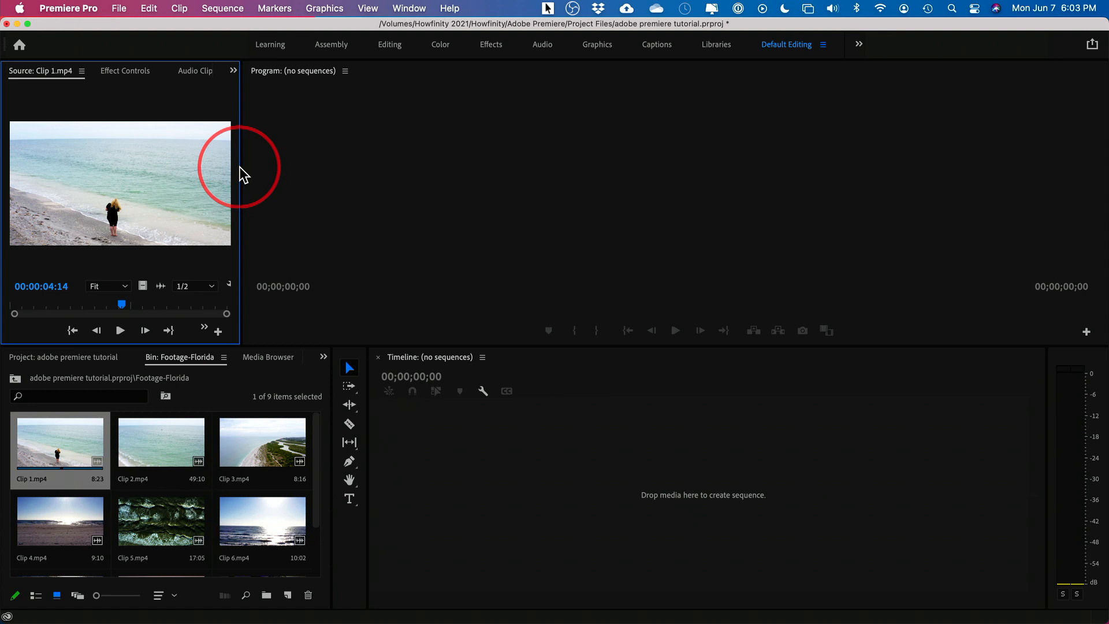
pyautogui.moveTo(242, 166); pyautogui.dragTo(443, 177)
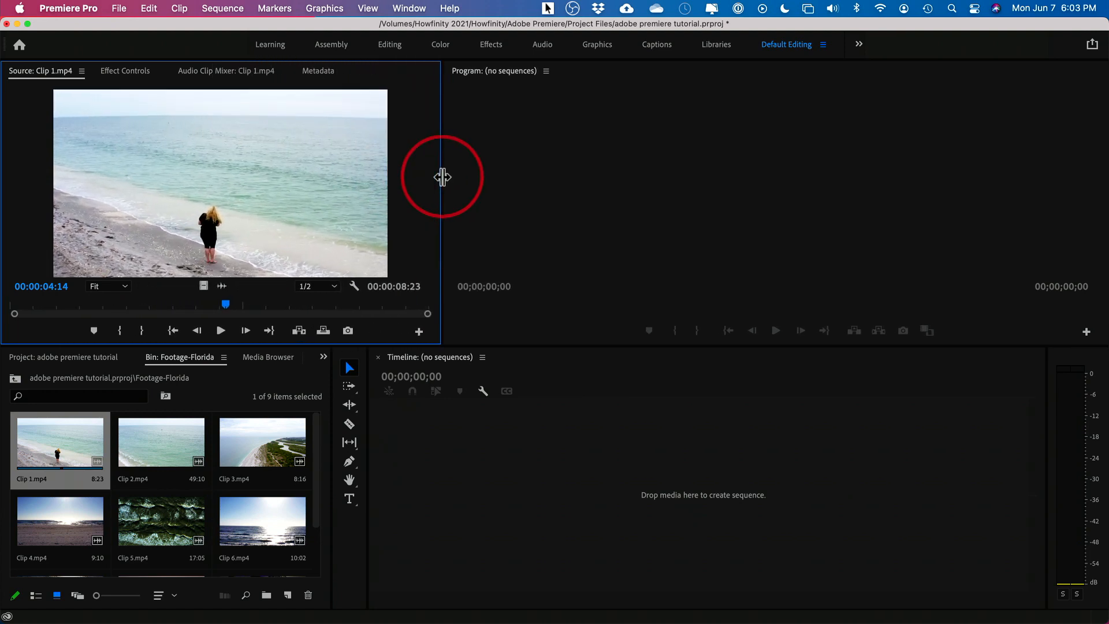
pyautogui.moveTo(332, 404); pyautogui.dragTo(403, 410)
pyautogui.click(85, 439)
pyautogui.moveTo(85, 439); pyautogui.dragTo(260, 239)
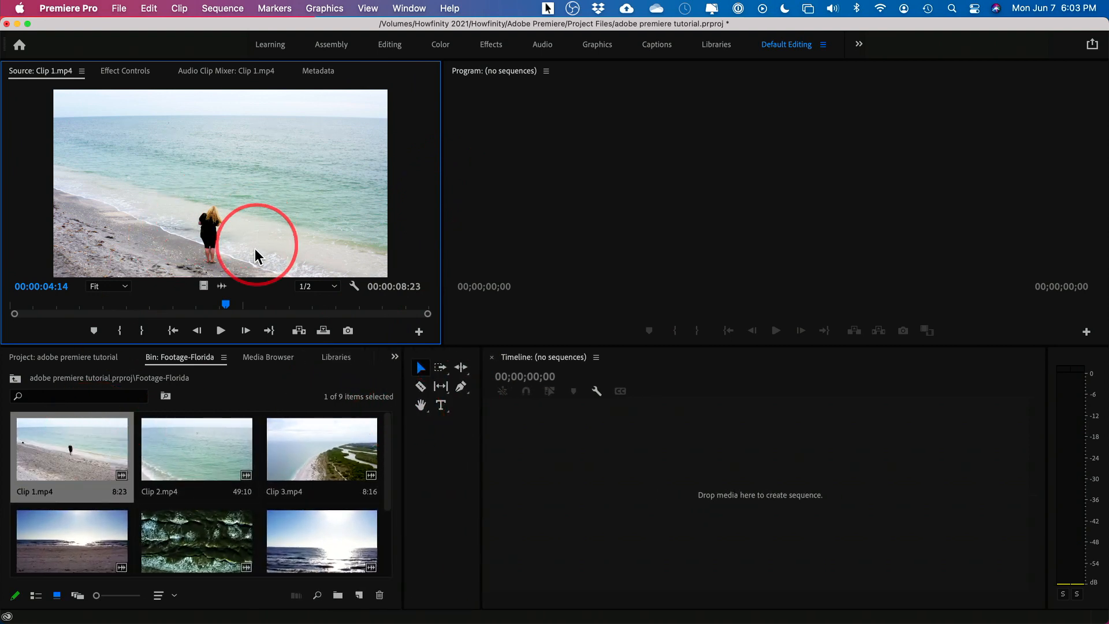
# Mark Clip 1's In point at 00:00:01:22 and its Out point at 00:00:07:08 in the Source Monitor.
pyautogui.moveTo(225, 310); pyautogui.dragTo(161, 317)
pyautogui.moveTo(359, 311); pyautogui.dragTo(57, 317)
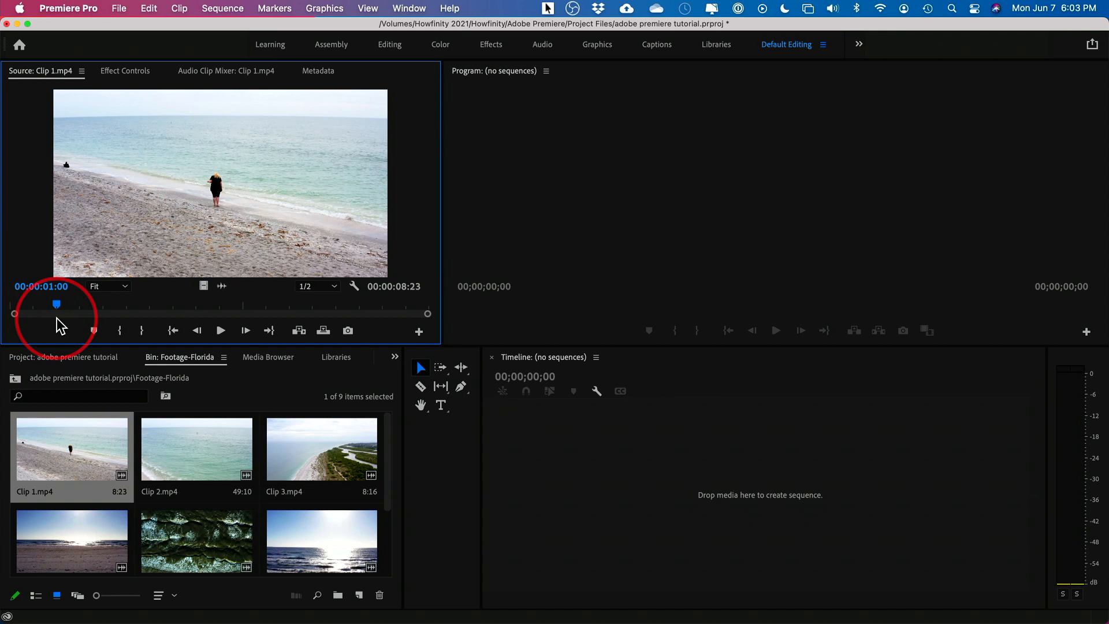
pyautogui.moveTo(57, 317); pyautogui.dragTo(90, 319)
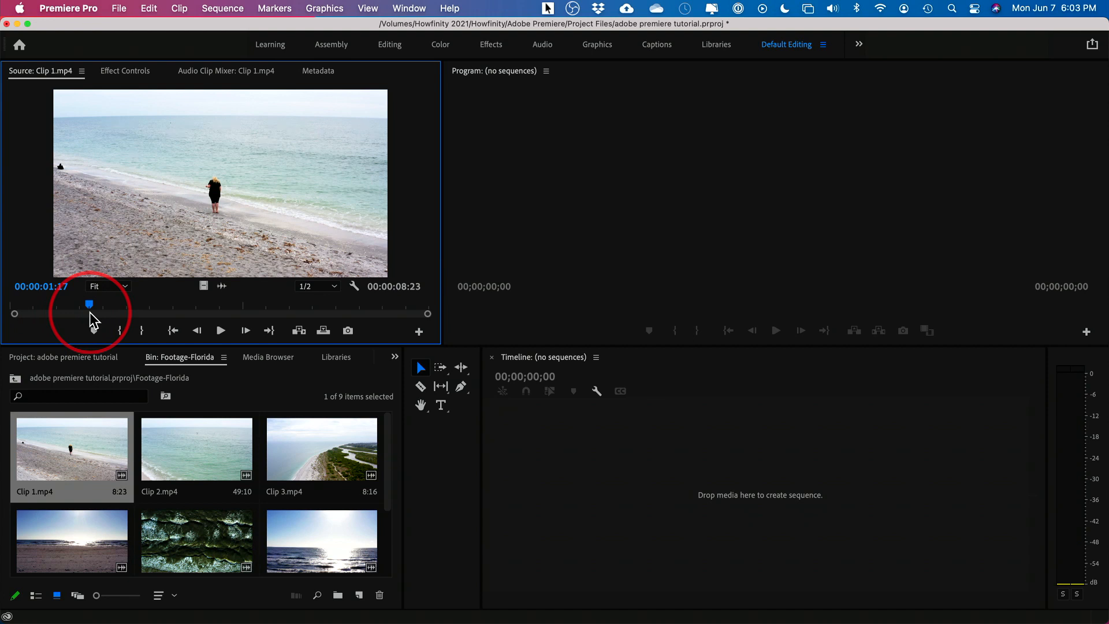
pyautogui.moveTo(89, 312)
pyautogui.mouseDown()
pyautogui.moveTo(19, 315)
pyautogui.moveTo(90, 307)
pyautogui.moveTo(42, 309)
pyautogui.moveTo(391, 319)
pyautogui.moveTo(78, 324)
pyautogui.moveTo(72, 313)
pyautogui.mouseUp()
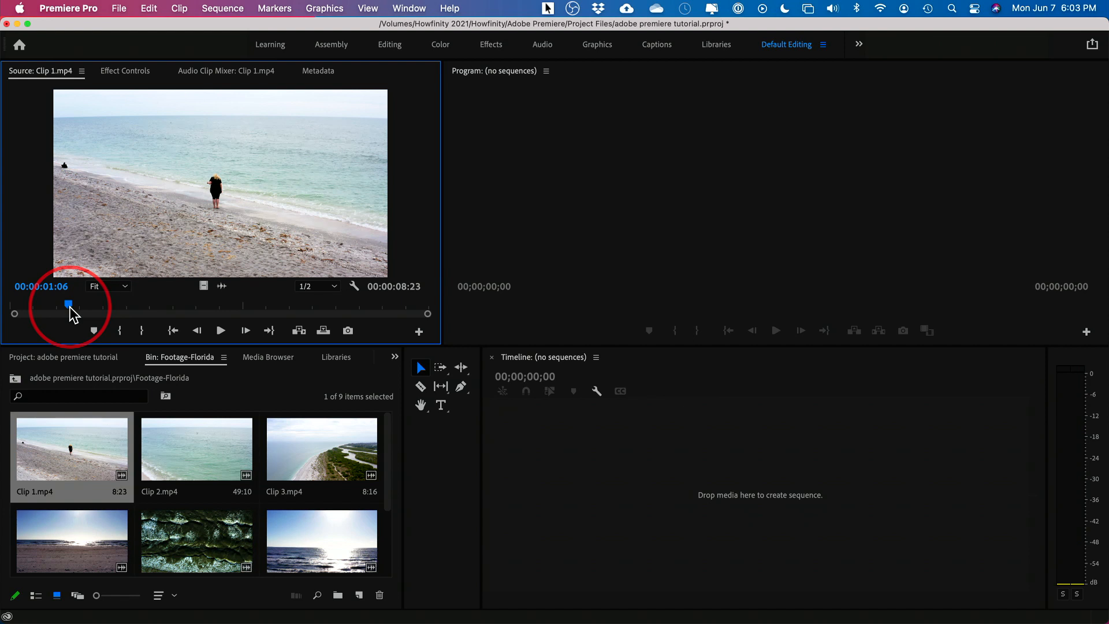
pyautogui.moveTo(72, 314); pyautogui.dragTo(98, 314)
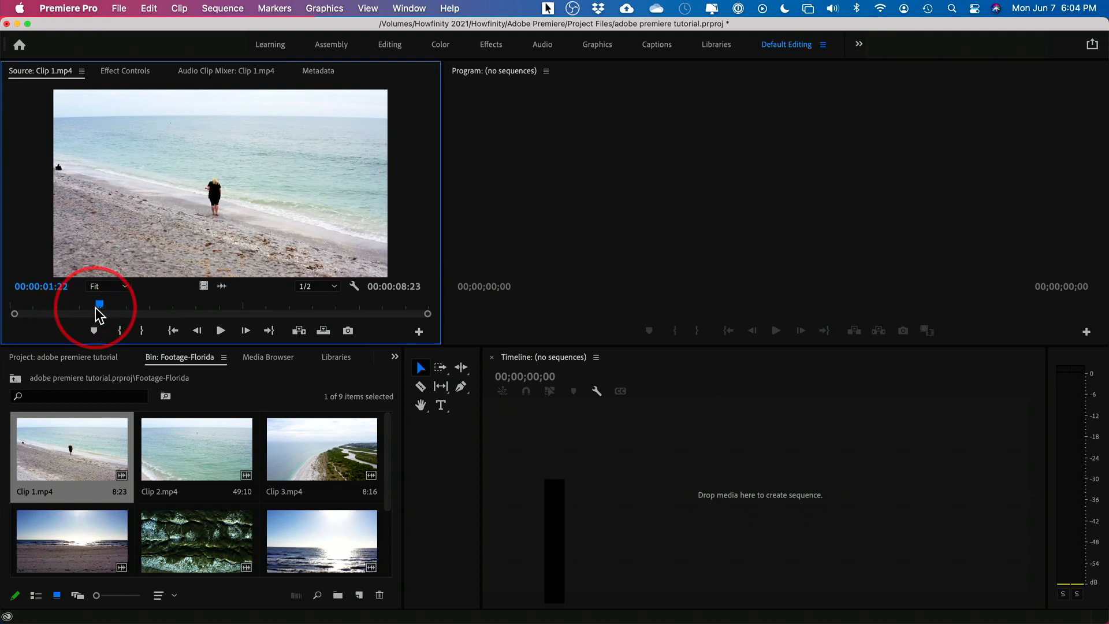
pyautogui.press('i')
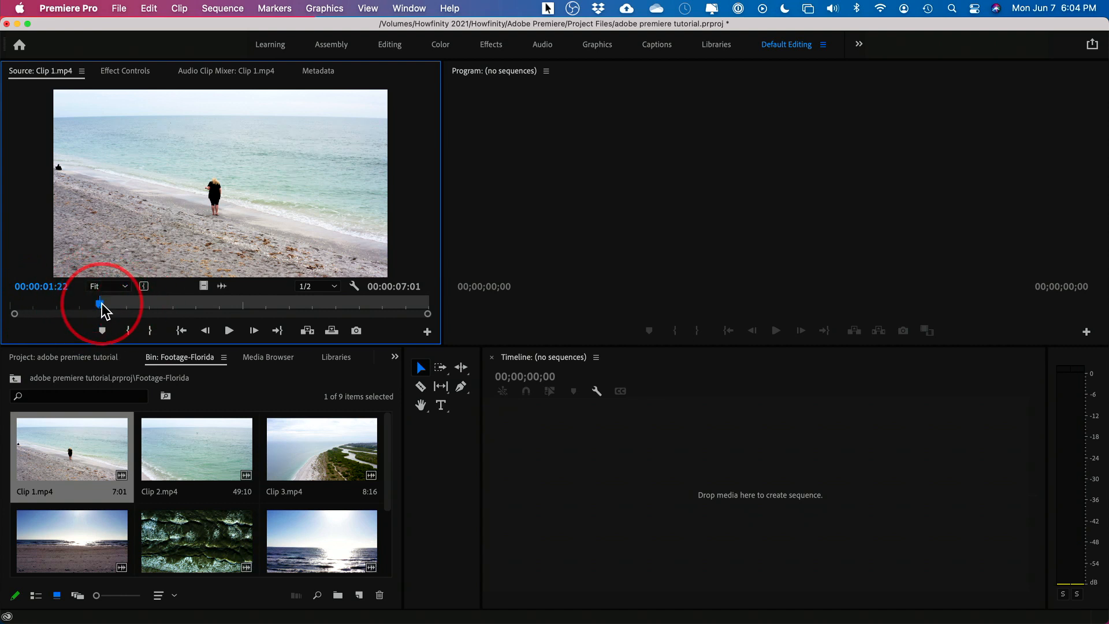
pyautogui.moveTo(102, 310); pyautogui.dragTo(352, 315)
pyautogui.press('Right')
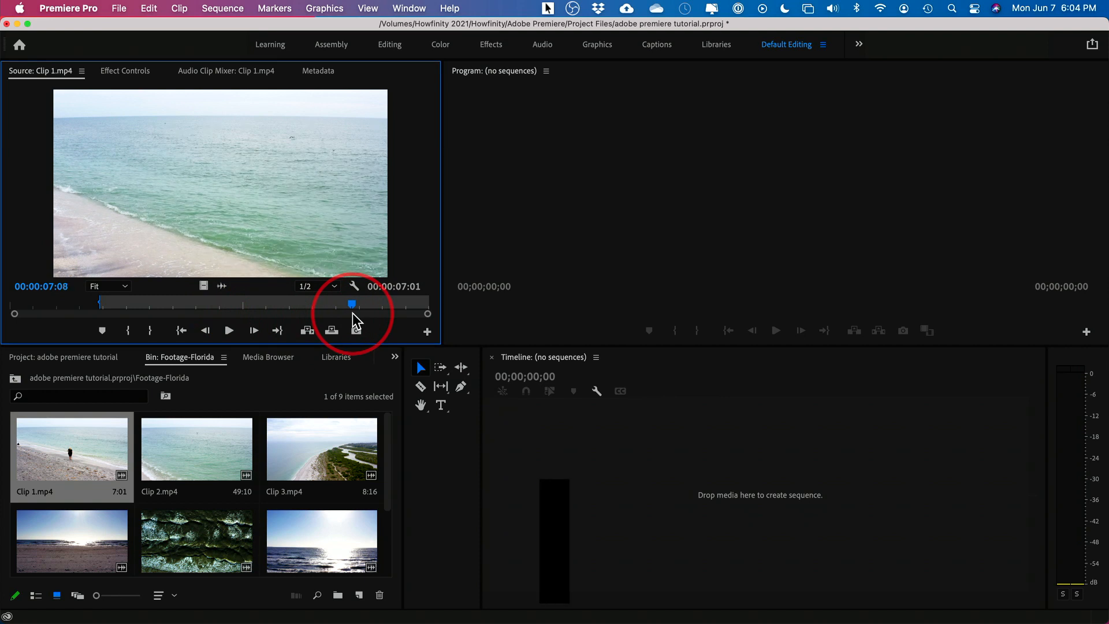
pyautogui.press('o')
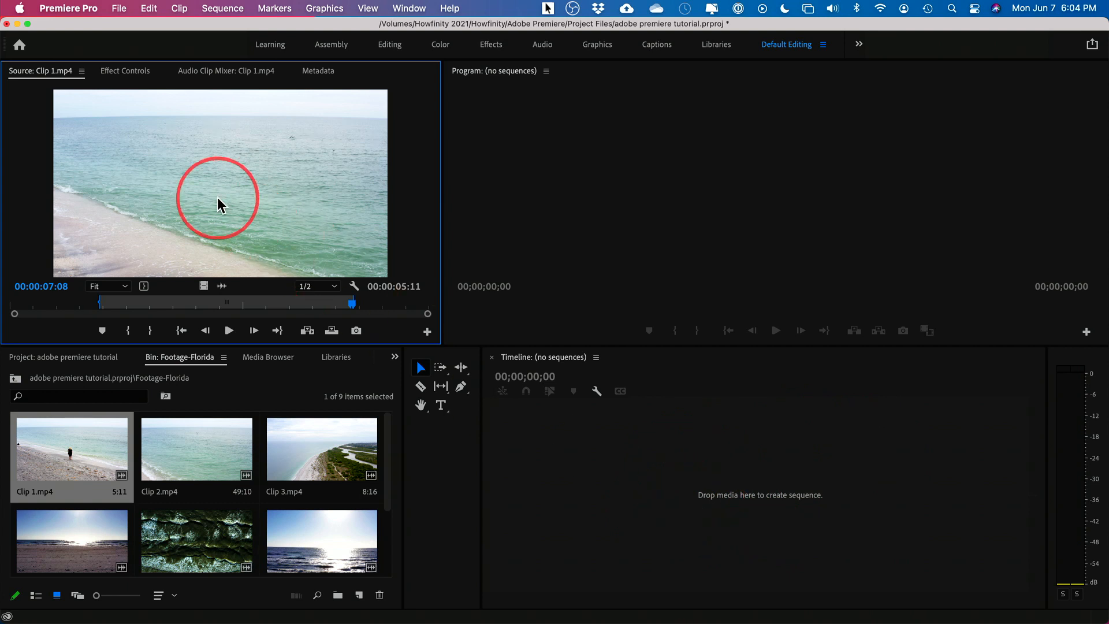
# Create a sequence from the marked part of Clip 1 in the empty timeline, and make track V1 taller to show thumbnails.
pyautogui.moveTo(207, 171); pyautogui.dragTo(602, 514)
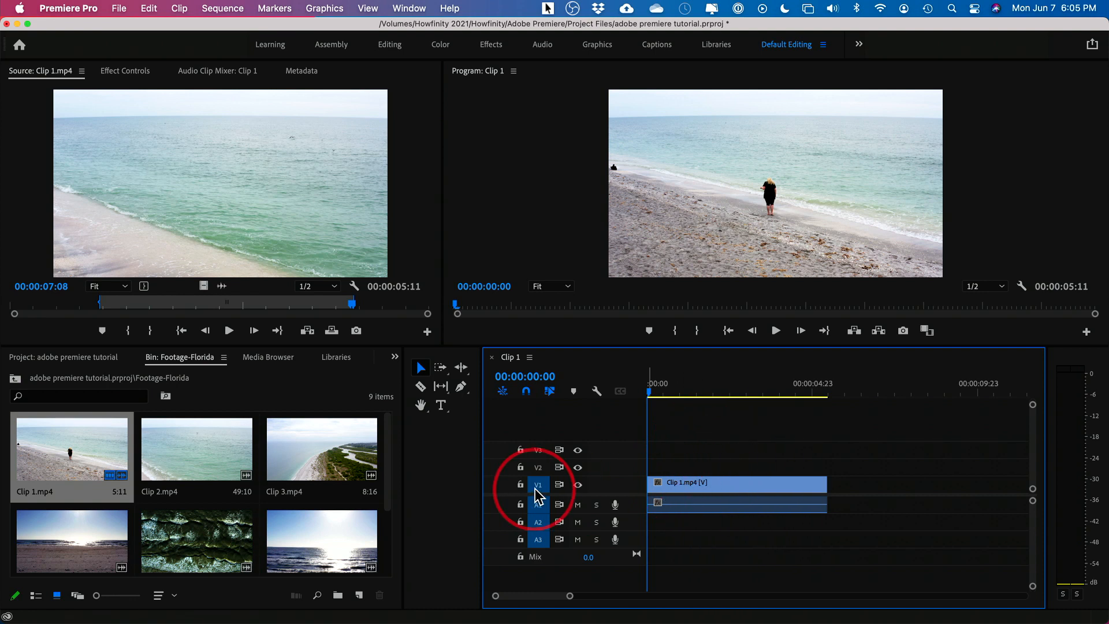
pyautogui.click(690, 485)
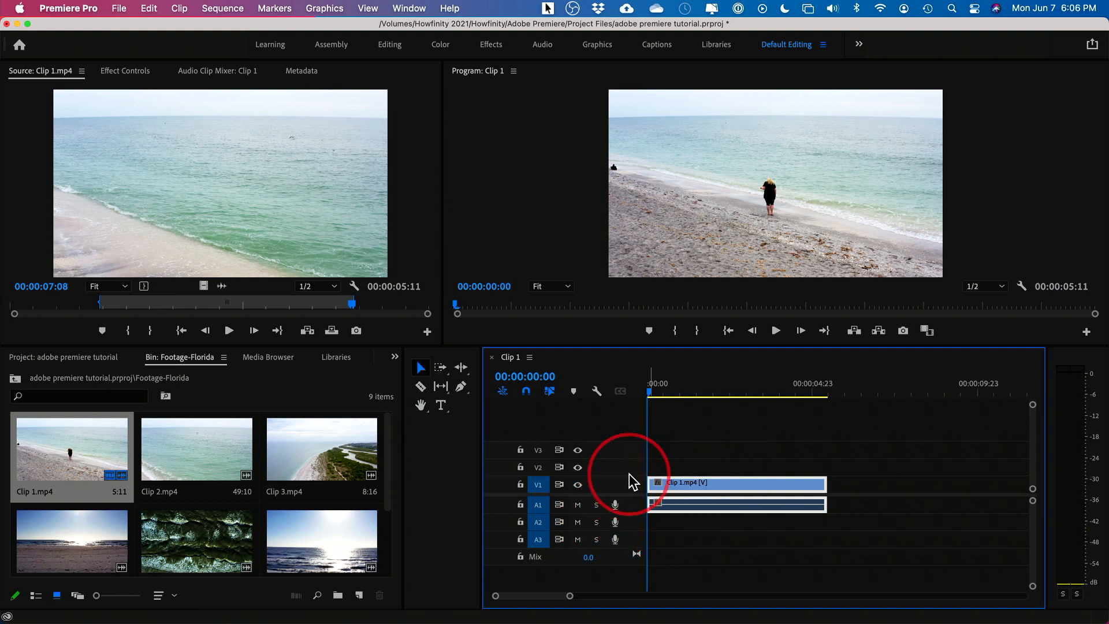
pyautogui.moveTo(629, 478); pyautogui.dragTo(629, 457)
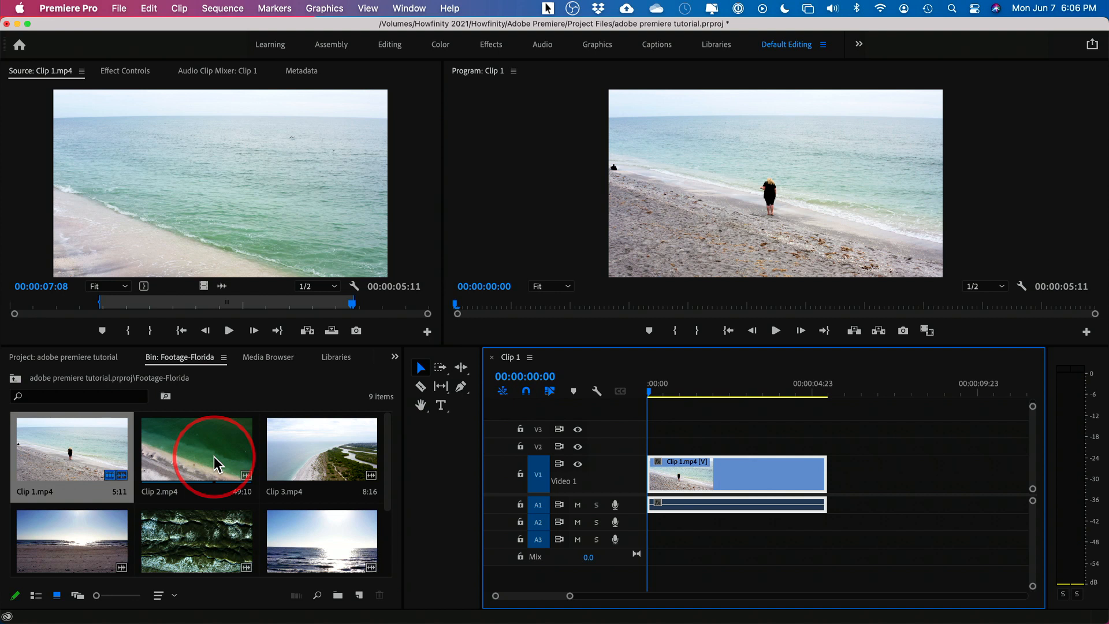
# Mark an In point and an Out point at 00:00:46:06 in Clip 2.mp4, and place that part directly after Clip 1 on V1.
pyautogui.doubleClick(177, 471)
pyautogui.click(26, 307)
pyautogui.moveTo(25, 306); pyautogui.dragTo(327, 315)
pyautogui.press('i')
pyautogui.press('o')
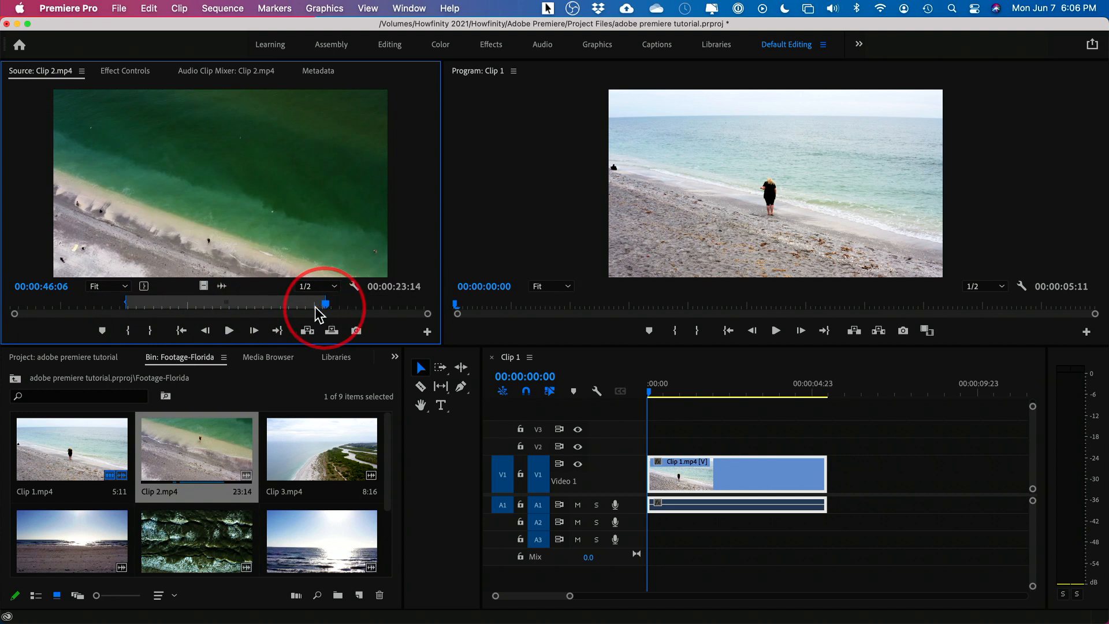
pyautogui.moveTo(279, 227); pyautogui.dragTo(842, 492)
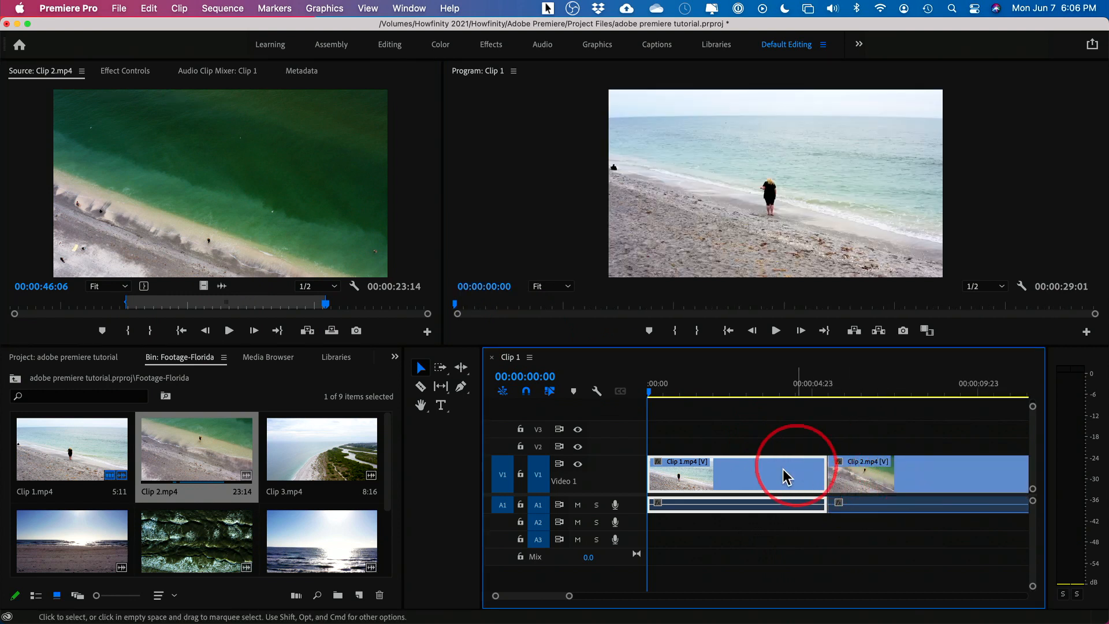
# Check the join between Clip 1 and Clip 2 by scrubbing the sequence to 00:00:07:01.
pyautogui.moveTo(764, 487)
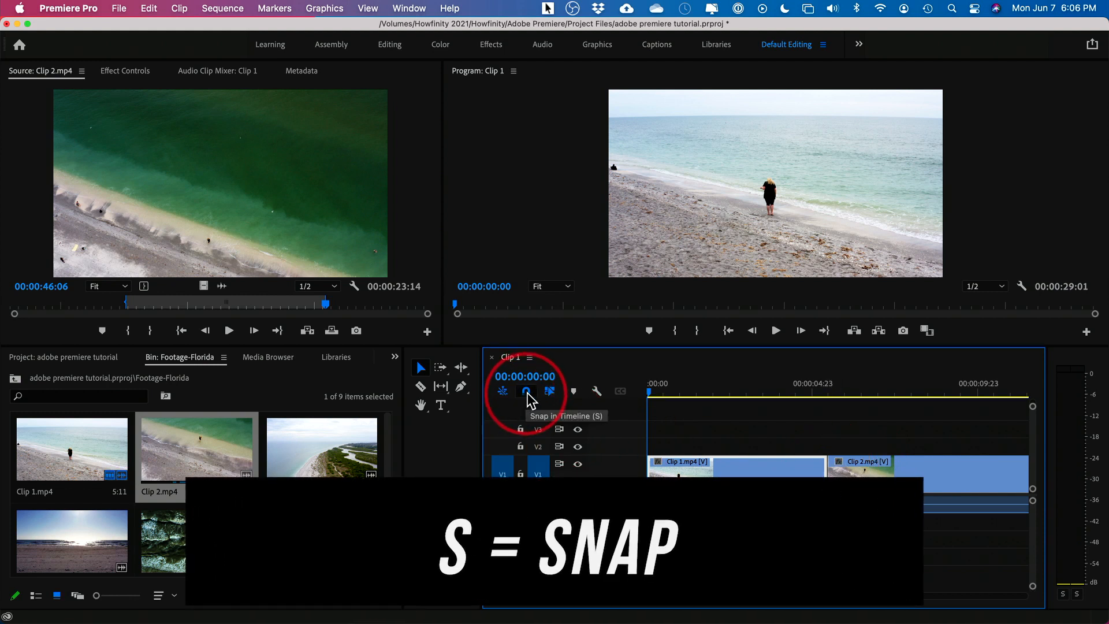
pyautogui.moveTo(859, 485)
pyautogui.mouseDown()
pyautogui.moveTo(895, 489)
pyautogui.moveTo(860, 491)
pyautogui.mouseUp()
pyautogui.click(787, 393)
pyautogui.moveTo(788, 393); pyautogui.dragTo(880, 406)
pyautogui.click(832, 438)
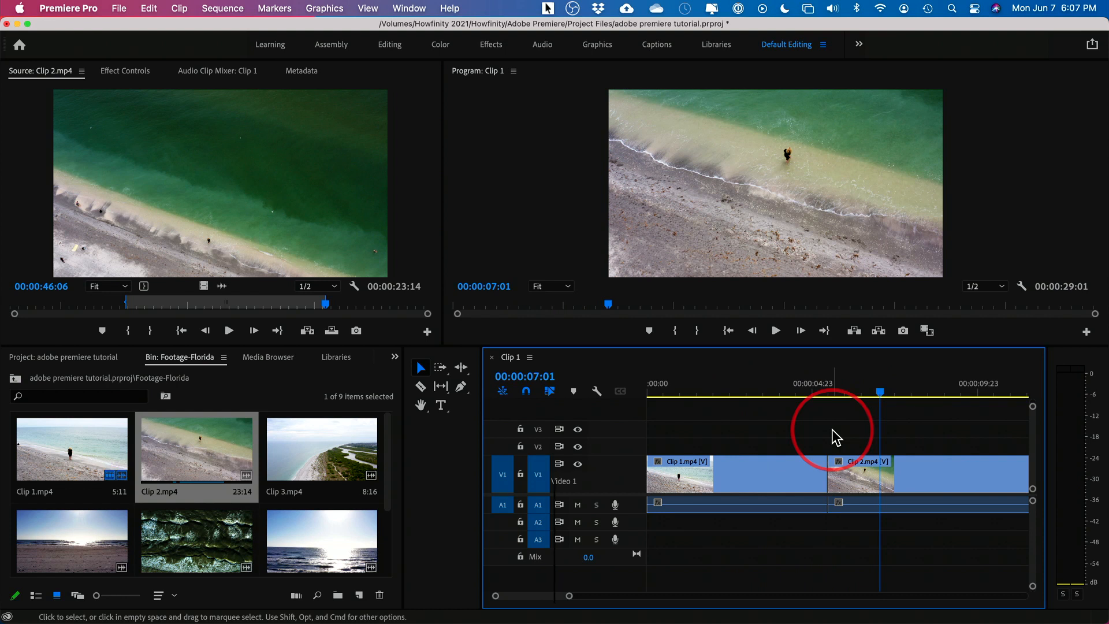
# Fit both clips within the timeline view and scrub through the sequence to 00:00:28:21, near the end of Clip 2.
pyautogui.press('-')
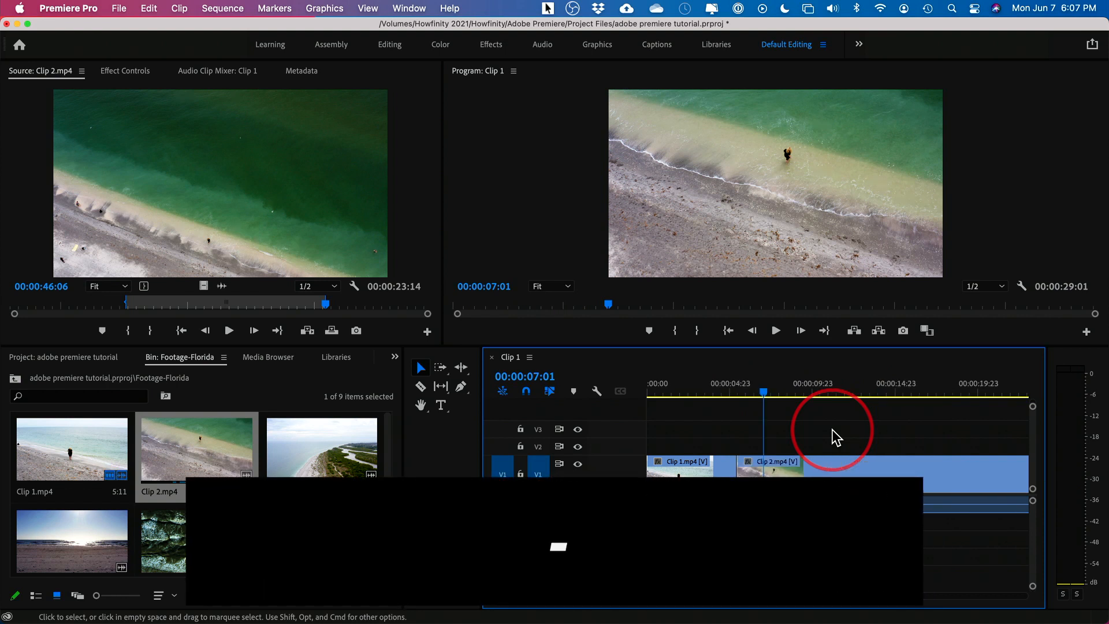
pyautogui.press('-')
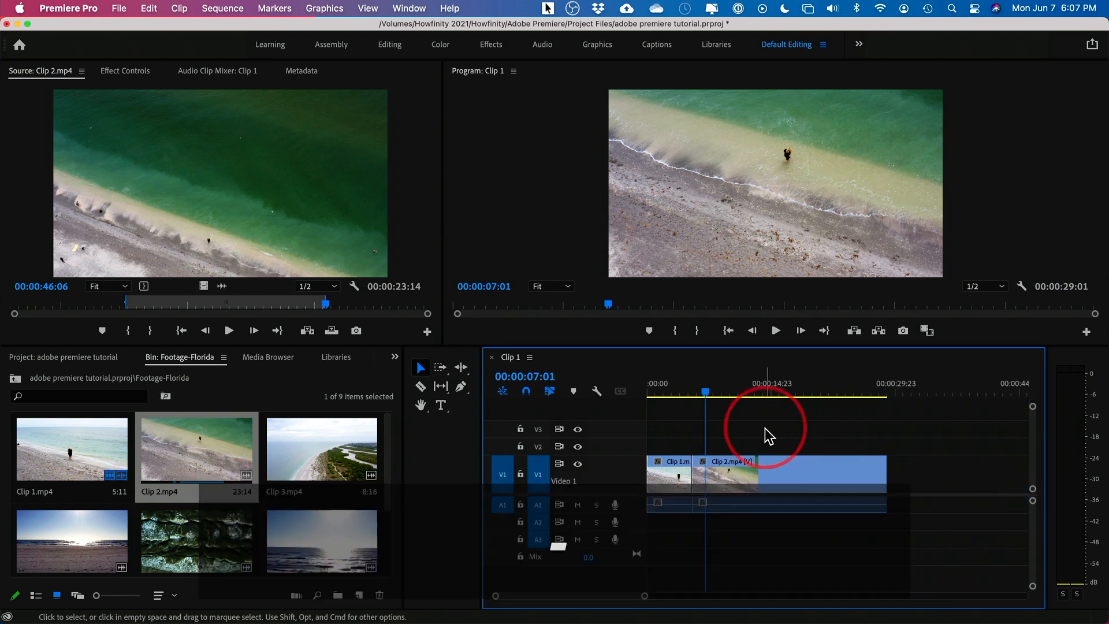
pyautogui.press('+')
pyautogui.press('+')
pyautogui.press('+')
pyautogui.press('-')
pyautogui.press('-')
pyautogui.press('-')
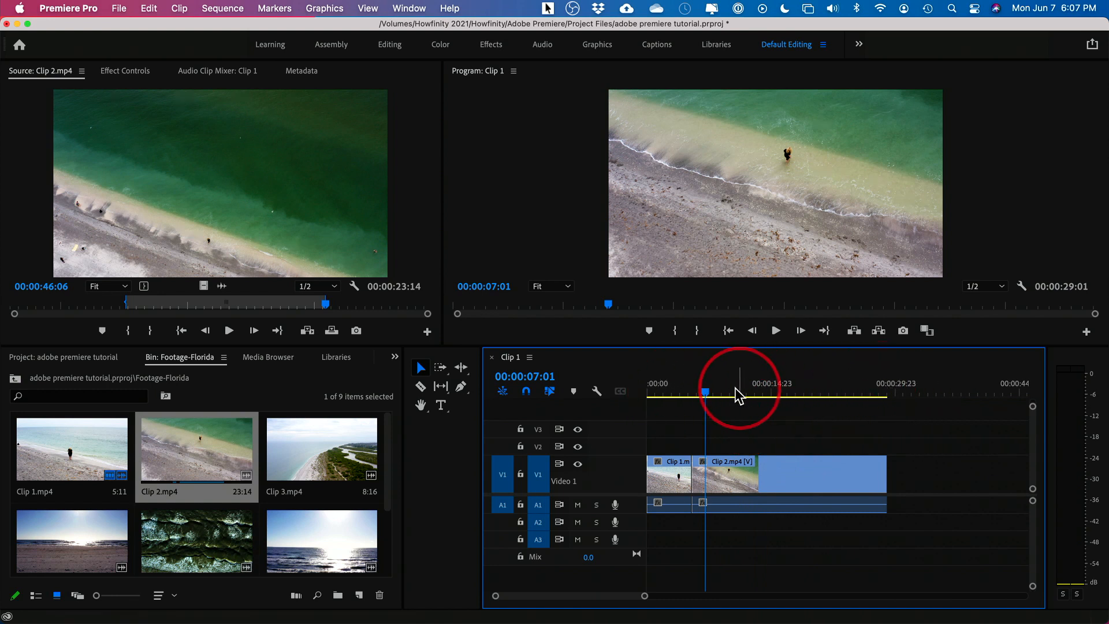
pyautogui.moveTo(699, 389)
pyautogui.mouseDown()
pyautogui.moveTo(643, 393)
pyautogui.moveTo(693, 397)
pyautogui.mouseUp()
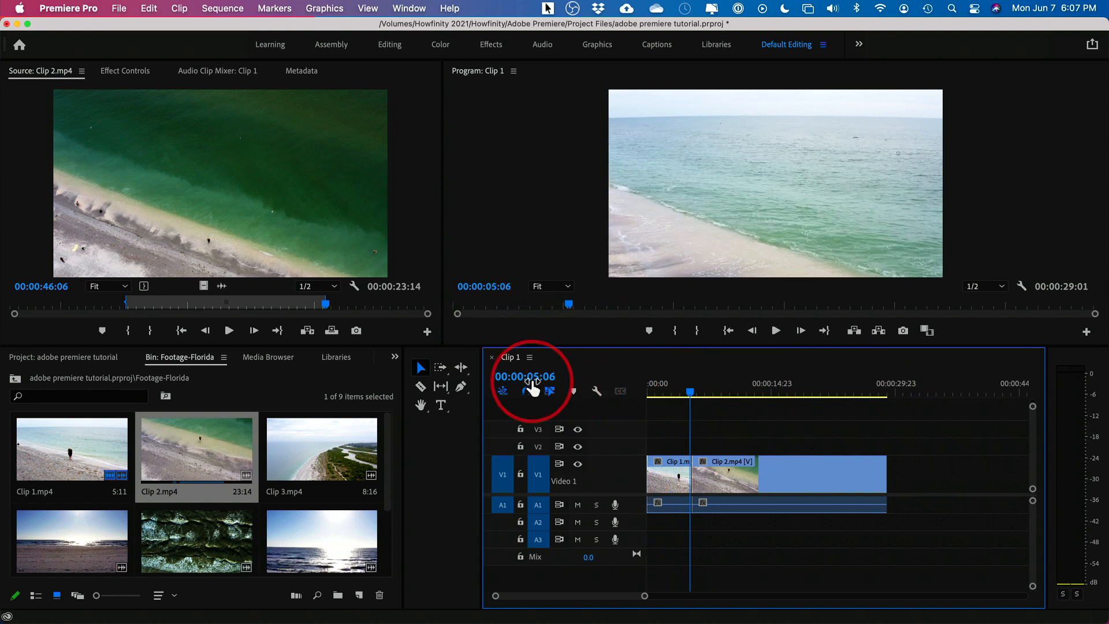
pyautogui.moveTo(735, 391); pyautogui.dragTo(886, 416)
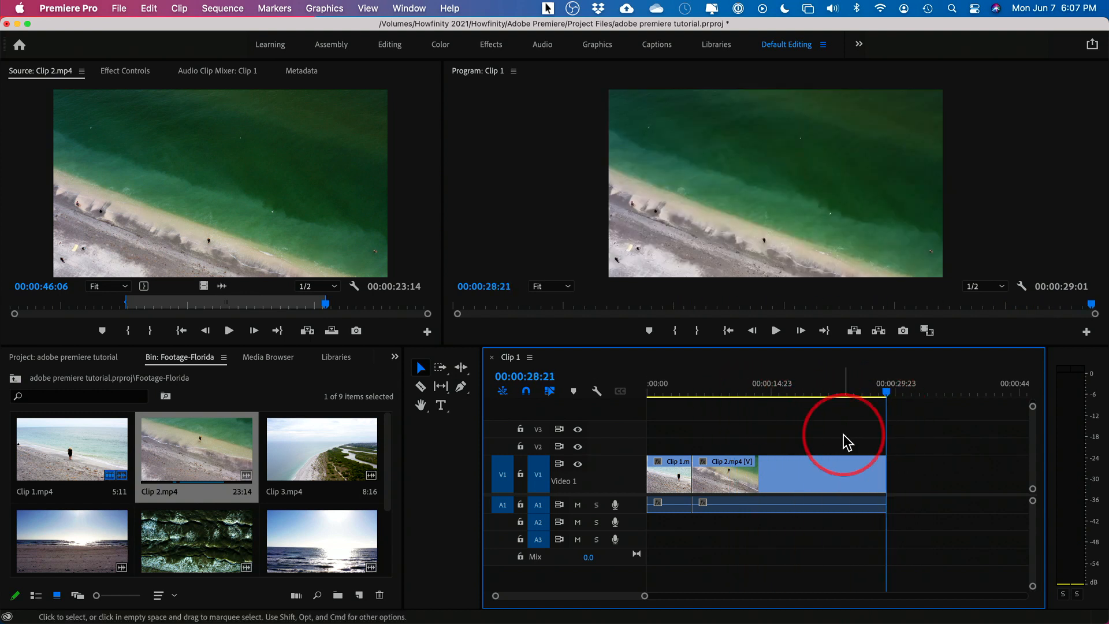
# Preview Clip 3.mp4 in the Source Monitor by scrubbing to 00:01:14:01.
pyautogui.doubleClick(311, 465)
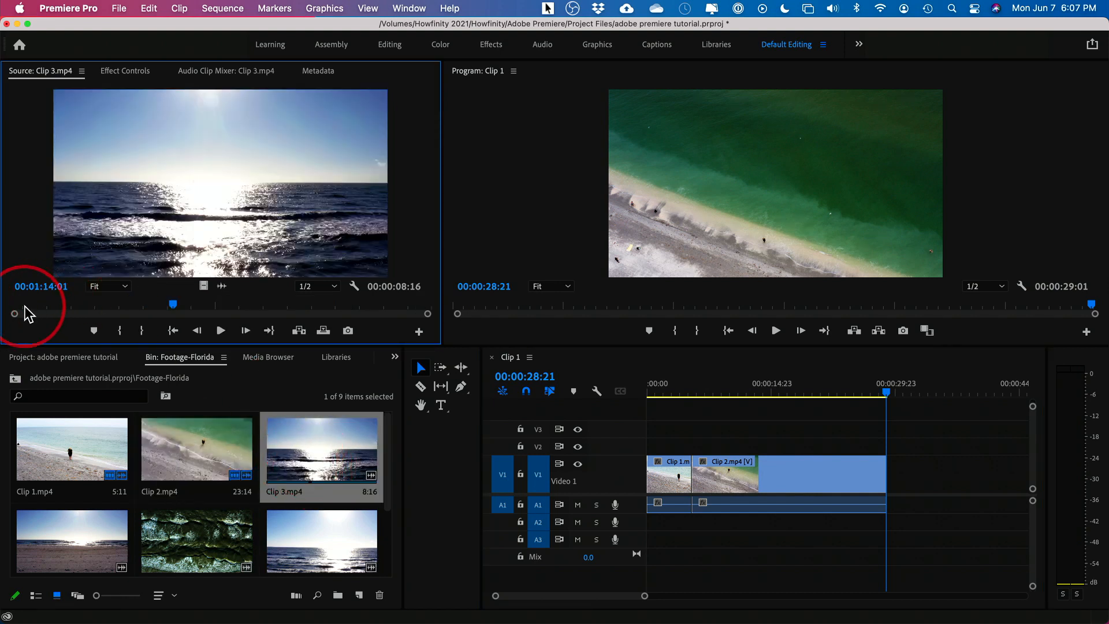
pyautogui.moveTo(25, 305); pyautogui.dragTo(173, 311)
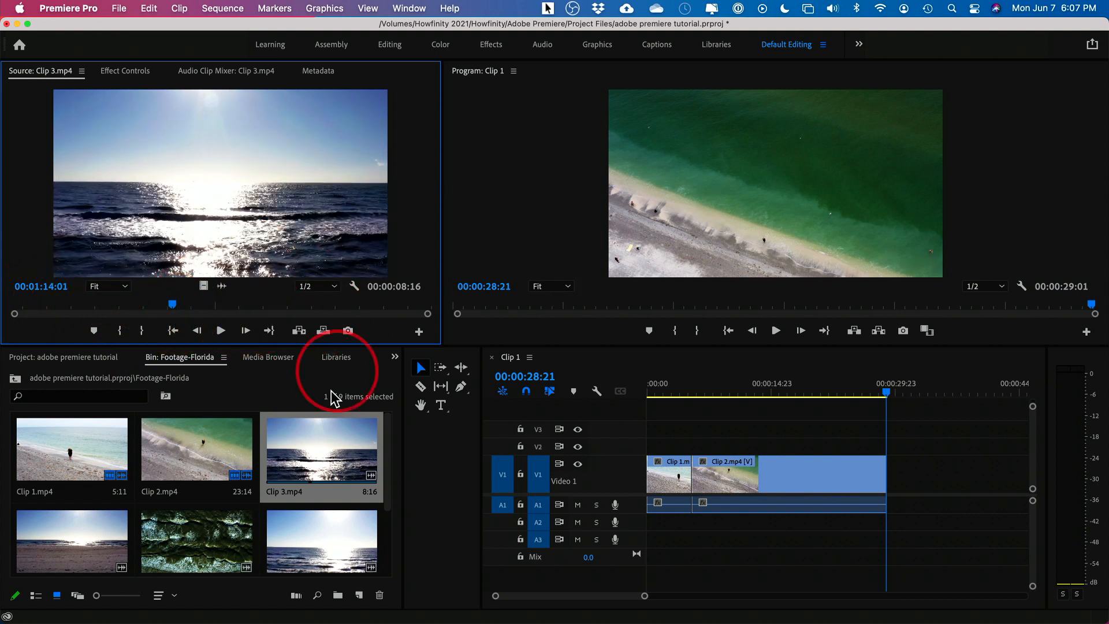
# Mark an In point and an Out point at 00:01:45:22 in Clip 4.mp4, and place that part directly after Clip 2 on V1.
pyautogui.doubleClick(17, 555)
pyautogui.moveTo(18, 315); pyautogui.dragTo(253, 308)
pyautogui.press('i')
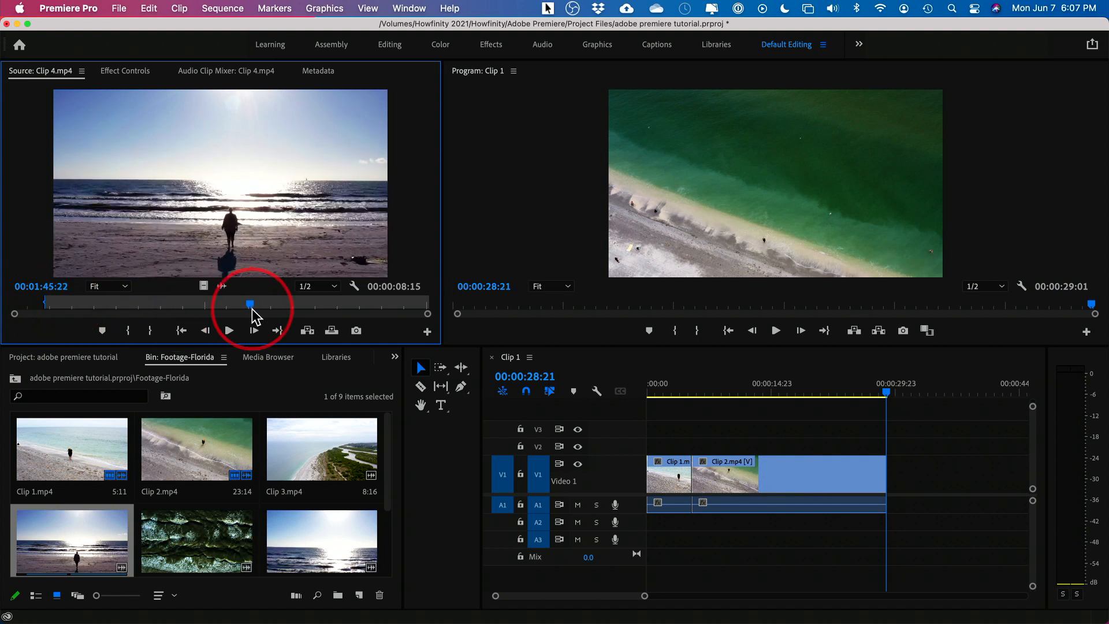
pyautogui.press('o')
pyautogui.moveTo(240, 202); pyautogui.dragTo(897, 478)
# Try the Insert command with Clip 4 at 00:00:34:05, past the end of the sequence, and delete the inserted copy.
pyautogui.moveTo(887, 397); pyautogui.dragTo(934, 377)
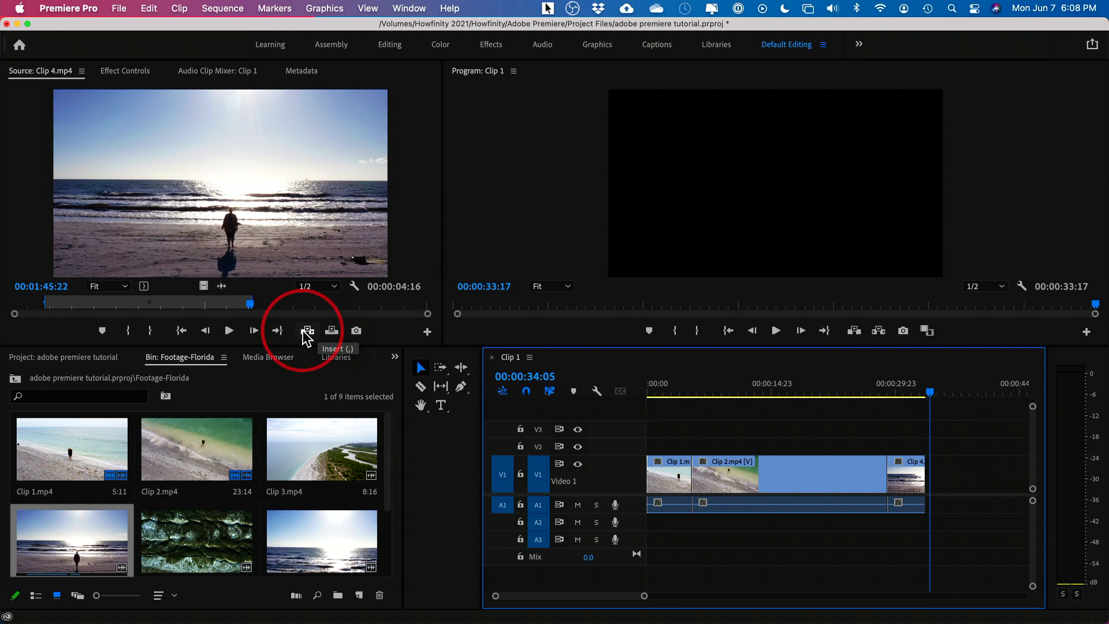
pyautogui.click(307, 332)
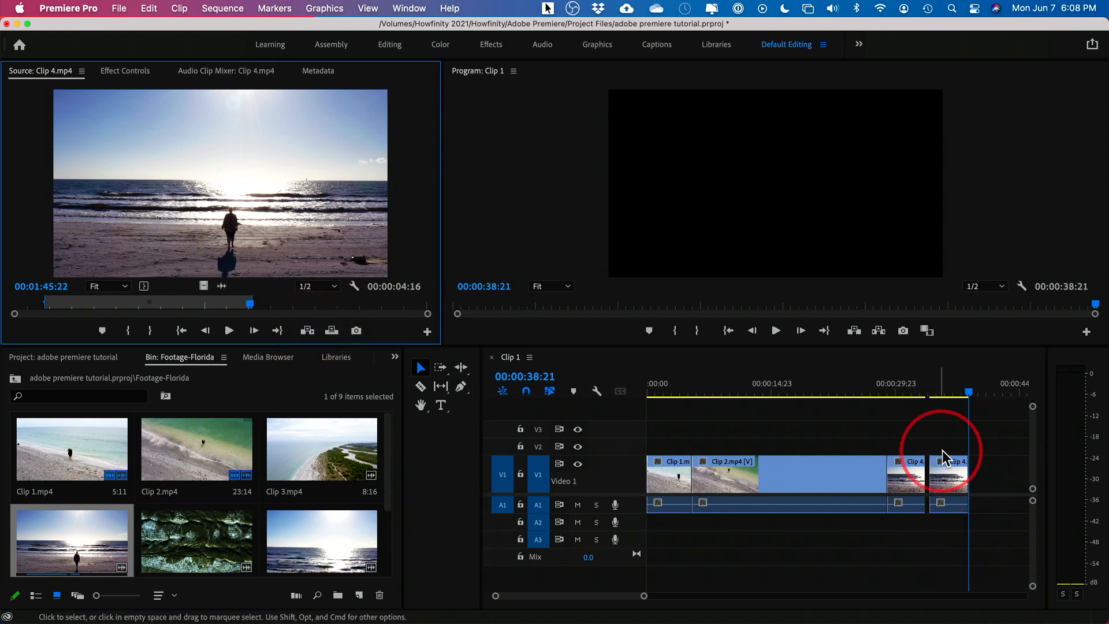
pyautogui.click(954, 481)
pyautogui.press('Delete')
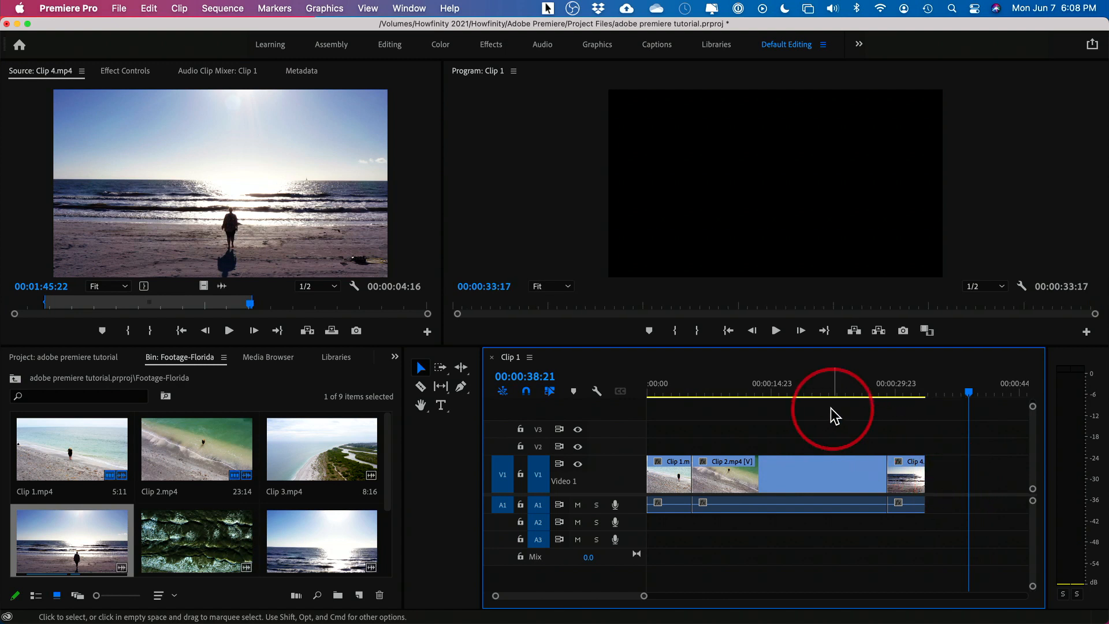
# Try overwriting the middle of Clip 2 with the marked part of Clip 4 at 00:00:19:20, and undo it.
pyautogui.click(810, 387)
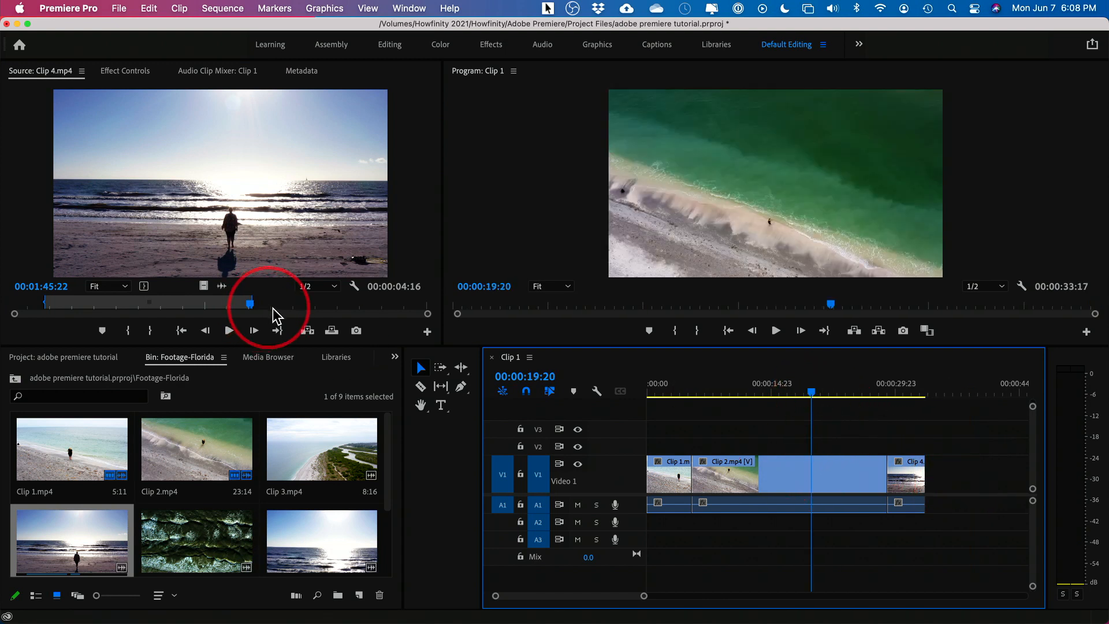
pyautogui.click(332, 332)
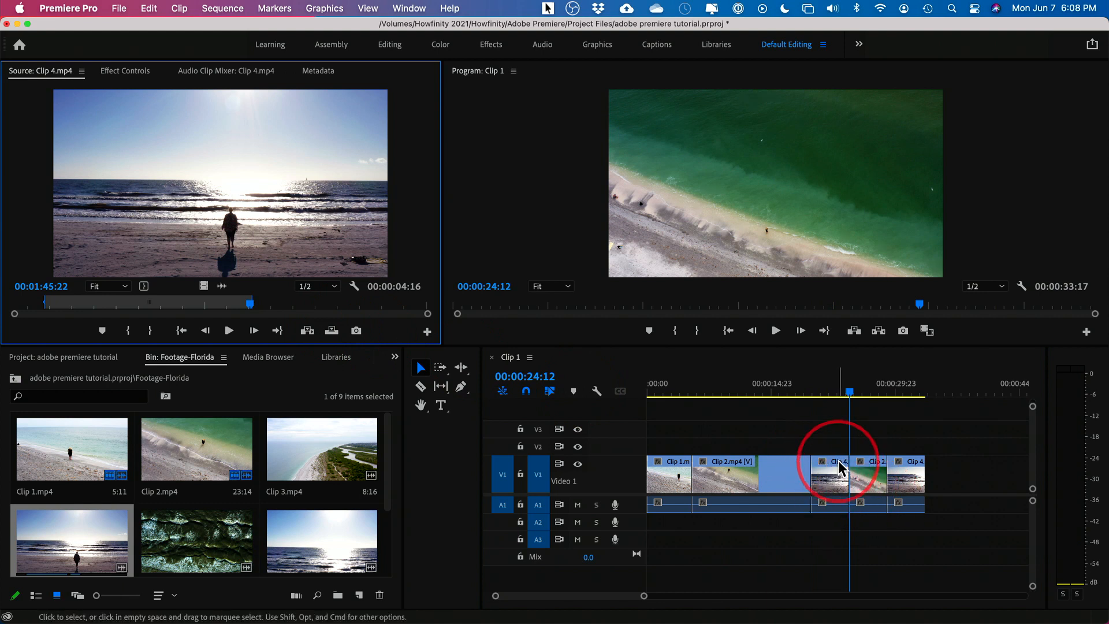
pyautogui.moveTo(847, 393)
pyautogui.mouseDown()
pyautogui.moveTo(817, 397)
pyautogui.moveTo(839, 400)
pyautogui.mouseUp()
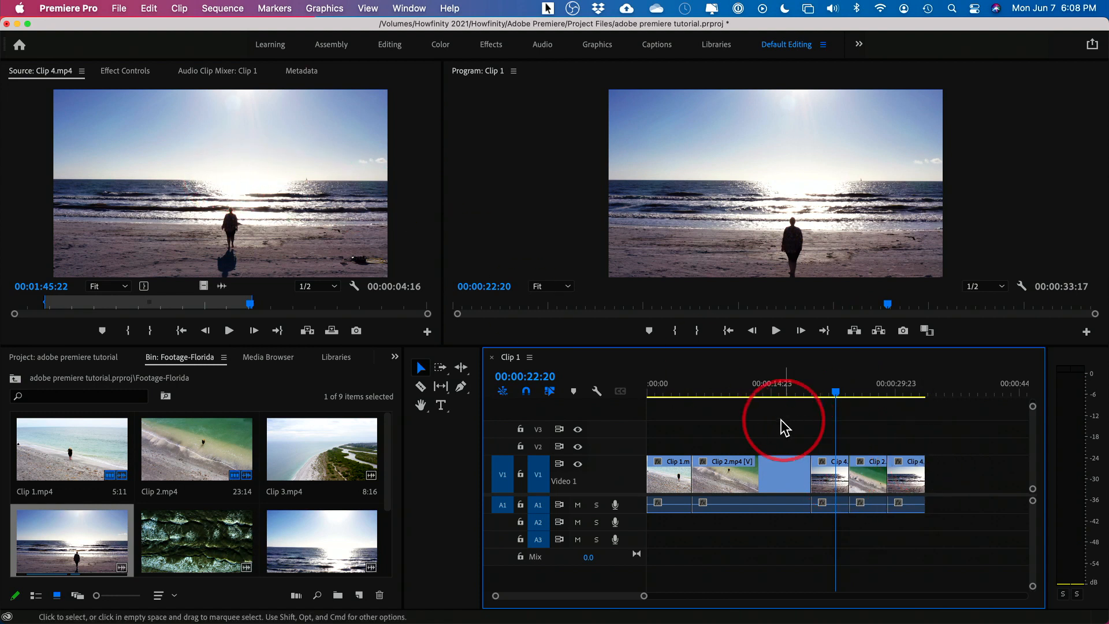
pyautogui.click(149, 8)
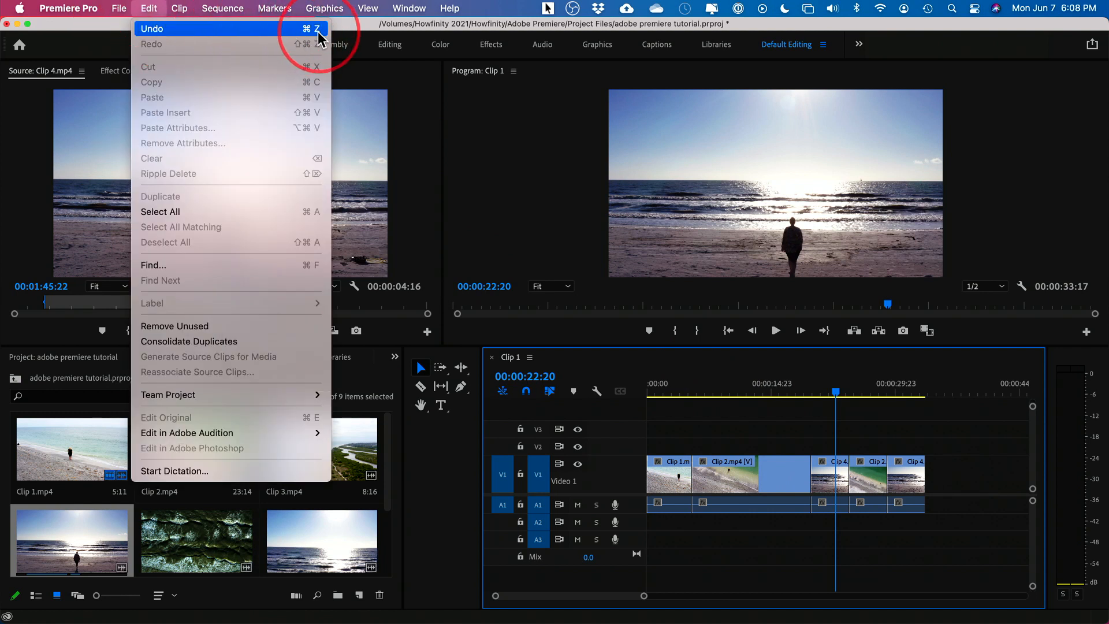
pyautogui.click(282, 38)
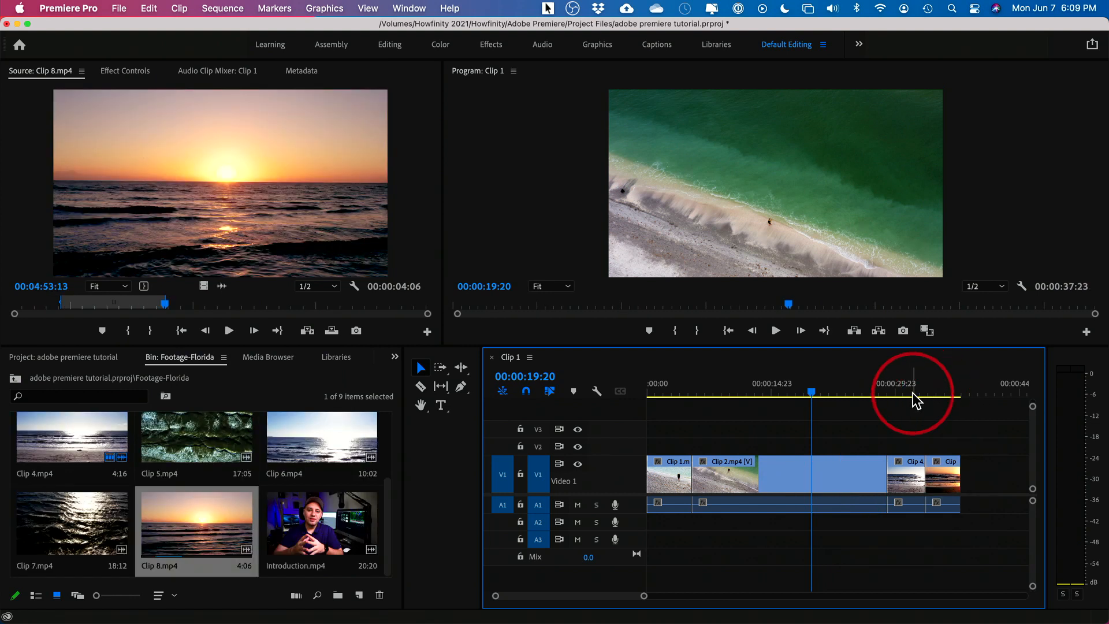
# Scrub through the sequence, try moving Clip 4 over Clip 1 at the start of V1, and undo the moves.
pyautogui.moveTo(918, 395); pyautogui.dragTo(663, 405)
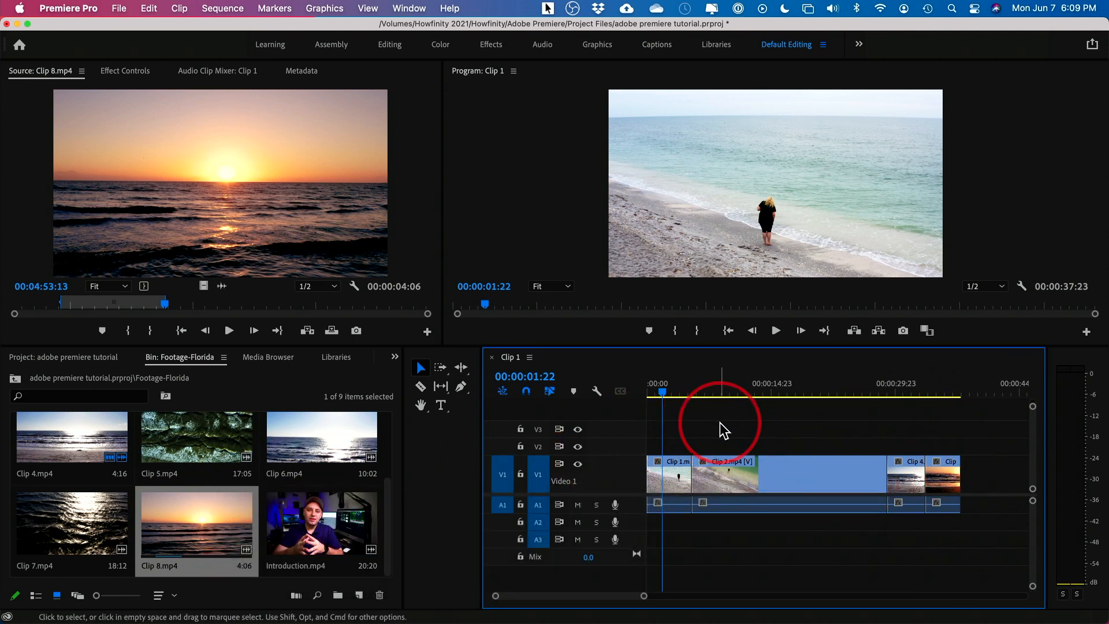
pyautogui.moveTo(896, 384); pyautogui.dragTo(899, 416)
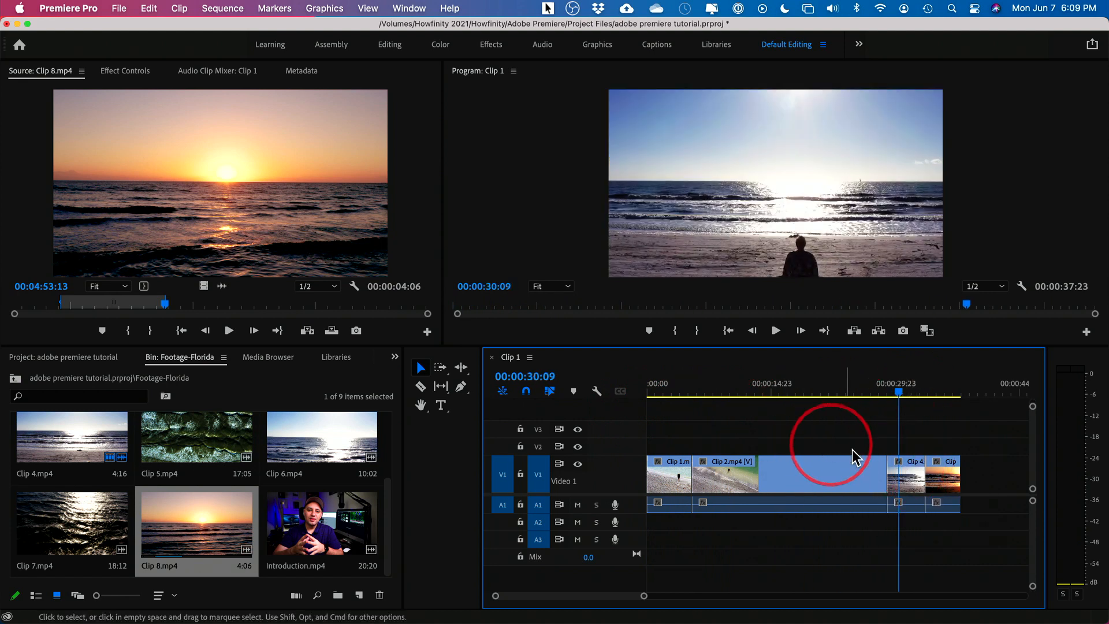
pyautogui.click(910, 465)
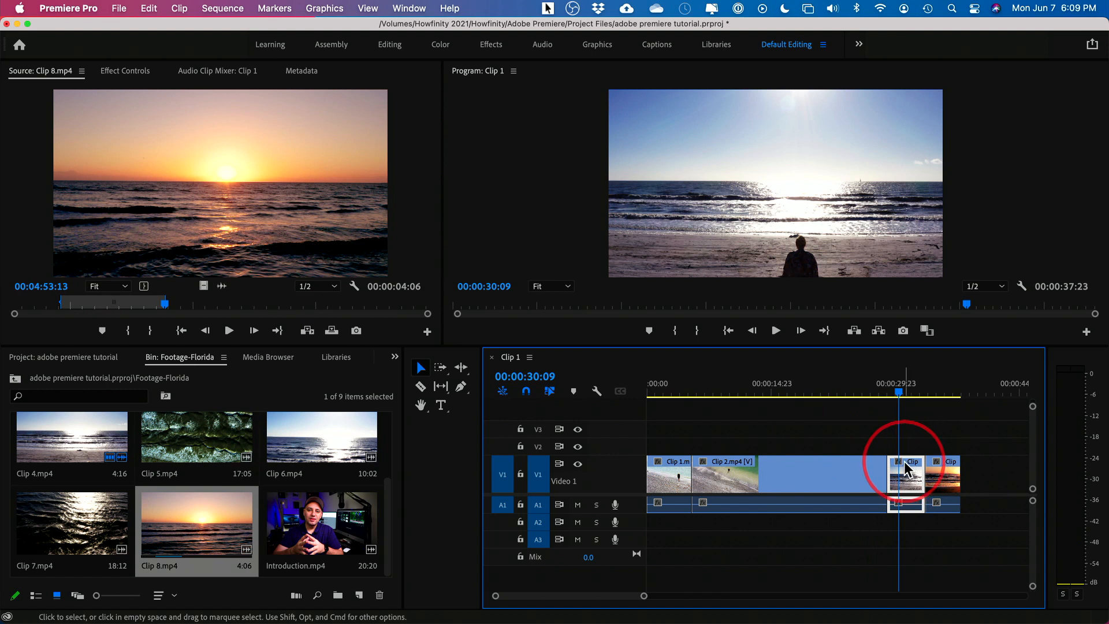
pyautogui.moveTo(903, 462); pyautogui.dragTo(604, 475)
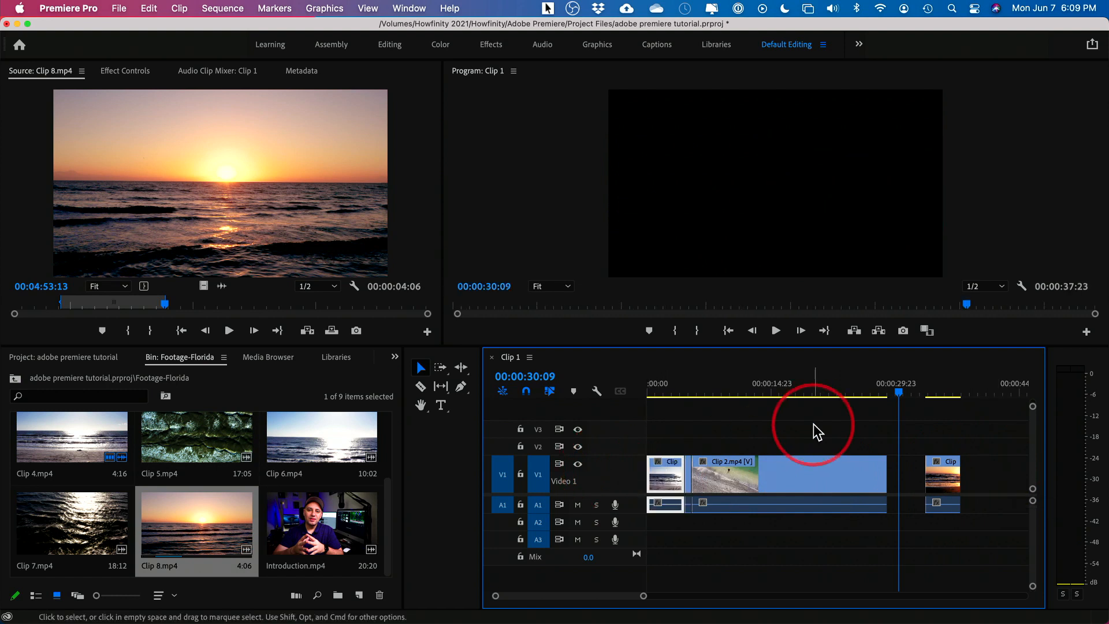
pyautogui.press('super+z')
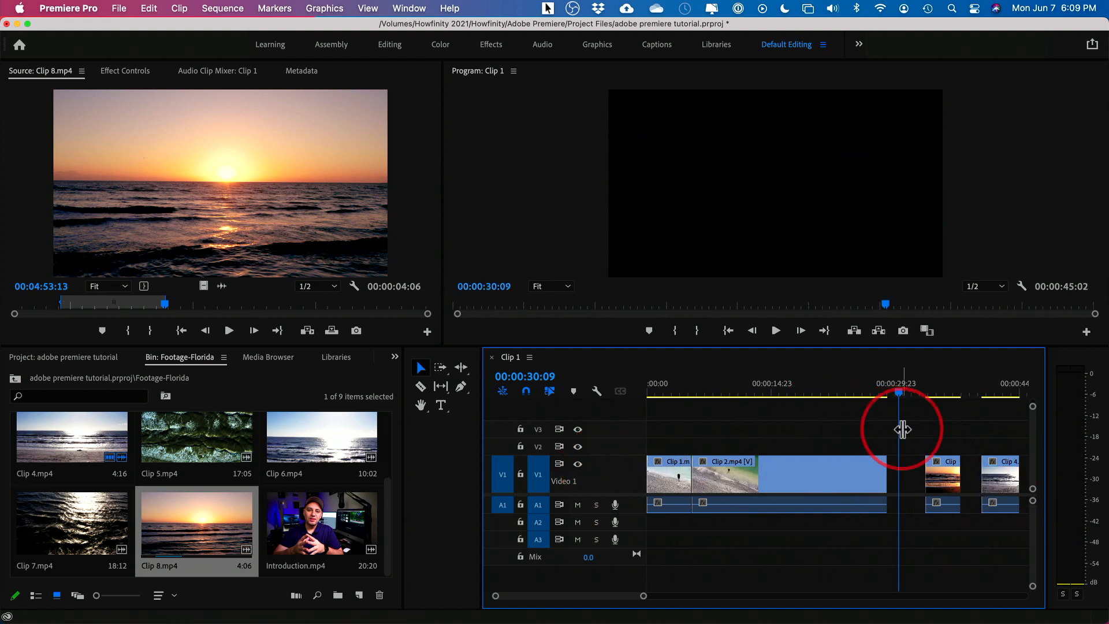
pyautogui.press('super+z')
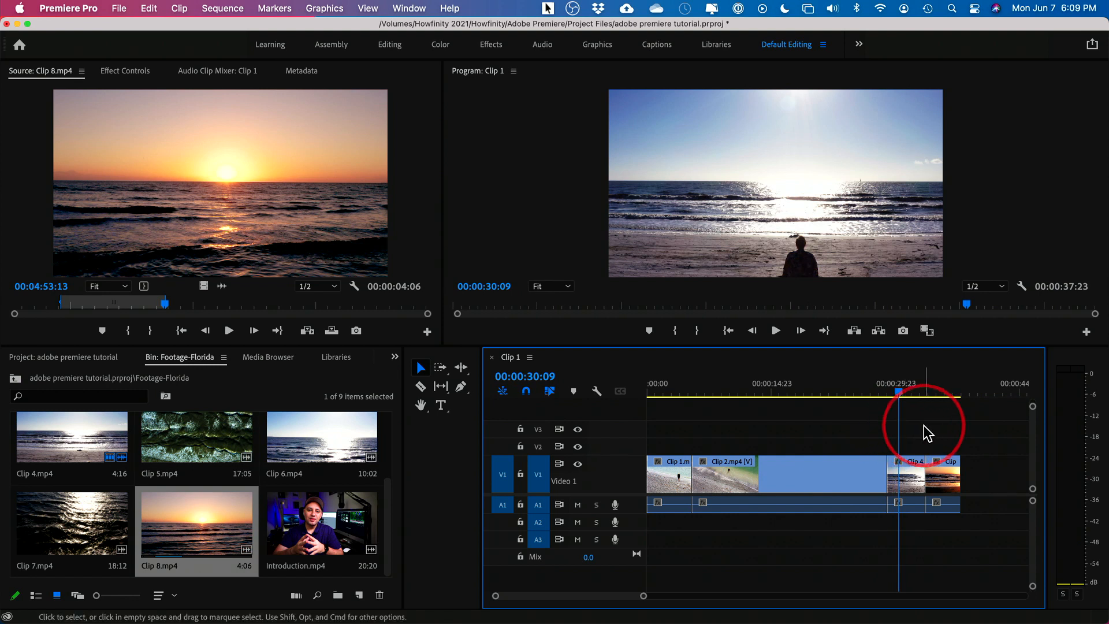
# Swap the last two clips on V1 so Clip 8 directly follows Clip 2 and Clip 4 comes last, then scrub to 00:00:36:23.
pyautogui.moveTo(905, 470); pyautogui.dragTo(993, 471)
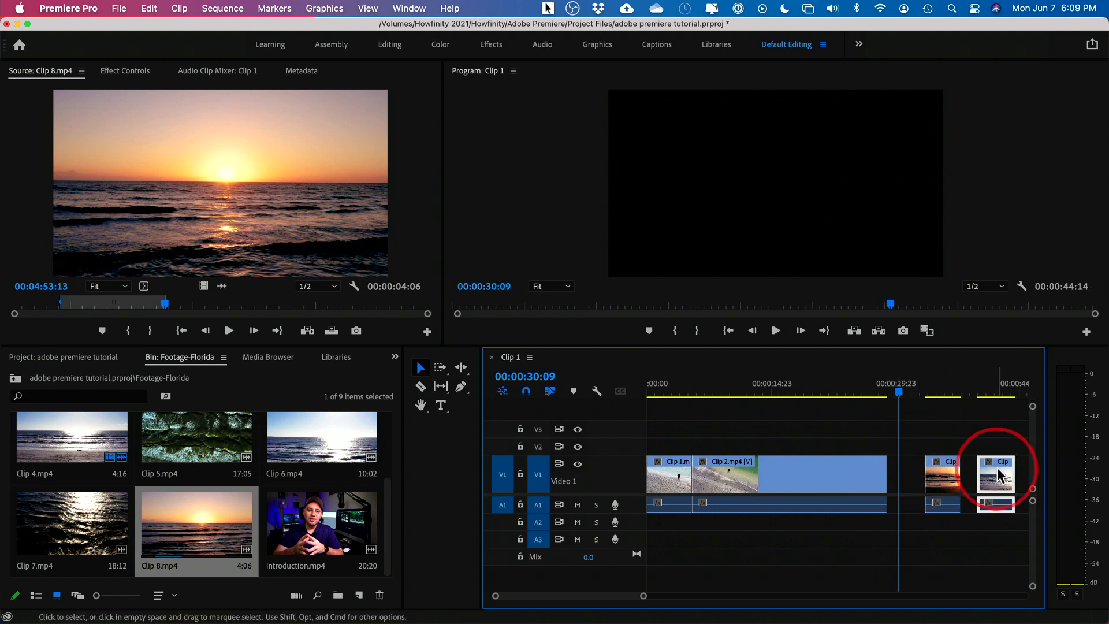
pyautogui.moveTo(858, 396); pyautogui.dragTo(938, 398)
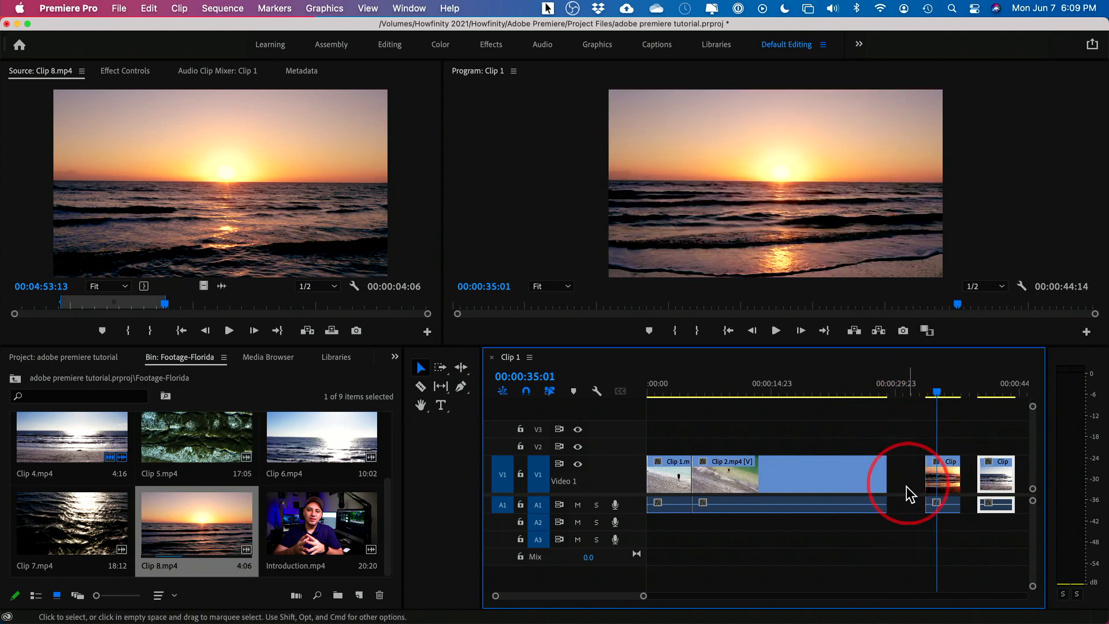
pyautogui.moveTo(947, 461); pyautogui.dragTo(901, 463)
pyautogui.moveTo(989, 467); pyautogui.dragTo(934, 466)
pyautogui.moveTo(943, 391)
pyautogui.mouseDown()
pyautogui.moveTo(878, 392)
pyautogui.moveTo(953, 399)
pyautogui.mouseUp()
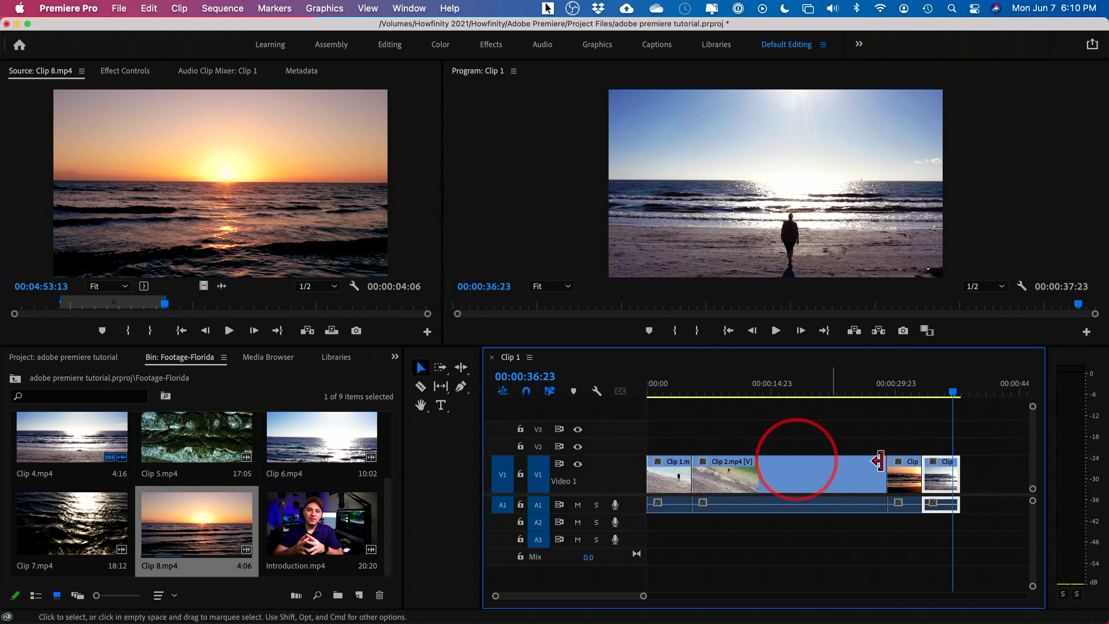
# Try moving Clip 4 from the end of the sequence onto Clip 1, and undo the move.
pyautogui.moveTo(927, 467); pyautogui.dragTo(635, 480)
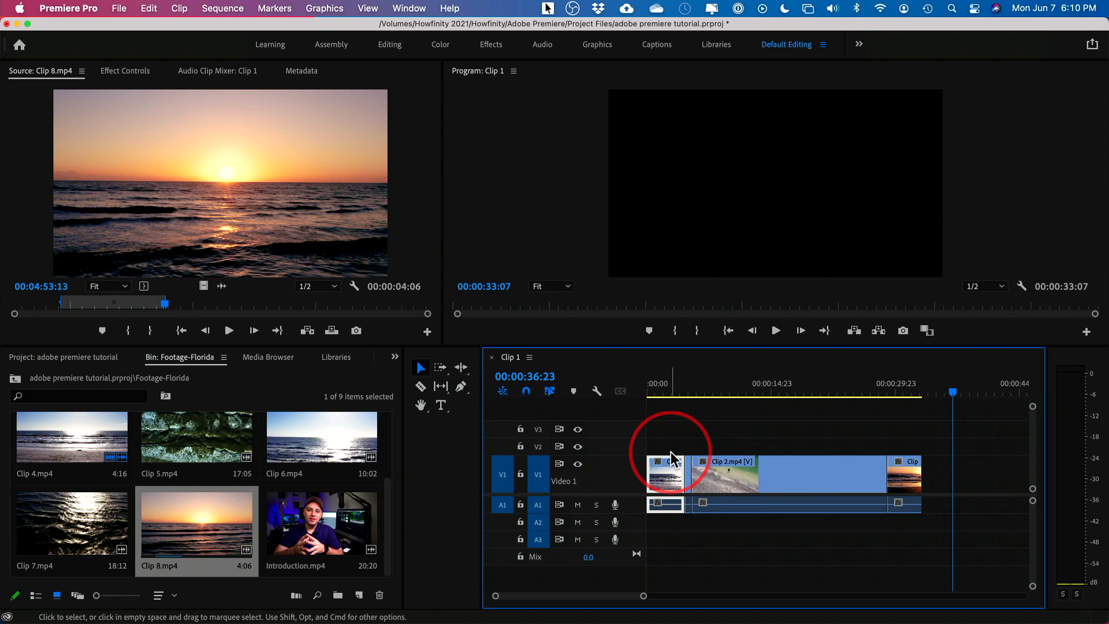
pyautogui.press('super+z')
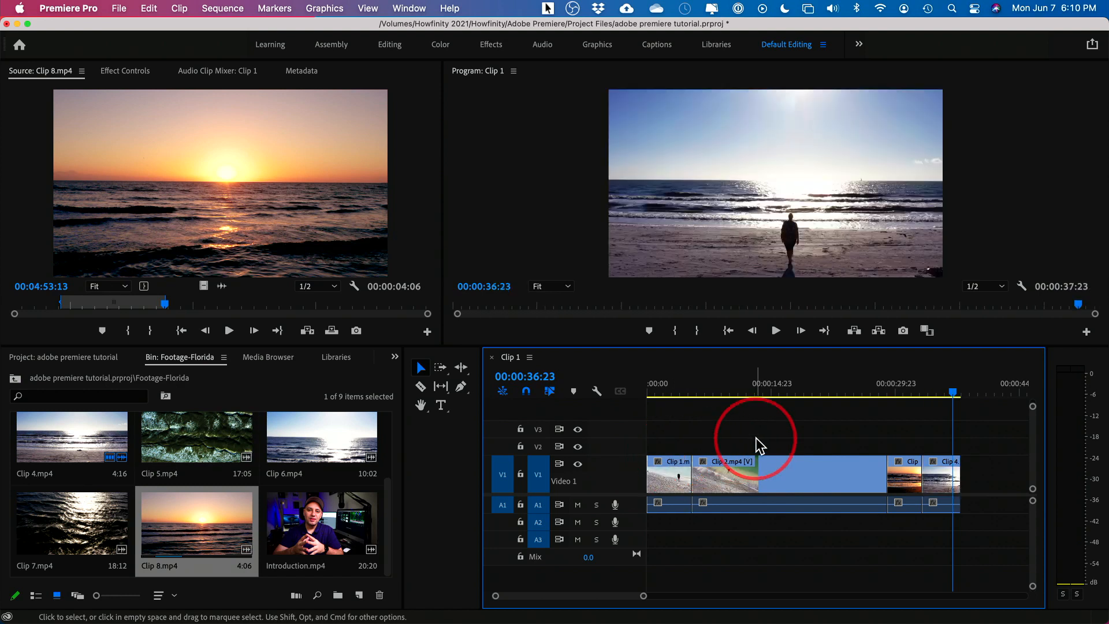
# Select all four clips and shift them together about 8 seconds later, leaving free space at the start of the sequence.
pyautogui.moveTo(938, 432); pyautogui.dragTo(664, 534)
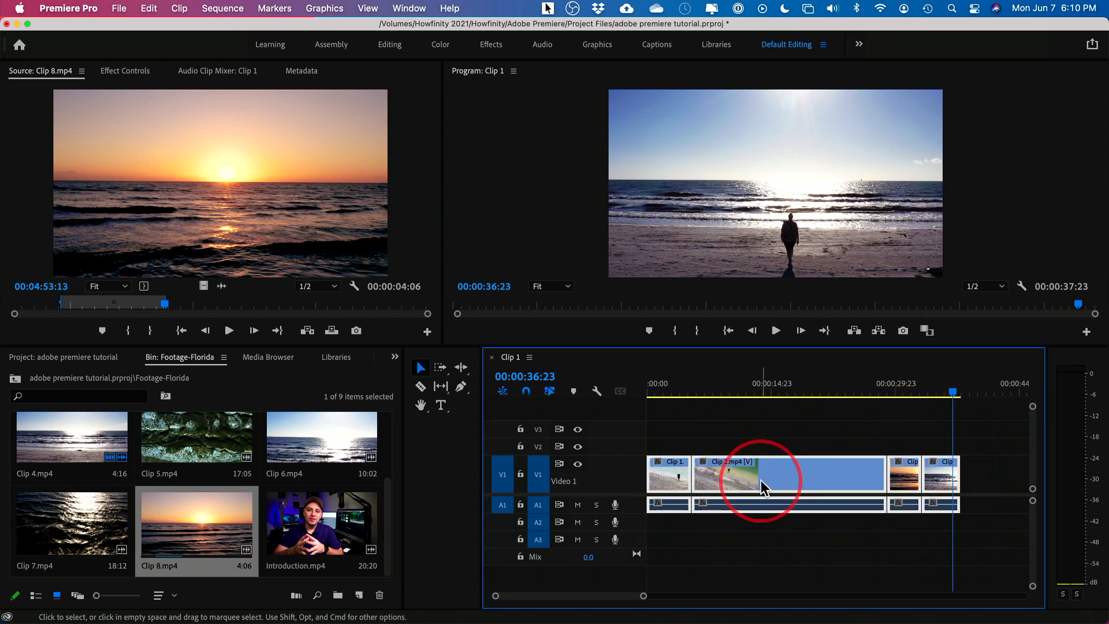
pyautogui.moveTo(765, 465); pyautogui.dragTo(832, 483)
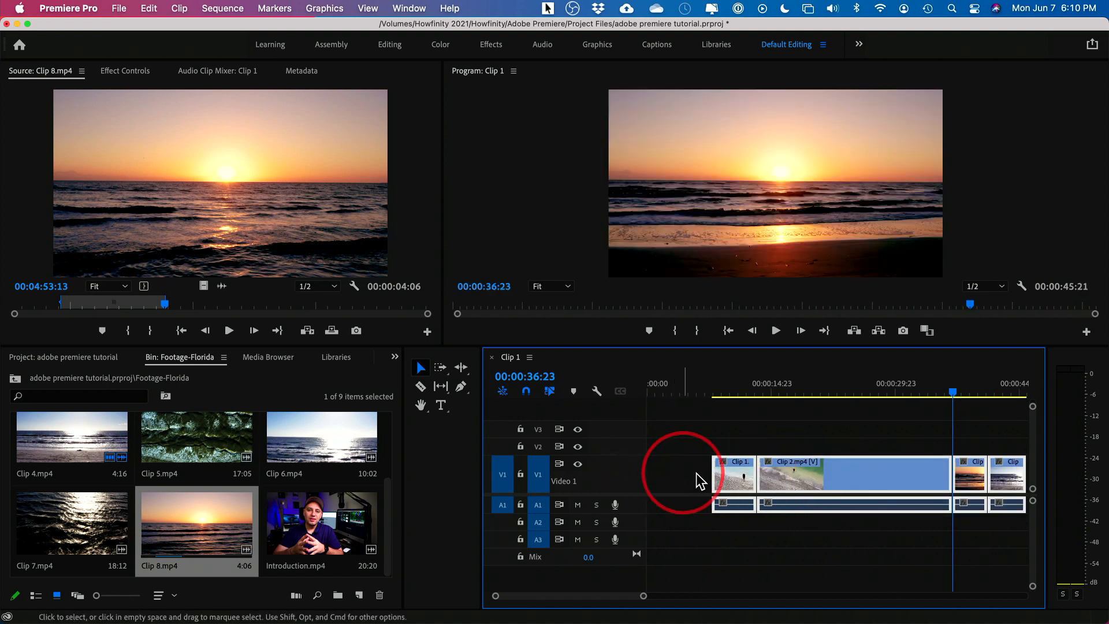
pyautogui.click(1000, 439)
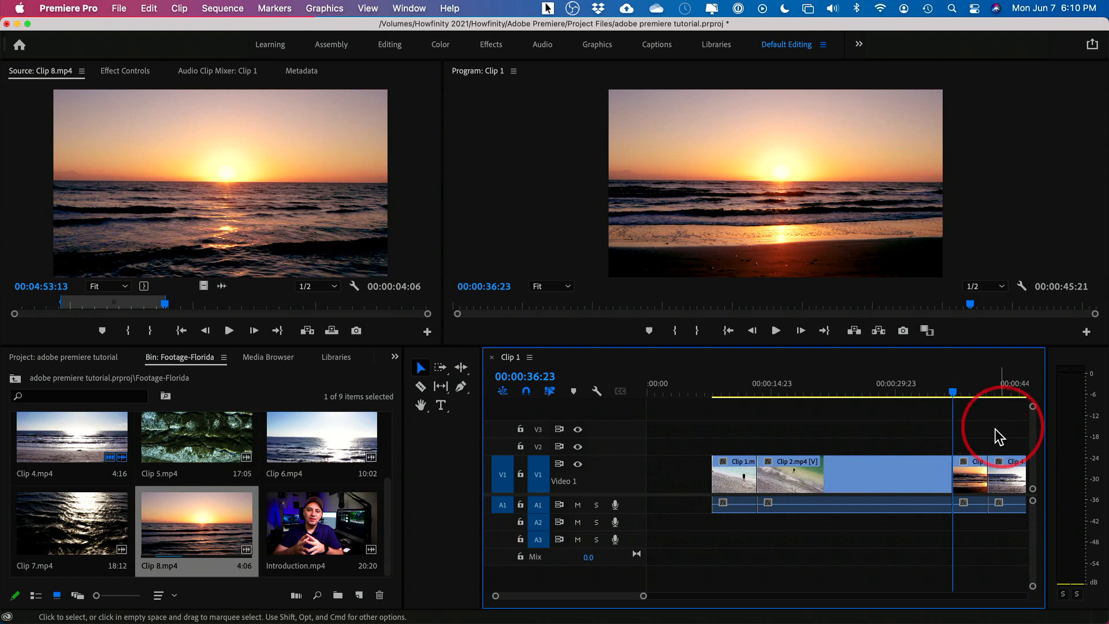
# Place Clip 4 at the very start of V1 and move the other three clips directly behind it.
pyautogui.click(1008, 462)
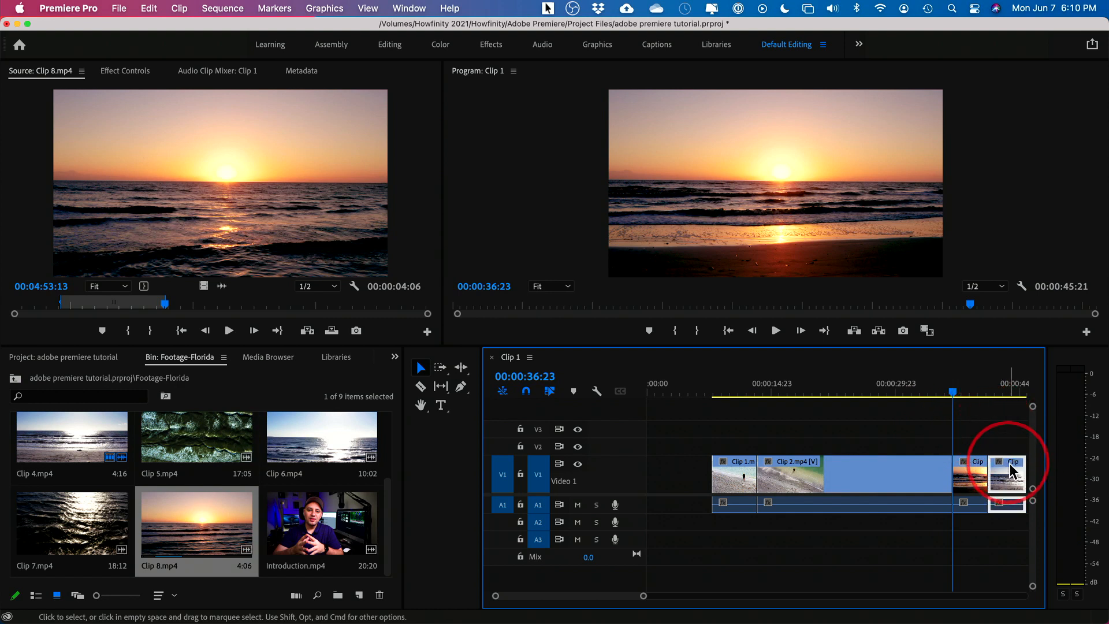
pyautogui.moveTo(1011, 463); pyautogui.dragTo(639, 482)
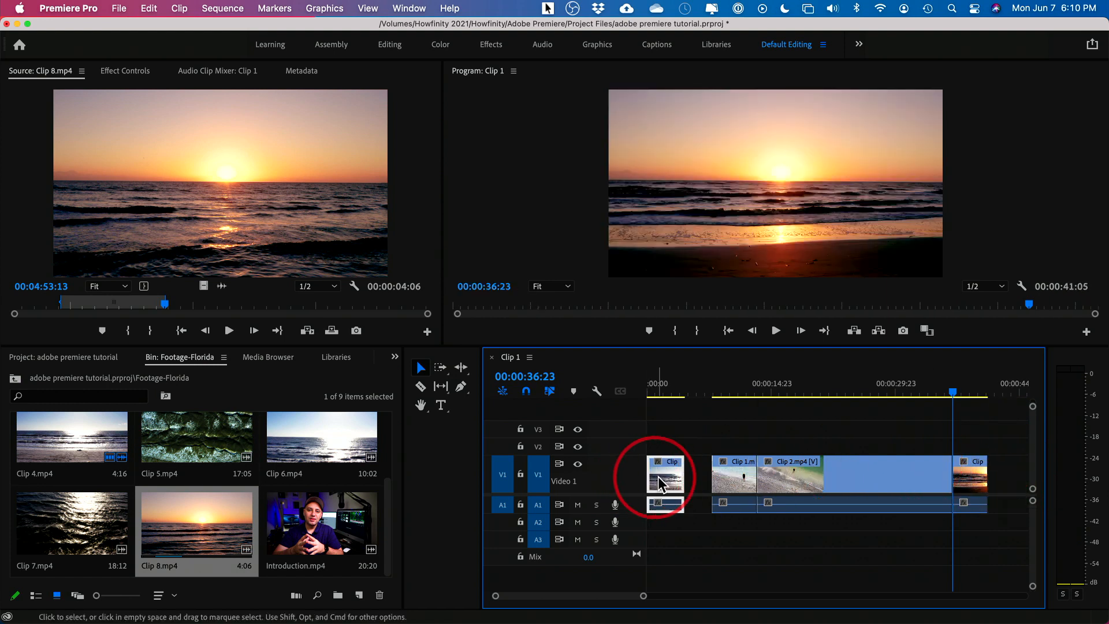
pyautogui.moveTo(709, 426); pyautogui.dragTo(875, 505)
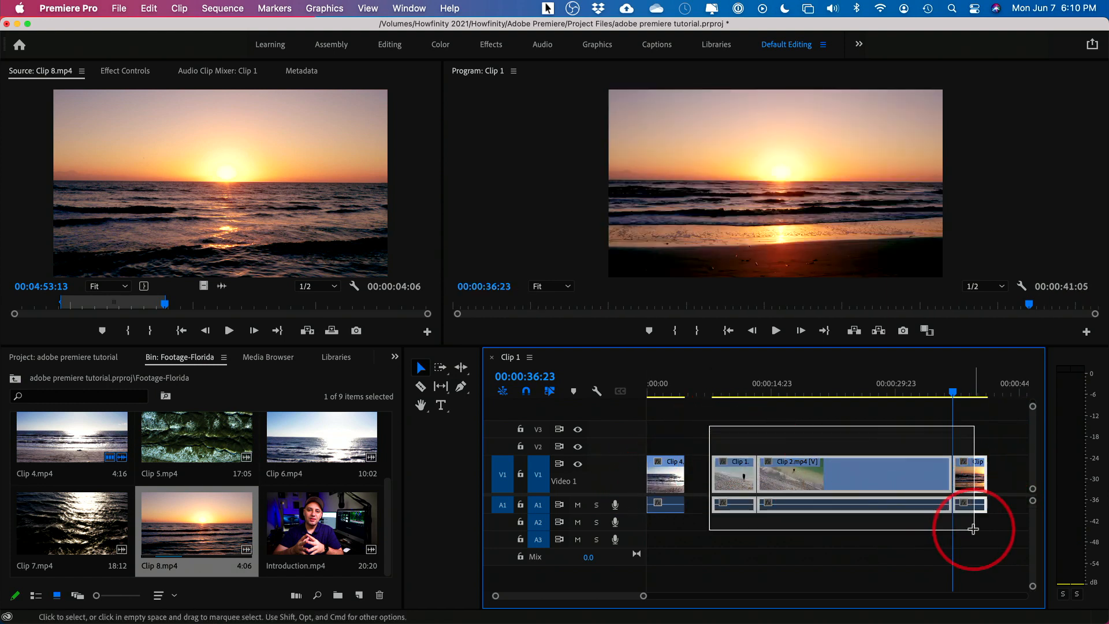
pyautogui.moveTo(871, 462); pyautogui.dragTo(844, 460)
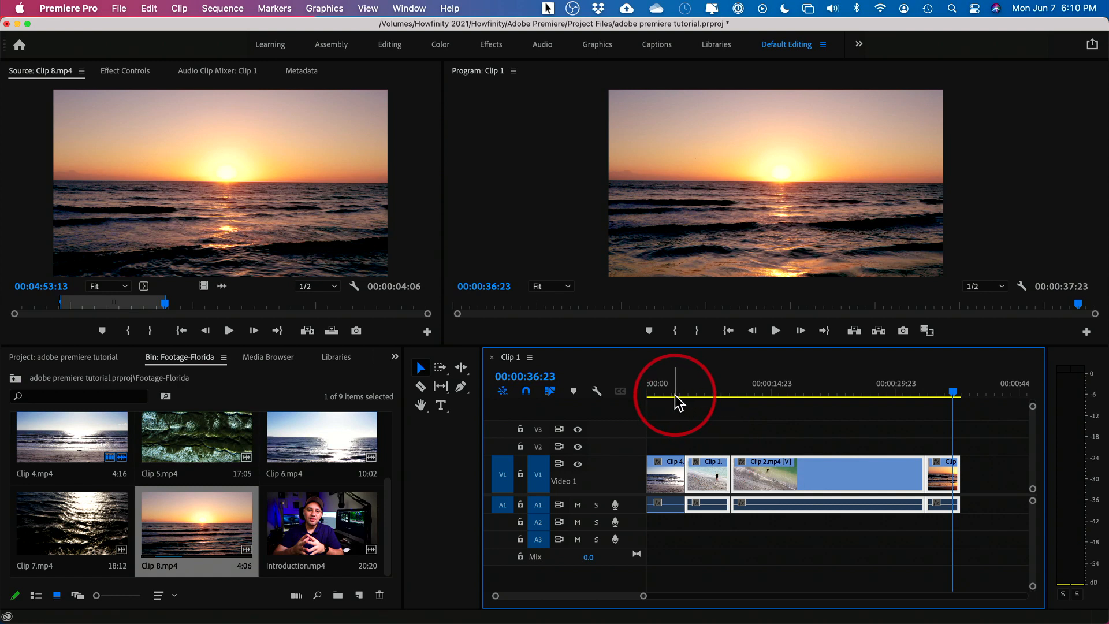
# Move the first two clips to the end of the sequence and slide all clips back to the start of V1.
pyautogui.moveTo(659, 434); pyautogui.dragTo(725, 523)
pyautogui.hscroll(2, 716, 512)
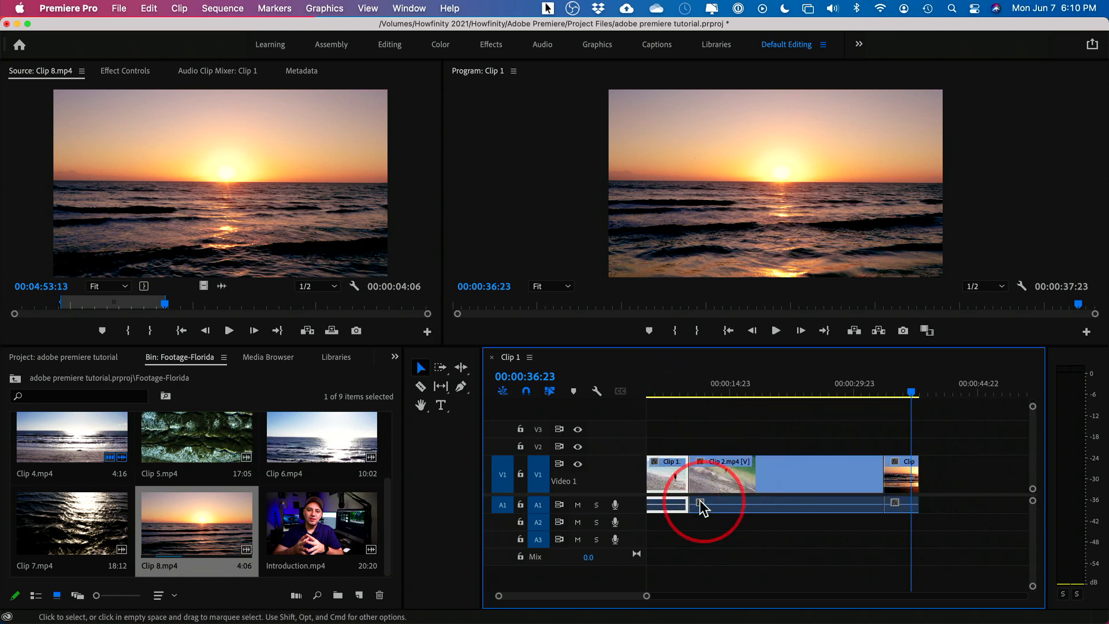
pyautogui.hscroll(-2, 670, 481)
pyautogui.moveTo(671, 484); pyautogui.dragTo(972, 481)
pyautogui.moveTo(836, 425)
pyautogui.mouseDown()
pyautogui.moveTo(1006, 486)
pyautogui.moveTo(1052, 551)
pyautogui.mouseUp()
pyautogui.hscroll(-4, 811, 495)
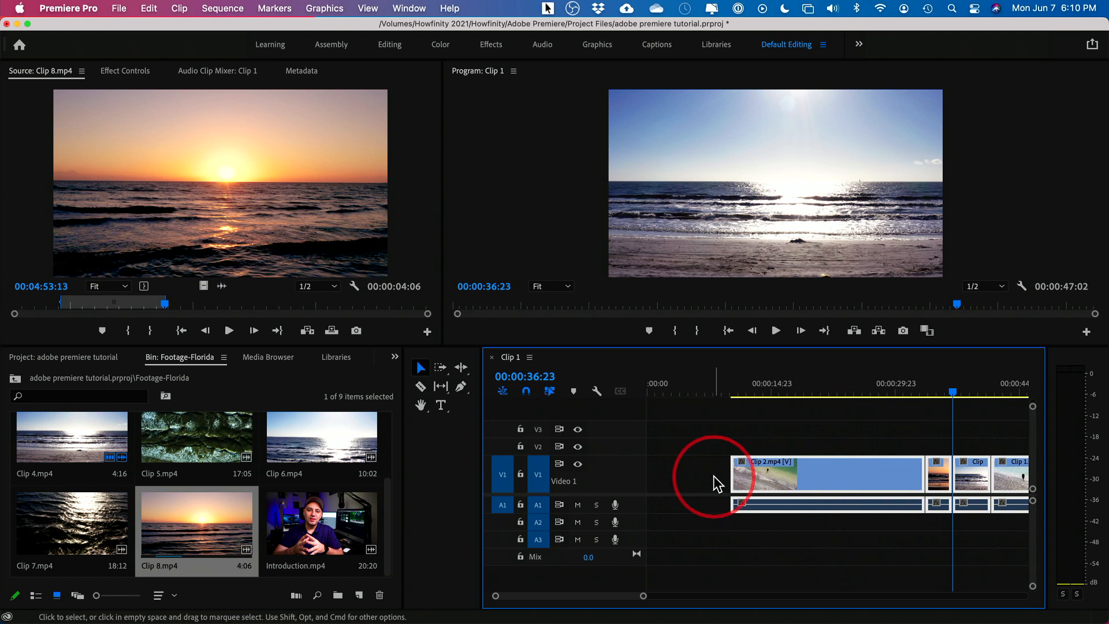
pyautogui.moveTo(817, 488); pyautogui.dragTo(618, 483)
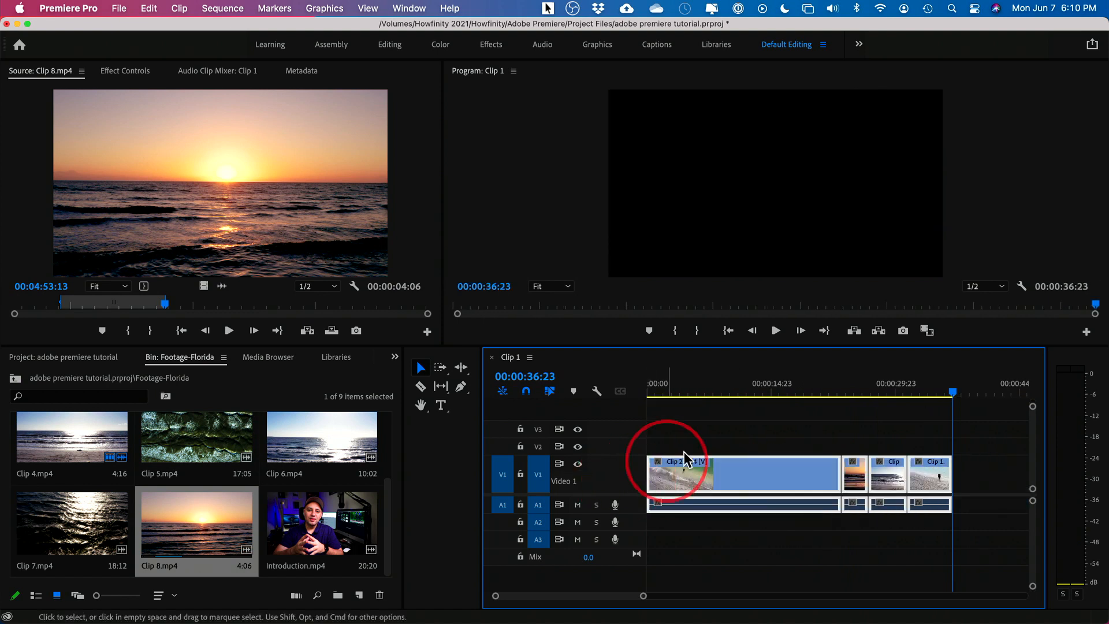
pyautogui.click(726, 427)
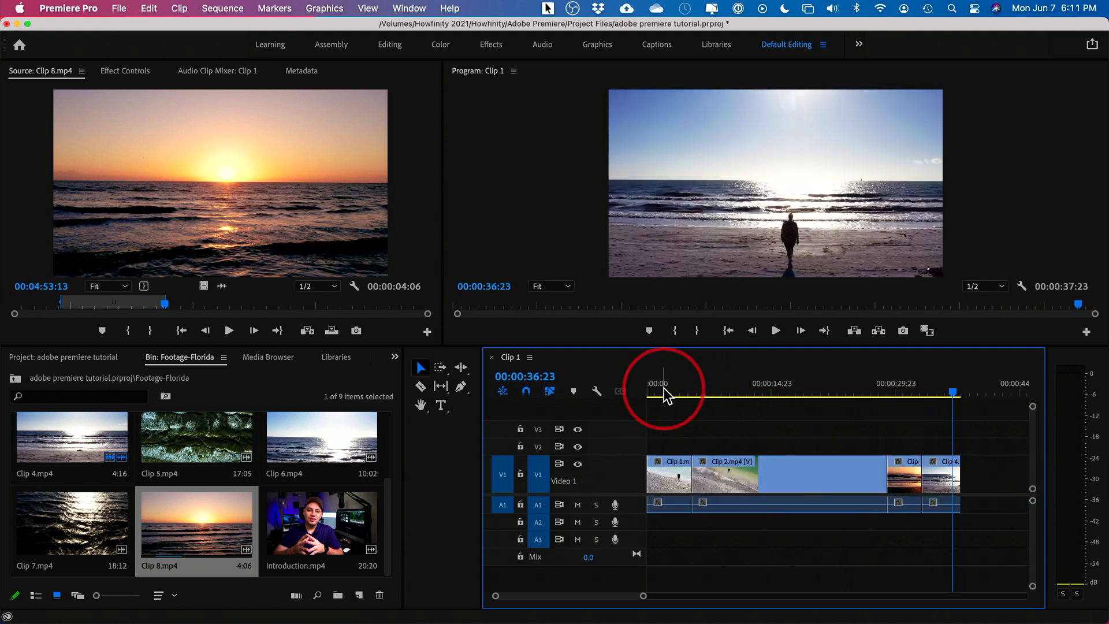
# Scrub to 00:00:29:23, delete Clip 8 from between Clip 2 and Clip 4, and undo the deletion.
pyautogui.moveTo(664, 384); pyautogui.dragTo(904, 471)
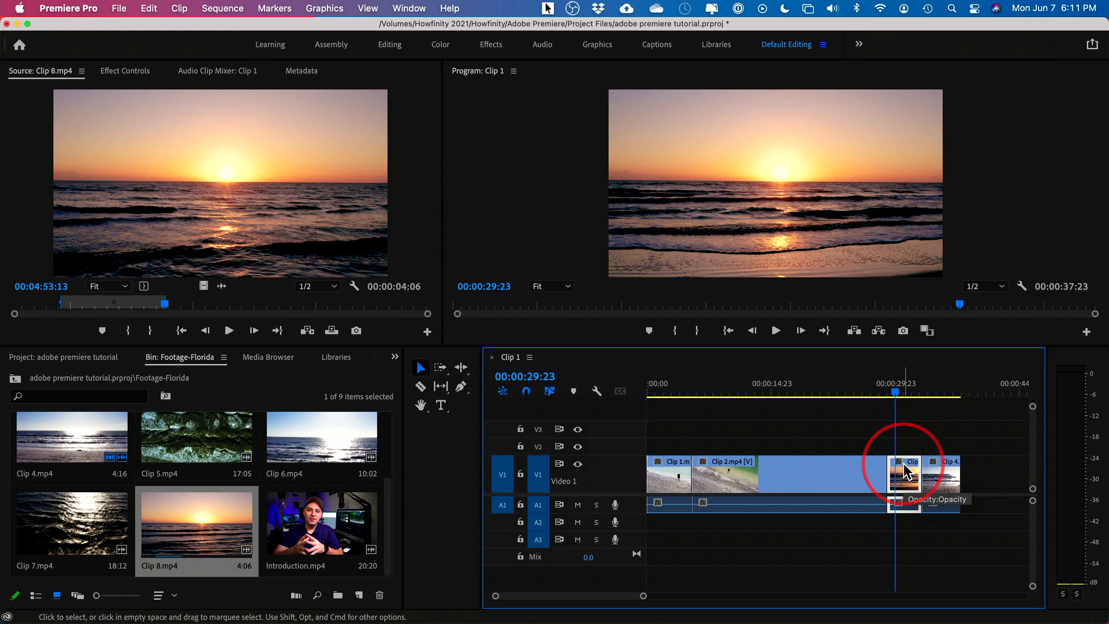
pyautogui.press('Delete')
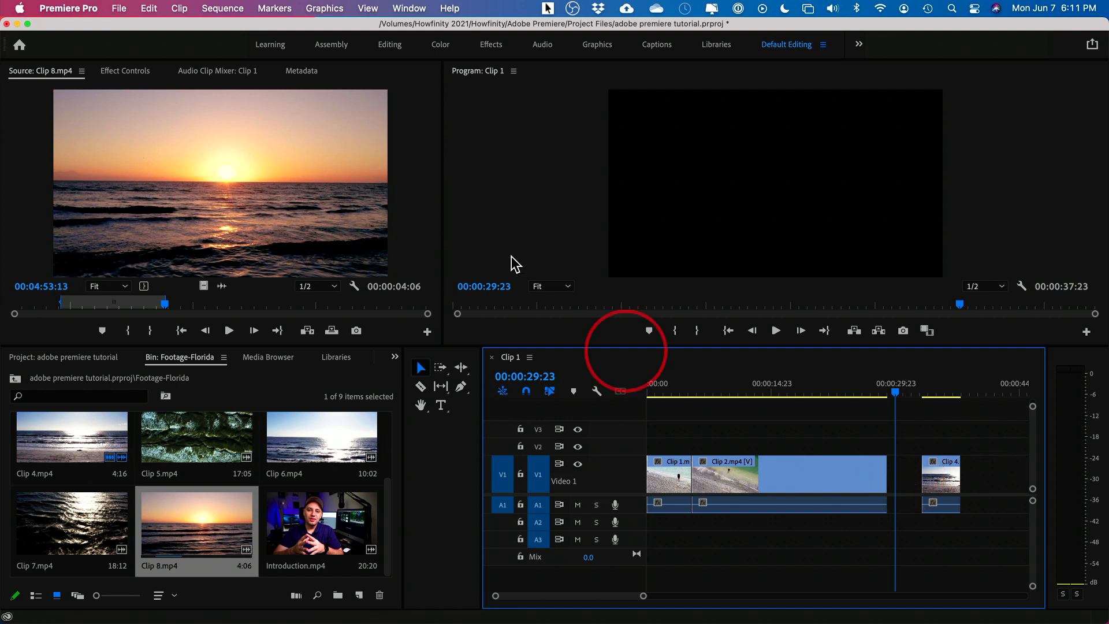
pyautogui.click(145, 9)
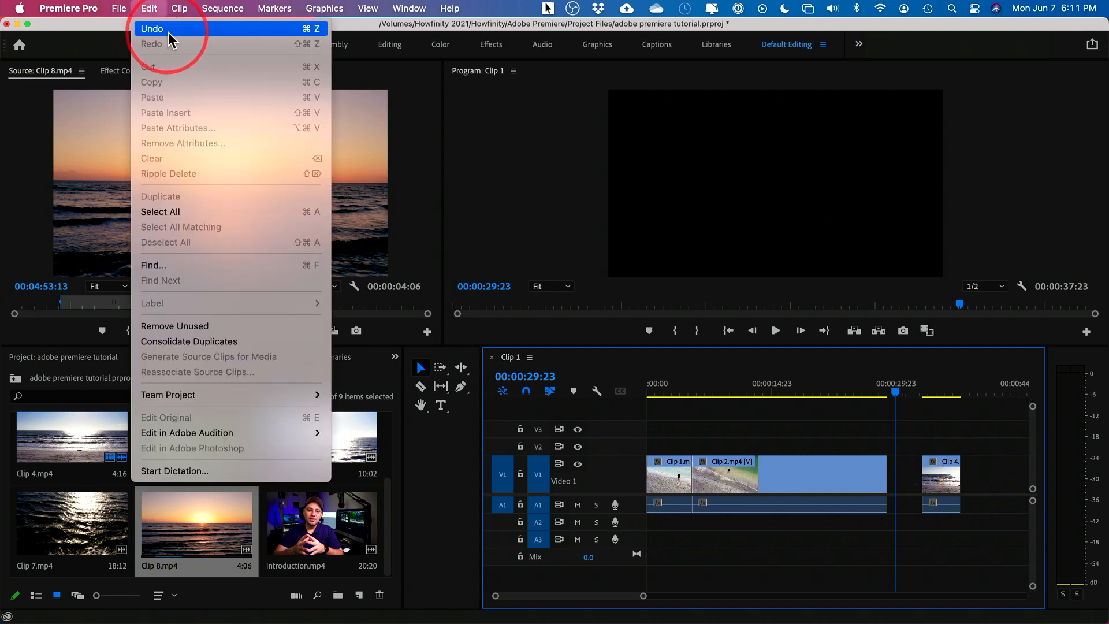
pyautogui.click(166, 29)
# Ripple delete Clip 8 from V1 and check the joined clips by scrubbing to 00:00:32:11.
pyautogui.click(914, 478)
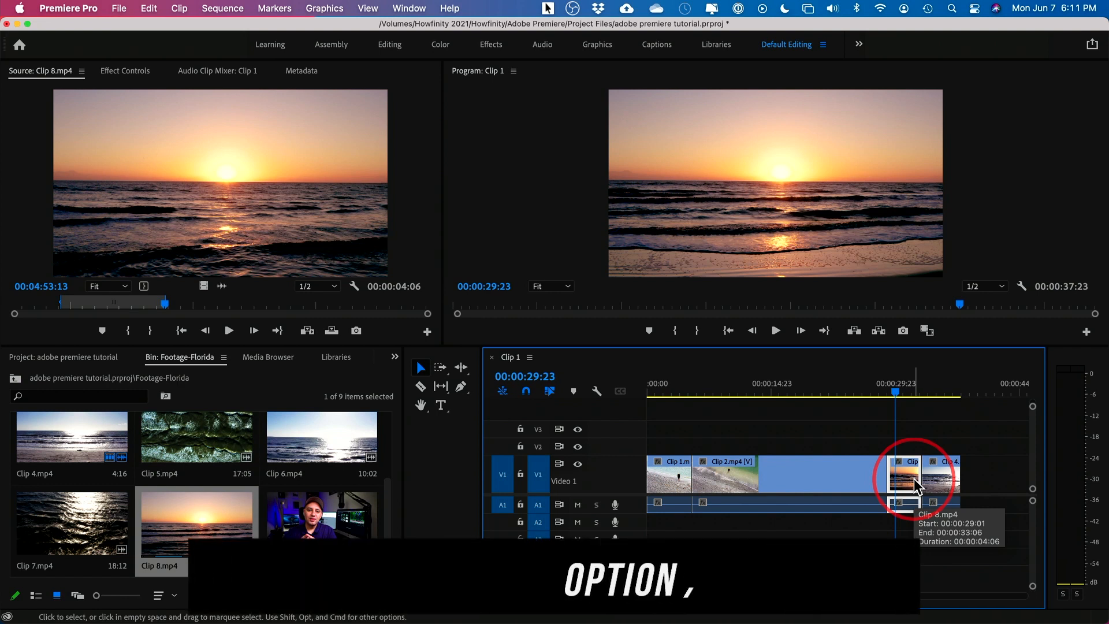
pyautogui.hotkey('alt', 'Delete')
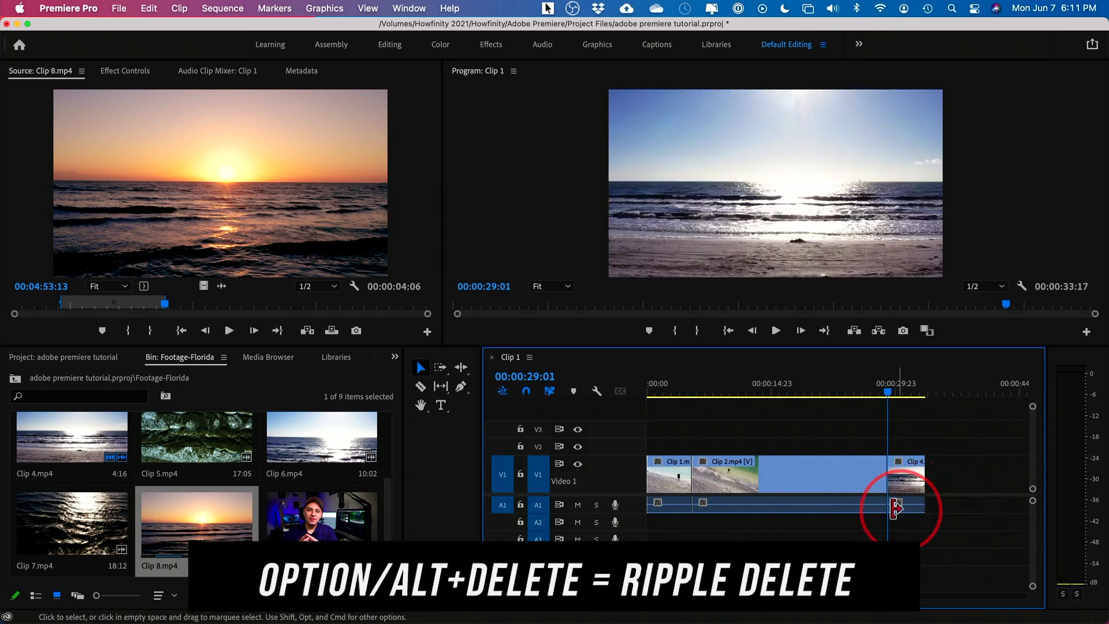
pyautogui.moveTo(884, 403); pyautogui.dragTo(920, 395)
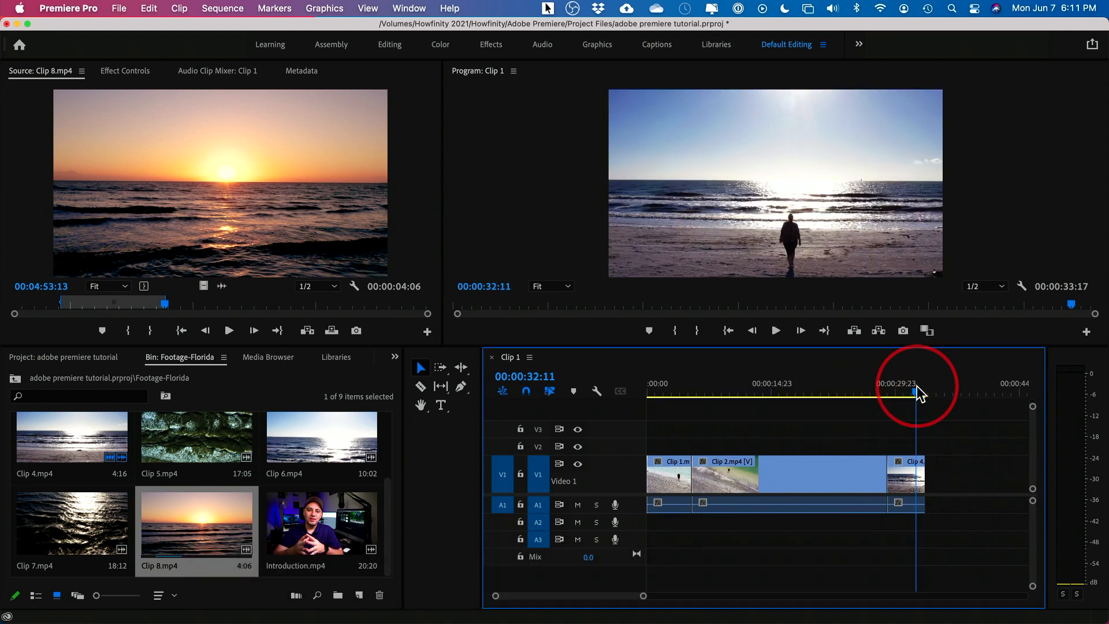
pyautogui.click(906, 487)
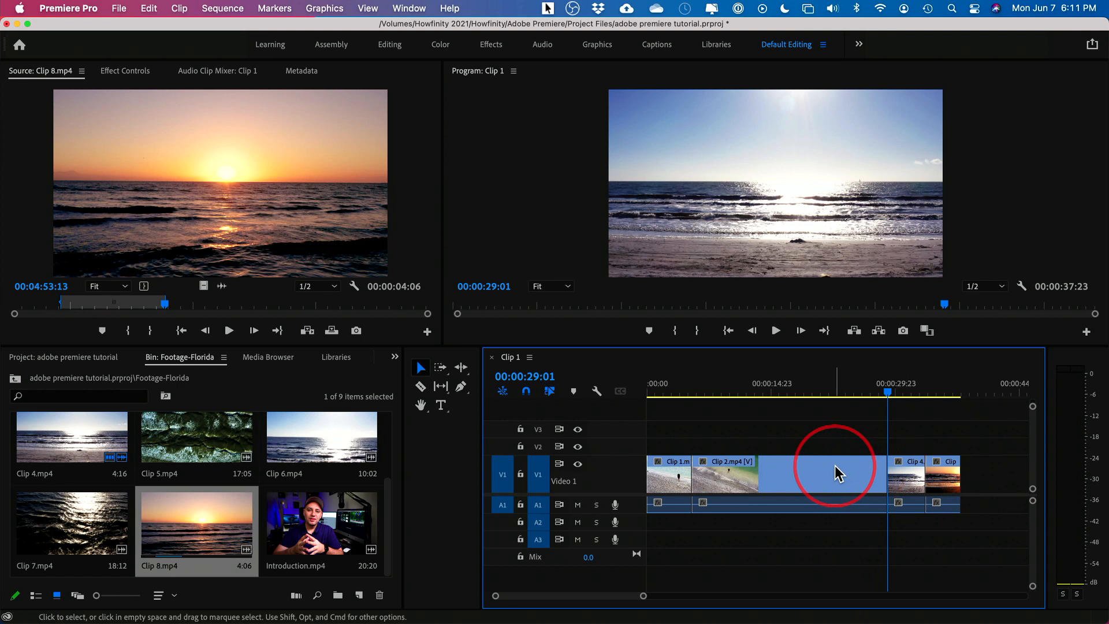
# Trim the end of Clip 2 on V1 back to just before 00:00:23:18 and its start in to 00:00:09:21.
pyautogui.moveTo(675, 391); pyautogui.dragTo(808, 424)
pyautogui.click(815, 477)
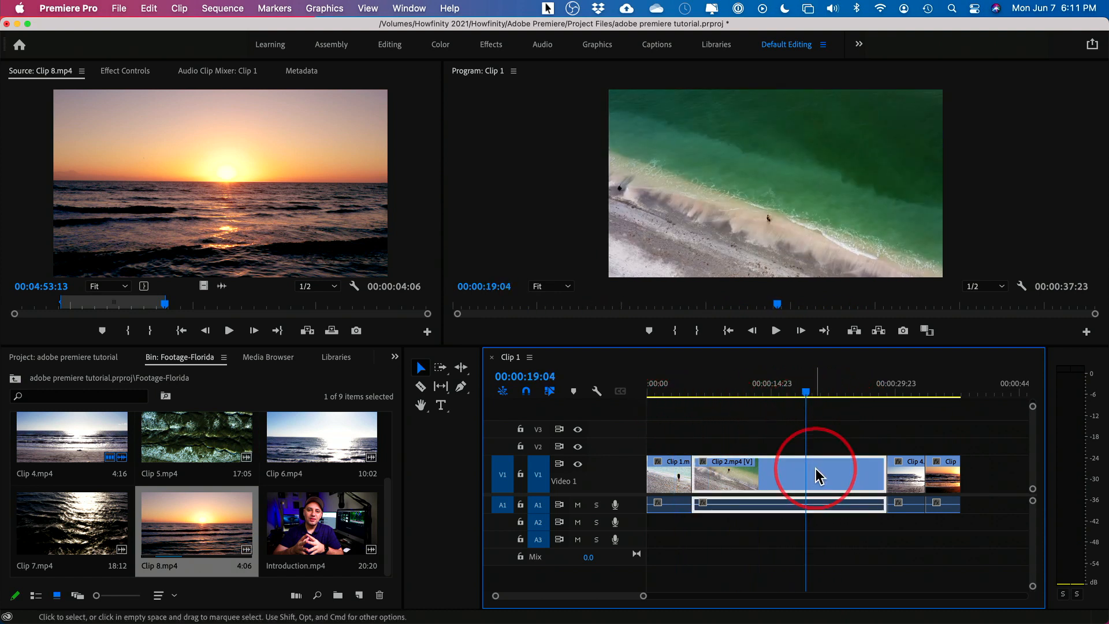
pyautogui.moveTo(841, 398)
pyautogui.mouseDown()
pyautogui.moveTo(872, 396)
pyautogui.moveTo(843, 396)
pyautogui.mouseUp()
pyautogui.moveTo(878, 467); pyautogui.dragTo(830, 465)
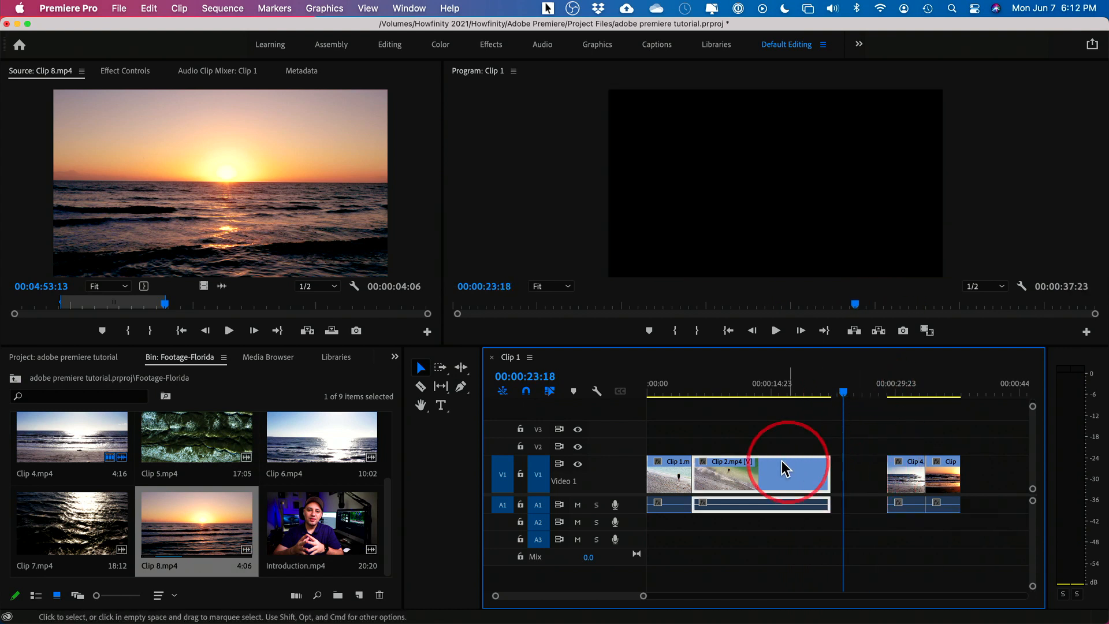
pyautogui.moveTo(702, 390); pyautogui.dragTo(729, 396)
pyautogui.moveTo(695, 470); pyautogui.dragTo(732, 470)
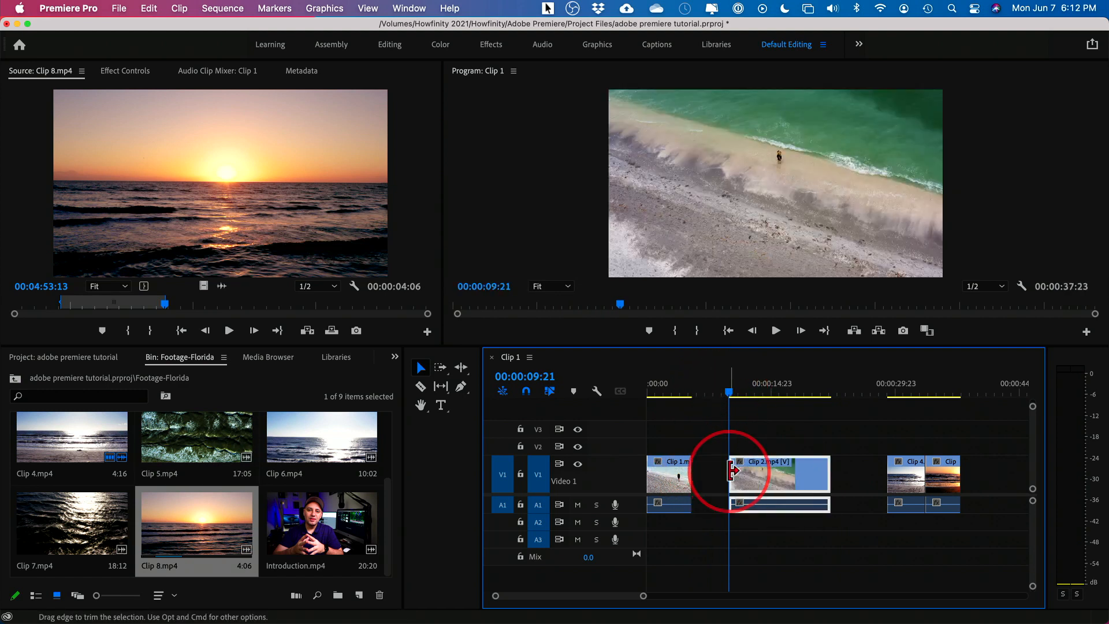
# Close the gap between Clip 1 and Clip 2, and move Clip 4 and Clip 8 together directly behind Clip 2.
pyautogui.click(707, 488)
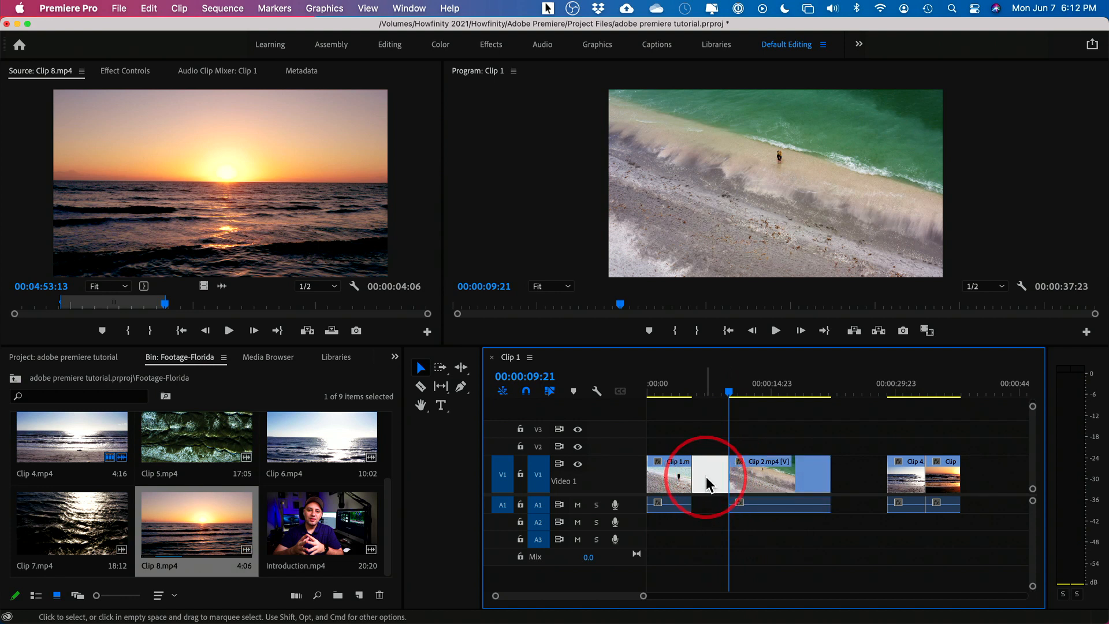
pyautogui.press('Delete')
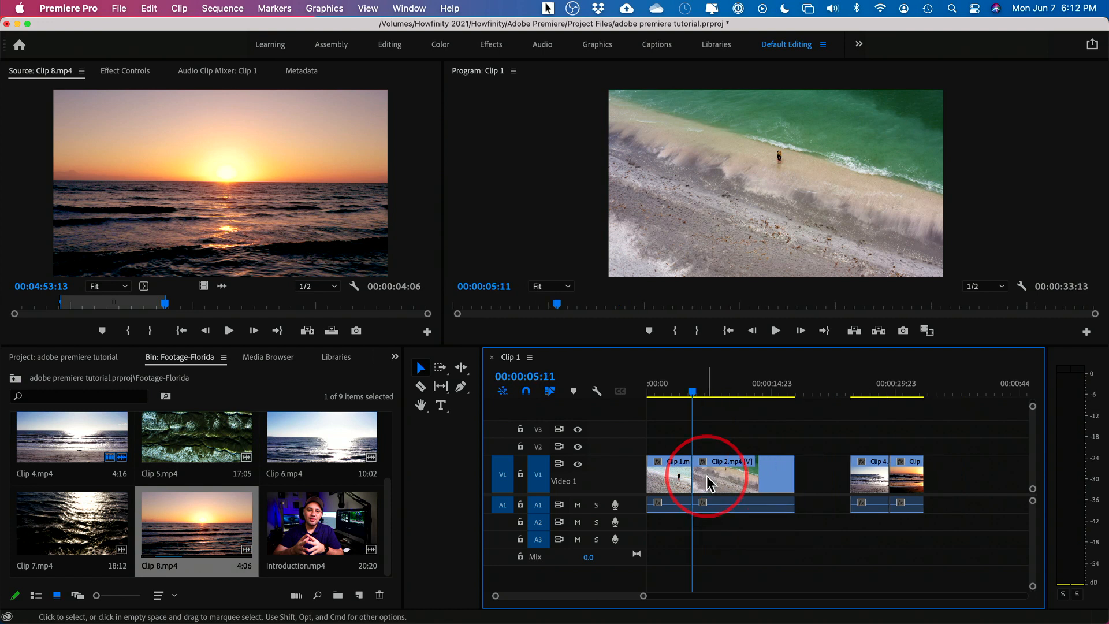
pyautogui.moveTo(709, 484); pyautogui.dragTo(743, 461)
pyautogui.moveTo(854, 441); pyautogui.dragTo(959, 516)
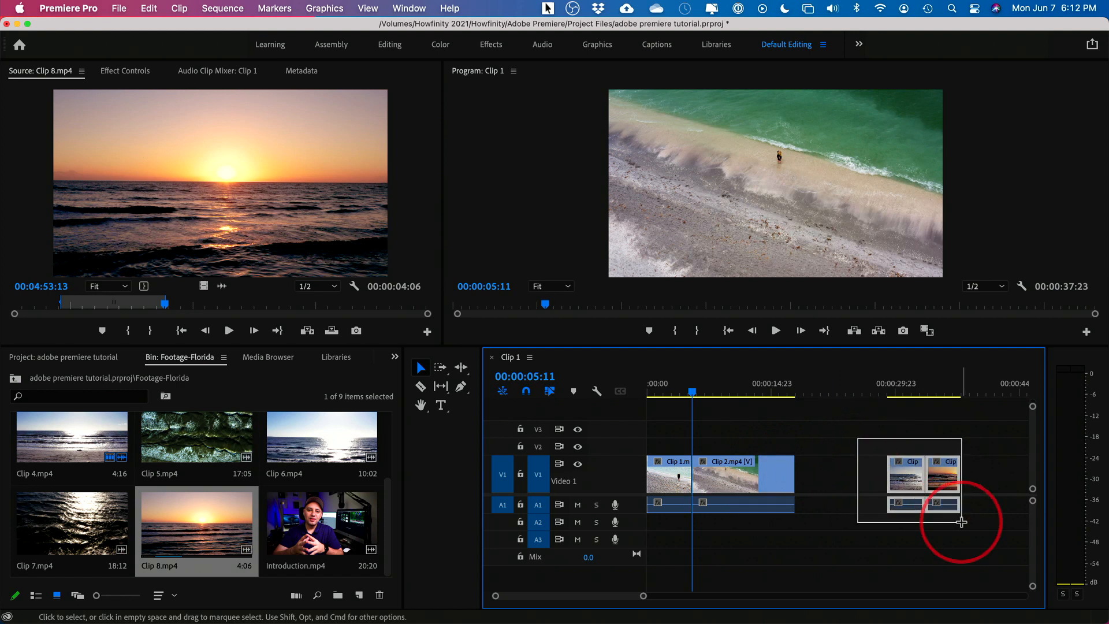
pyautogui.moveTo(908, 481); pyautogui.dragTo(817, 479)
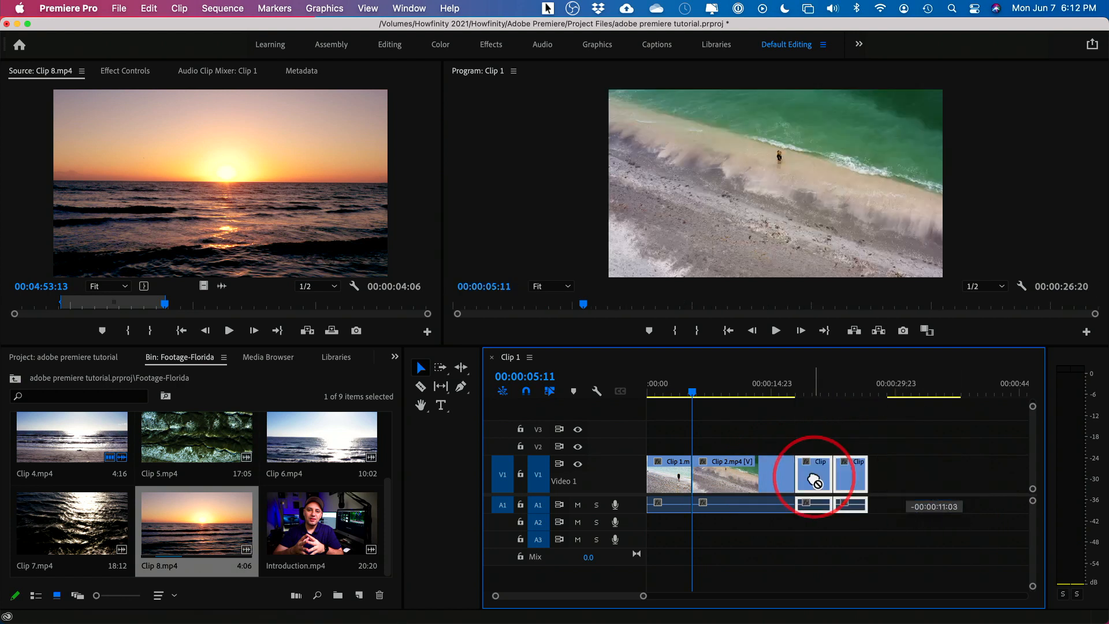
# Find a cut point in Clip 2 by scrubbing and split the clip at 00:00:10:19 with the Razor tool.
pyautogui.click(699, 394)
pyautogui.moveTo(701, 396); pyautogui.dragTo(753, 396)
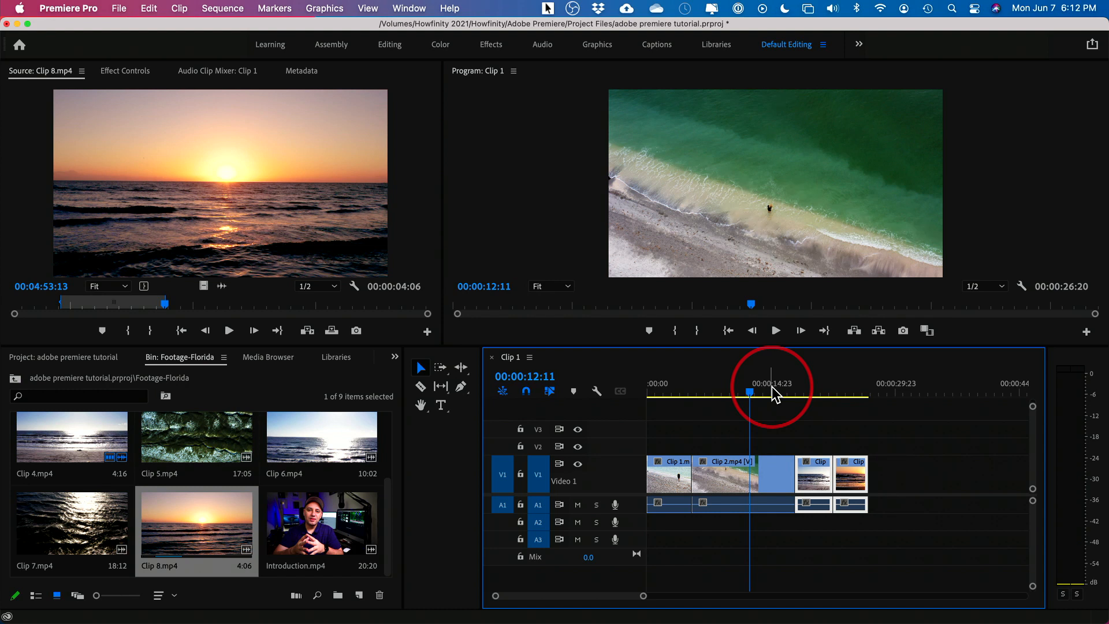
pyautogui.moveTo(752, 396)
pyautogui.mouseDown()
pyautogui.moveTo(713, 396)
pyautogui.moveTo(737, 395)
pyautogui.mouseUp()
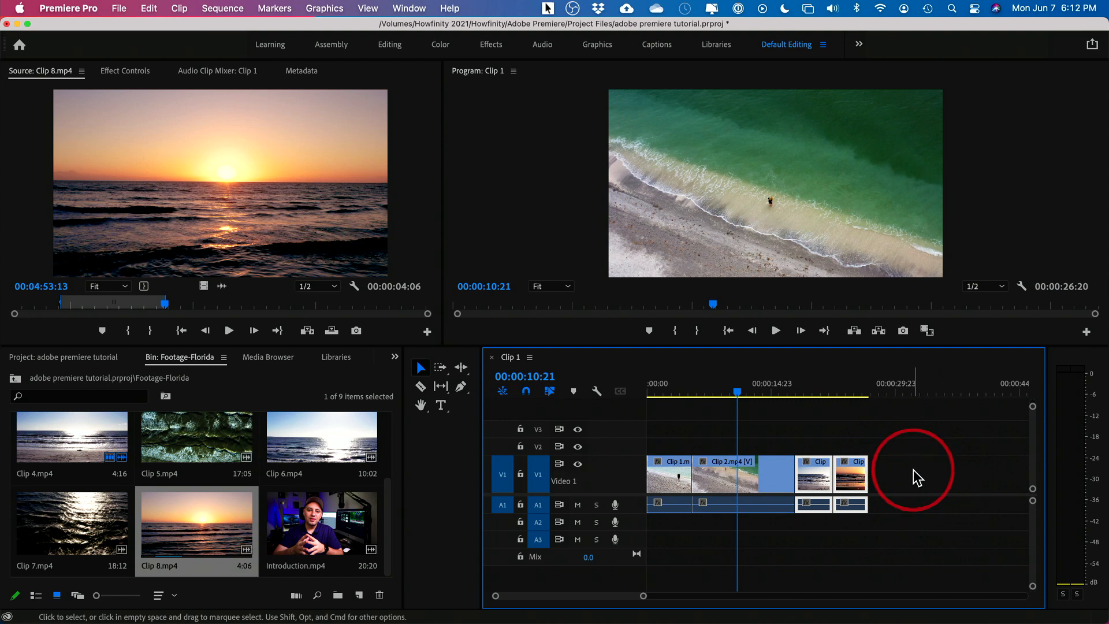
pyautogui.moveTo(757, 480); pyautogui.dragTo(719, 452)
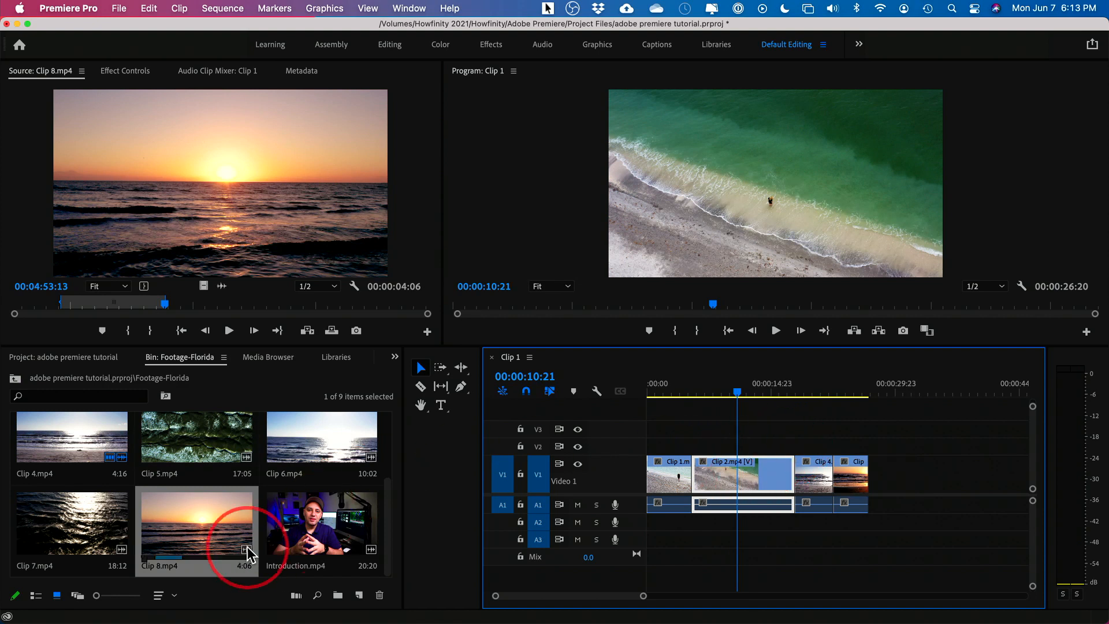
pyautogui.click(421, 388)
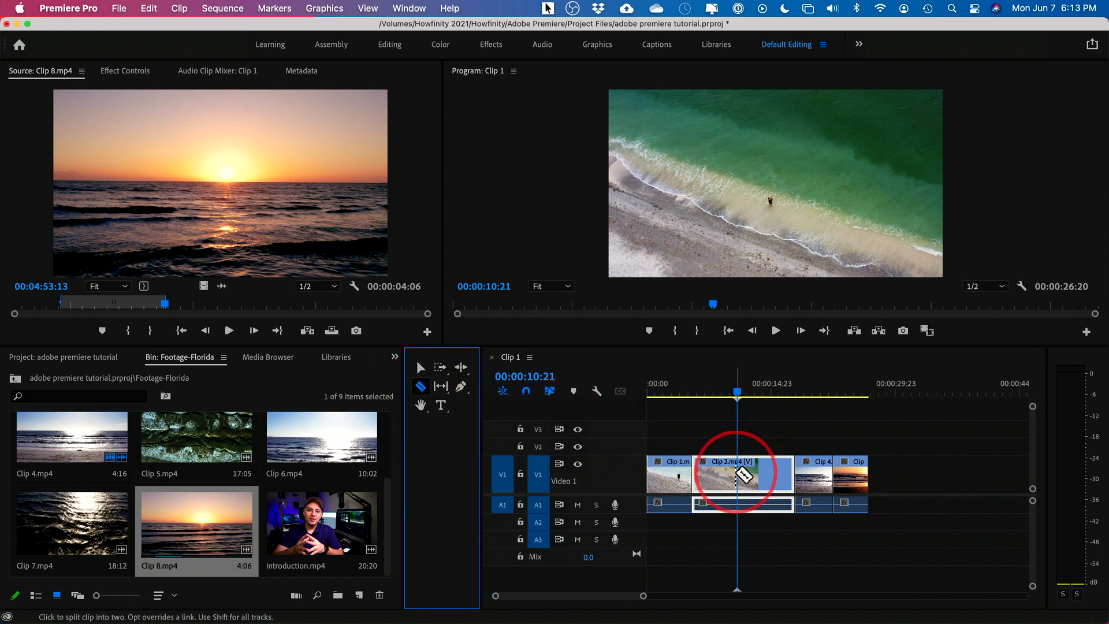
pyautogui.moveTo(735, 390)
pyautogui.mouseDown()
pyautogui.moveTo(715, 392)
pyautogui.moveTo(751, 396)
pyautogui.moveTo(737, 394)
pyautogui.mouseUp()
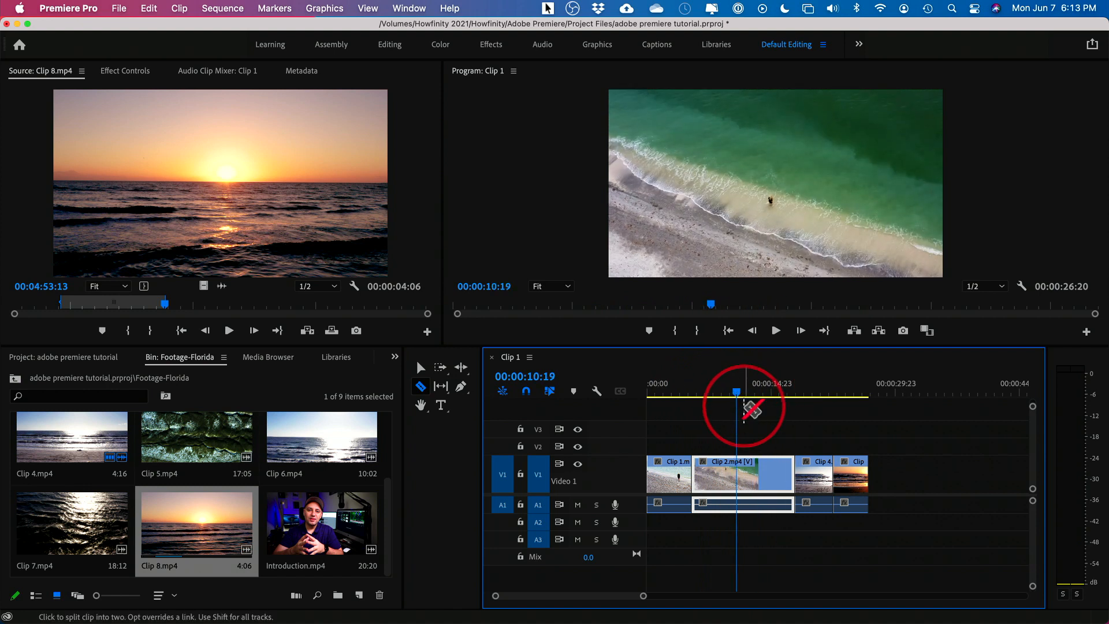
pyautogui.click(737, 482)
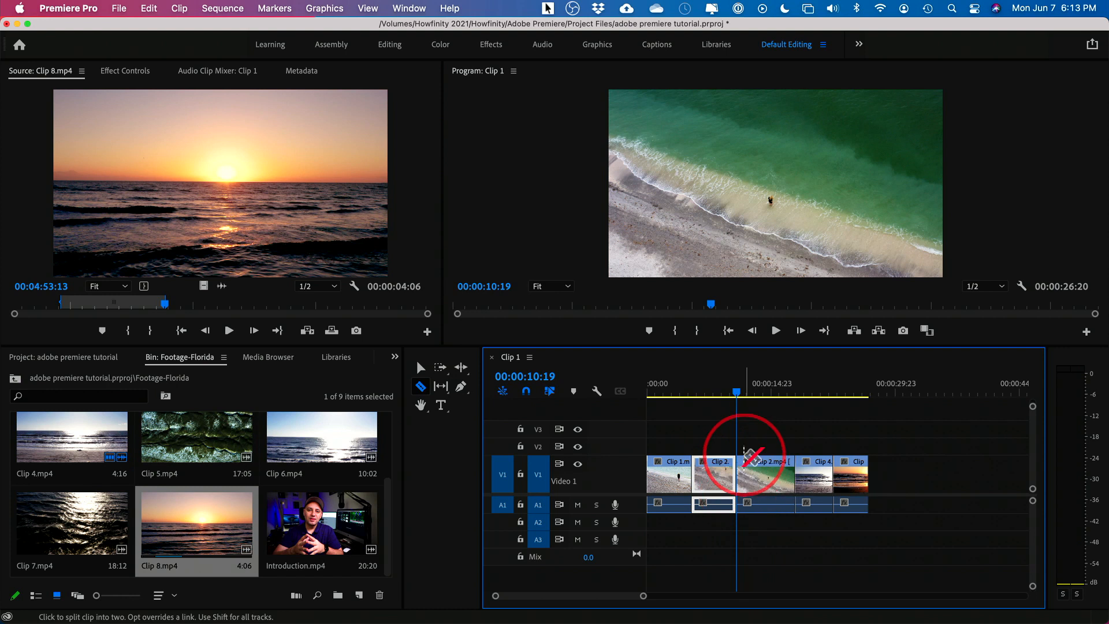
# Move the second piece of Clip 2 between Clip 4 and Clip 8 without gaps, and scrub through the new order to 00:00:27:00.
pyautogui.click(421, 370)
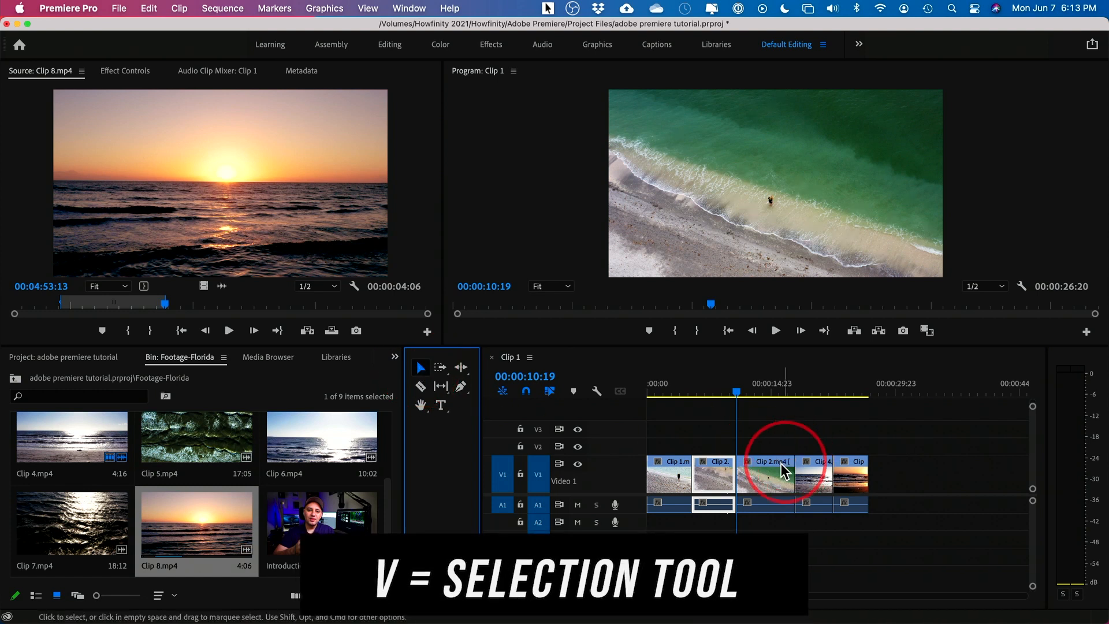
pyautogui.click(761, 463)
pyautogui.moveTo(763, 462); pyautogui.dragTo(889, 478)
pyautogui.moveTo(789, 432); pyautogui.dragTo(896, 510)
pyautogui.moveTo(891, 470); pyautogui.dragTo(844, 483)
pyautogui.moveTo(735, 390); pyautogui.dragTo(843, 407)
pyautogui.moveTo(792, 471)
pyautogui.mouseDown()
pyautogui.moveTo(905, 470)
pyautogui.moveTo(895, 471)
pyautogui.moveTo(896, 442)
pyautogui.moveTo(850, 470)
pyautogui.moveTo(788, 466)
pyautogui.mouseUp()
pyautogui.moveTo(743, 391); pyautogui.dragTo(872, 404)
pyautogui.click(776, 426)
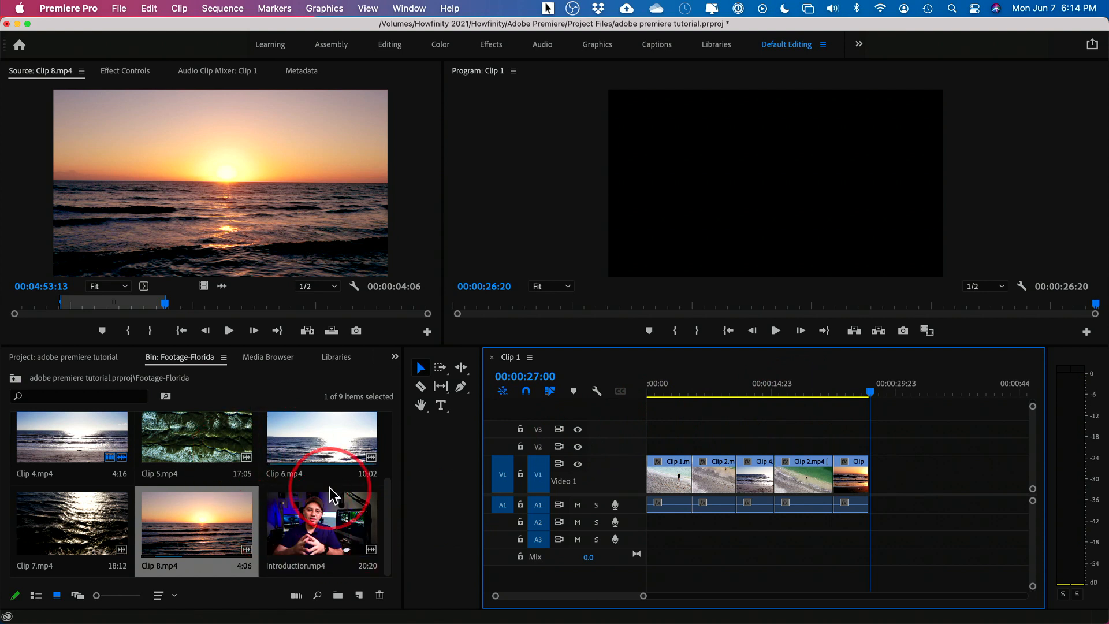
# Add Introduction.mp4 from the Footage-Florida bin to V1 directly behind Clip 8 and place the playhead at 00:00:28:01.
pyautogui.click(312, 522)
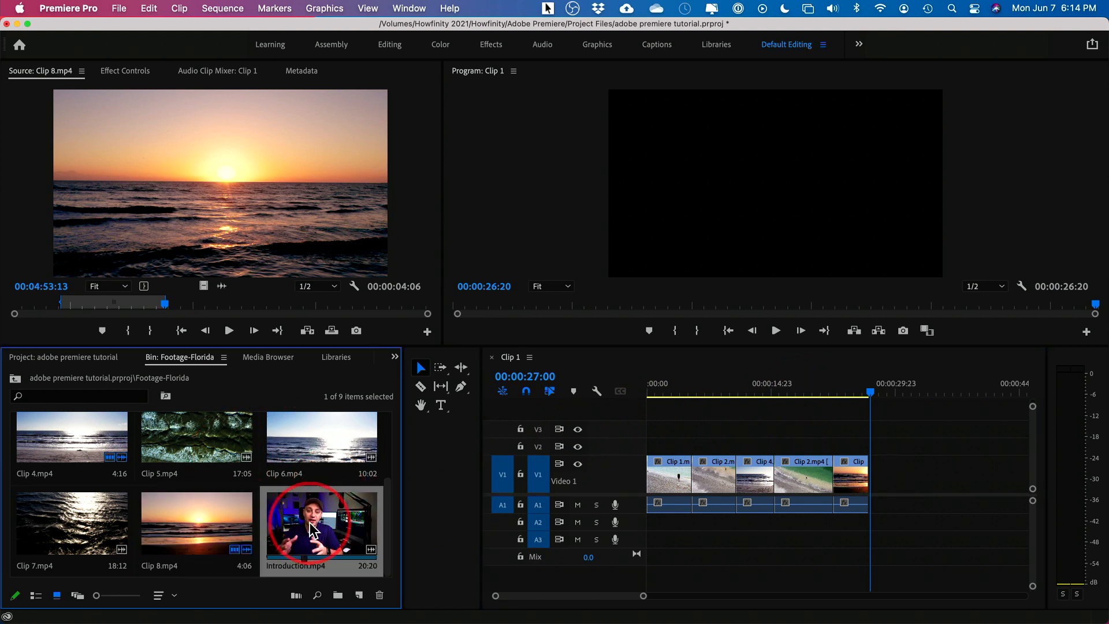
pyautogui.moveTo(312, 526); pyautogui.dragTo(891, 467)
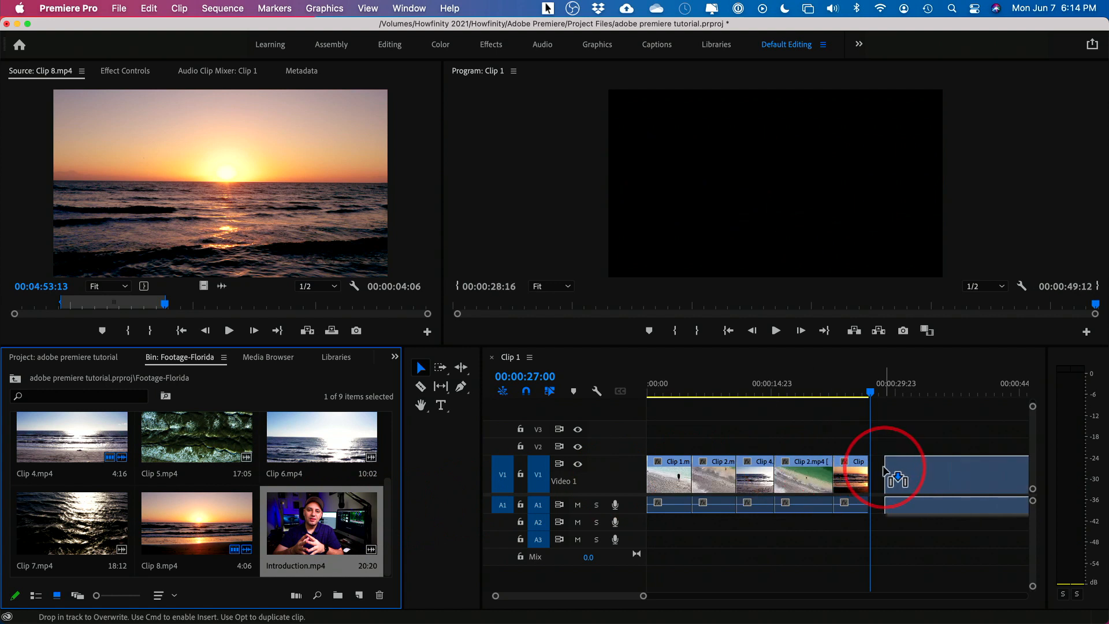
pyautogui.click(879, 392)
pyautogui.click(303, 530)
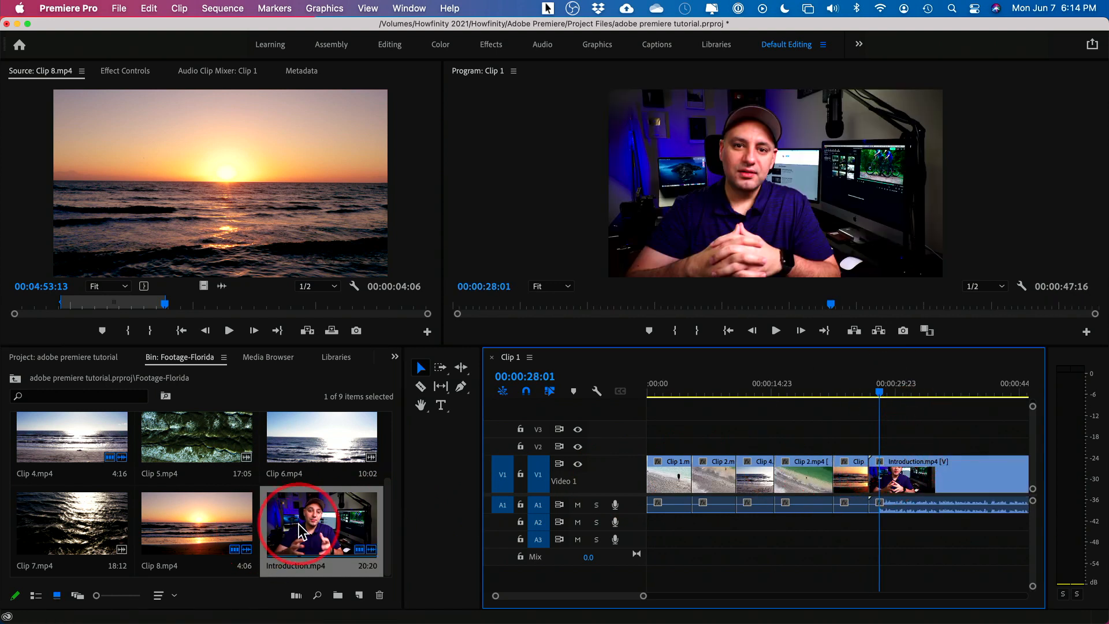
pyautogui.moveTo(319, 531); pyautogui.dragTo(326, 224)
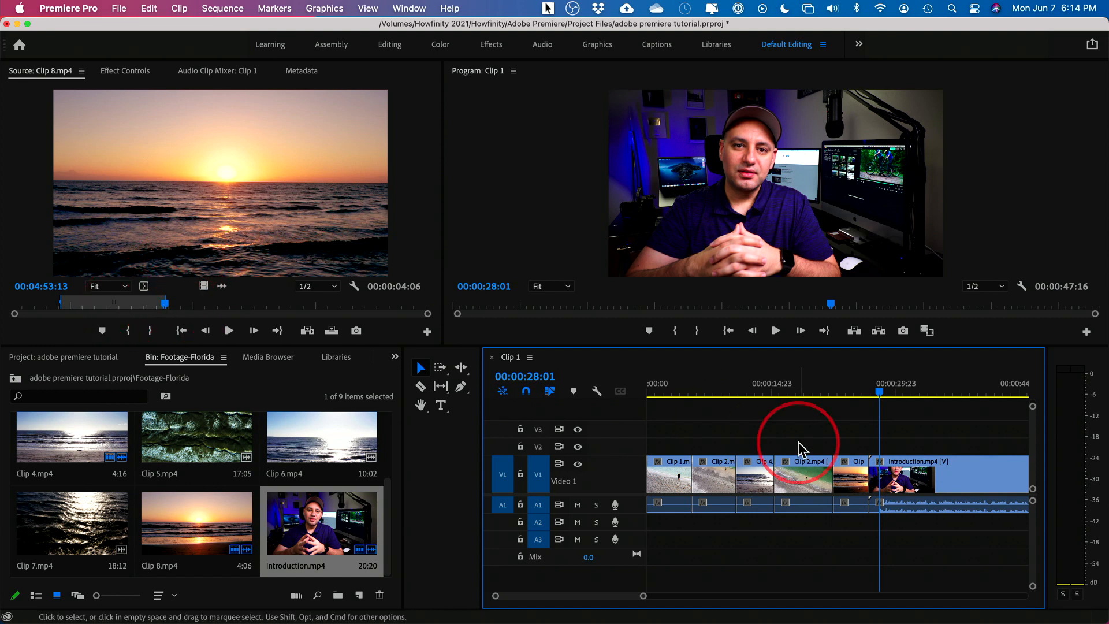
pyautogui.moveTo(306, 527); pyautogui.dragTo(875, 482)
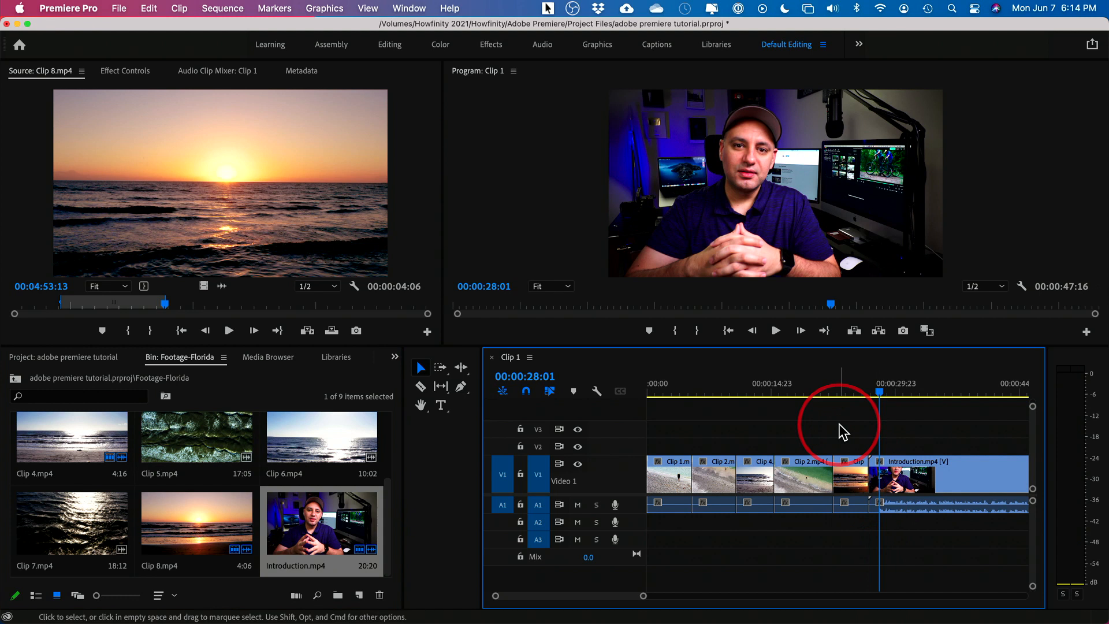
# Split Introduction.mp4 at 00:00:28:04, where the speech starts in its waveform, with the Razor tool.
pyautogui.press('=')
pyautogui.press('=')
pyautogui.press('=')
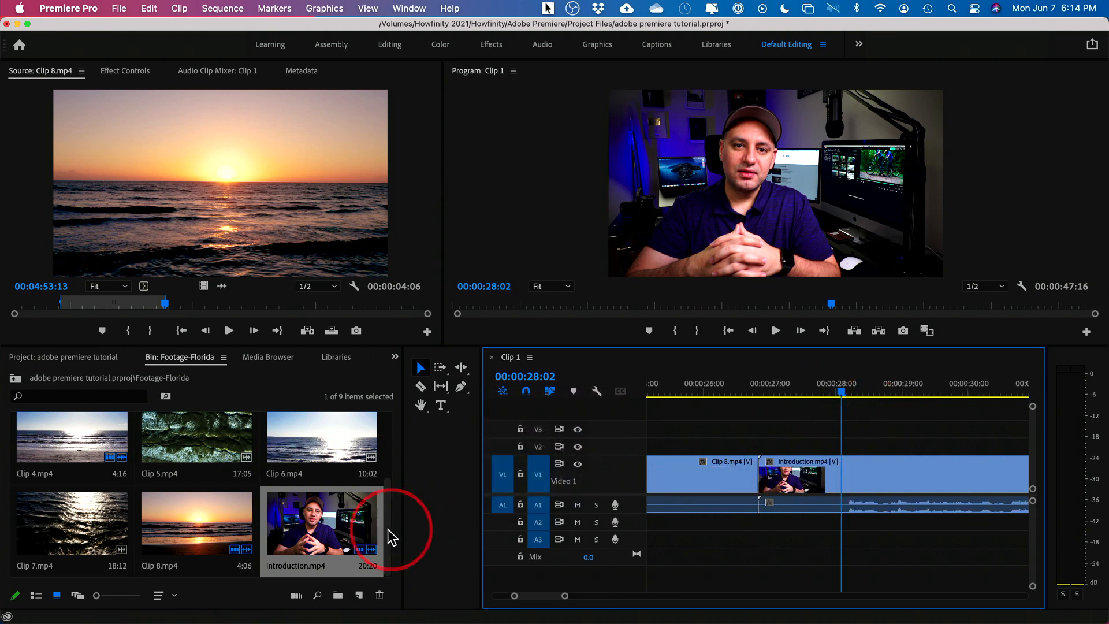
pyautogui.moveTo(837, 396)
pyautogui.mouseDown()
pyautogui.moveTo(768, 393)
pyautogui.moveTo(888, 399)
pyautogui.moveTo(850, 399)
pyautogui.mouseUp()
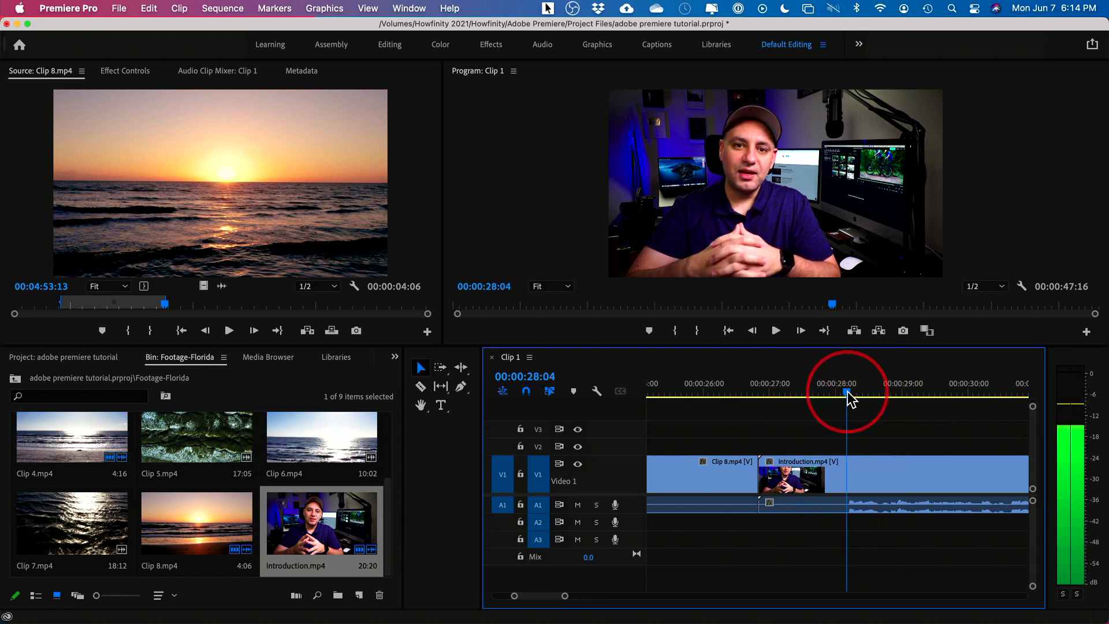
pyautogui.click(420, 387)
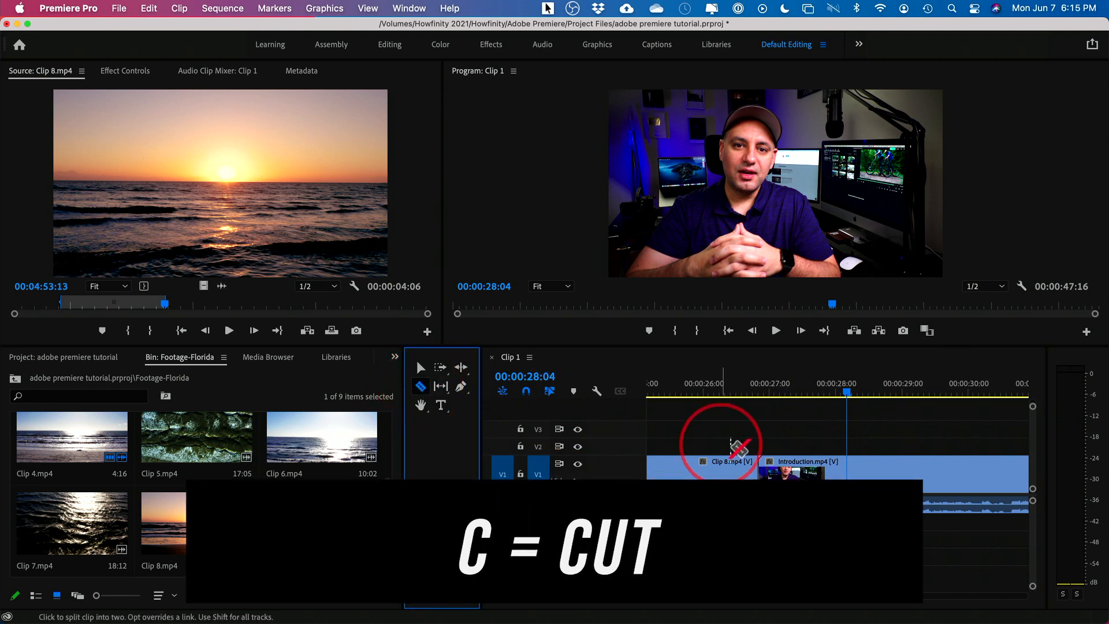
pyautogui.click(850, 477)
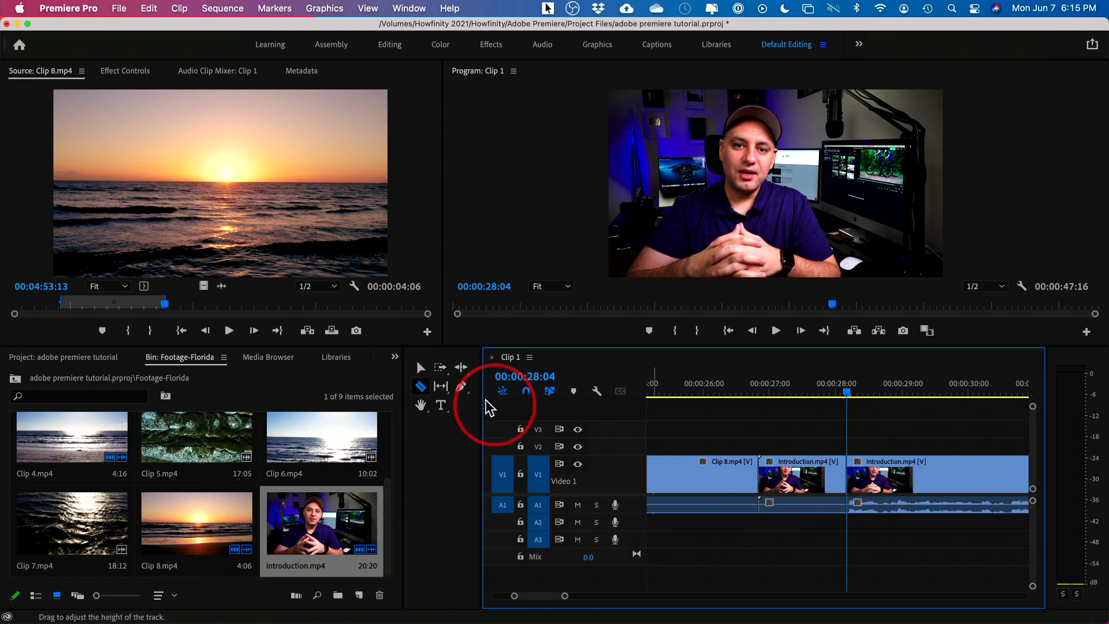
# Ripple delete the short silent piece at the start of Introduction.mp4 and check the join by scrubbing to 00:00:28:08.
pyautogui.click(422, 368)
pyautogui.click(791, 480)
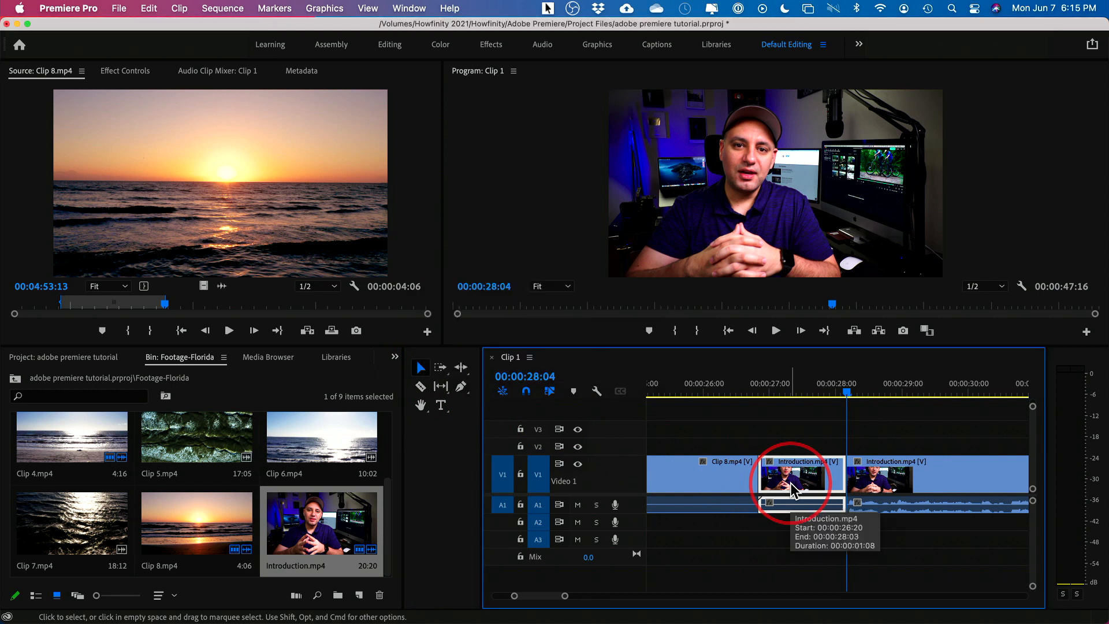
pyautogui.hotkey('alt', 'BackSpace')
pyautogui.click(755, 396)
pyautogui.moveTo(755, 396); pyautogui.dragTo(857, 400)
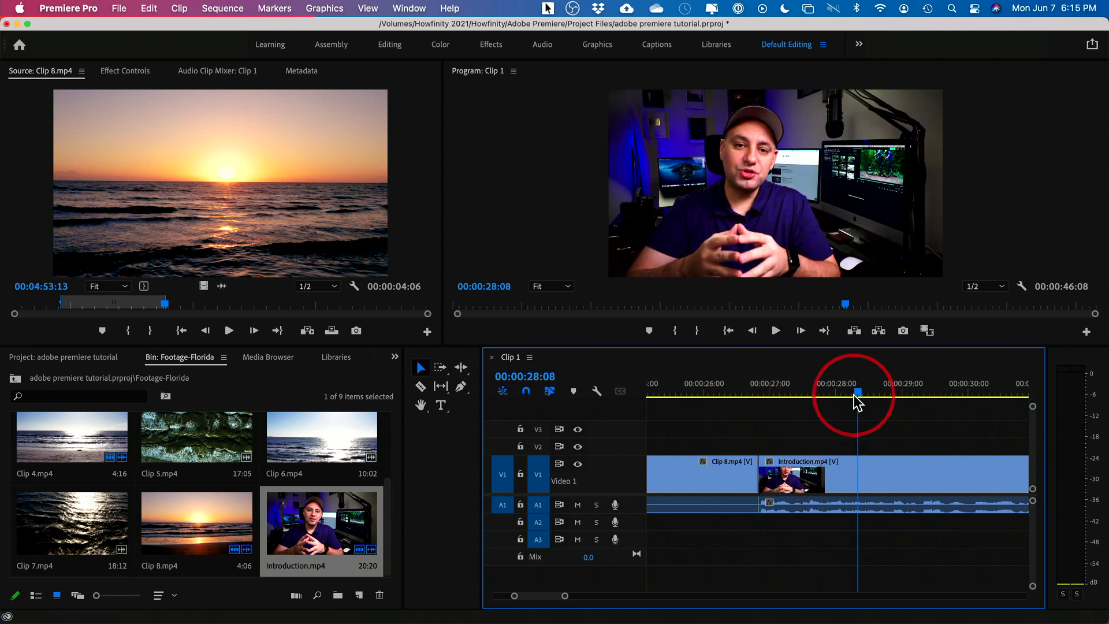
# Scrub through Introduction.mp4 to 00:00:39:23 and enlarge the height of audio track A1 to show its waveform.
pyautogui.press('-')
pyautogui.press('-')
pyautogui.press('-')
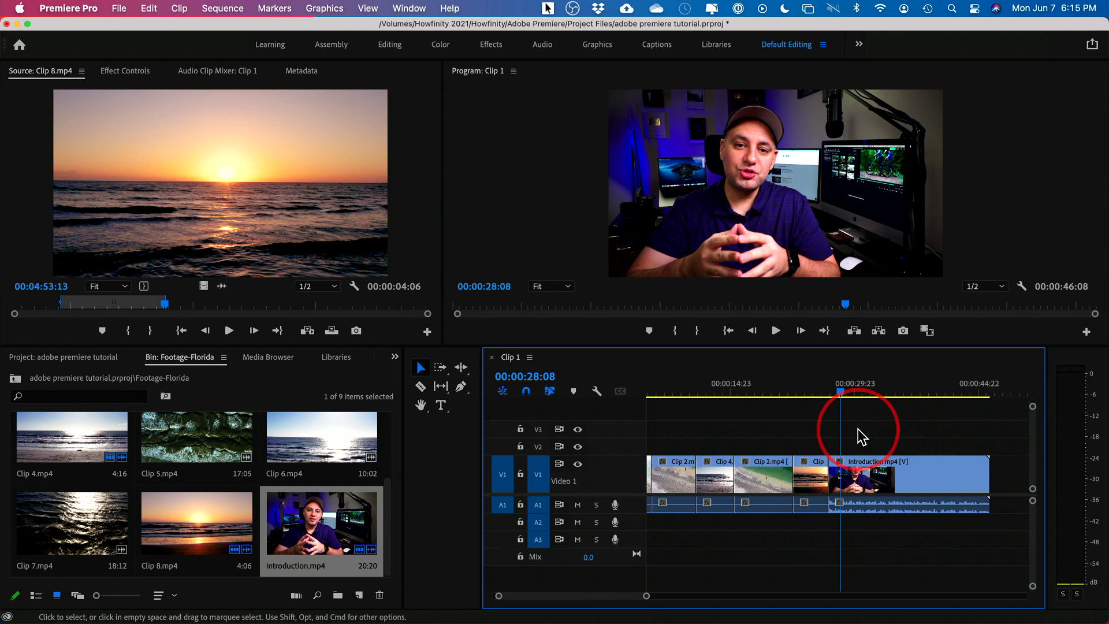
pyautogui.moveTo(842, 395); pyautogui.dragTo(937, 398)
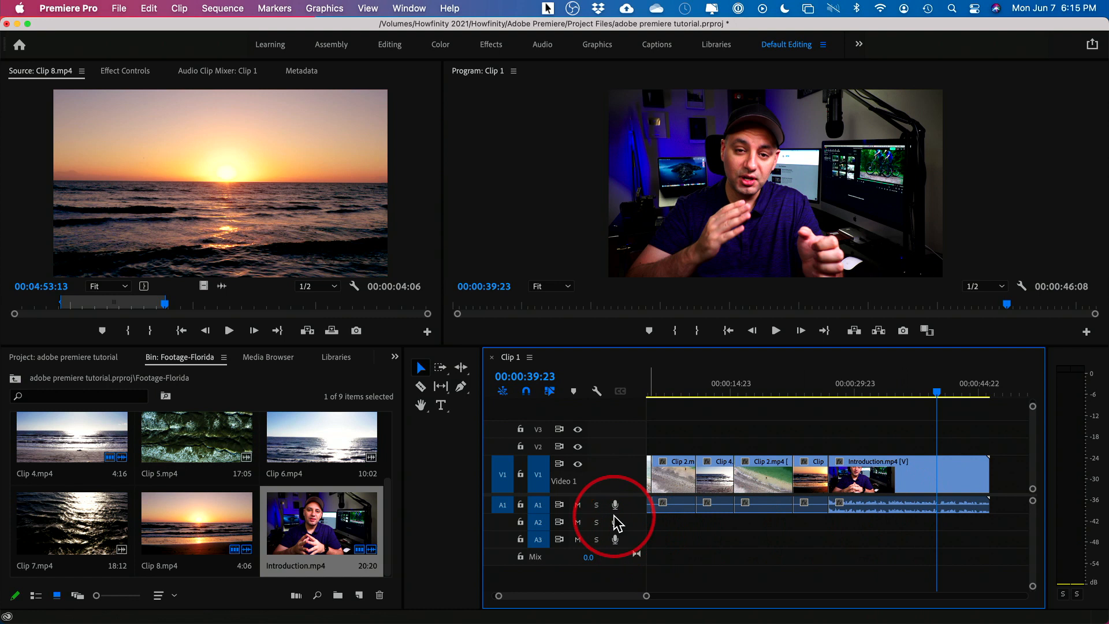
pyautogui.moveTo(615, 513); pyautogui.dragTo(618, 549)
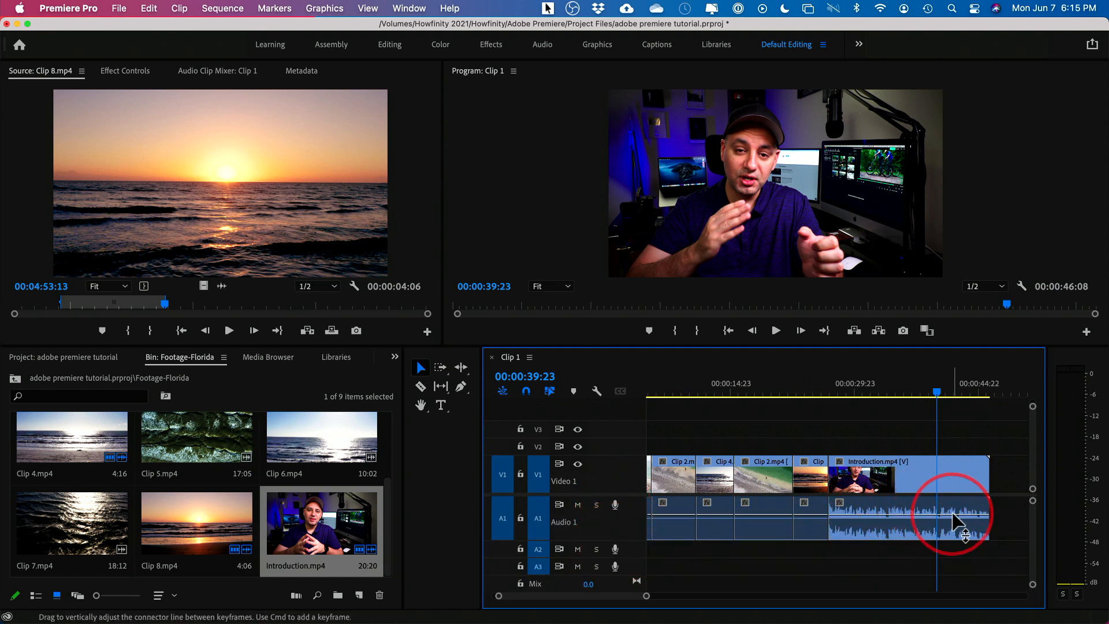
# Play Introduction.mp4 from 00:00:29:14 to 00:00:37:23 to examine its audio levels, and scrub back to 00:00:32:18.
pyautogui.moveTo(935, 392); pyautogui.dragTo(855, 396)
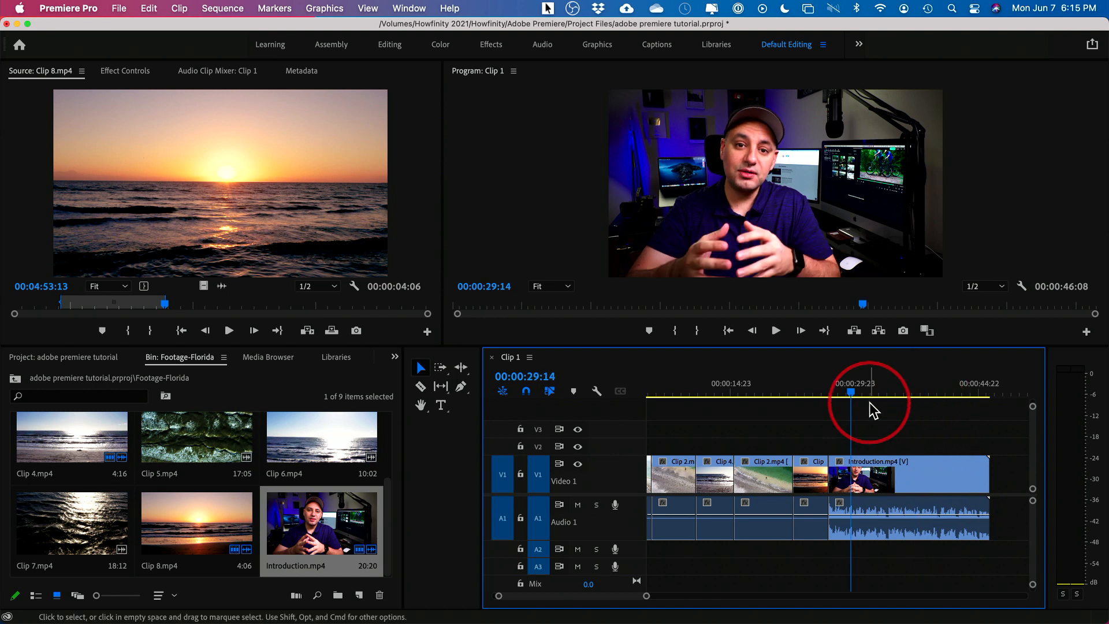
pyautogui.press('space')
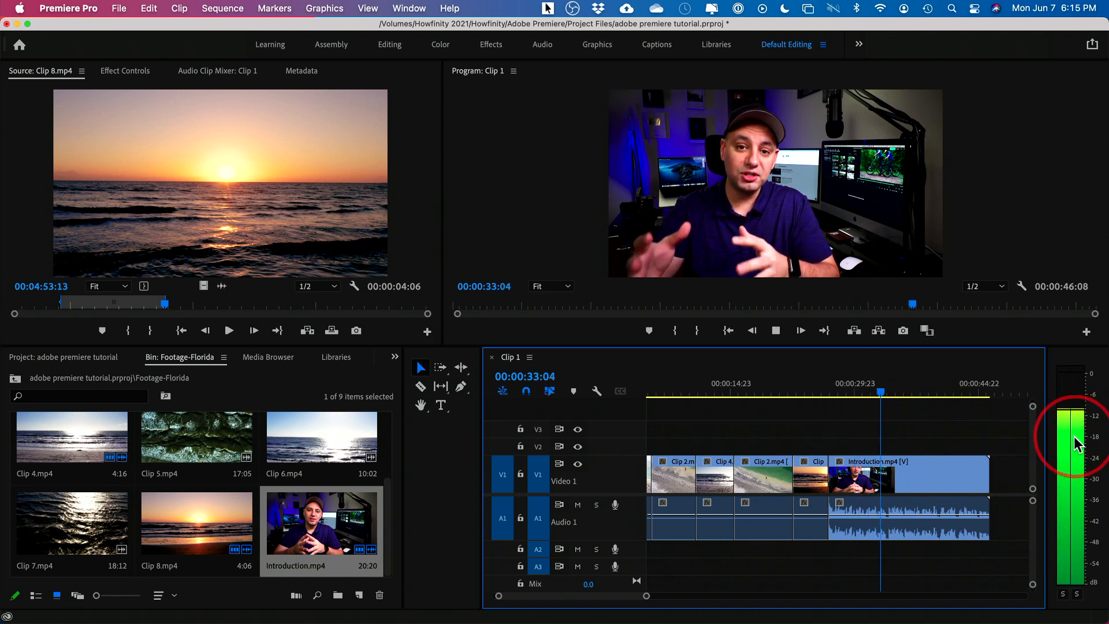
pyautogui.press('space')
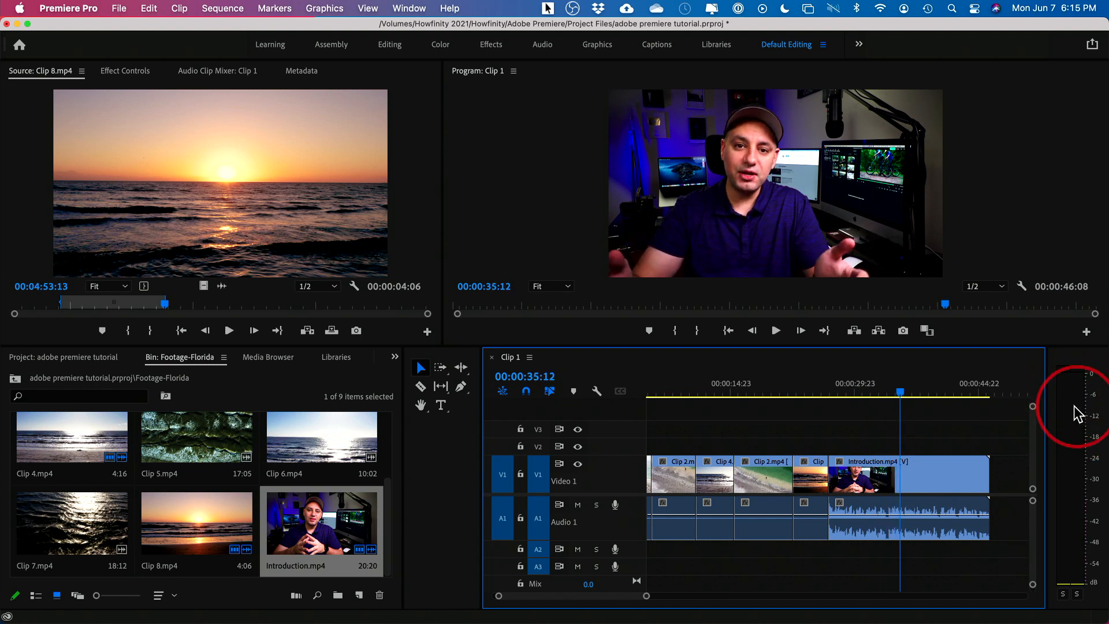
pyautogui.press('space')
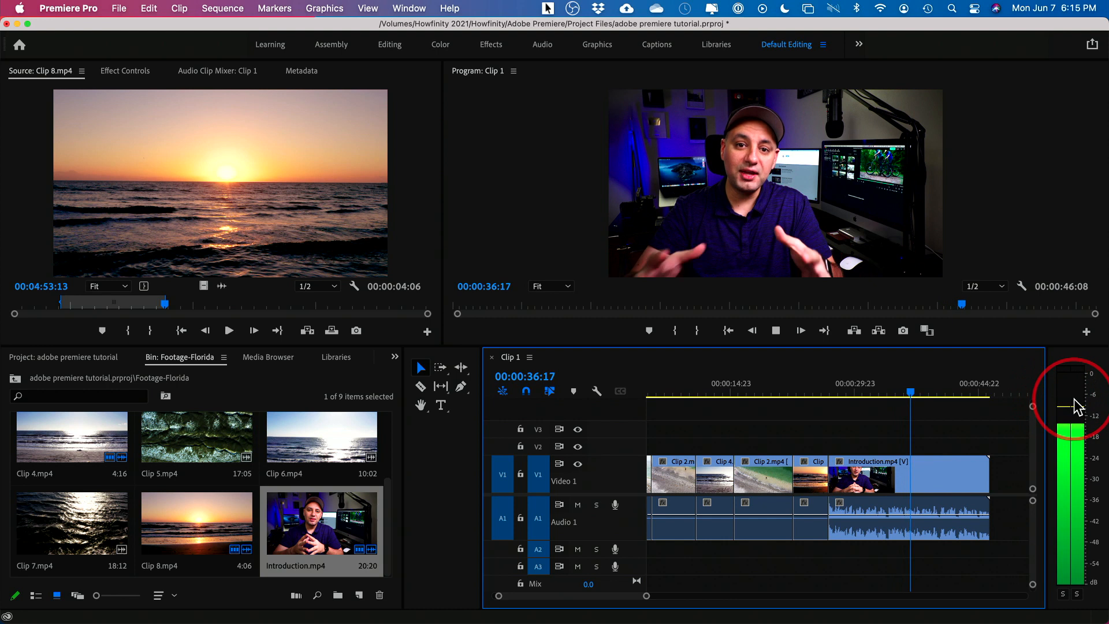
pyautogui.press('space')
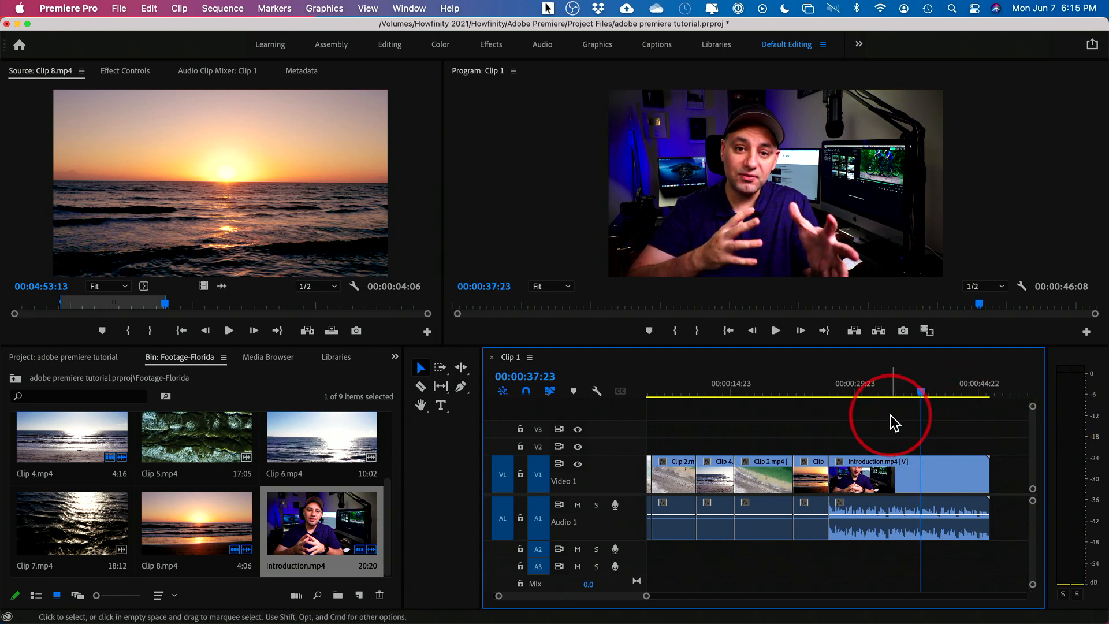
pyautogui.moveTo(834, 387); pyautogui.dragTo(882, 429)
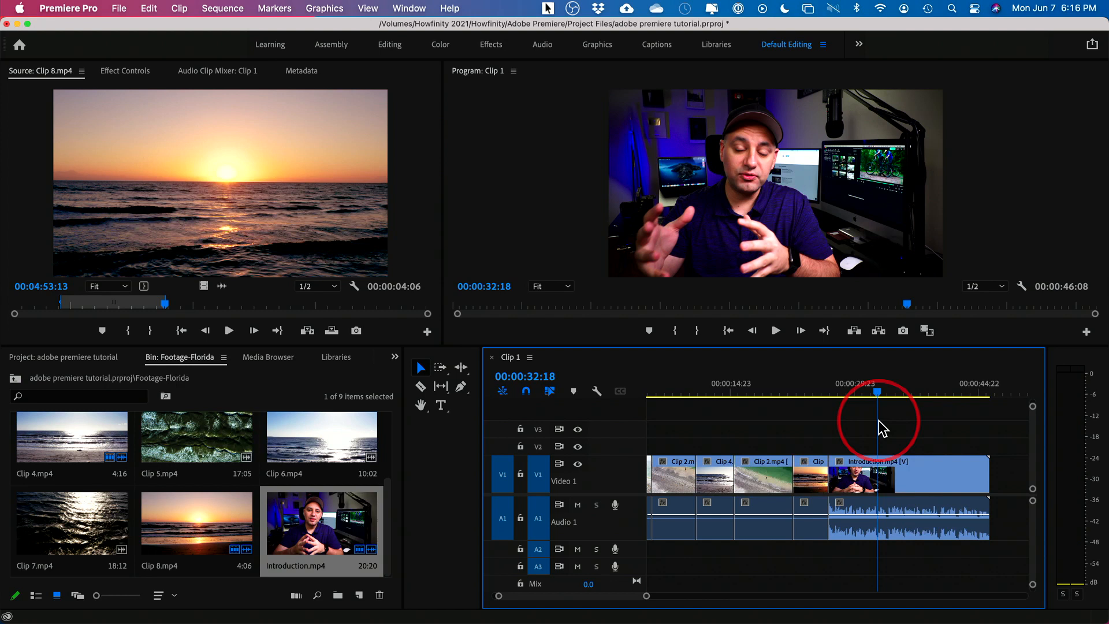
# Mark a 3:16 range of Clip 5.mp4 ending at 00:02:35:11 and place only its video on V2 above Introduction.mp4 as a cutaway.
pyautogui.moveTo(837, 391)
pyautogui.mouseDown()
pyautogui.moveTo(874, 391)
pyautogui.moveTo(849, 391)
pyautogui.mouseUp()
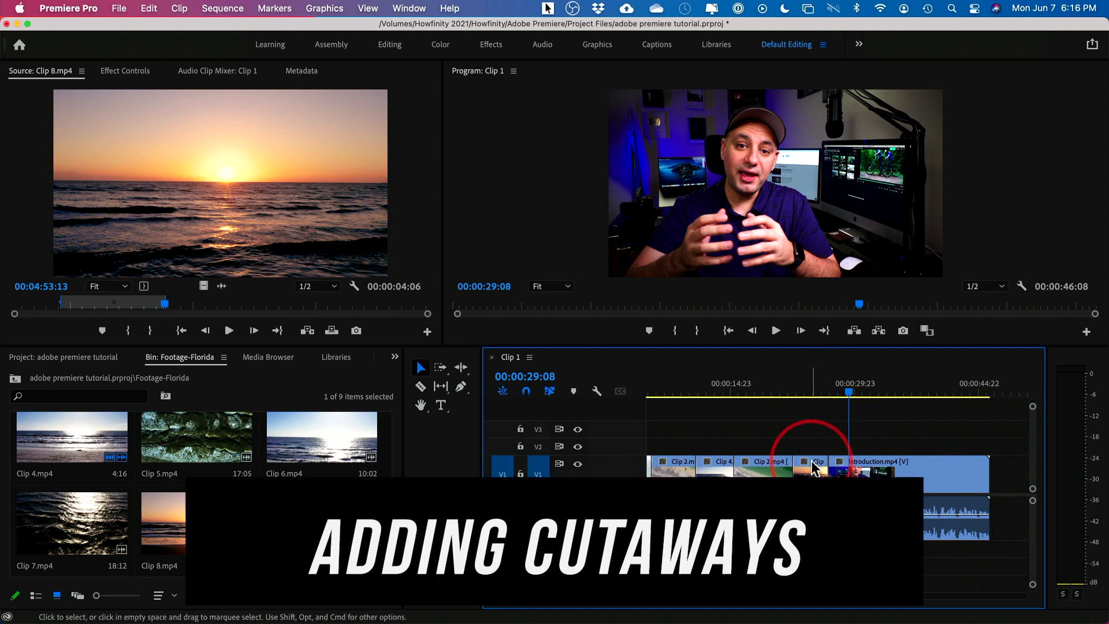
pyautogui.click(811, 390)
pyautogui.click(847, 392)
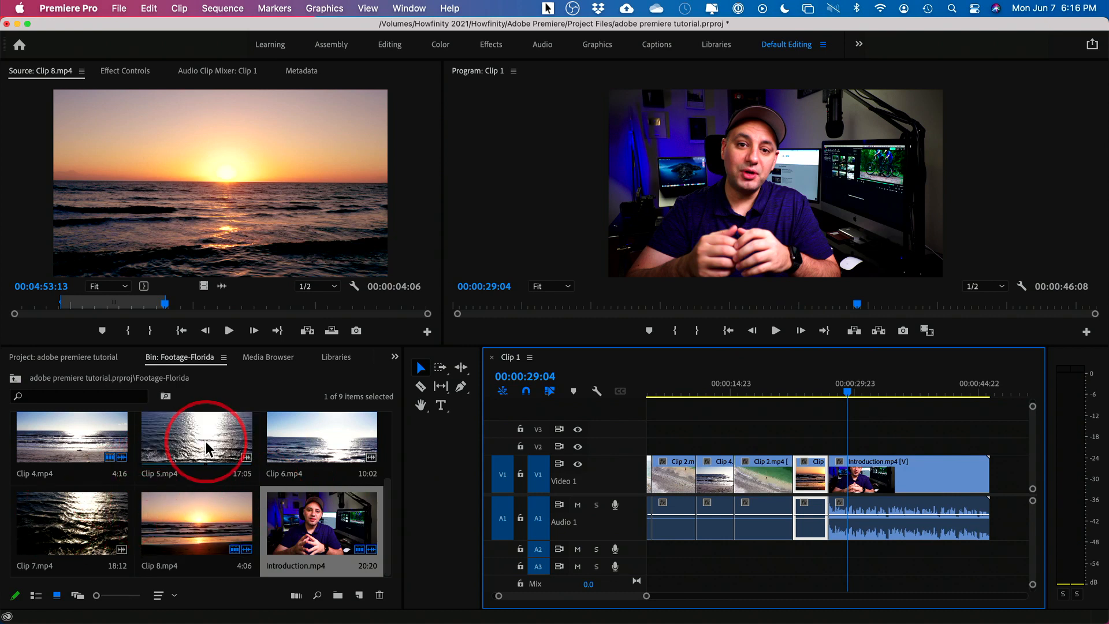
pyautogui.doubleClick(177, 440)
pyautogui.moveTo(152, 305); pyautogui.dragTo(317, 306)
pyautogui.press('i')
pyautogui.press('o')
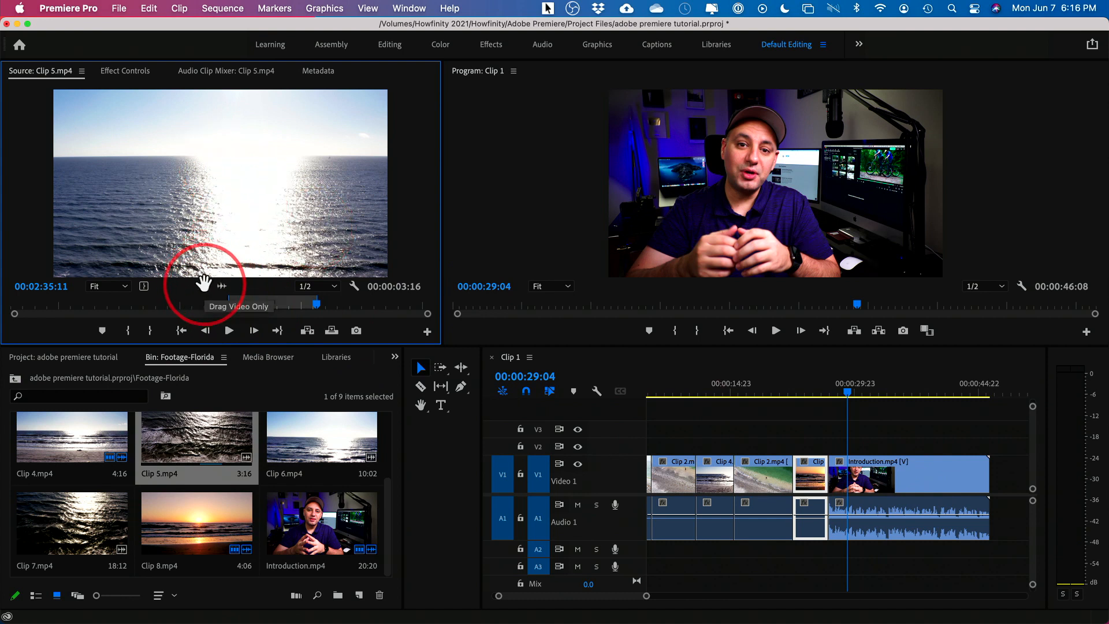
pyautogui.moveTo(204, 286); pyautogui.dragTo(839, 447)
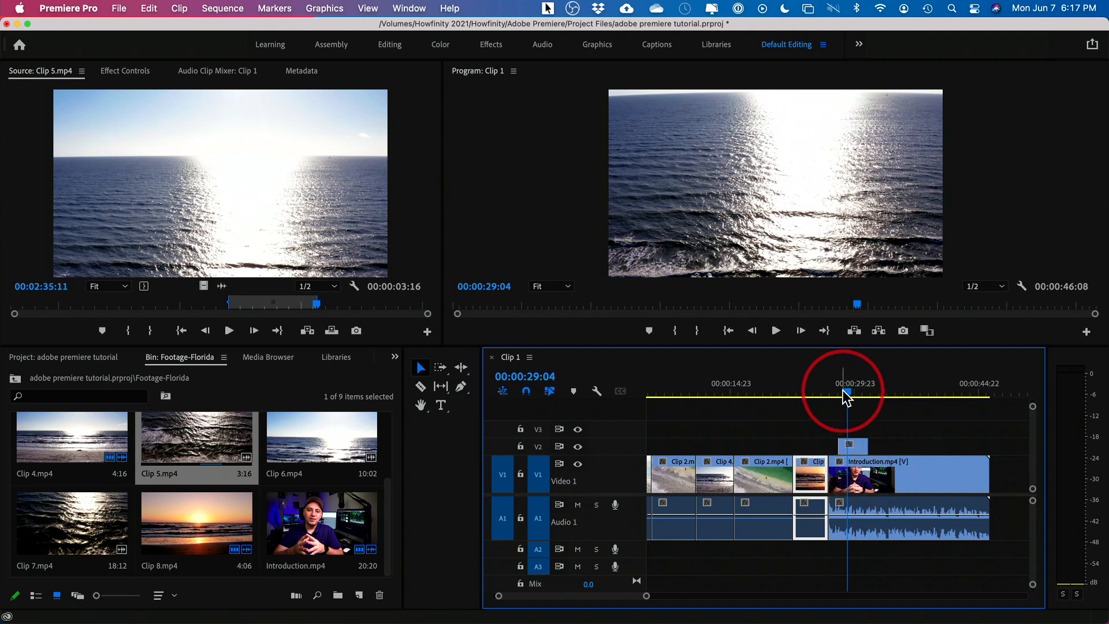
# Play the sequence from 00:00:27:04 and scrub across the Clip 5.mp4 cutaway to check how it covers Introduction.mp4.
pyautogui.moveTo(847, 394)
pyautogui.mouseDown()
pyautogui.moveTo(831, 397)
pyautogui.moveTo(878, 397)
pyautogui.moveTo(852, 399)
pyautogui.mouseUp()
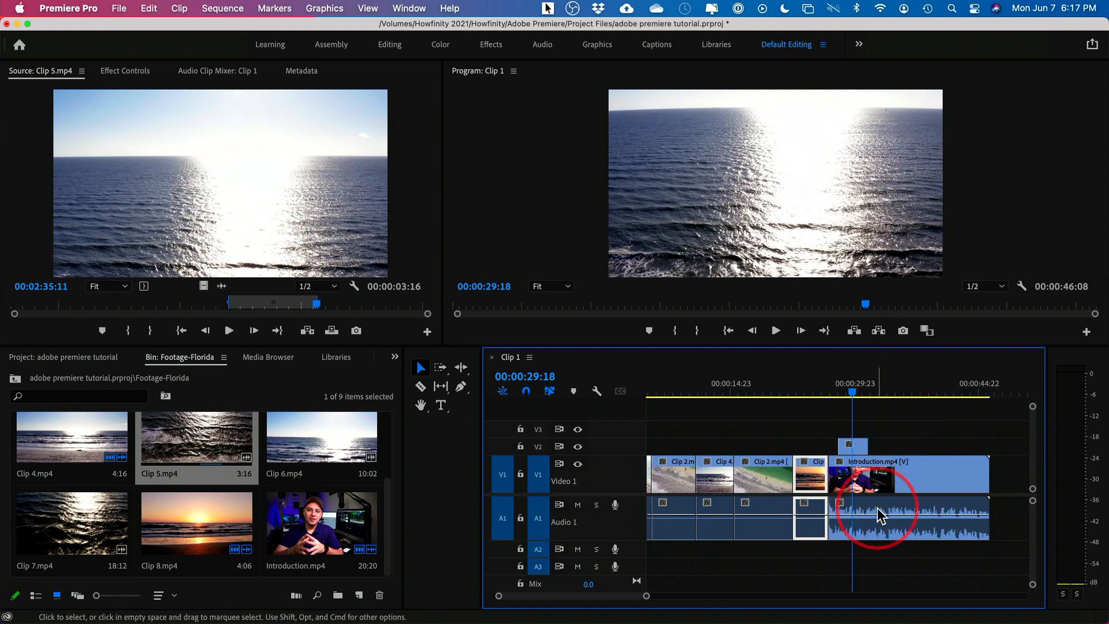
pyautogui.click(832, 378)
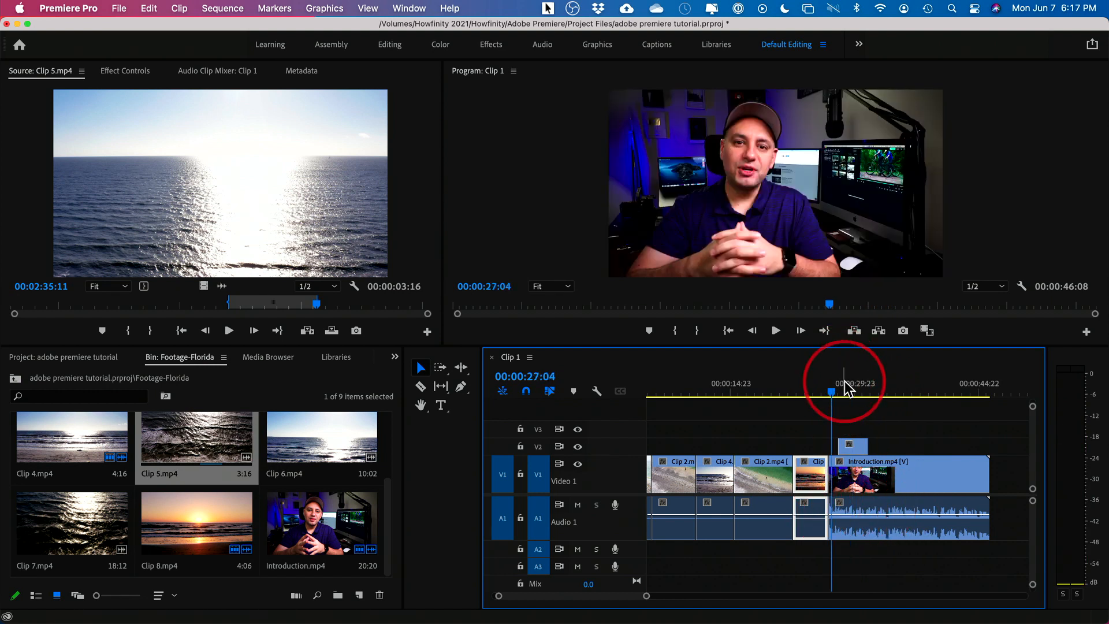
pyautogui.press('space')
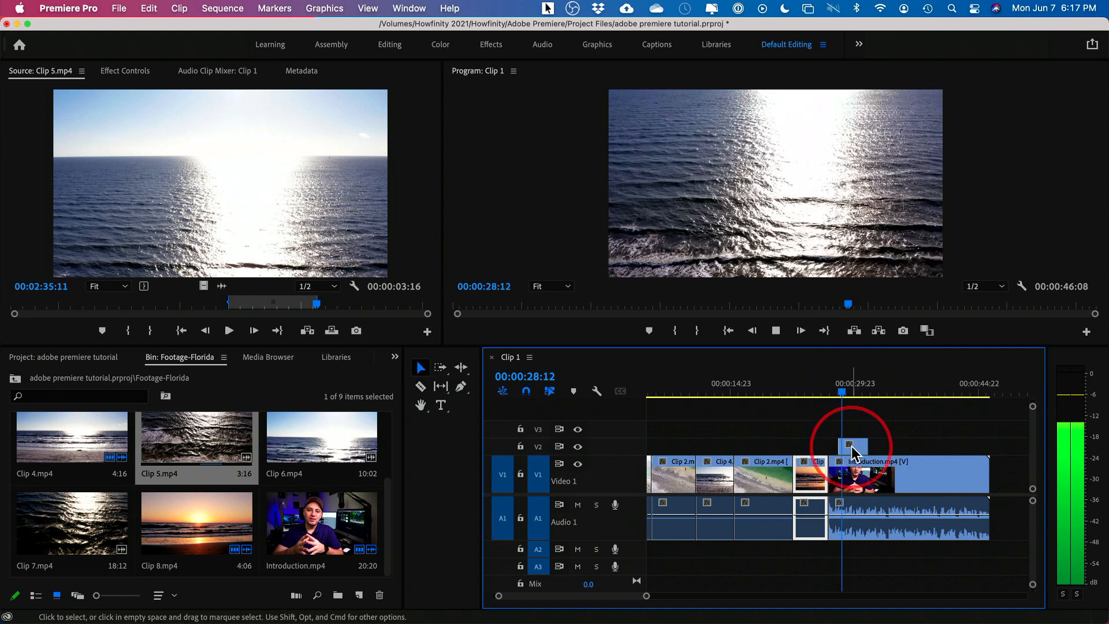
pyautogui.click(852, 453)
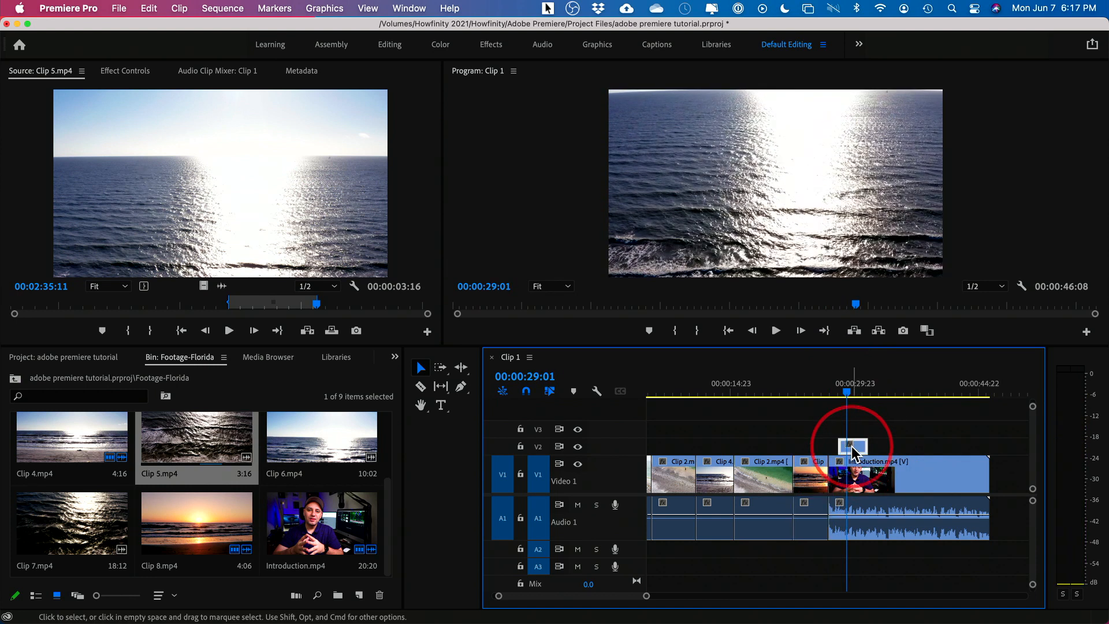
pyautogui.moveTo(848, 390); pyautogui.dragTo(880, 397)
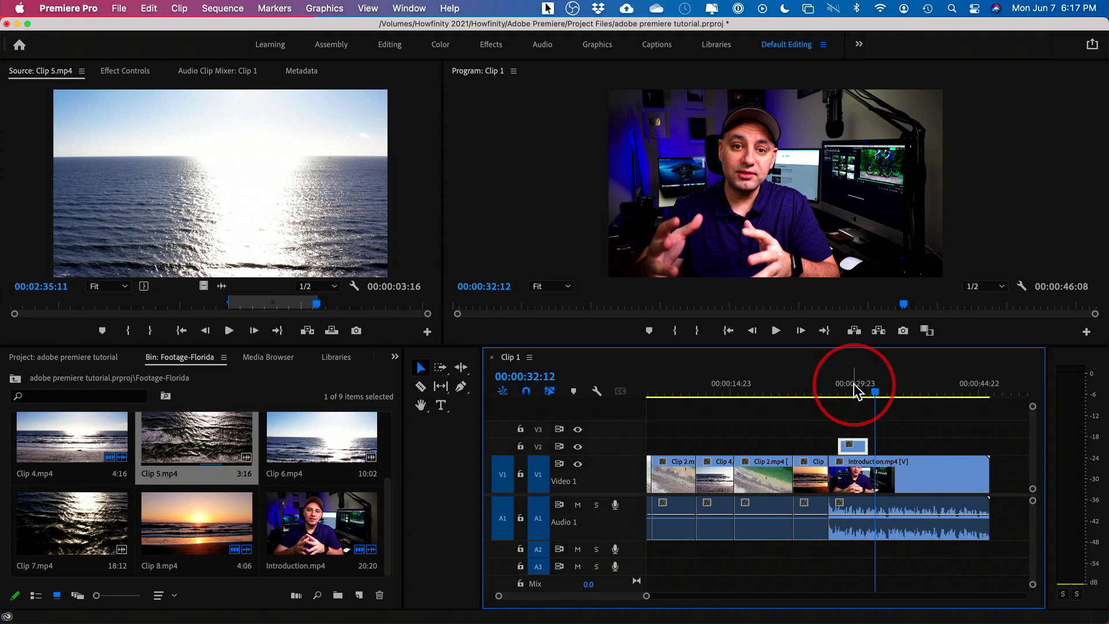
pyautogui.moveTo(835, 393)
pyautogui.mouseDown()
pyautogui.moveTo(862, 382)
pyautogui.moveTo(852, 383)
pyautogui.mouseUp()
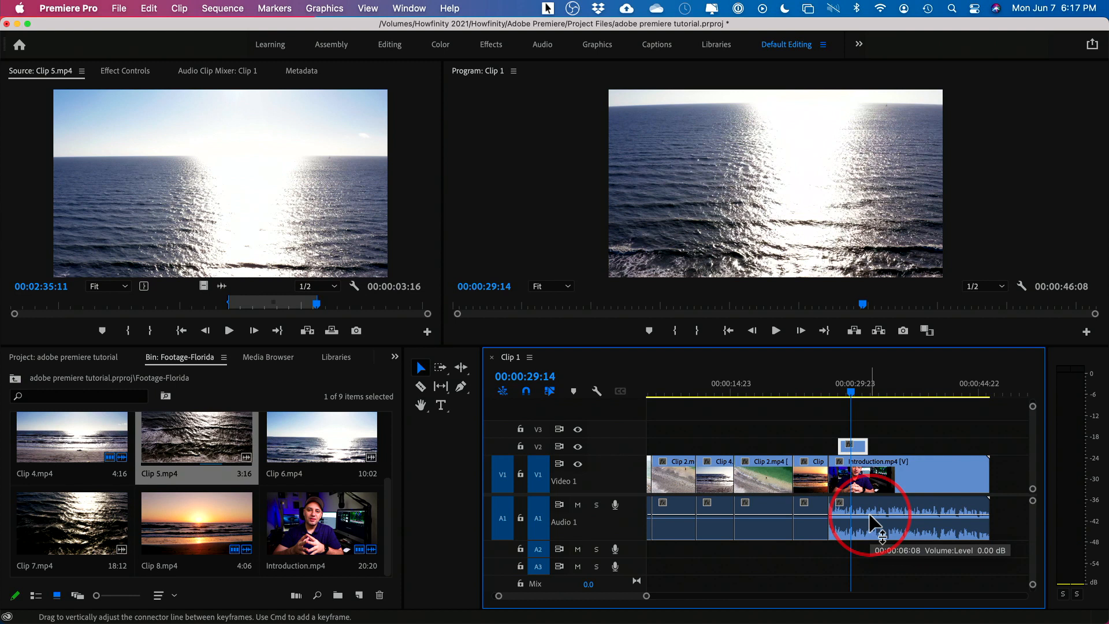
# Look over the sequence's audio tracks, select Introduction.mp4 and scrub to 00:00:33:11 within its speech.
pyautogui.hscroll(2, 892, 449)
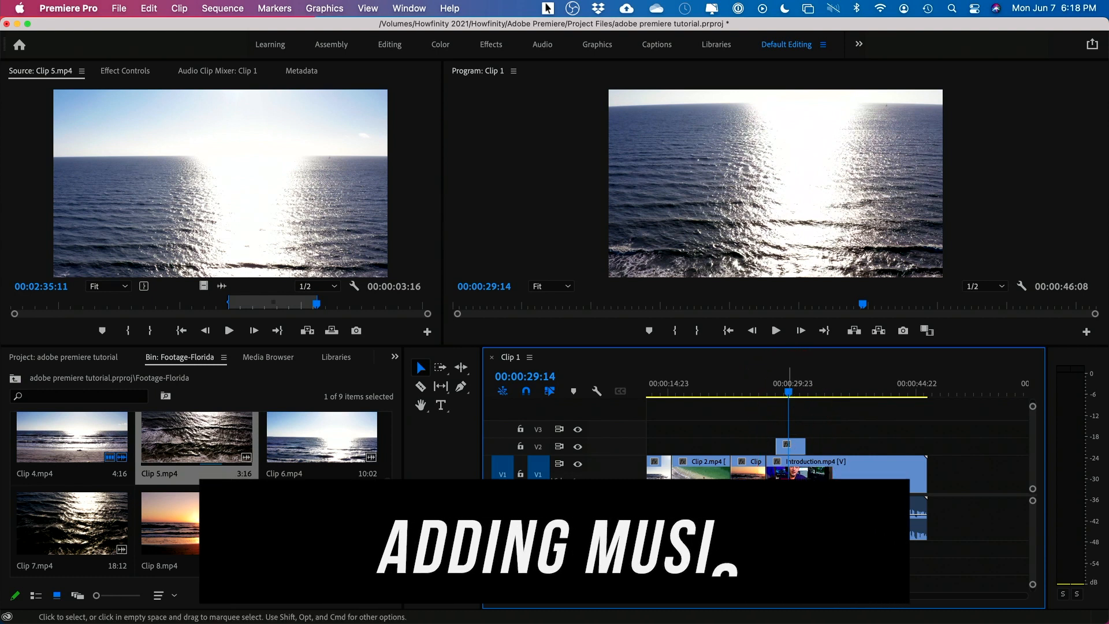
pyautogui.hscroll(-2, 756, 521)
pyautogui.hscroll(-2, 755, 521)
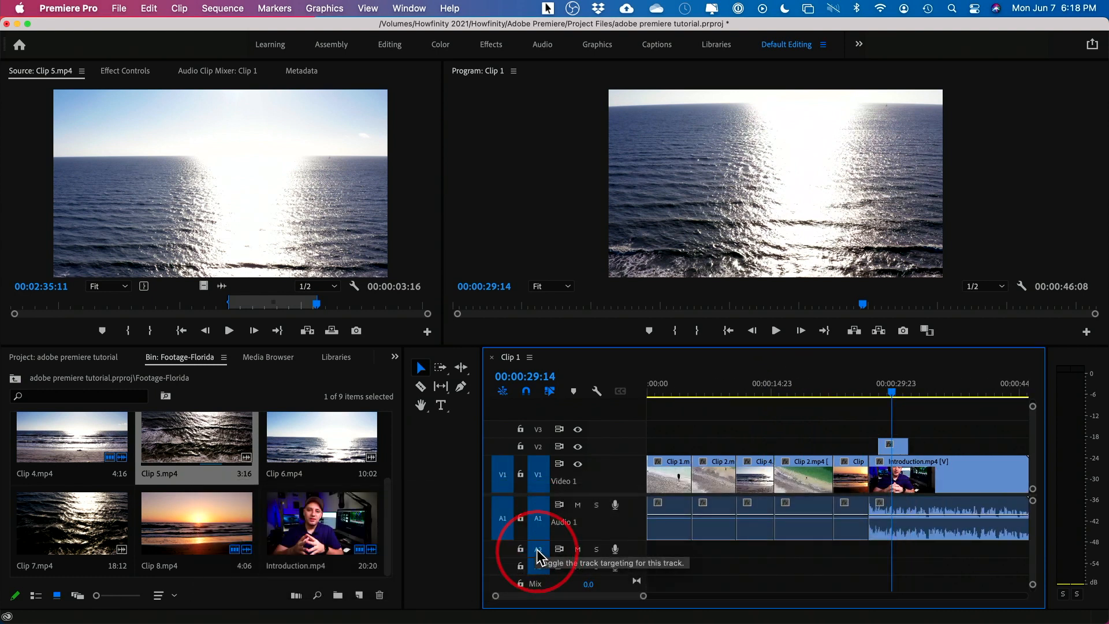
pyautogui.click(538, 550)
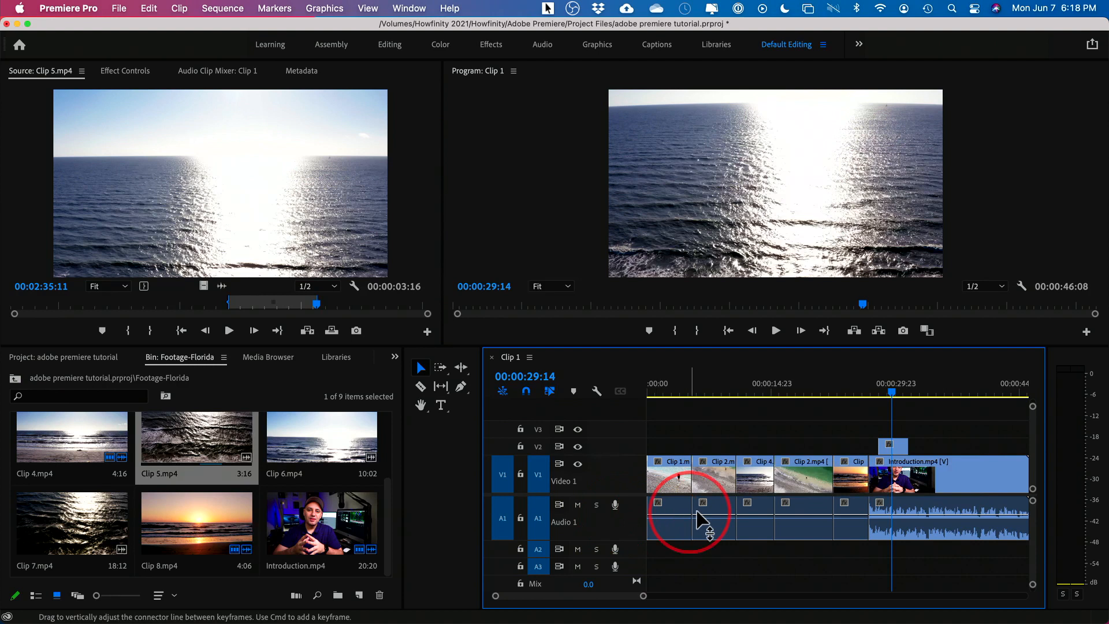
pyautogui.click(914, 514)
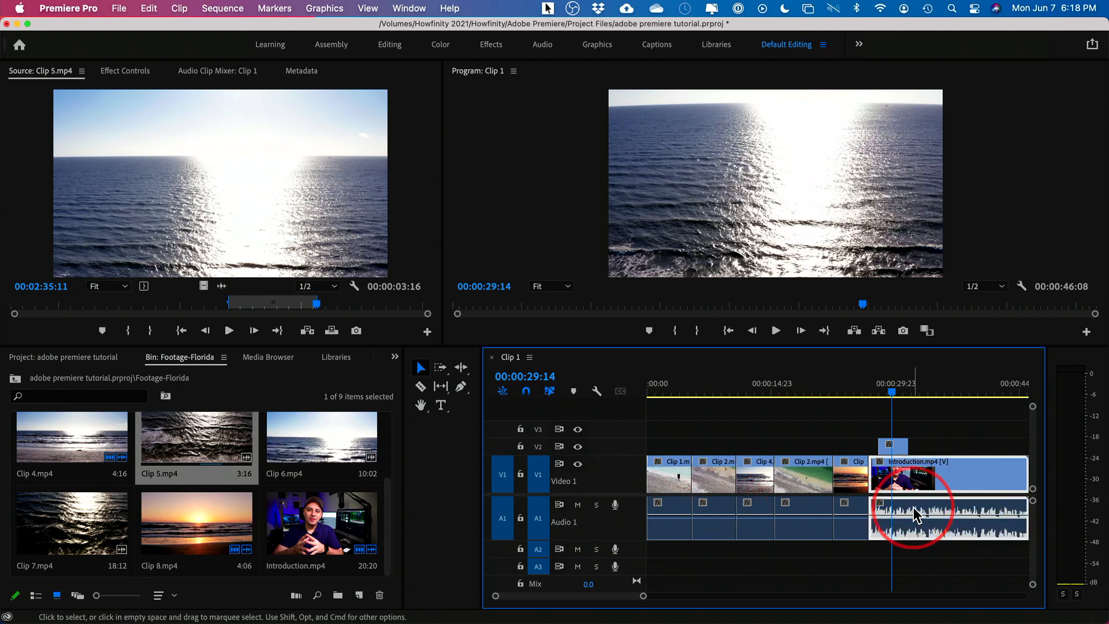
pyautogui.hscroll(2, 912, 513)
pyautogui.click(860, 392)
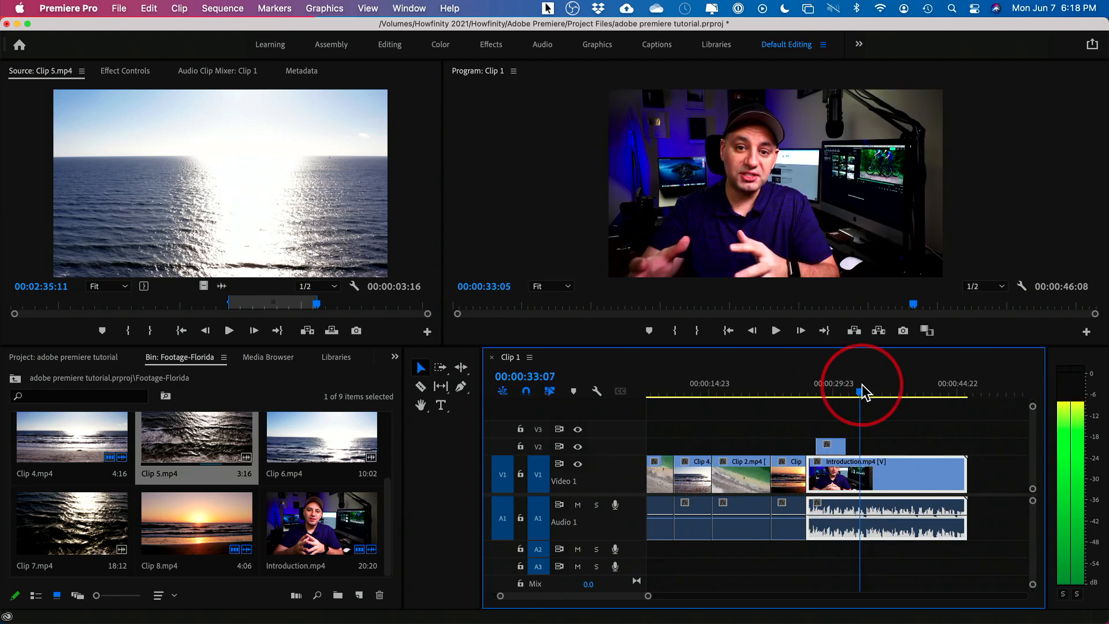
# Leave the Footage-Florida bin for the project's top level and open the Music bin.
pyautogui.click(195, 432)
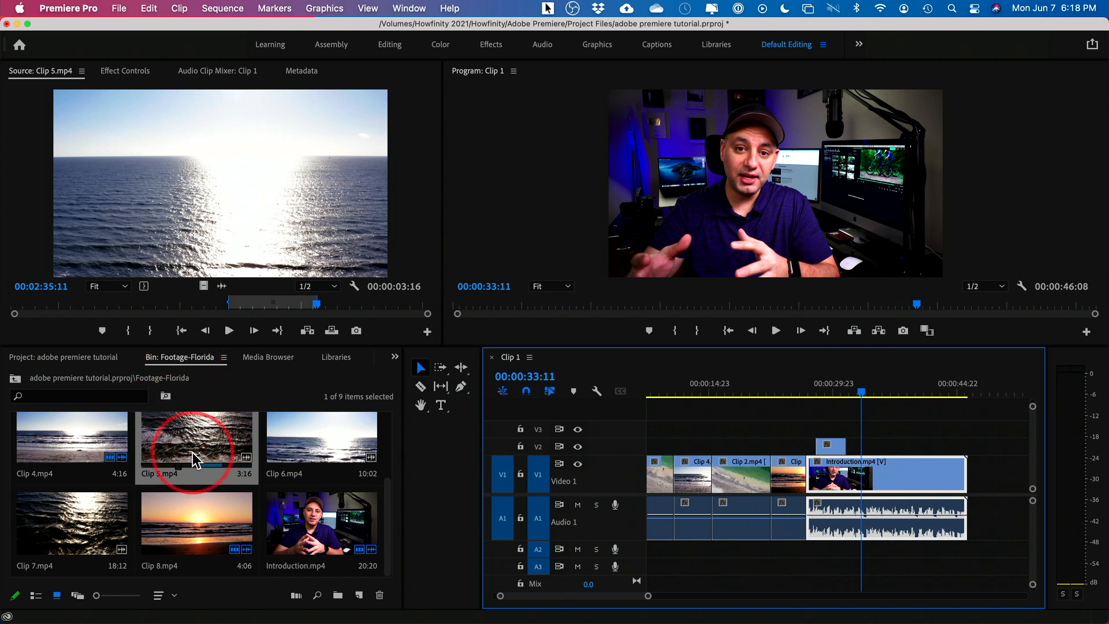
pyautogui.scroll(3, 195, 461)
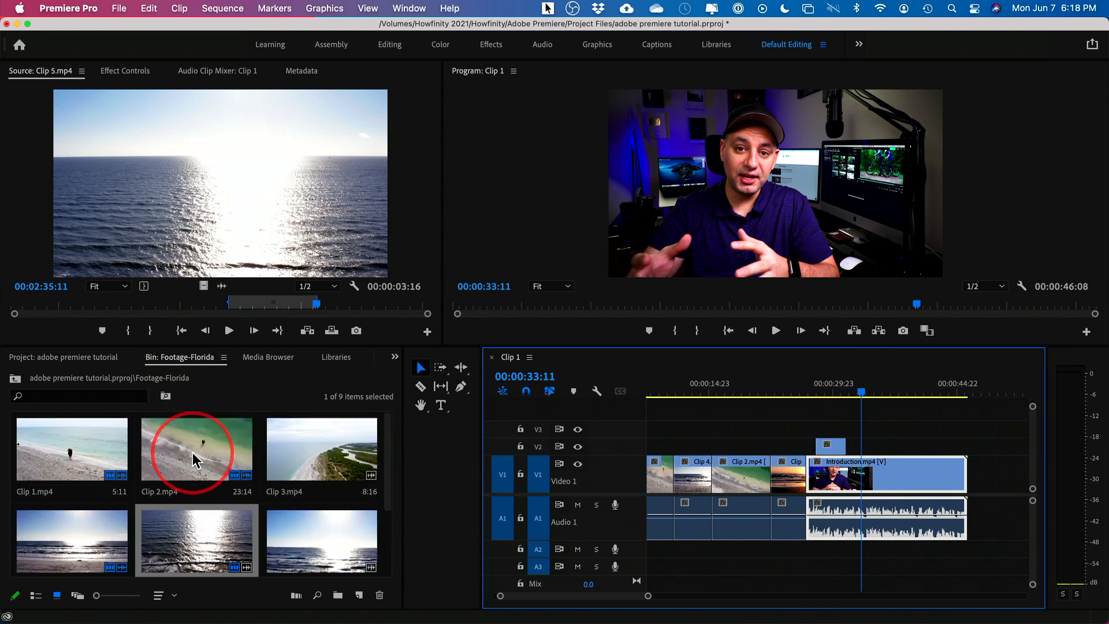
pyautogui.click(15, 379)
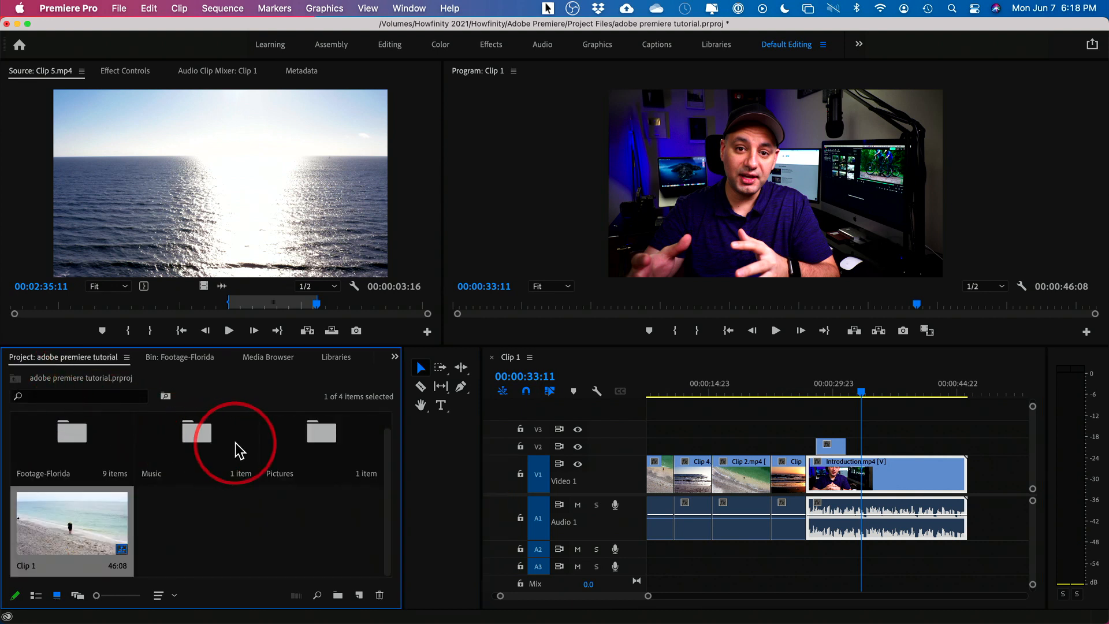
pyautogui.doubleClick(203, 444)
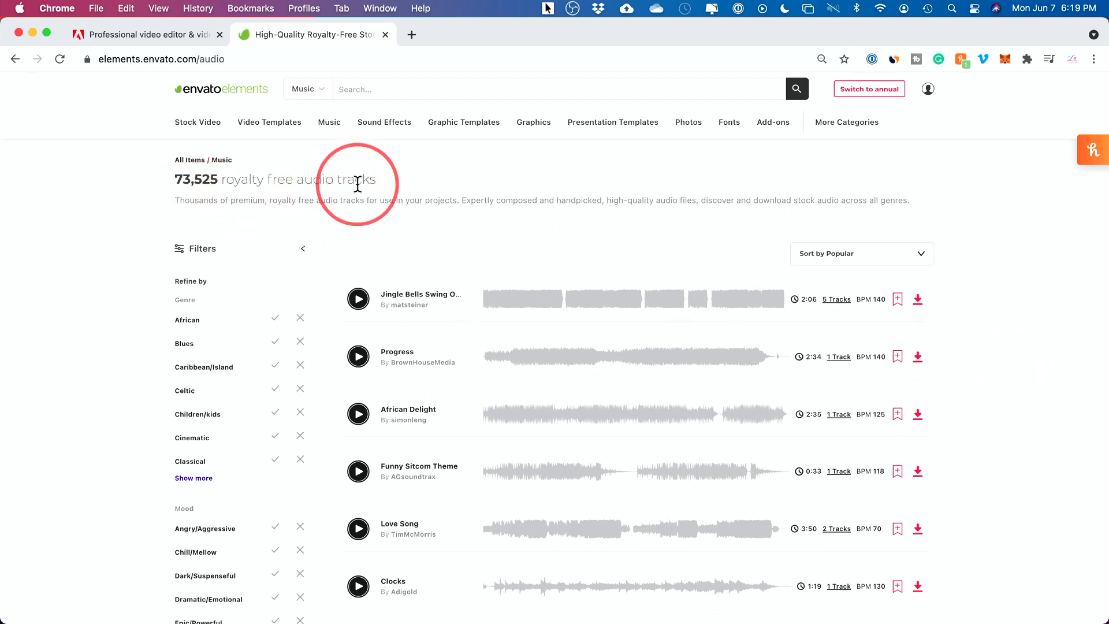
# Examine the royalty-free audio track offering on the Envato Elements Music page and switch back to Premiere Pro.
pyautogui.moveTo(174, 178); pyautogui.dragTo(230, 178)
pyautogui.click(276, 178)
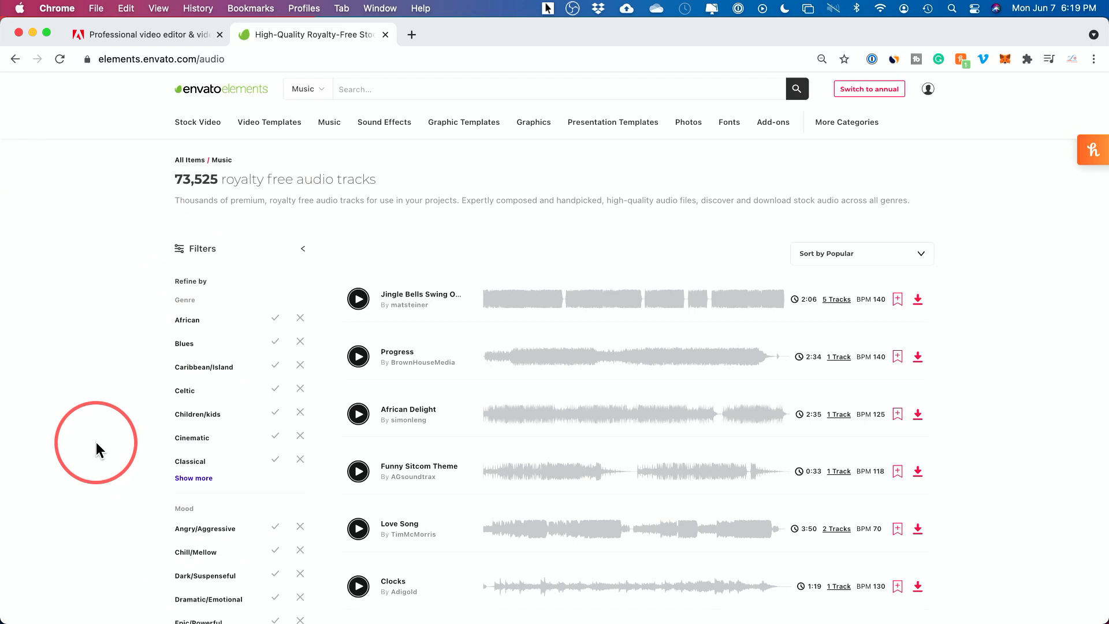
pyautogui.press('super+Tab')
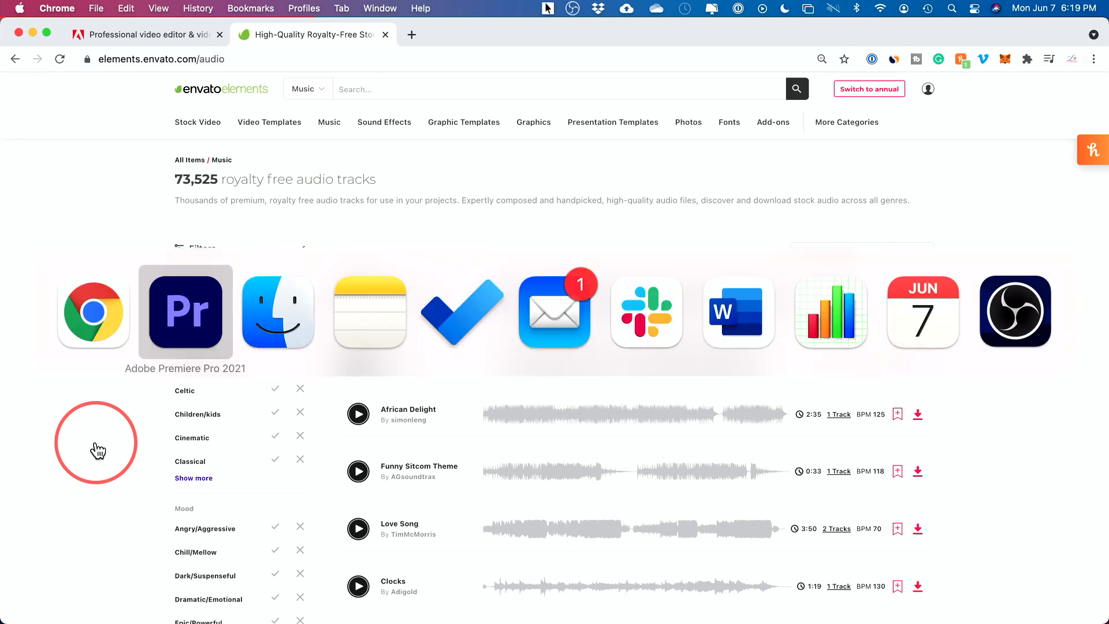
pyautogui.click(248, 444)
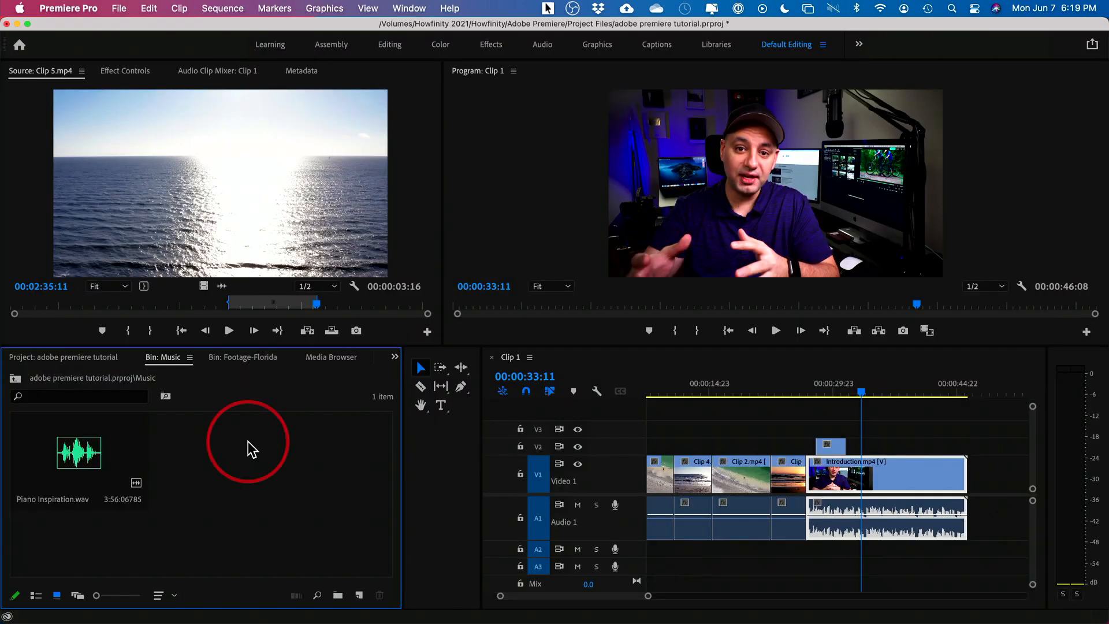
# Open Piano Inspiration.wav as the source, add it below the clips and move it to the sequence start on track A3.
pyautogui.click(86, 454)
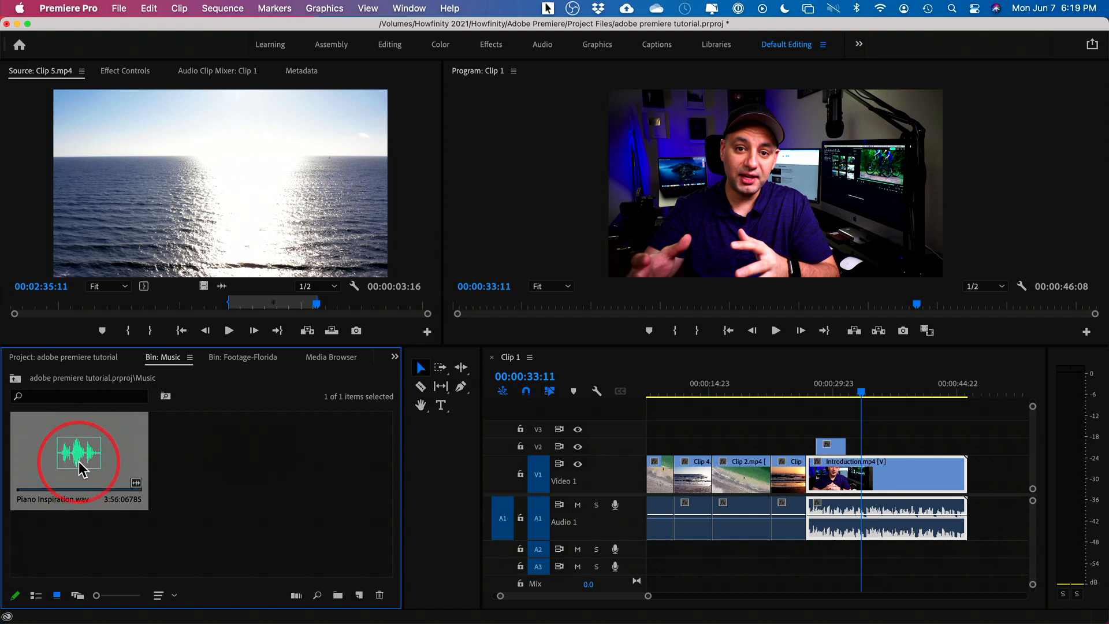
pyautogui.doubleClick(116, 458)
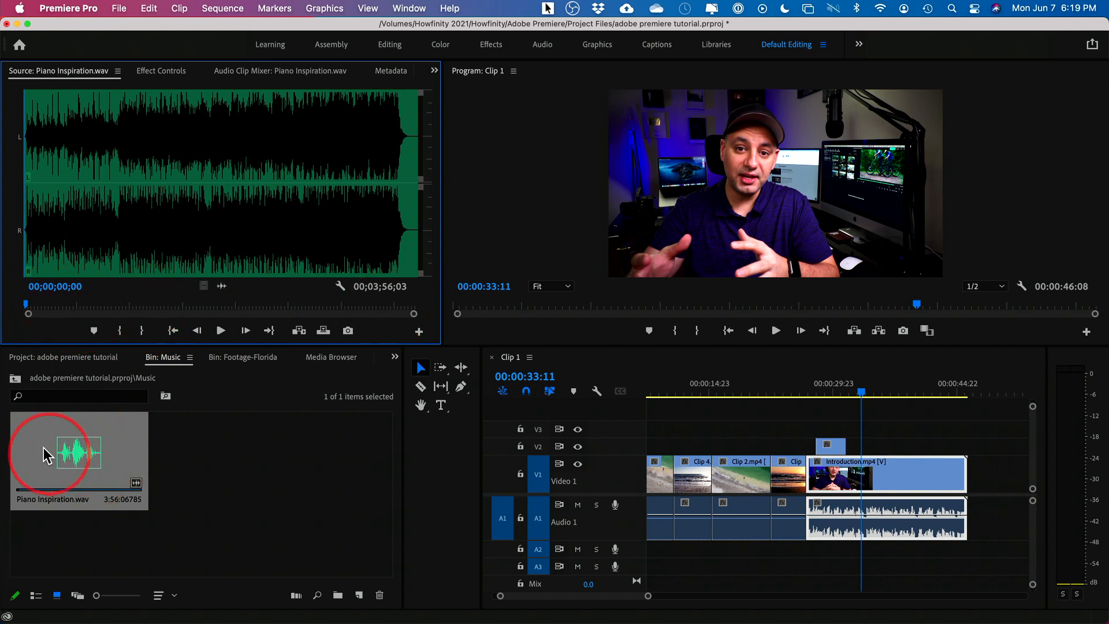
pyautogui.moveTo(86, 454); pyautogui.dragTo(632, 549)
pyautogui.hscroll(-3, 725, 559)
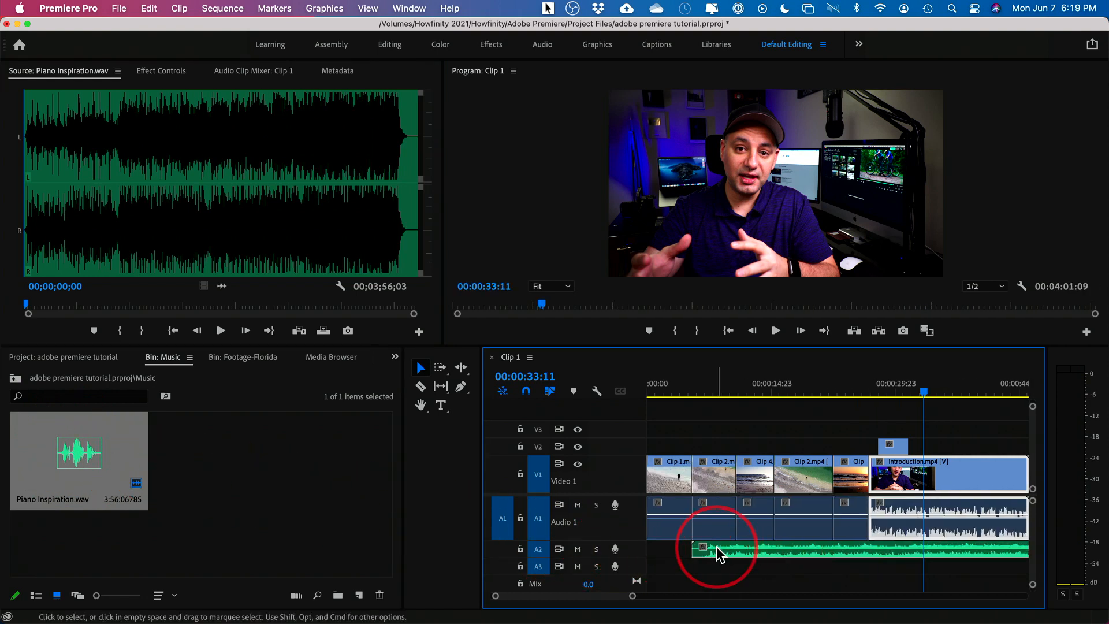
pyautogui.click(745, 551)
pyautogui.moveTo(772, 548); pyautogui.dragTo(676, 565)
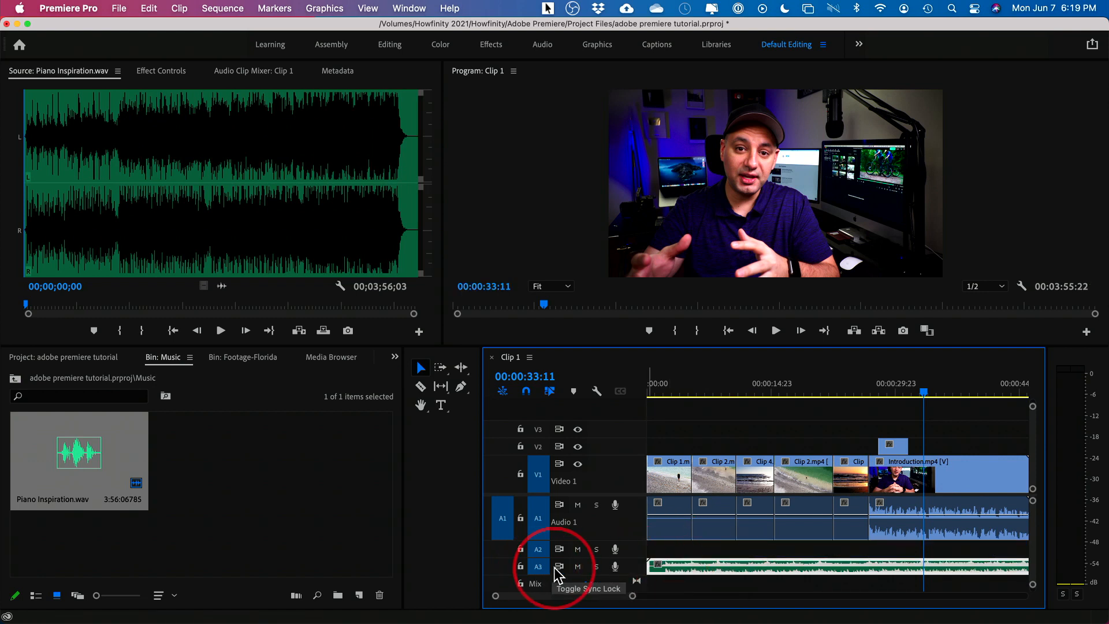
# Move Piano Inspiration.wav up to track A2 and enlarge that track's height to show the music's waveform.
pyautogui.scroll(-1, 699, 560)
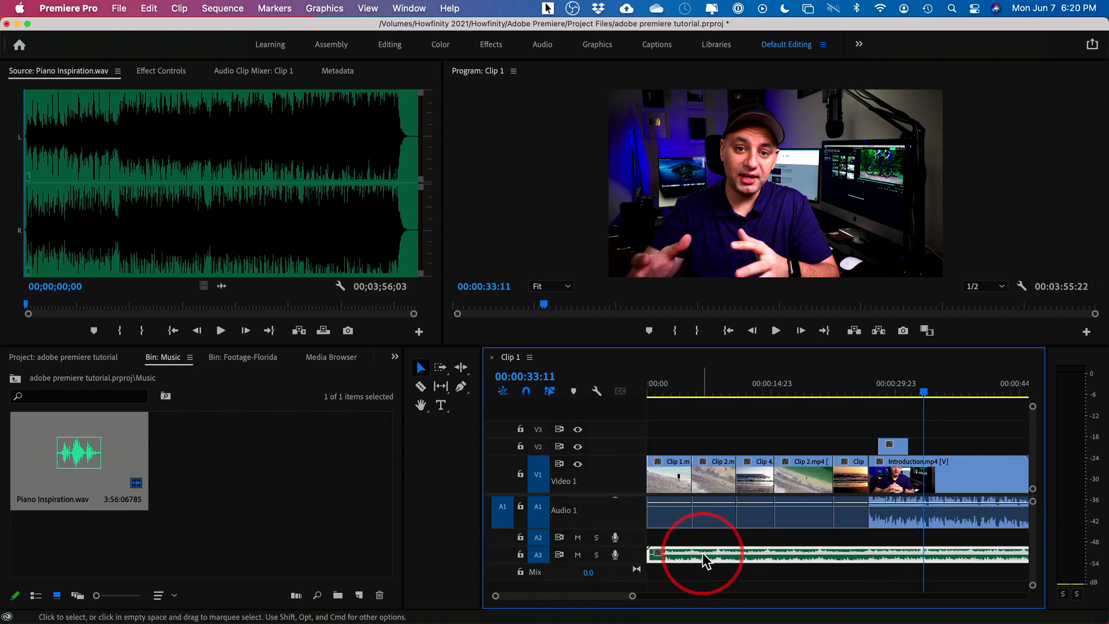
pyautogui.rightClick(629, 552)
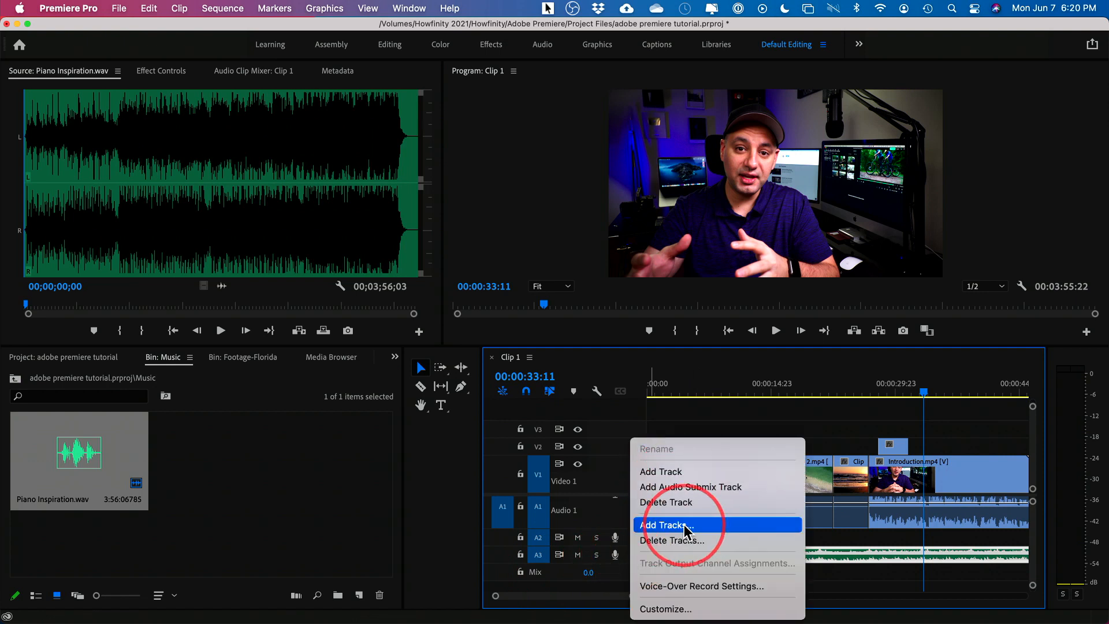
pyautogui.click(791, 574)
pyautogui.moveTo(743, 556); pyautogui.dragTo(741, 549)
pyautogui.moveTo(625, 546); pyautogui.dragTo(624, 575)
# Raise the system volume and play the sequence from 00:00:33:11 to 00:00:35:05 to compare the music with the speech.
pyautogui.hscroll(5, 840, 550)
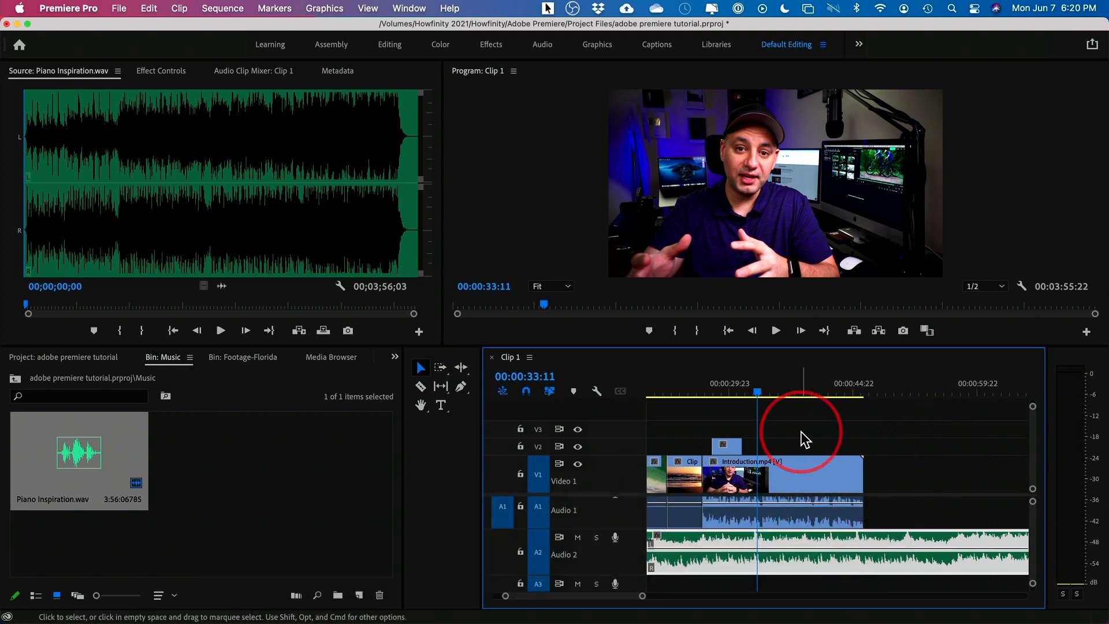
pyautogui.press('XF86AudioRaiseVolume')
pyautogui.press('space')
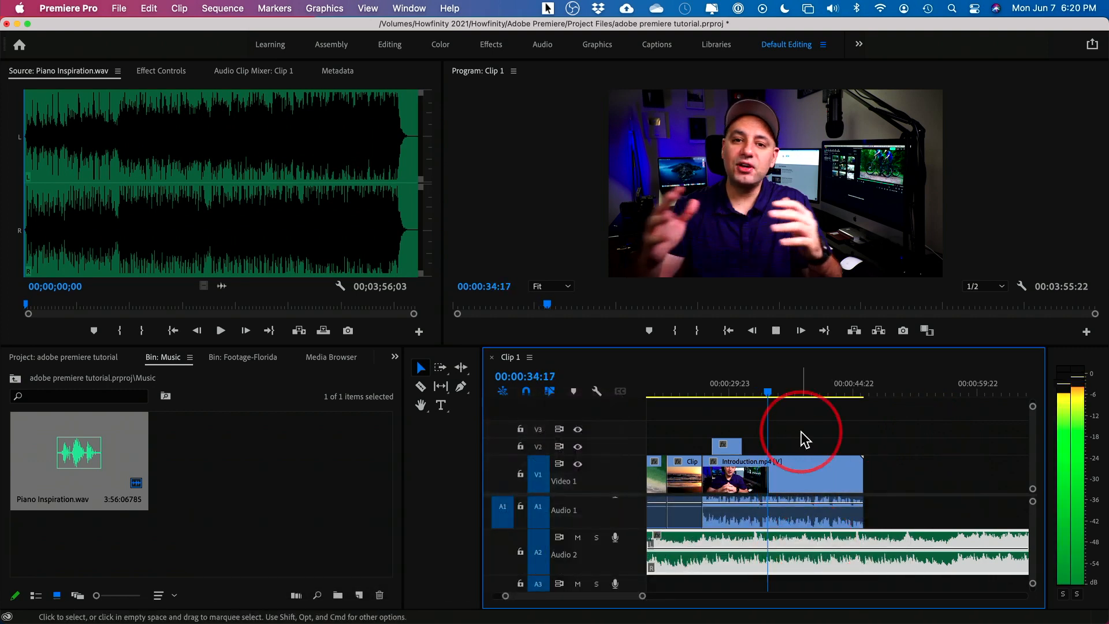
pyautogui.press('space')
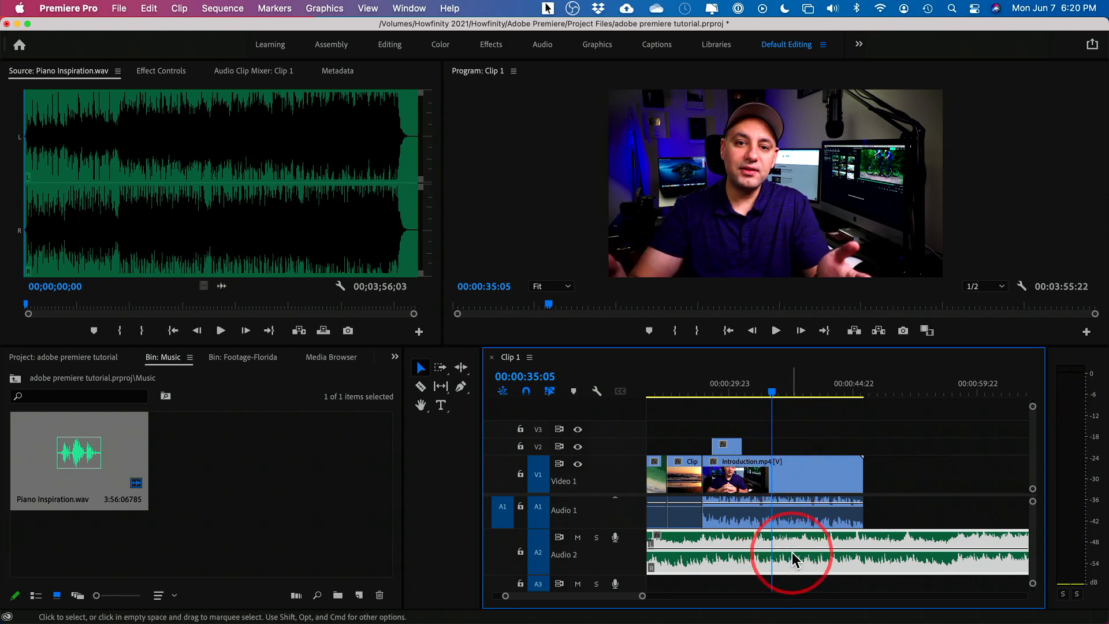
# Scrub from the opening clips to 00:00:36:07 and lower the volume level of Piano Inspiration.wav on A2 to about -28.9 dB.
pyautogui.press('\\')
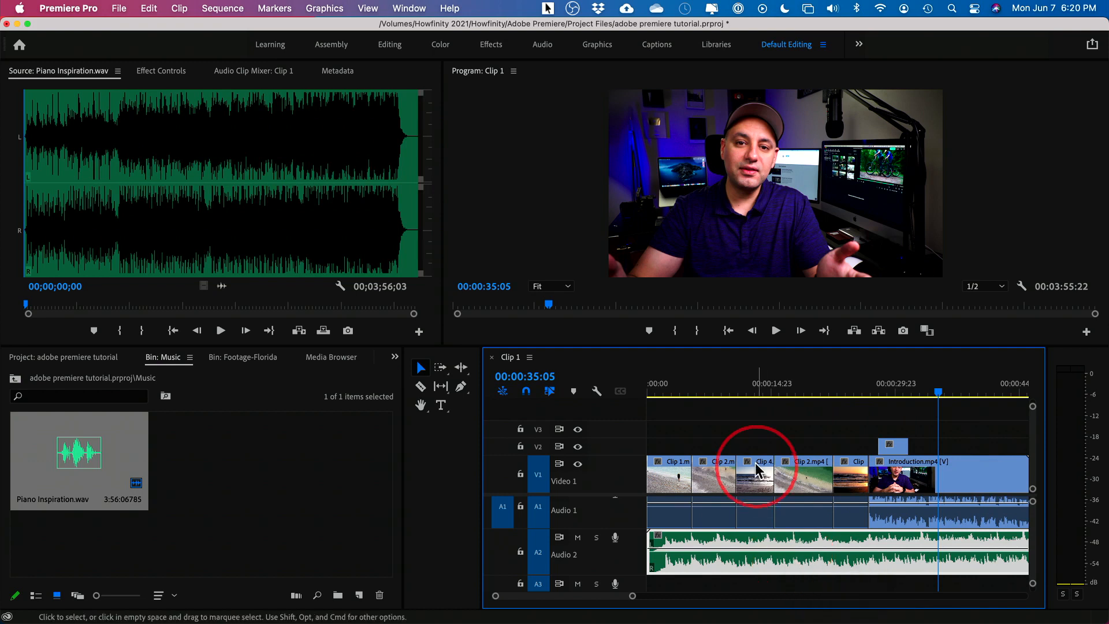
pyautogui.click(668, 392)
pyautogui.moveTo(669, 394); pyautogui.dragTo(950, 396)
pyautogui.hscroll(5, 816, 401)
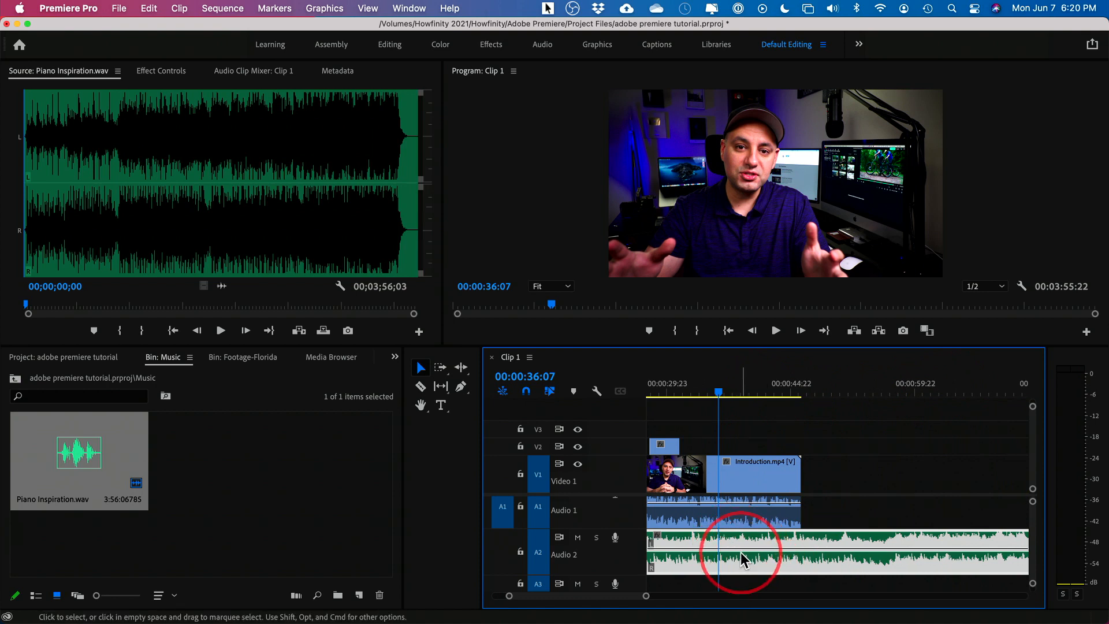
pyautogui.moveTo(751, 556); pyautogui.dragTo(751, 560)
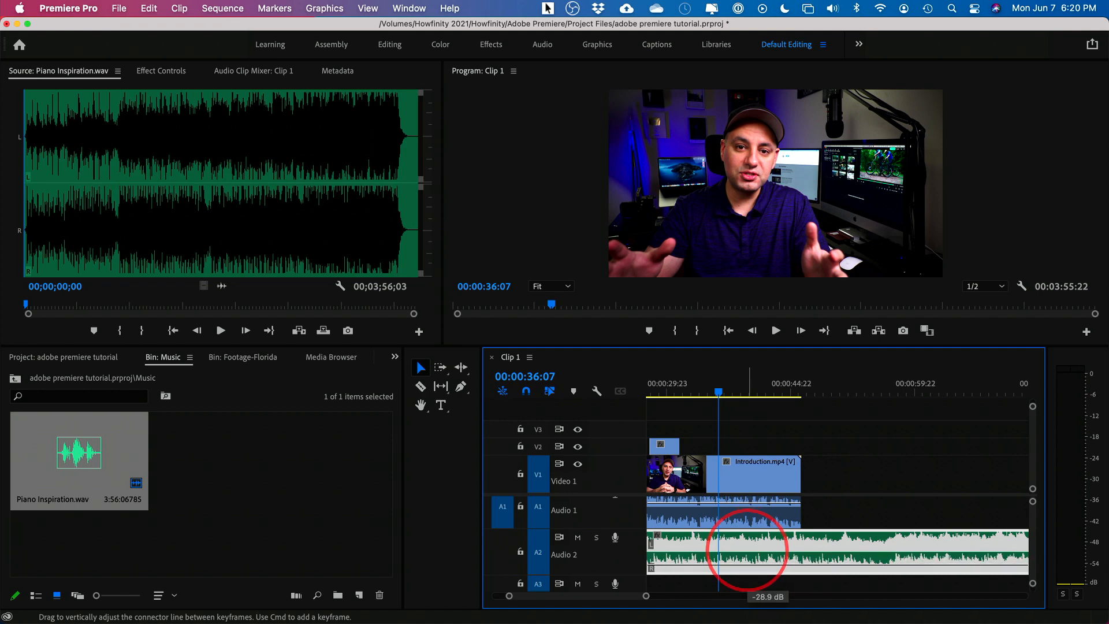
pyautogui.moveTo(747, 546); pyautogui.dragTo(747, 566)
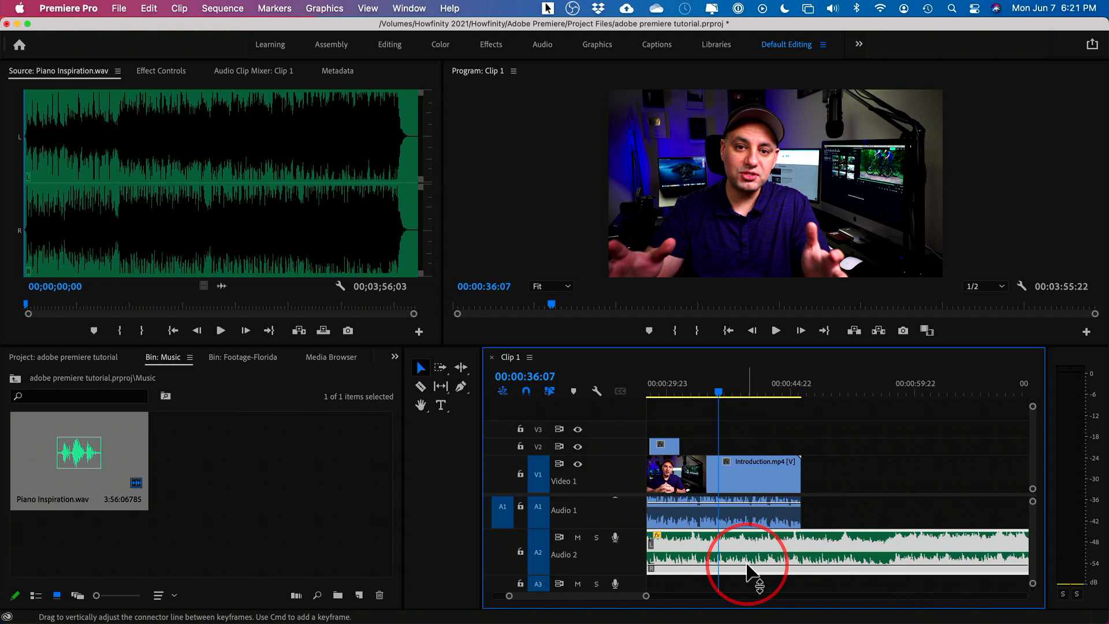
# Select Introduction.mp4 and play the sequence from 00:00:36:07 to 00:00:39:04 to check the speech against the music on the audio meters.
pyautogui.scroll(1, 743, 560)
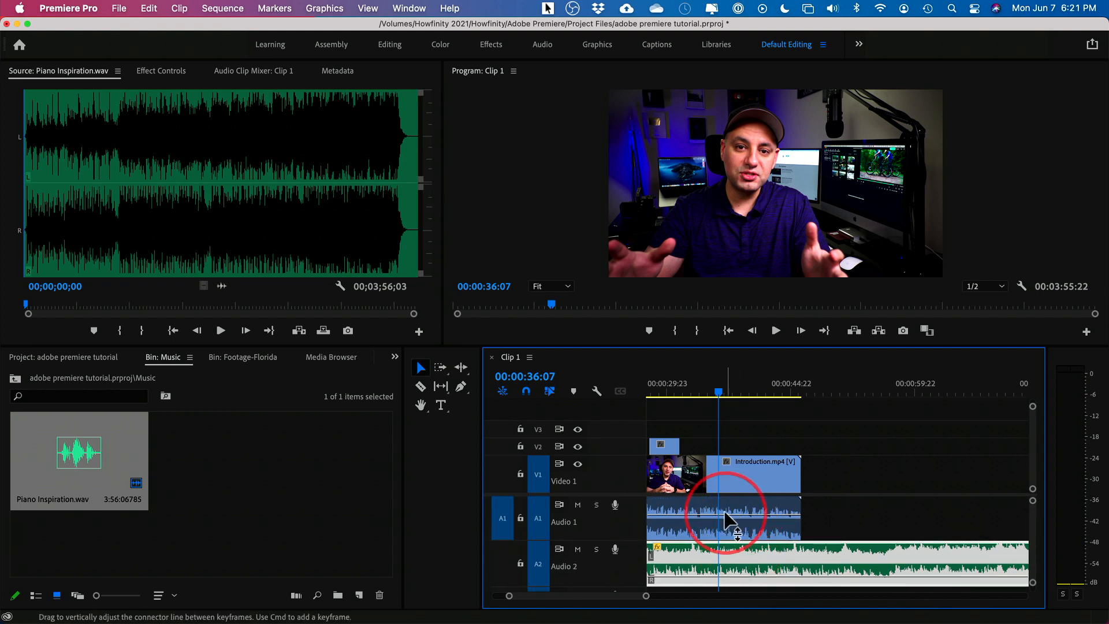
pyautogui.click(734, 512)
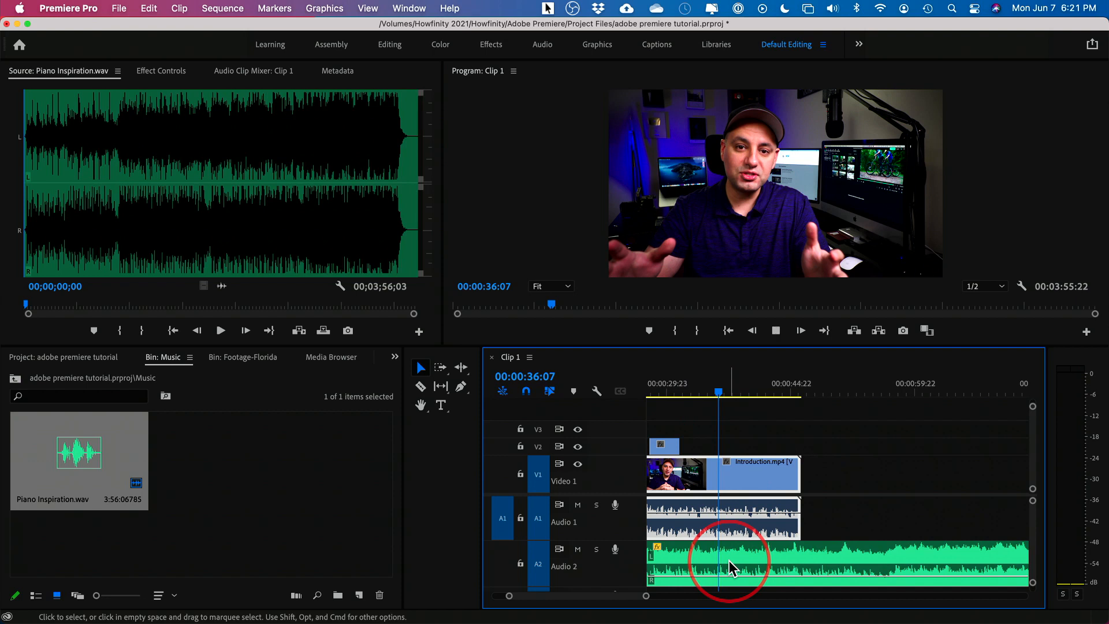
pyautogui.press('space')
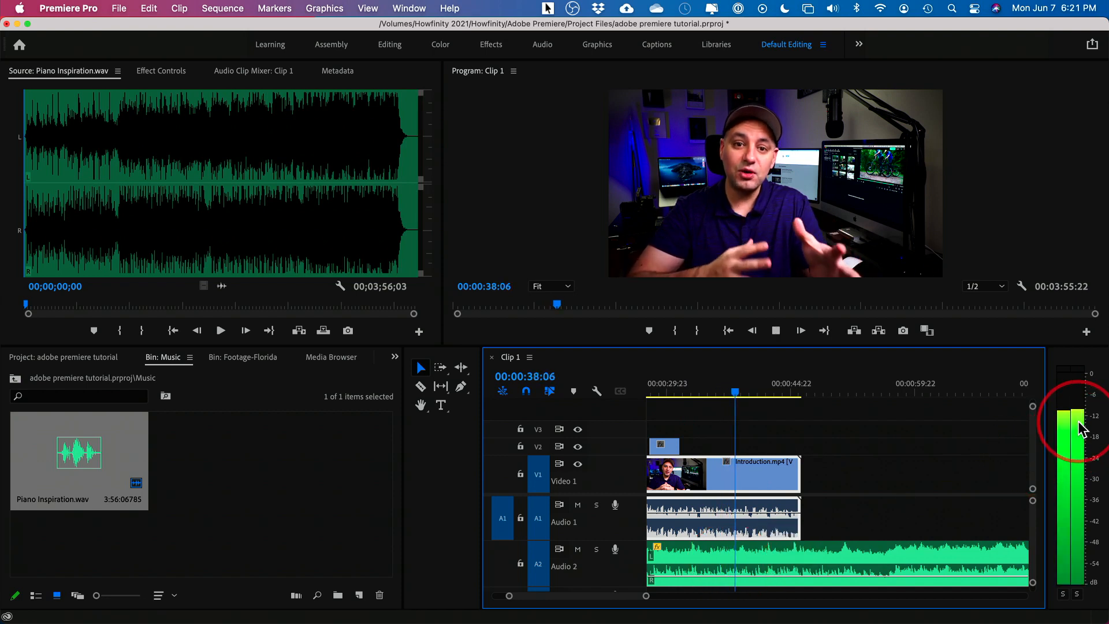
pyautogui.press('space')
pyautogui.press('space')
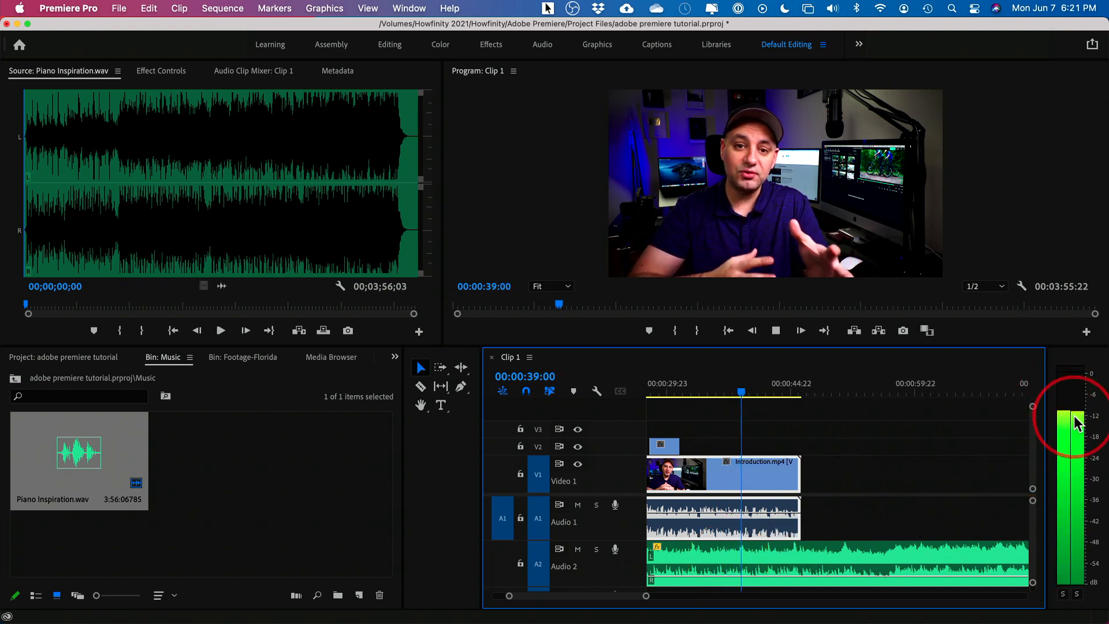
pyautogui.press('space')
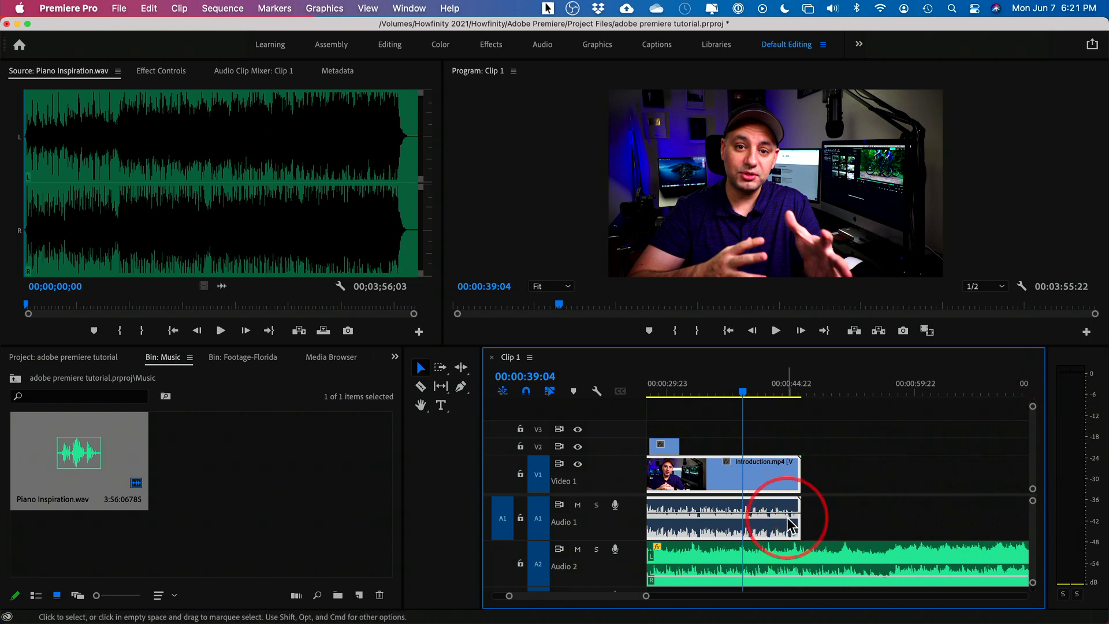
pyautogui.hscroll(1, 791, 523)
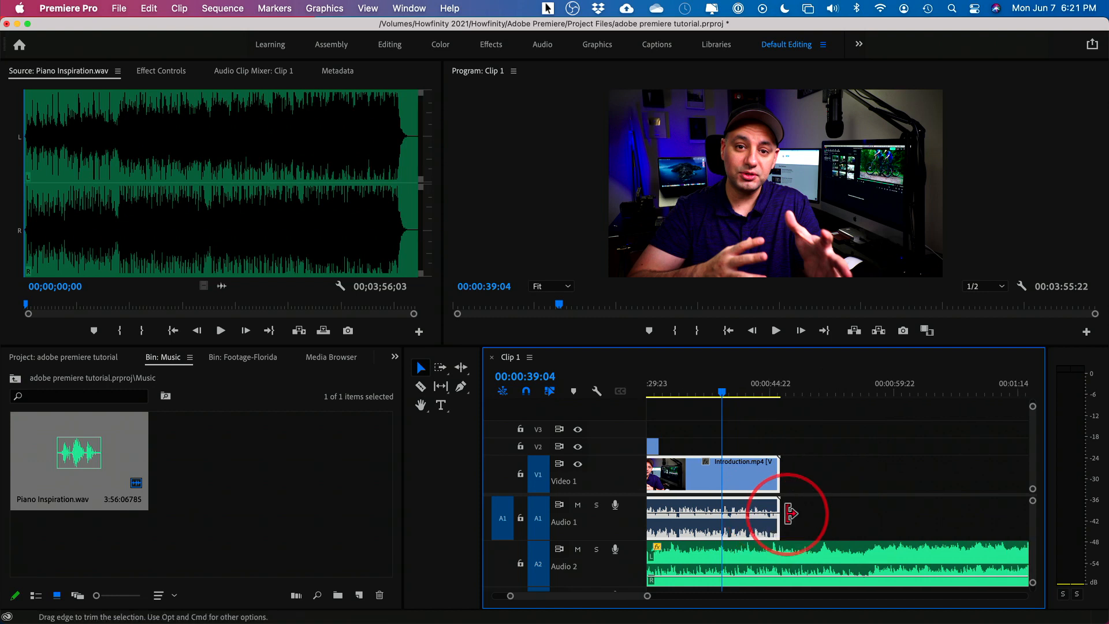
pyautogui.press('Left')
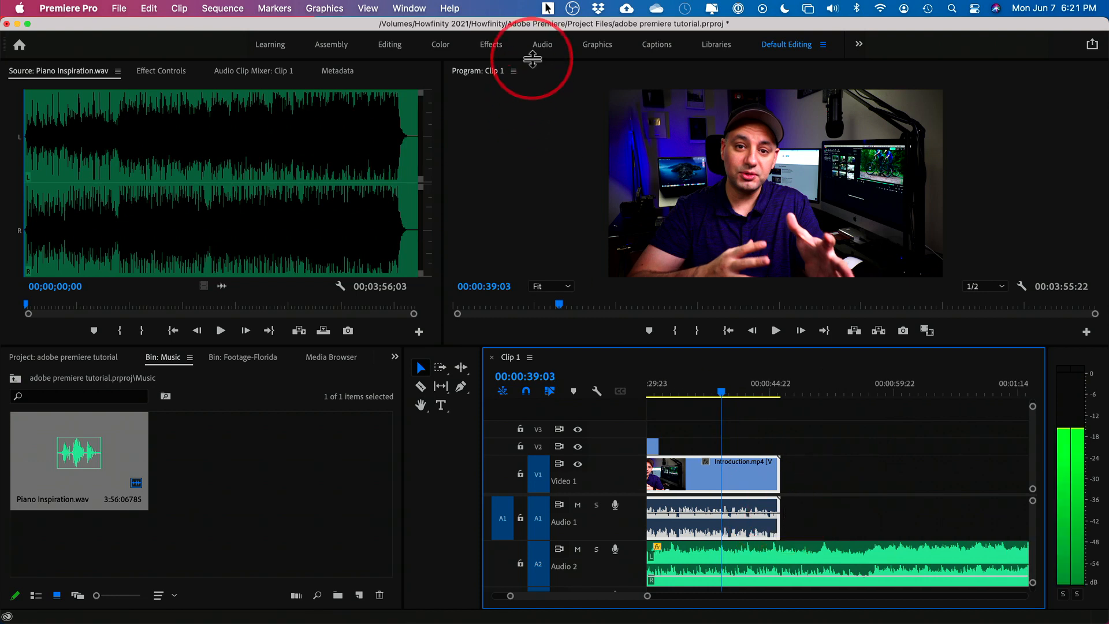
# Examine the Audio Track Mixer in the Audio workspace and return to the Default Editing workspace.
pyautogui.click(542, 50)
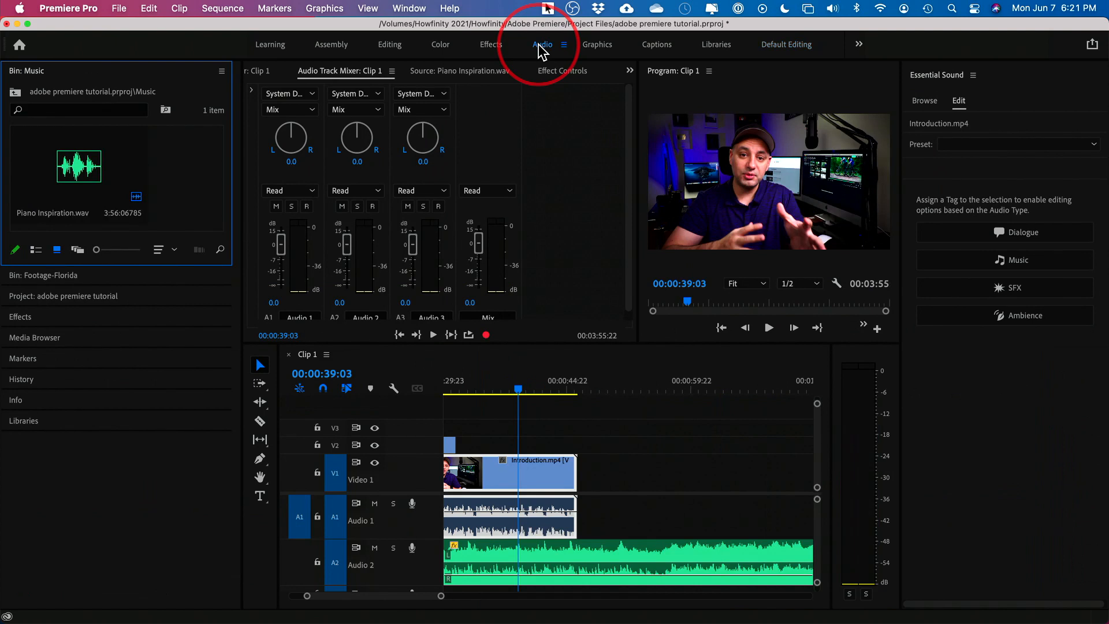
pyautogui.scroll(-2, 433, 234)
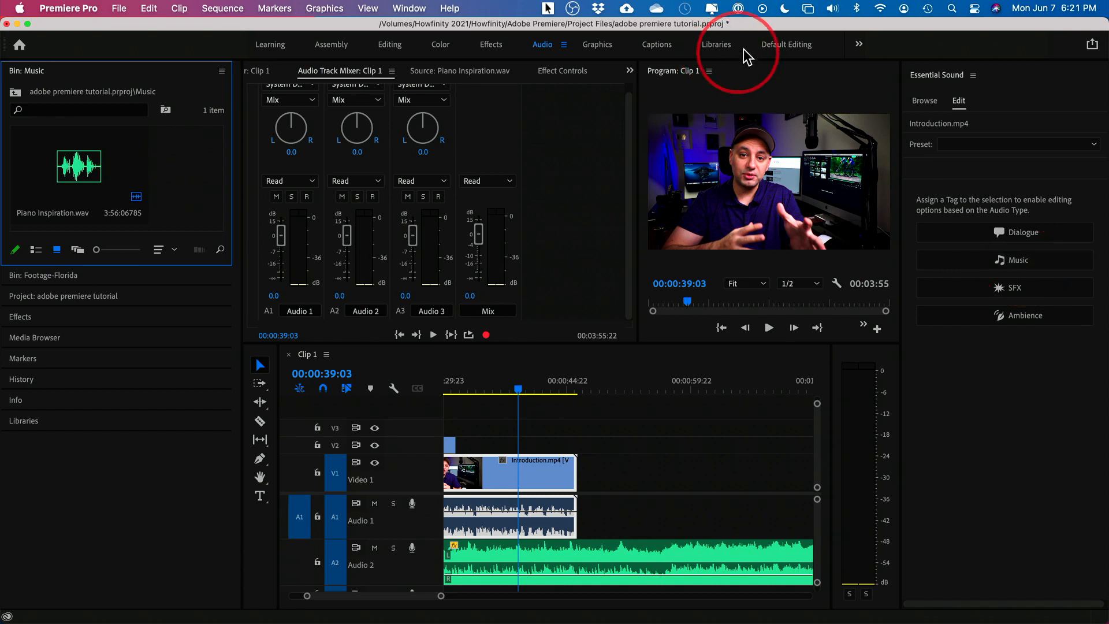
pyautogui.click(780, 46)
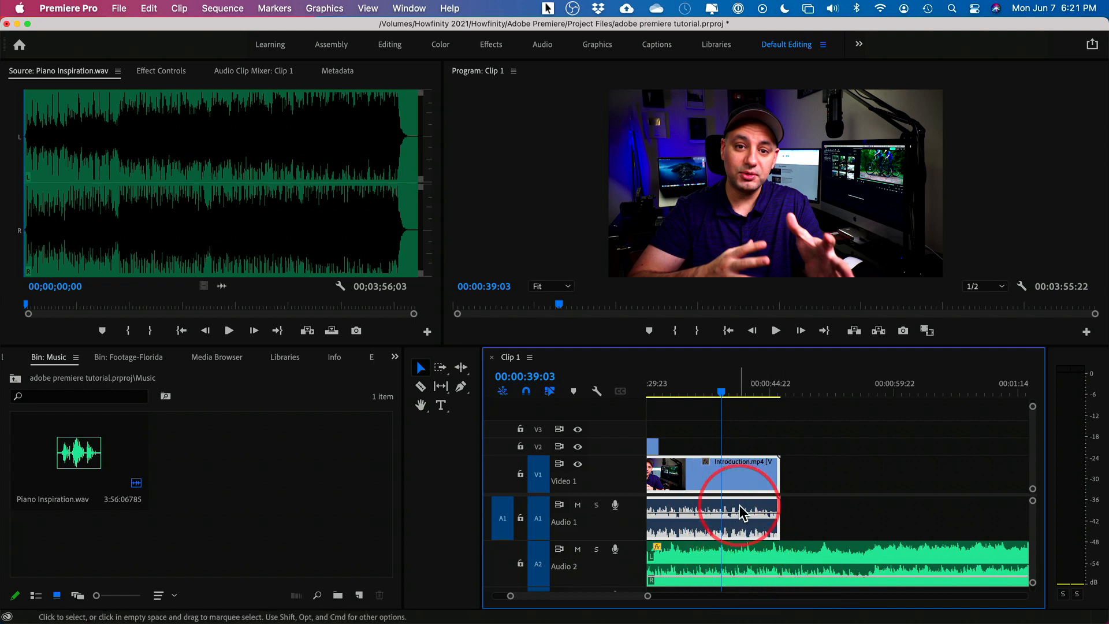
# Nudge the volume level of Introduction.mp4's audio on A1 slightly upward.
pyautogui.hscroll(-3, 742, 497)
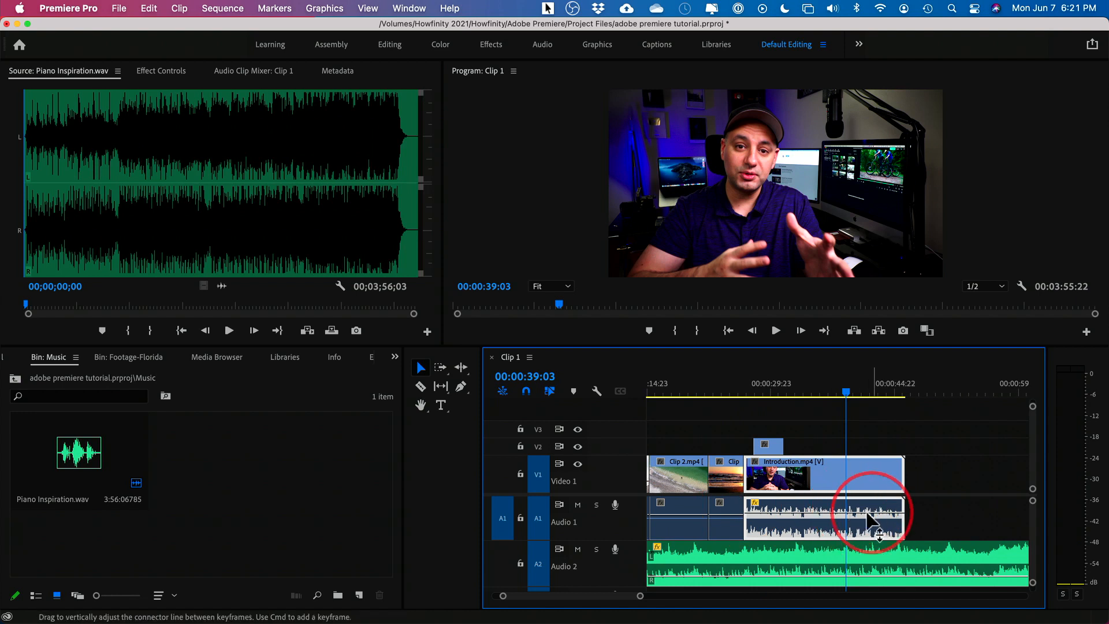
pyautogui.moveTo(857, 513); pyautogui.dragTo(857, 511)
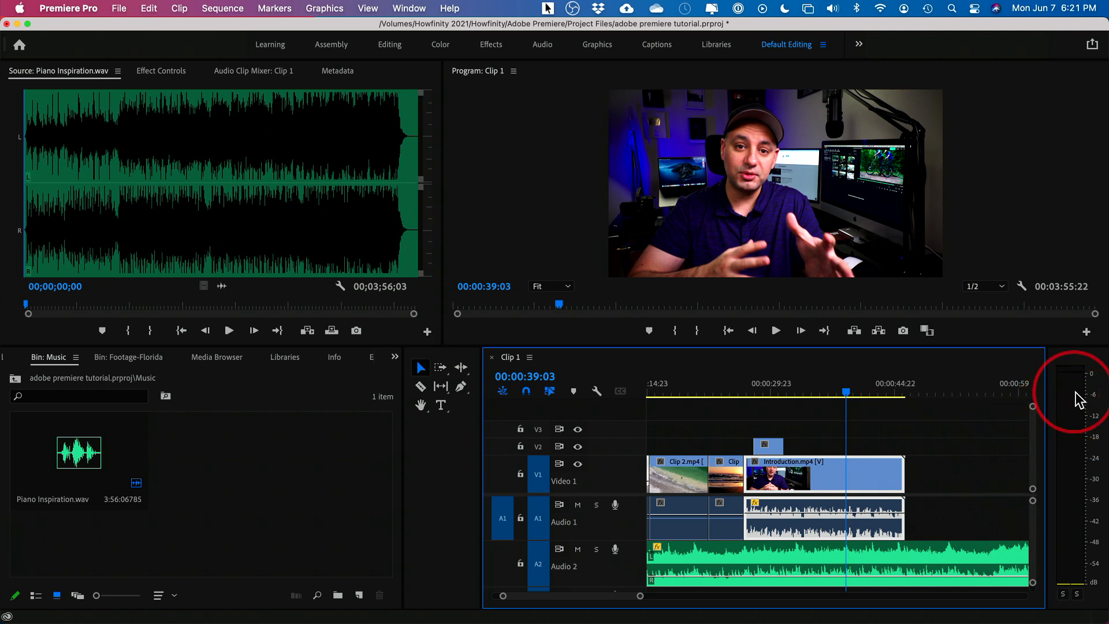
# Split Piano Inspiration.wav on A2 at the end of Introduction.mp4 with the Razor tool and delete the part after the cut.
pyautogui.scroll(-5, 924, 474)
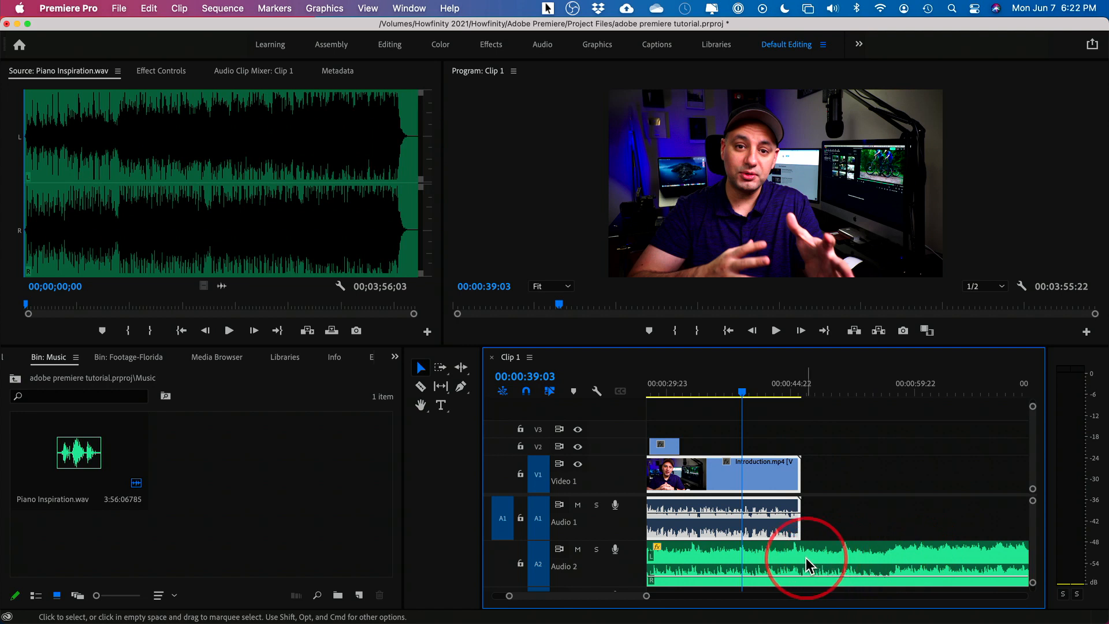
pyautogui.scroll(-3, 805, 557)
pyautogui.scroll(2, 806, 557)
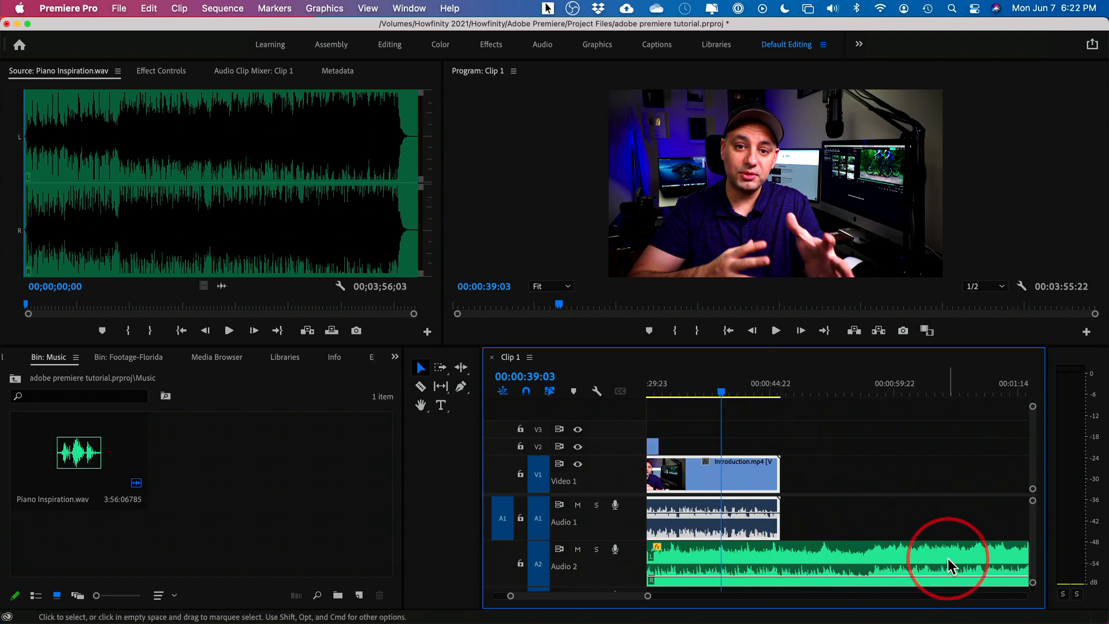
pyautogui.click(421, 387)
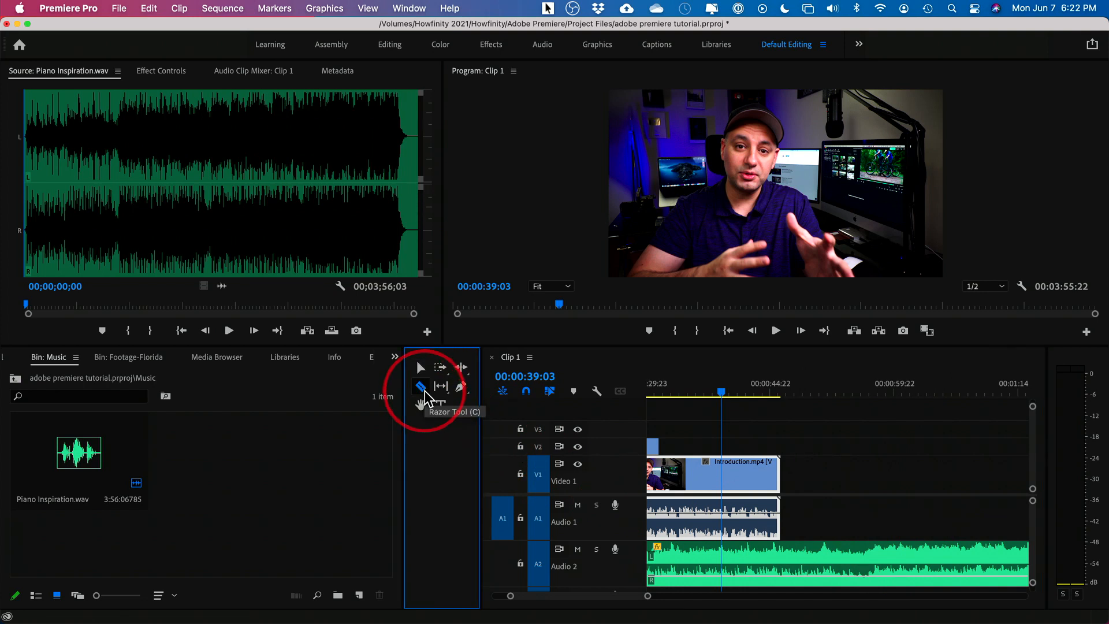
pyautogui.click(785, 557)
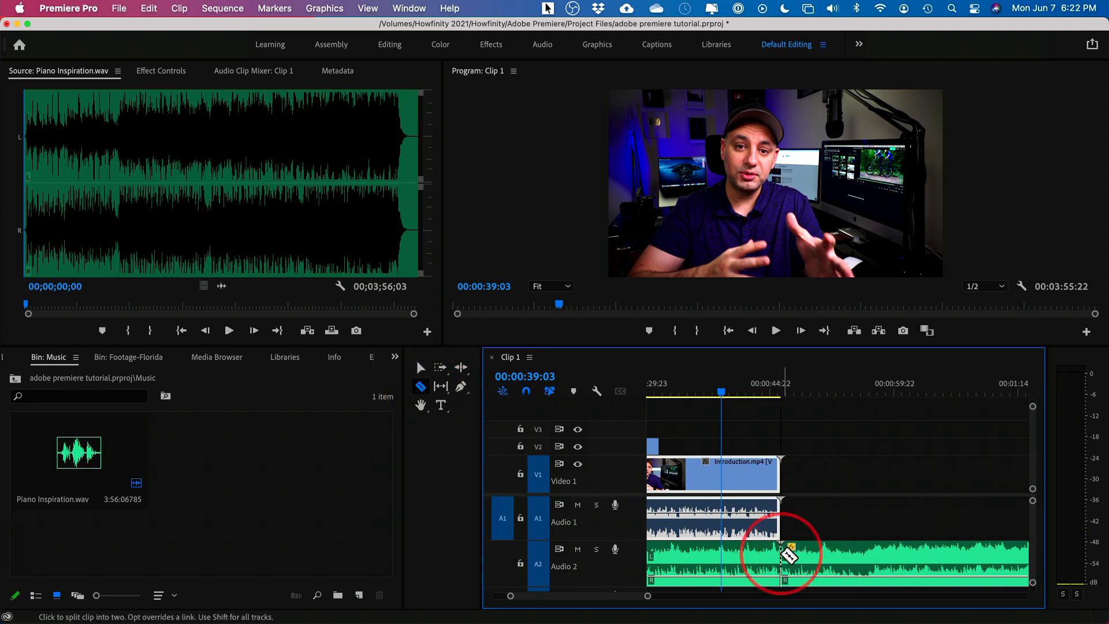
pyautogui.click(421, 368)
pyautogui.click(851, 549)
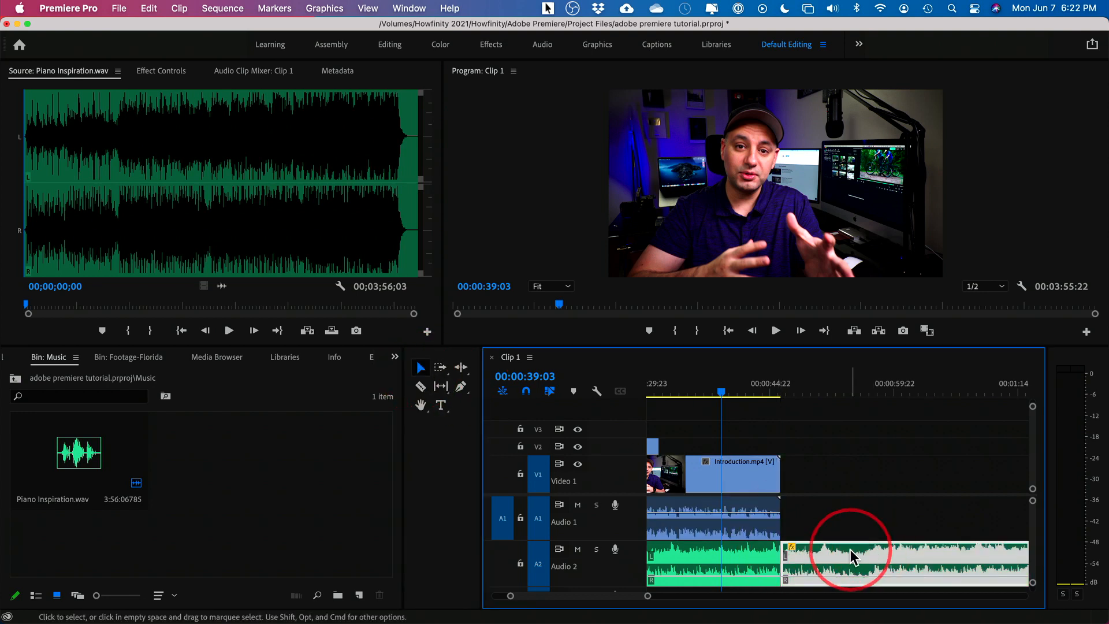
pyautogui.press('Delete')
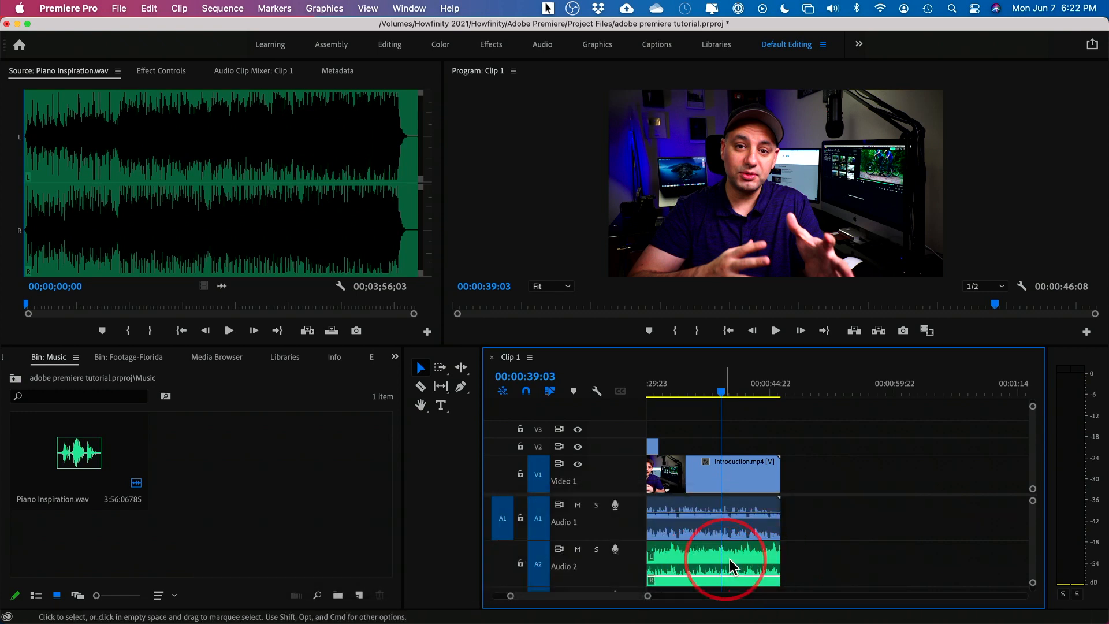
# Apply the default transitions to the ends of Piano Inspiration.wav and Introduction.mp4, and play the ending from 00:00:42:22 to 00:00:46:08.
pyautogui.click(780, 553)
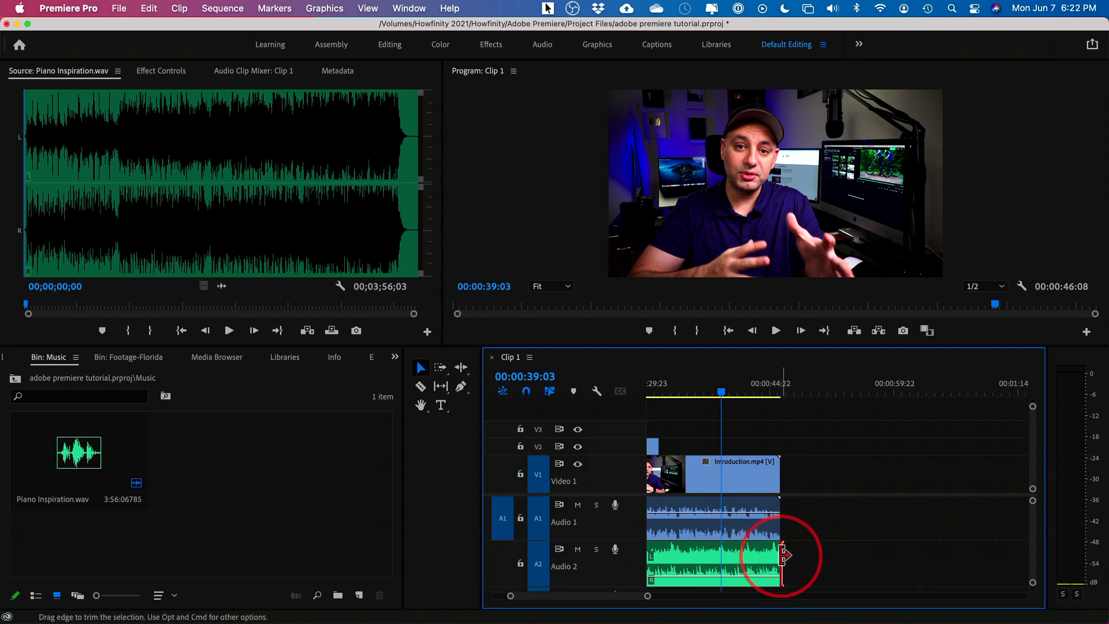
pyautogui.rightClick(784, 555)
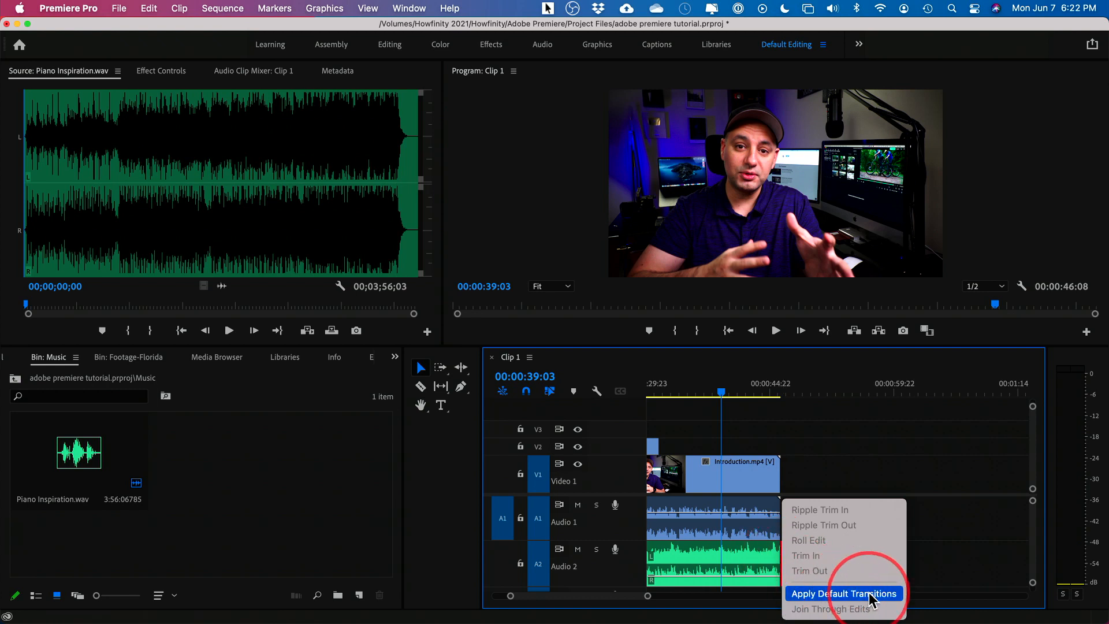
pyautogui.click(843, 593)
pyautogui.click(783, 469)
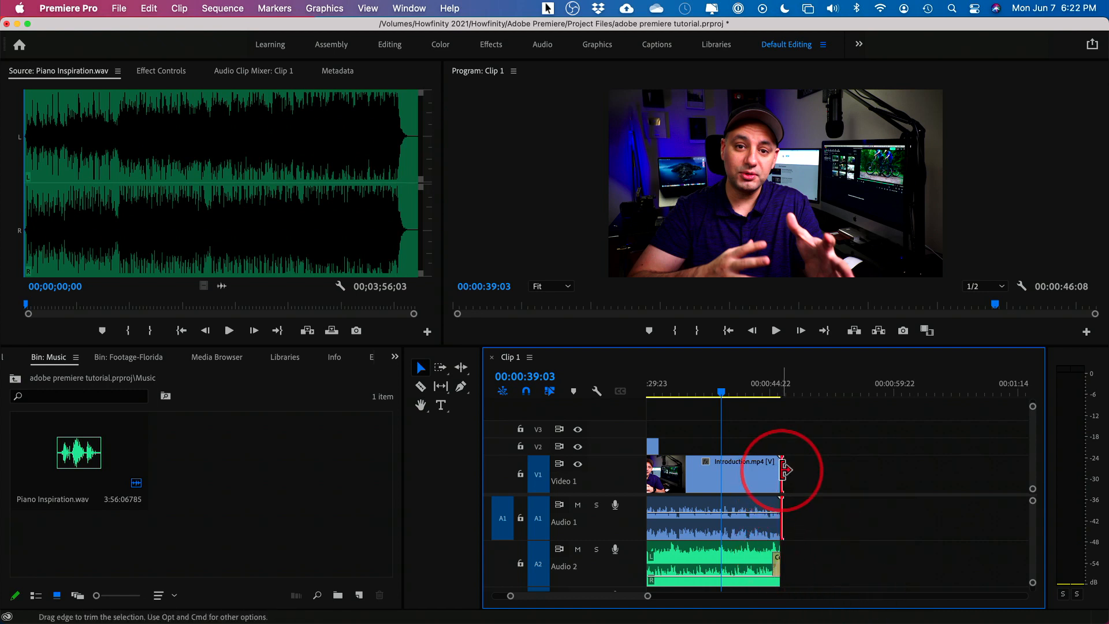
pyautogui.rightClick(784, 469)
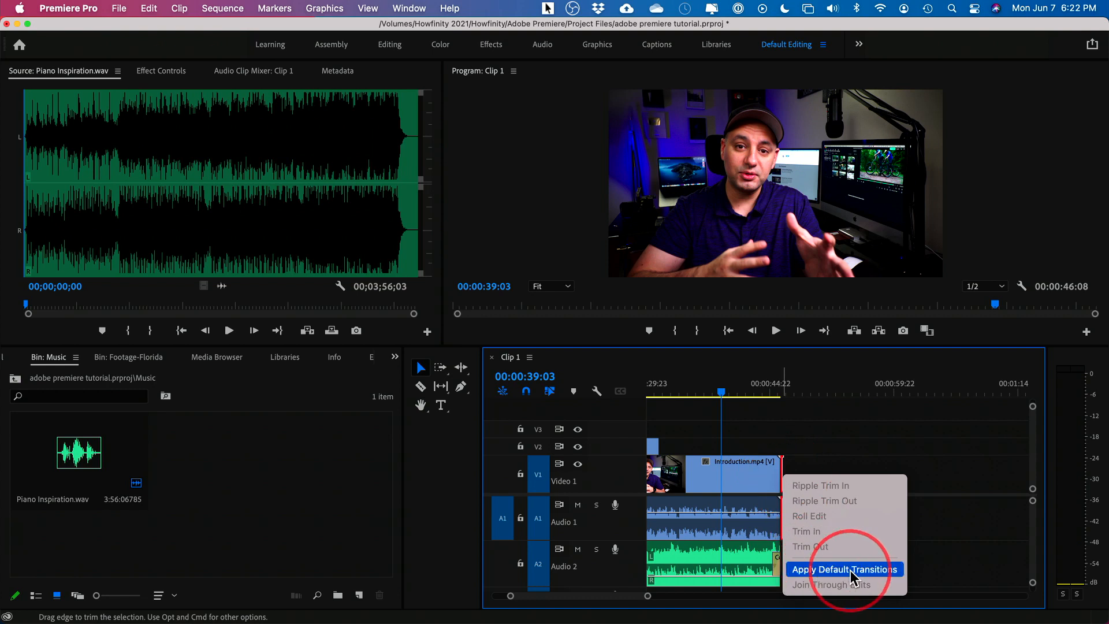
pyautogui.click(850, 570)
pyautogui.click(753, 392)
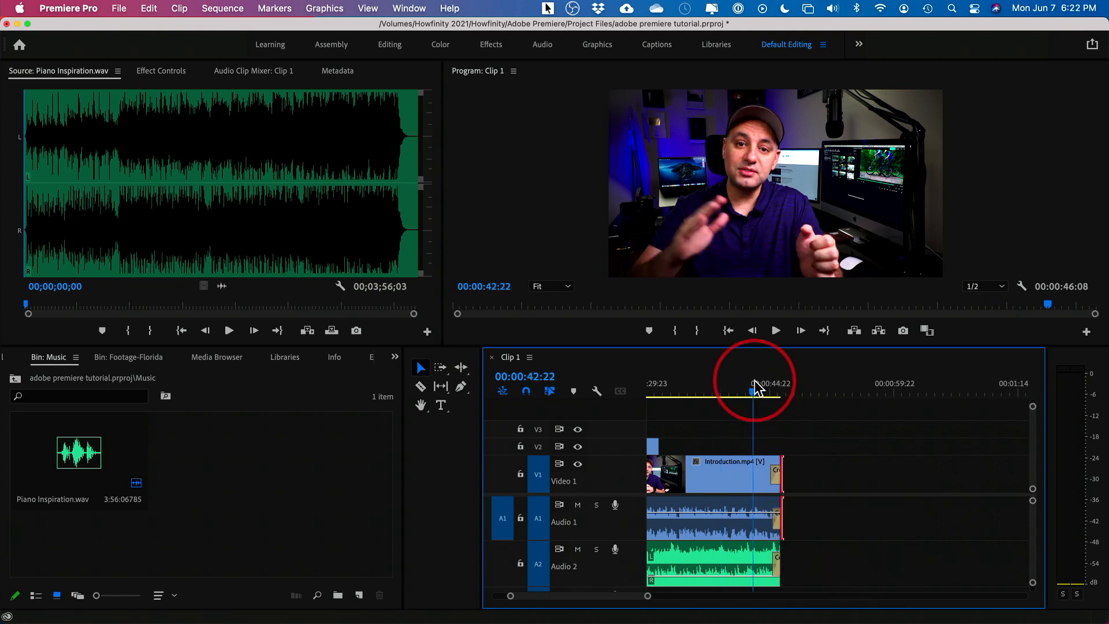
pyautogui.press('space')
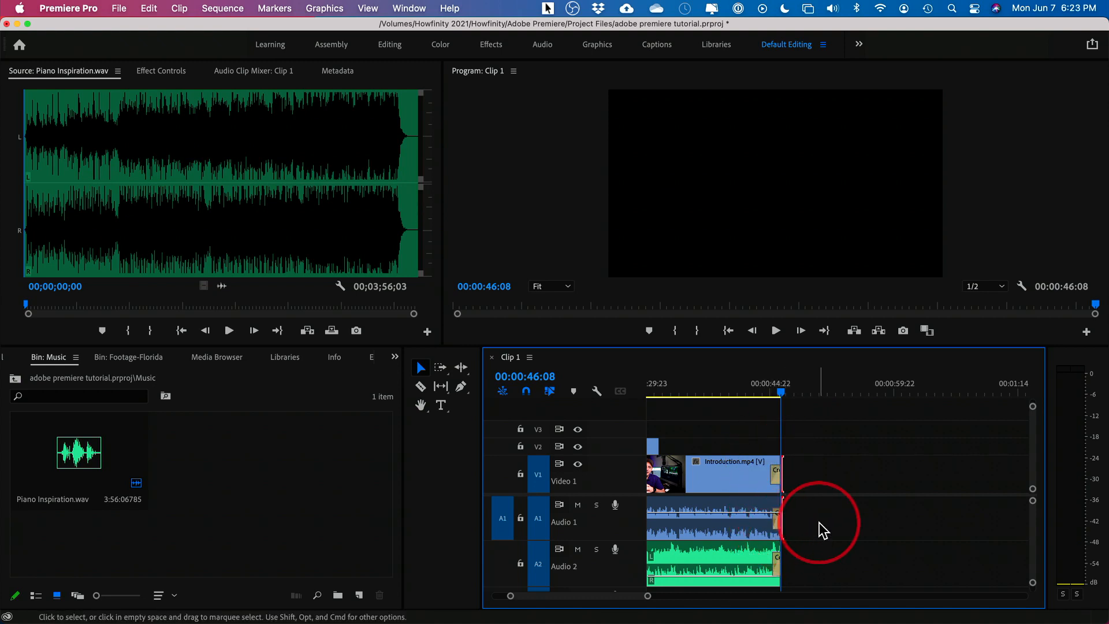
# Lengthen the Constant Power fades at the end of A1 and A2 to about 2 seconds each.
pyautogui.press('=')
pyautogui.press('=')
pyautogui.press('=')
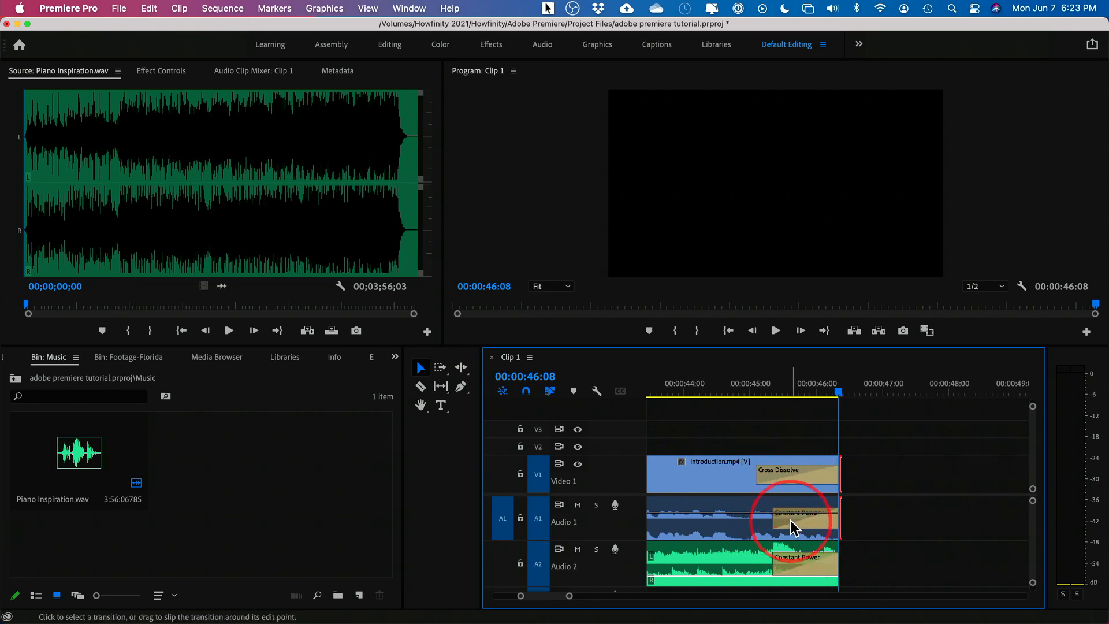
pyautogui.moveTo(771, 527); pyautogui.dragTo(700, 523)
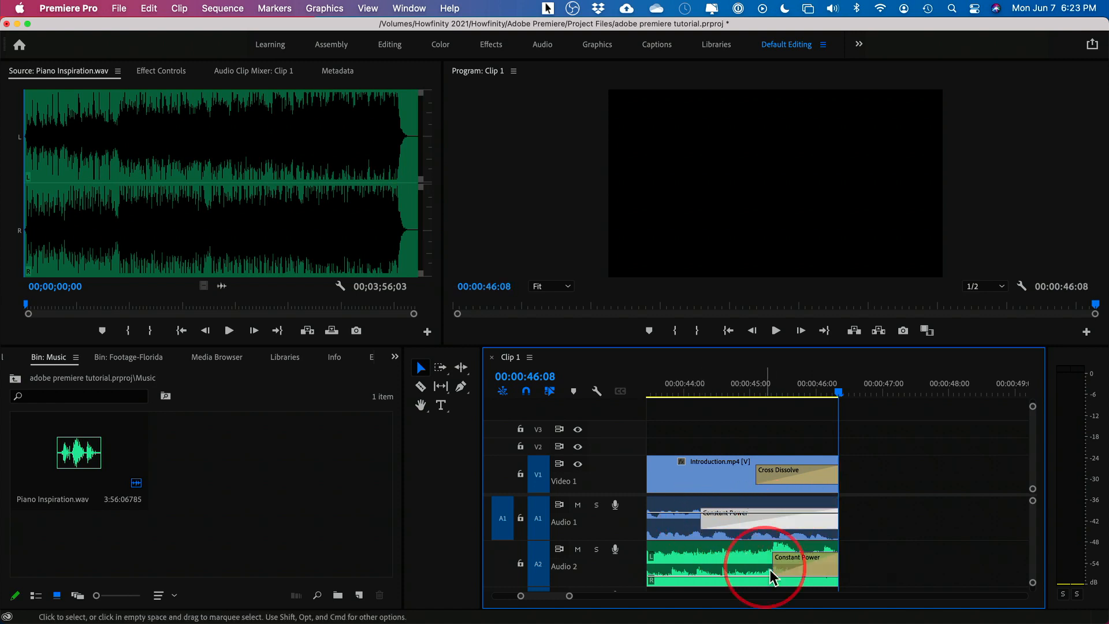
pyautogui.moveTo(773, 560); pyautogui.dragTo(699, 571)
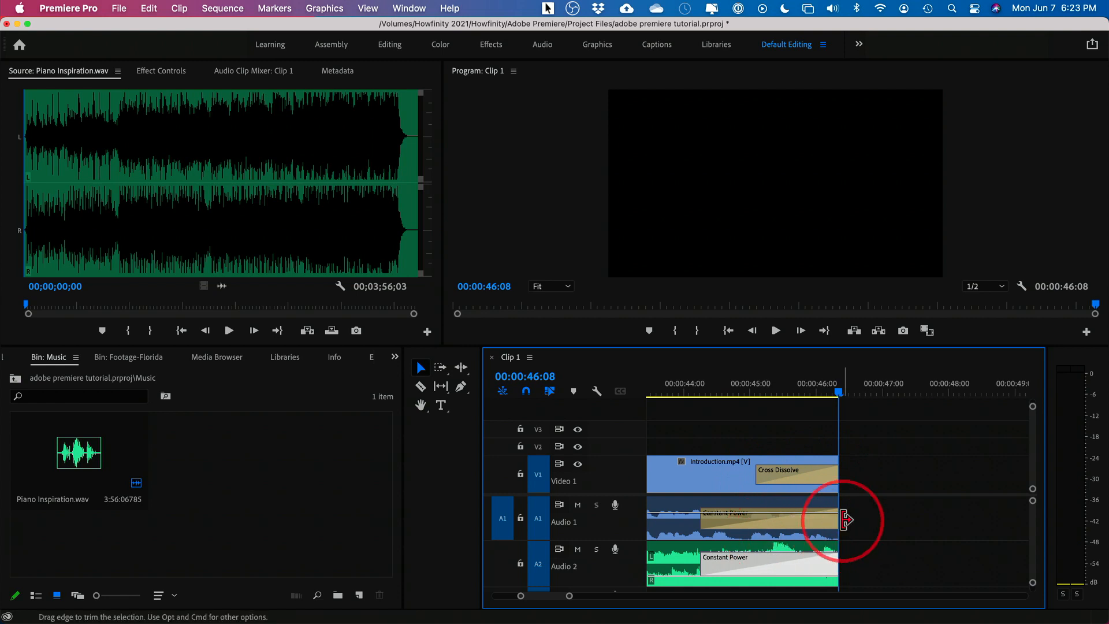
pyautogui.click(905, 516)
# Play the cut between Clip 2.mp4 and Clip 8.mp4 on V1 and place the playhead just before it at 00:00:22:12.
pyautogui.press('-')
pyautogui.press('-')
pyautogui.press('-')
pyautogui.press('-')
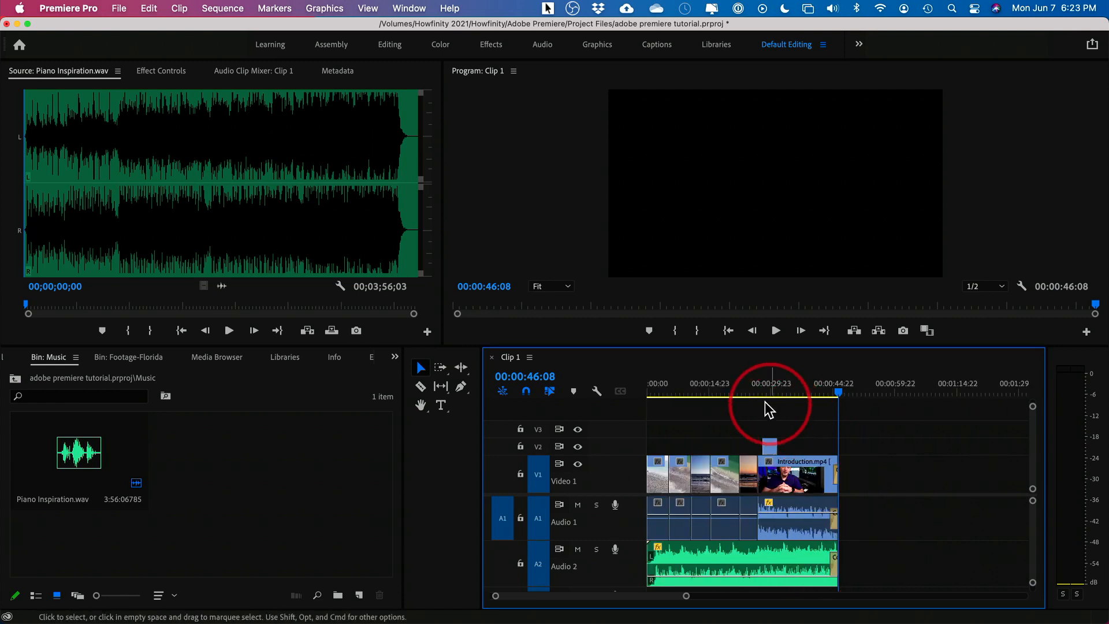
pyautogui.click(742, 393)
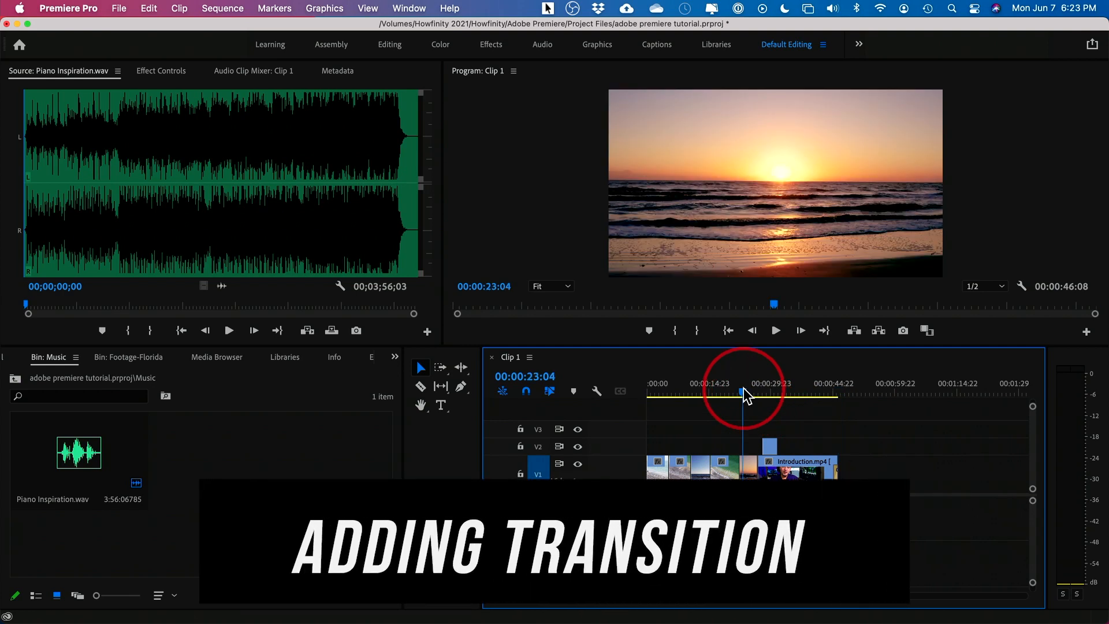
pyautogui.press('=')
pyautogui.press('=')
pyautogui.press('=')
pyautogui.press('=')
pyautogui.click(768, 397)
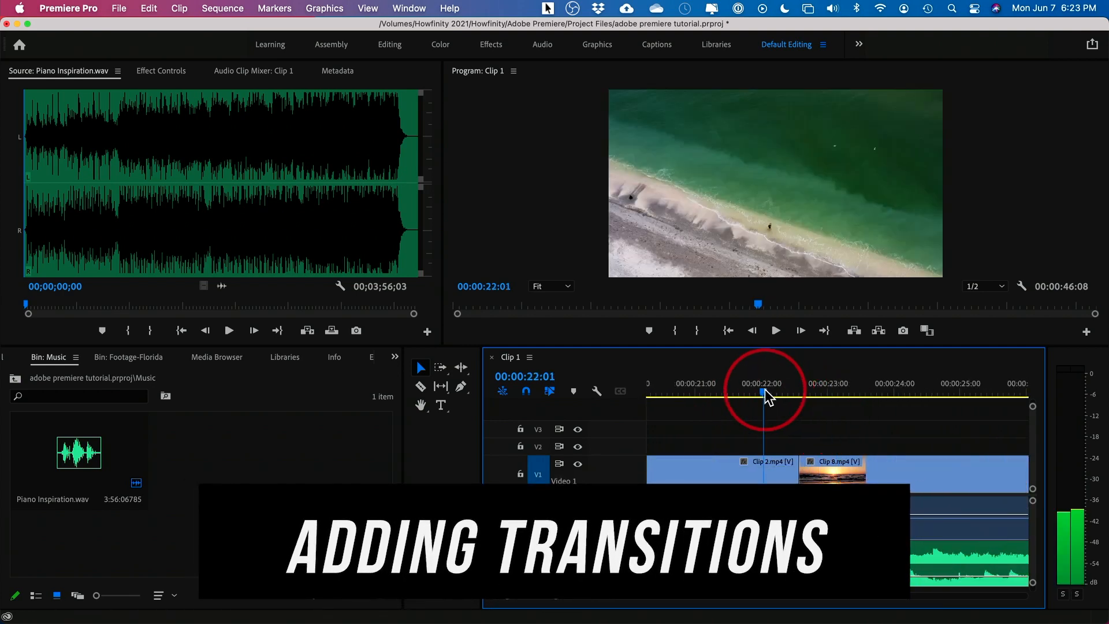
pyautogui.press('space')
pyautogui.click(717, 396)
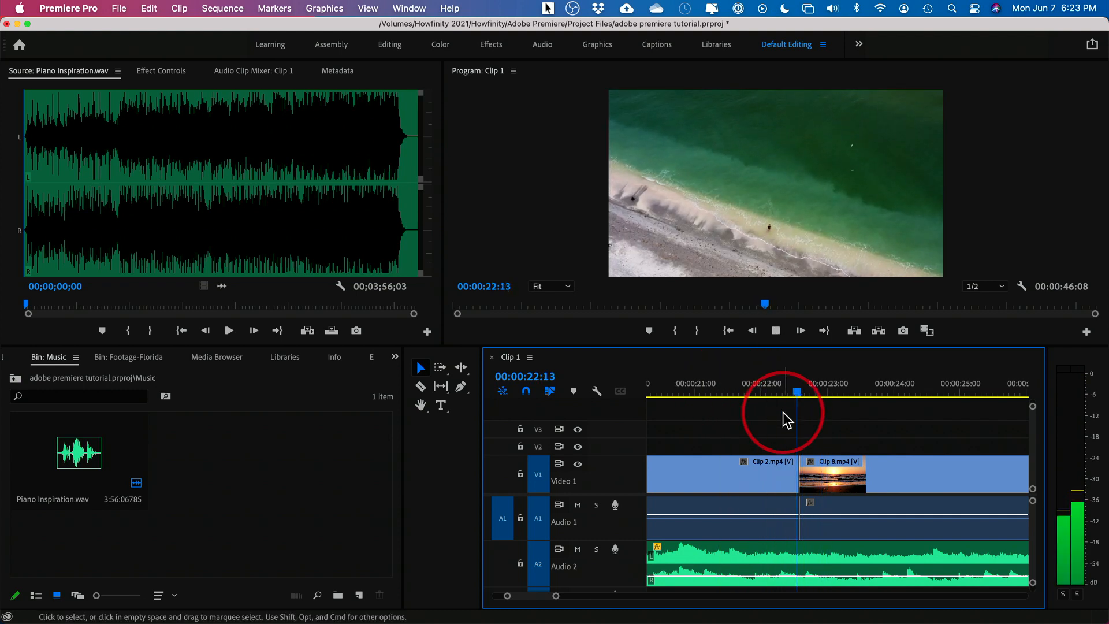
pyautogui.click(776, 331)
pyautogui.moveTo(756, 398); pyautogui.dragTo(796, 398)
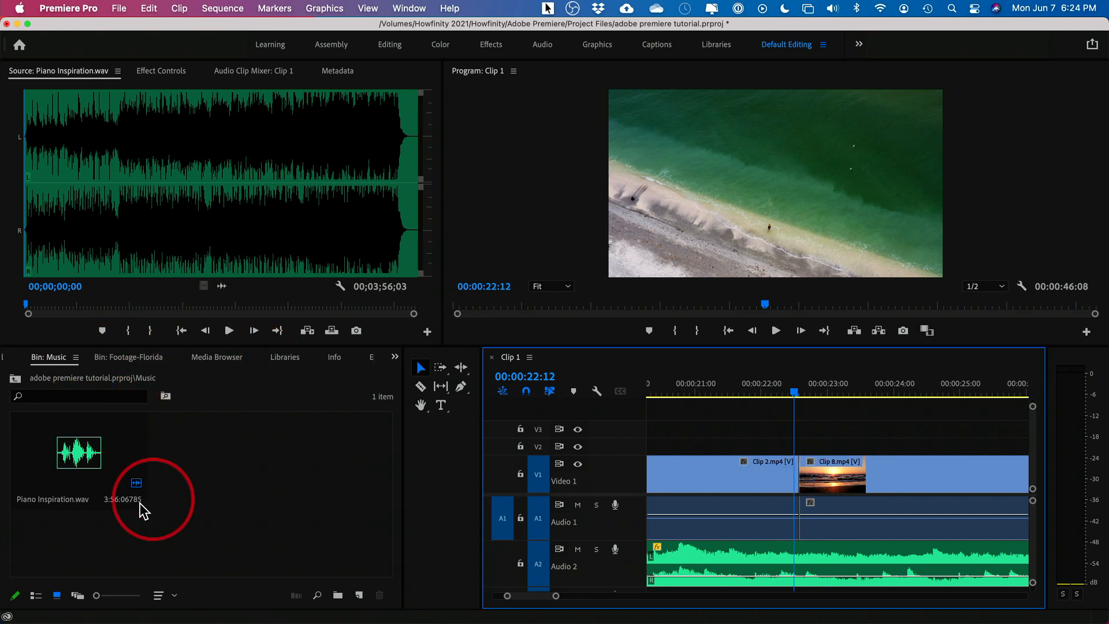
# Apply the Cross Dissolve video transition to the cut between Clip 2.mp4 and Clip 8.mp4 on V1 and play across it from 00:00:21:14.
pyautogui.scroll(-7, 193, 363)
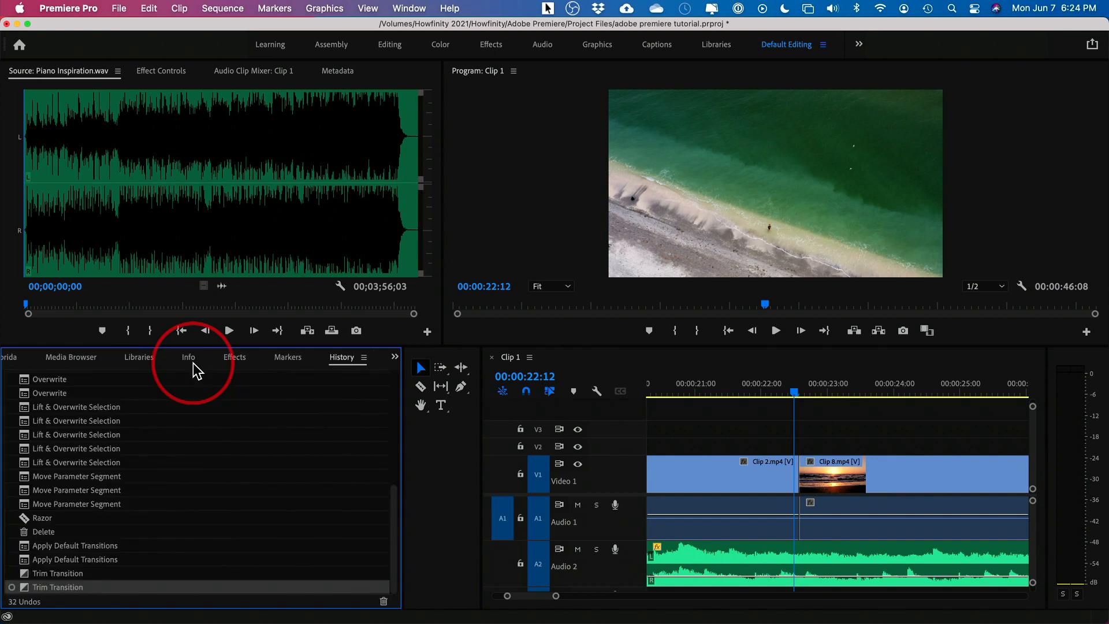
pyautogui.click(226, 358)
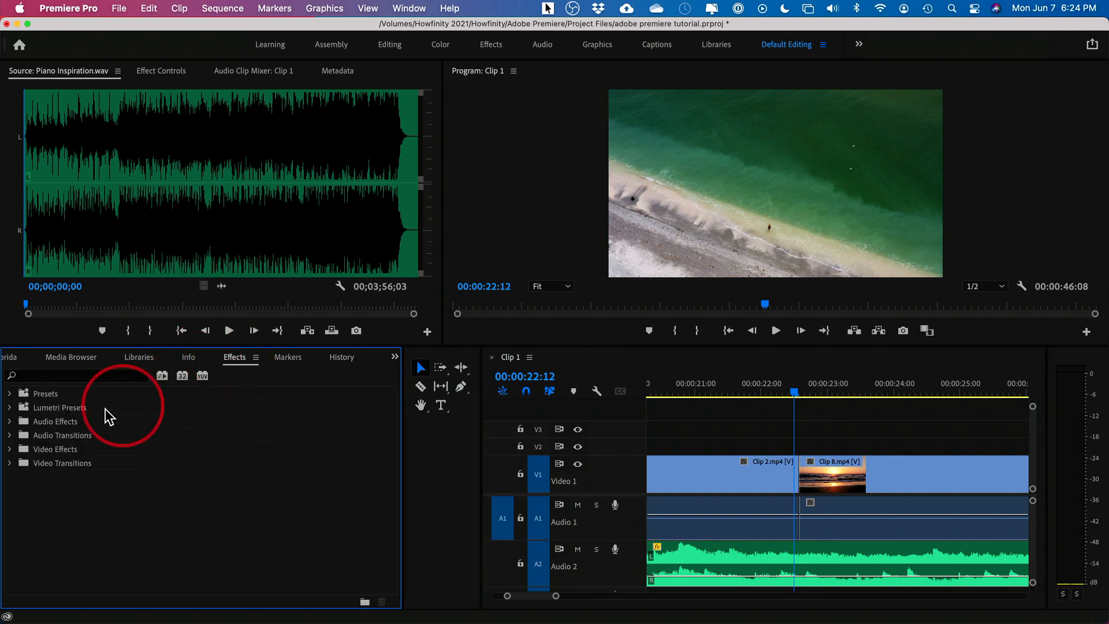
pyautogui.click(11, 463)
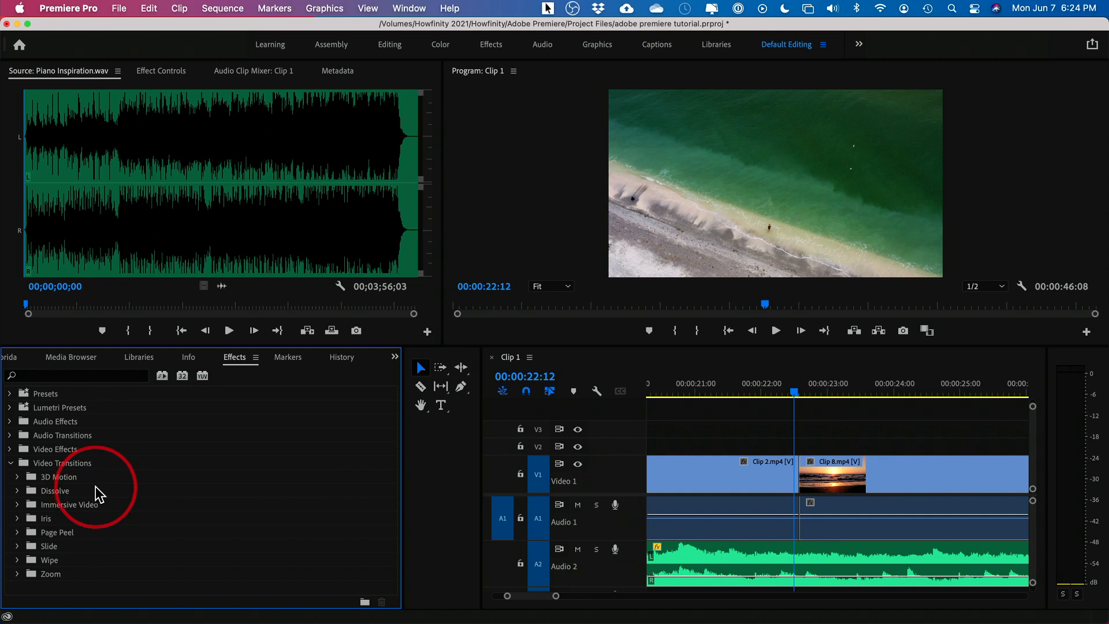
pyautogui.click(55, 491)
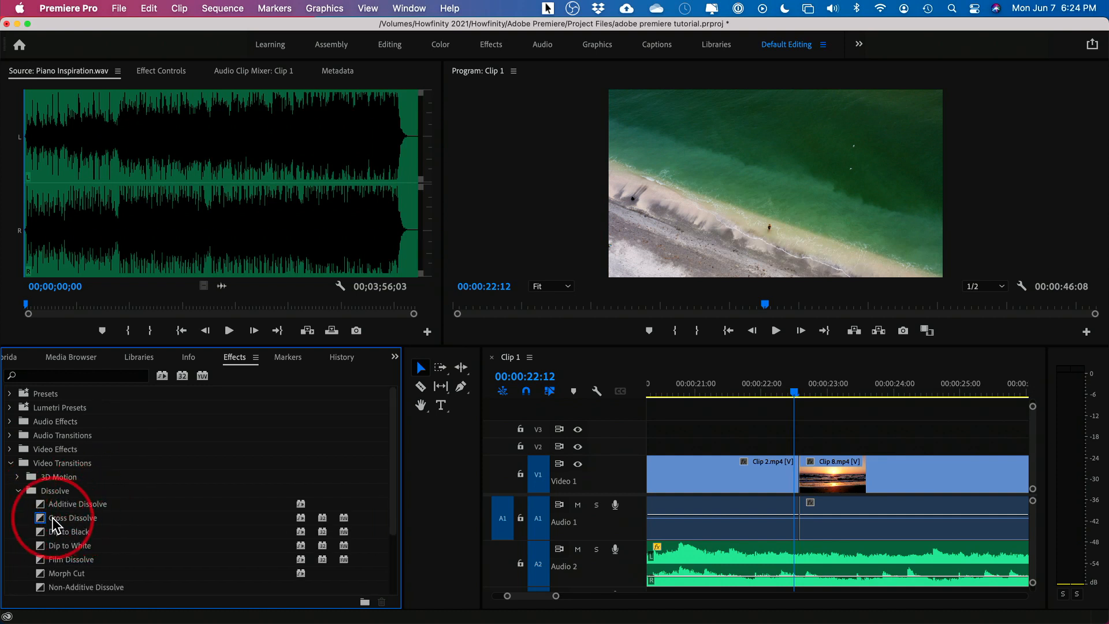
pyautogui.moveTo(41, 523); pyautogui.dragTo(793, 477)
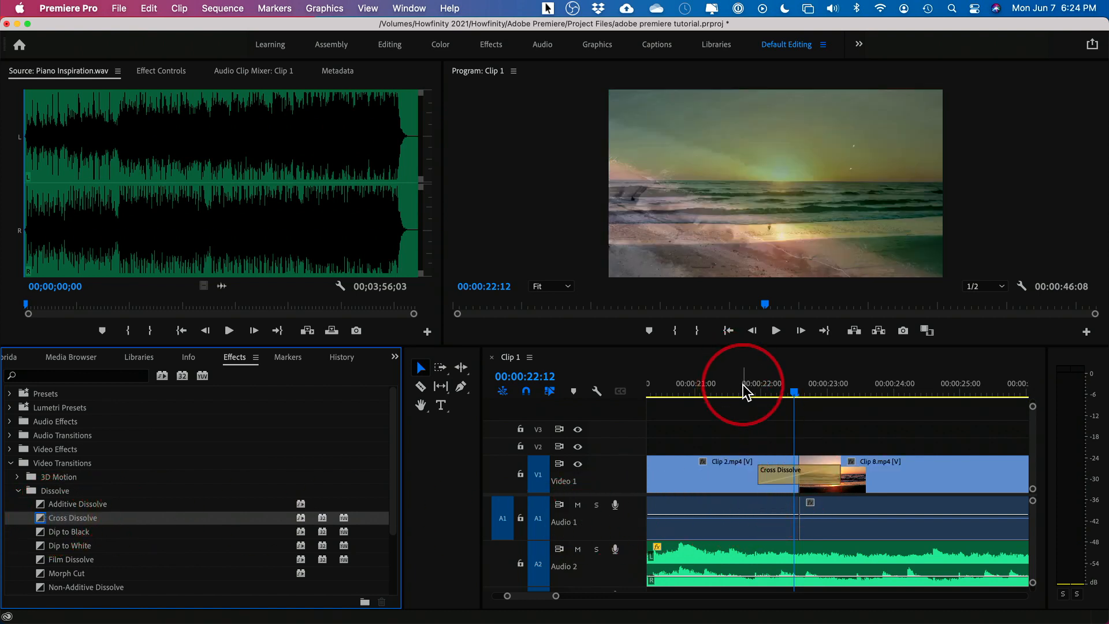
pyautogui.click(735, 384)
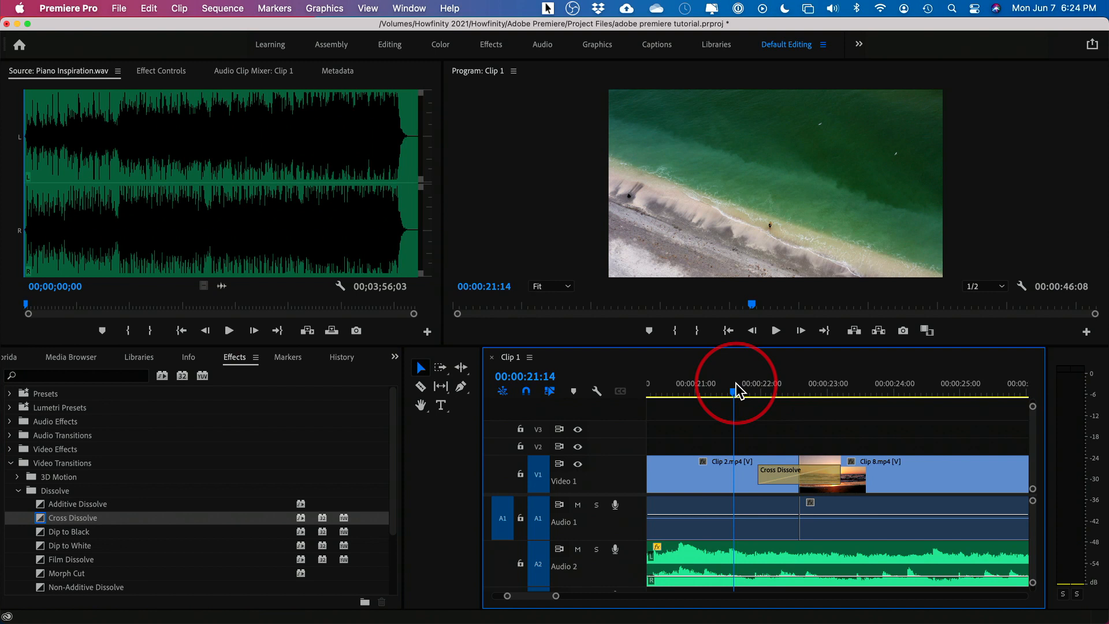
pyautogui.press('space')
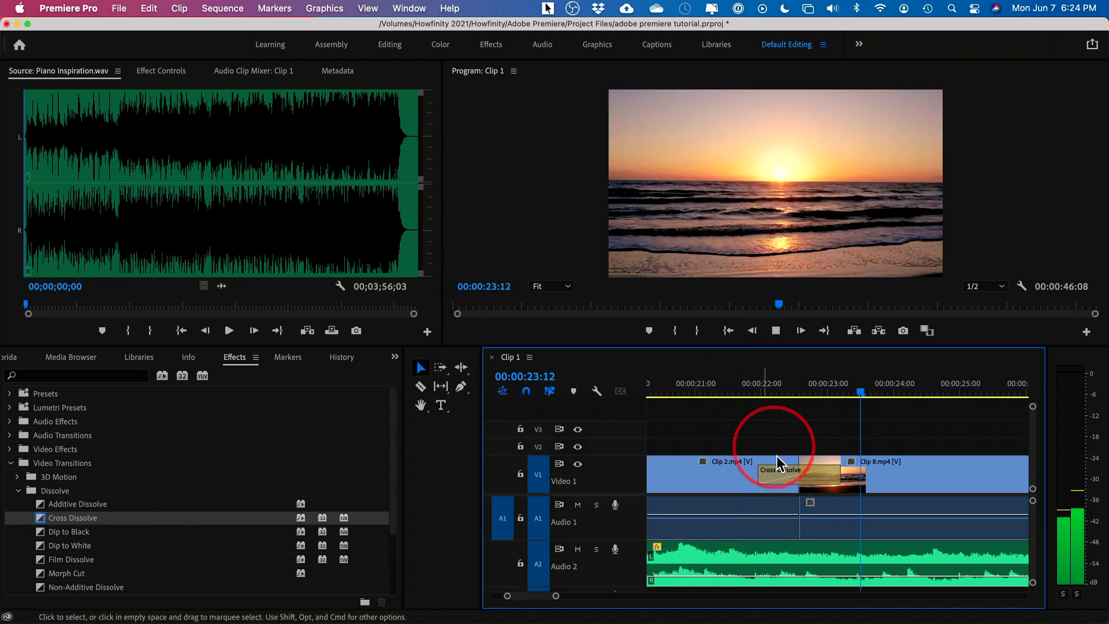
pyautogui.press('space')
# Replace the Cross Dissolve between Clip 2.mp4 and Clip 8.mp4 with Dip to Black and play across the cut.
pyautogui.click(779, 477)
pyautogui.press('Delete')
pyautogui.click(793, 388)
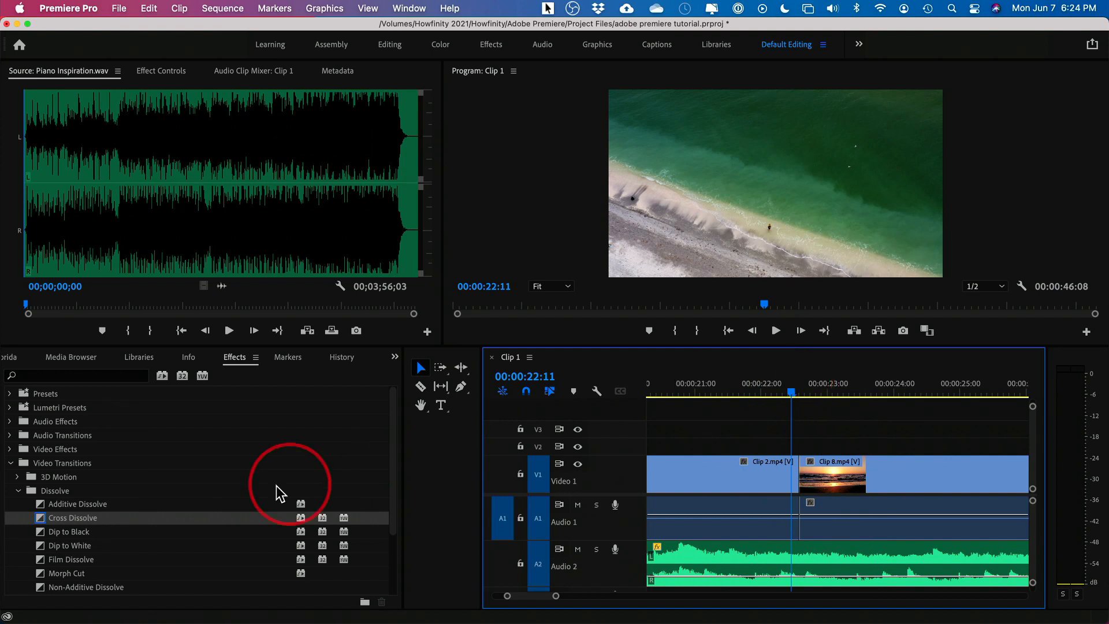
pyautogui.moveTo(43, 531); pyautogui.dragTo(797, 475)
pyautogui.click(738, 384)
pyautogui.press('space')
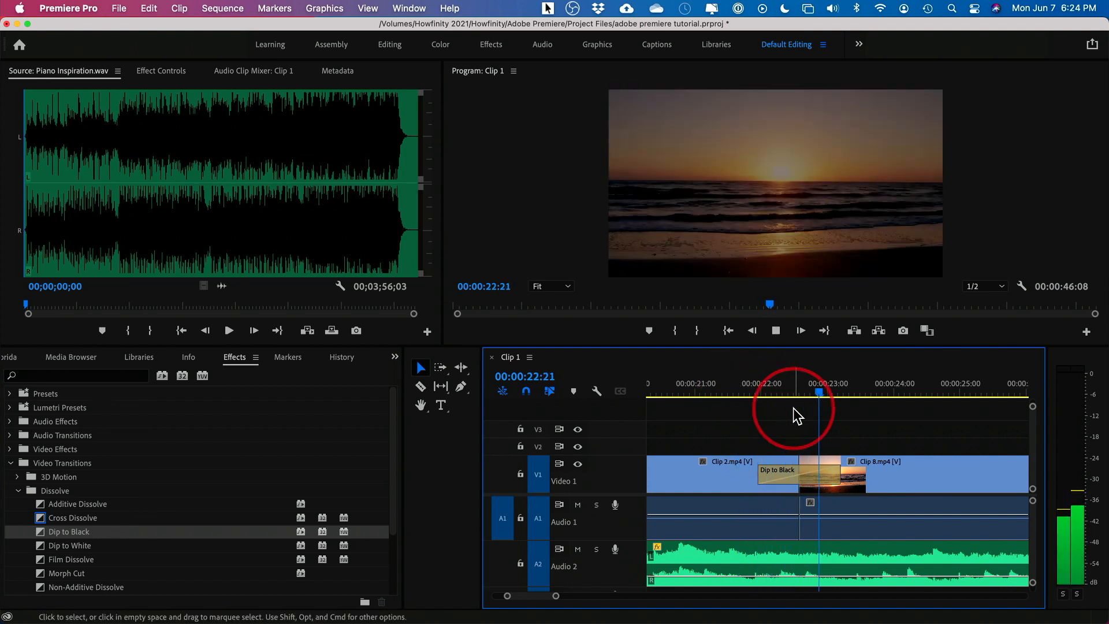
pyautogui.press('space')
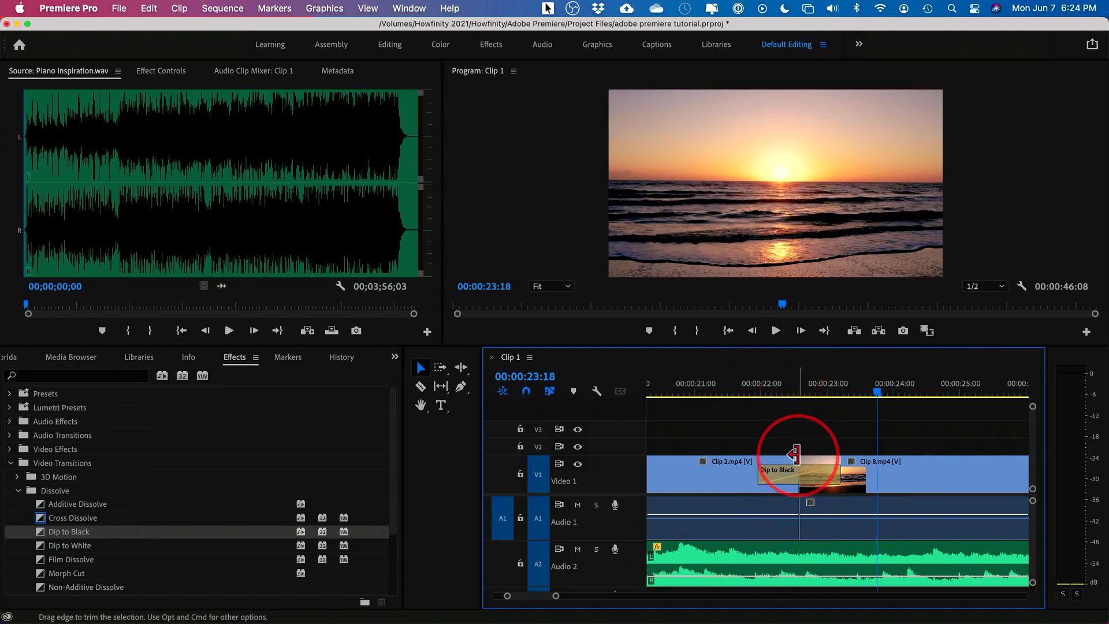
# Replace Dip to Black on the same cut with Film Dissolve and preview it from 00:00:21:11.
pyautogui.click(820, 483)
pyautogui.press('Delete')
pyautogui.scroll(-1, 96, 572)
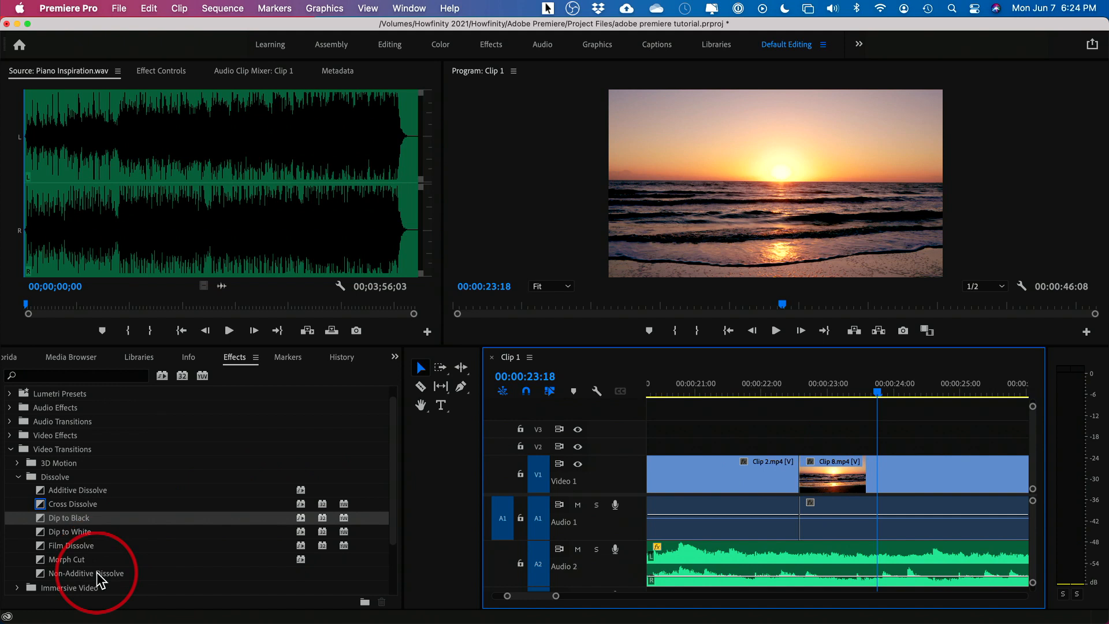
pyautogui.moveTo(43, 544); pyautogui.dragTo(804, 479)
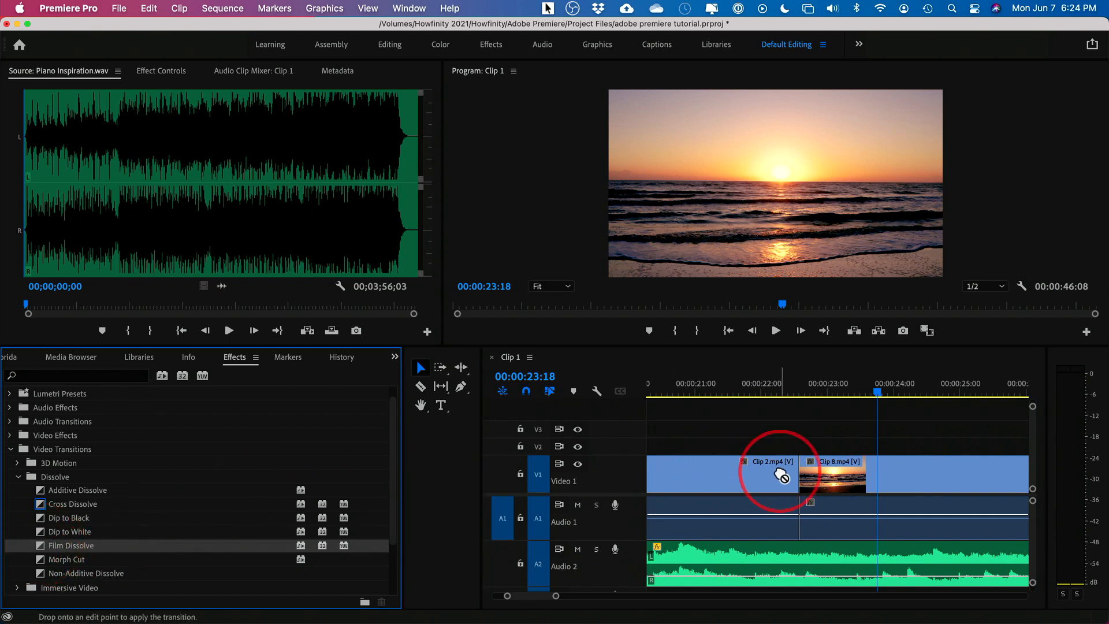
pyautogui.click(726, 391)
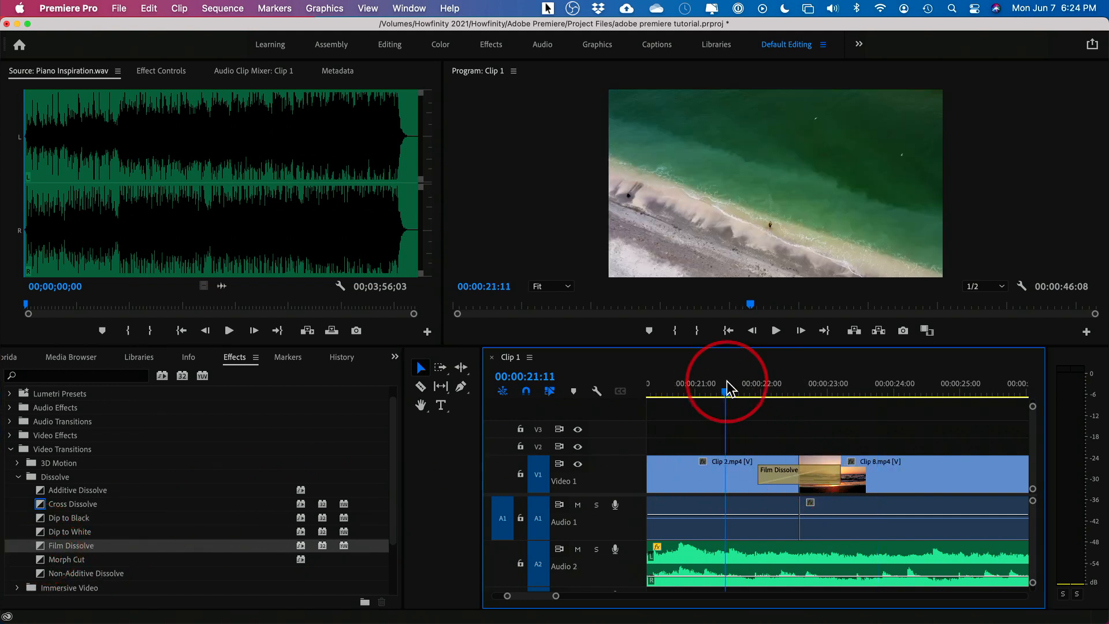
pyautogui.press('space')
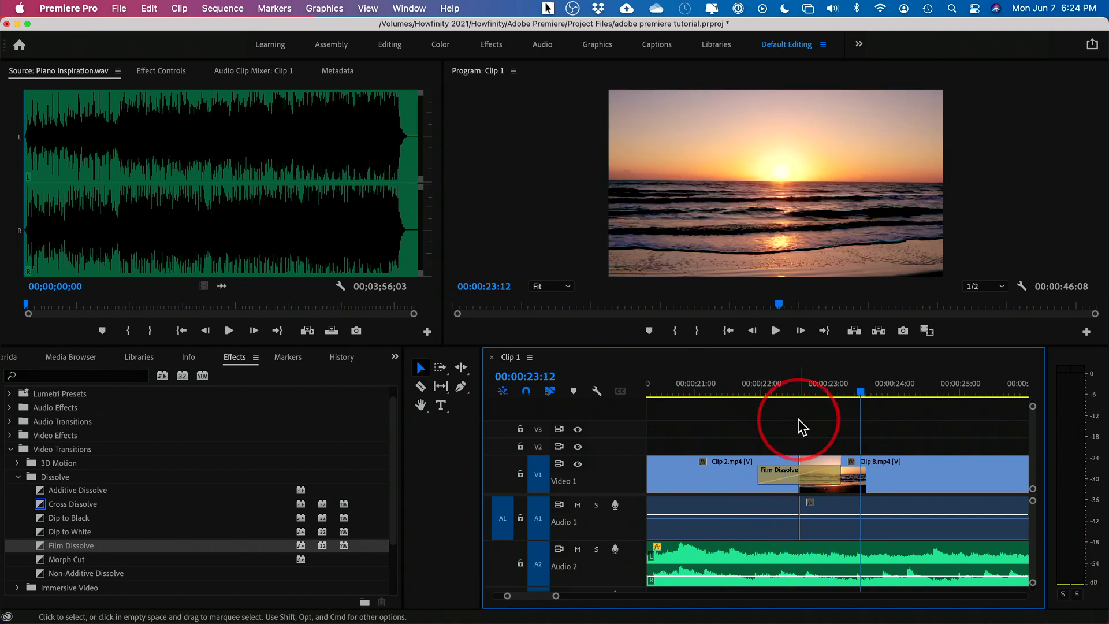
pyautogui.moveTo(775, 391); pyautogui.dragTo(821, 390)
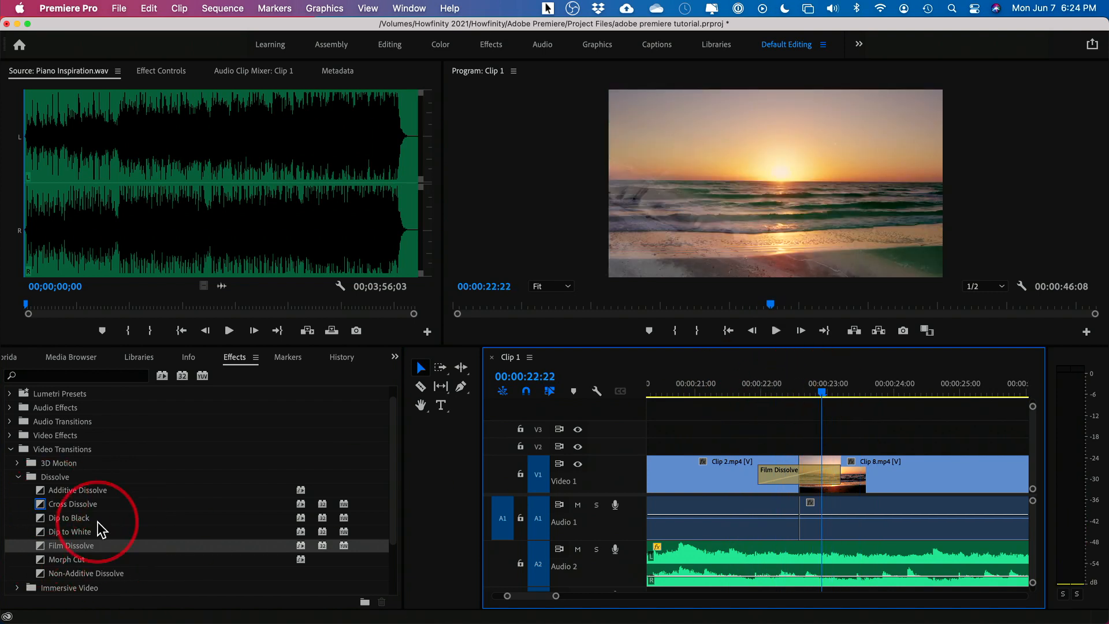
# Try the Page Peel transition in place of Film Dissolve, playing across the cut and removing the transition.
pyautogui.scroll(-3, 98, 527)
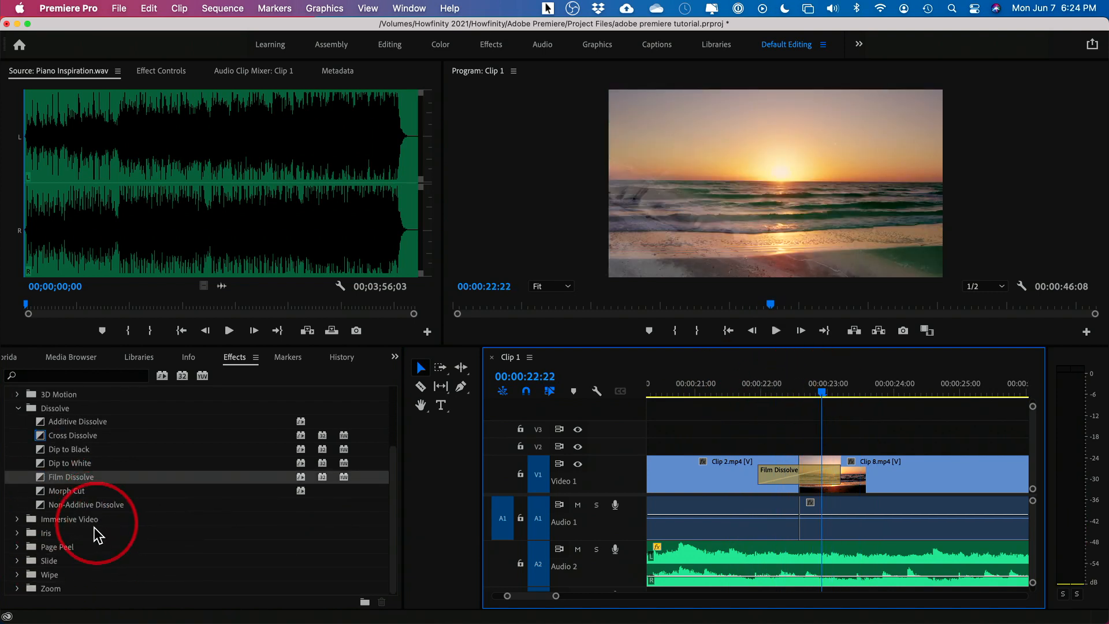
pyautogui.click(17, 547)
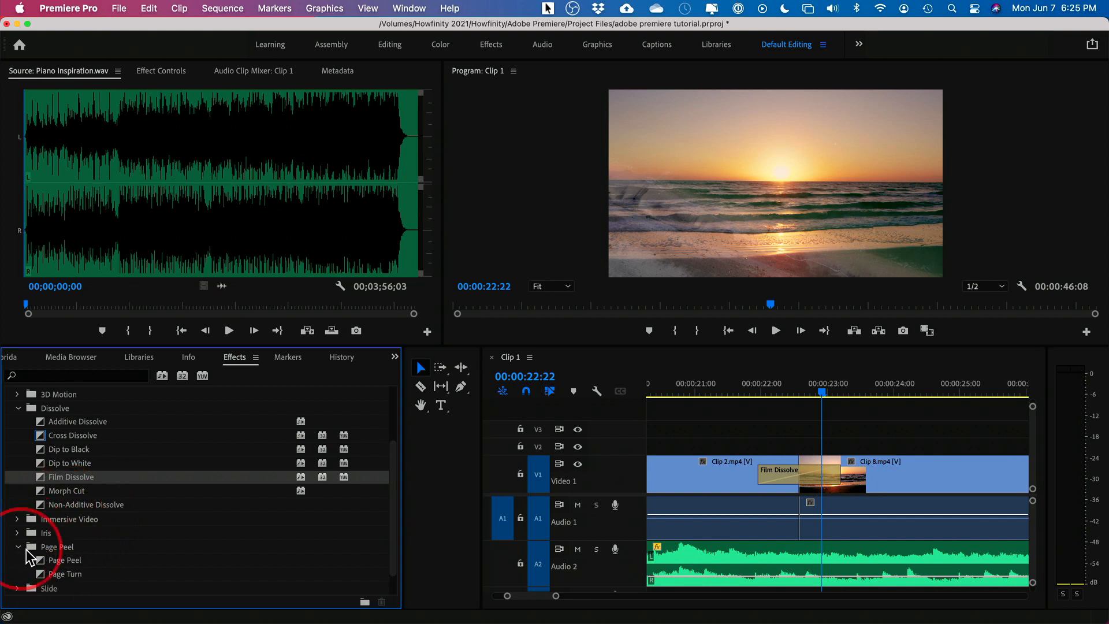
pyautogui.moveTo(58, 559); pyautogui.dragTo(800, 488)
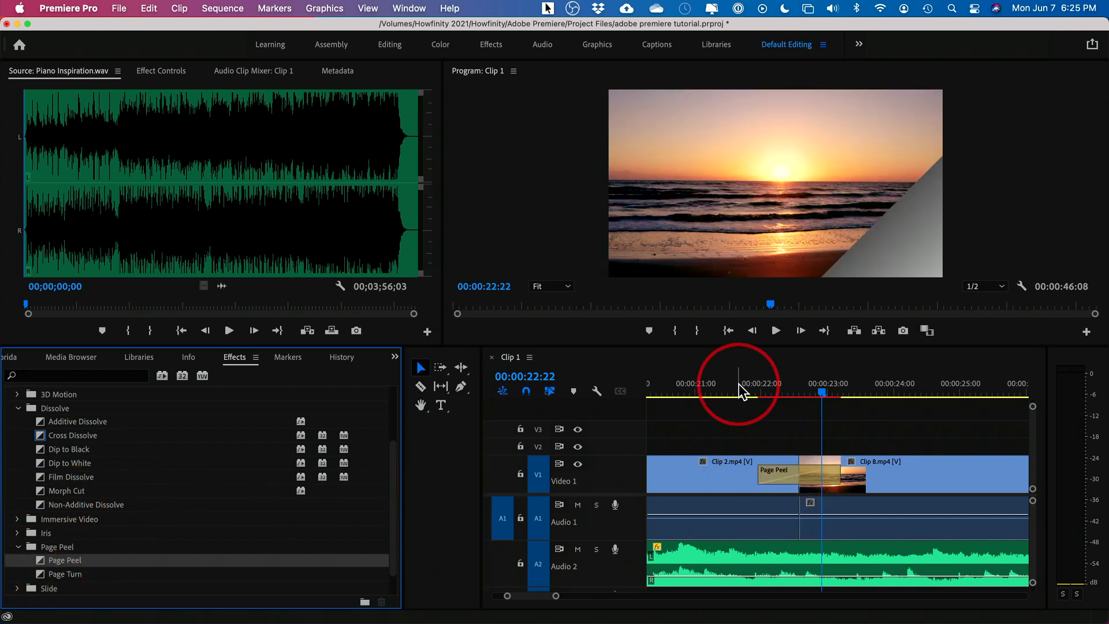
pyautogui.click(742, 393)
pyautogui.press('space')
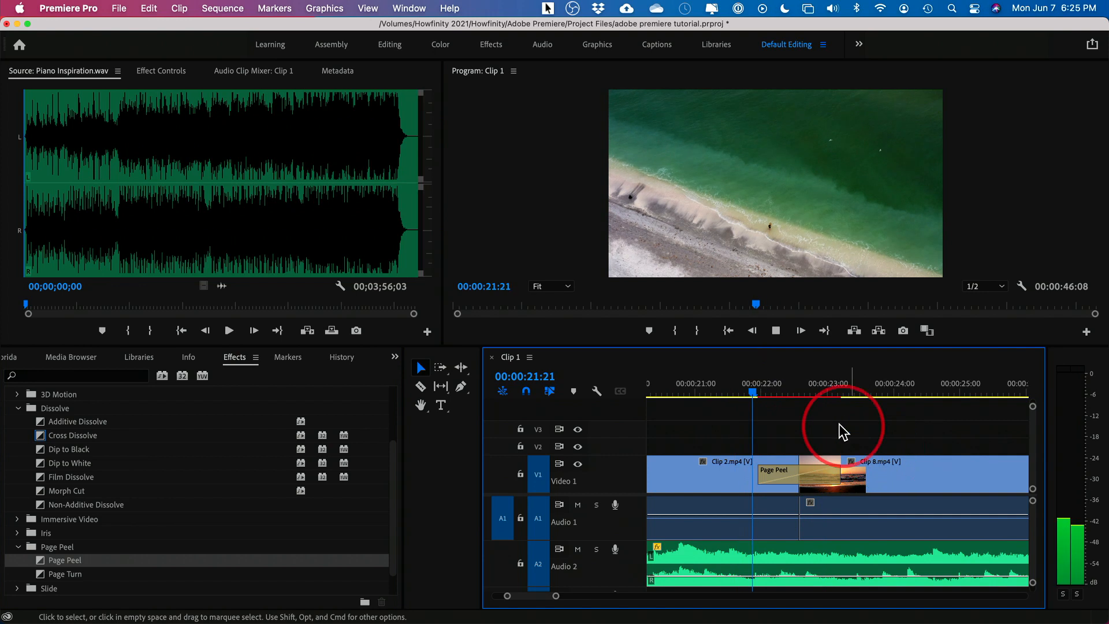
pyautogui.press('space')
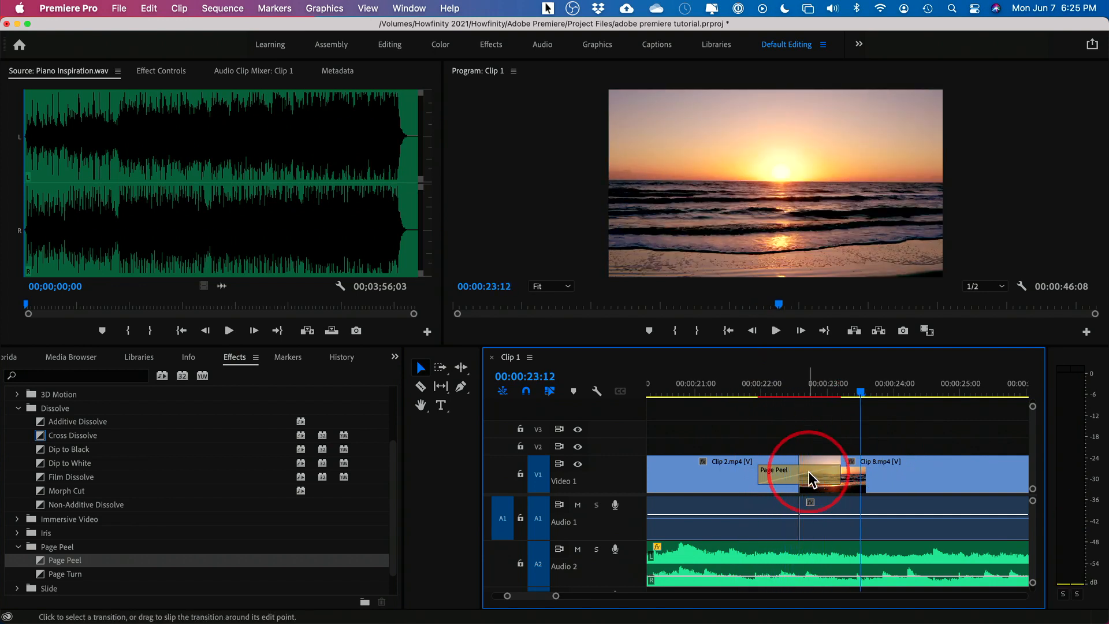
pyautogui.click(811, 480)
pyautogui.press('Delete')
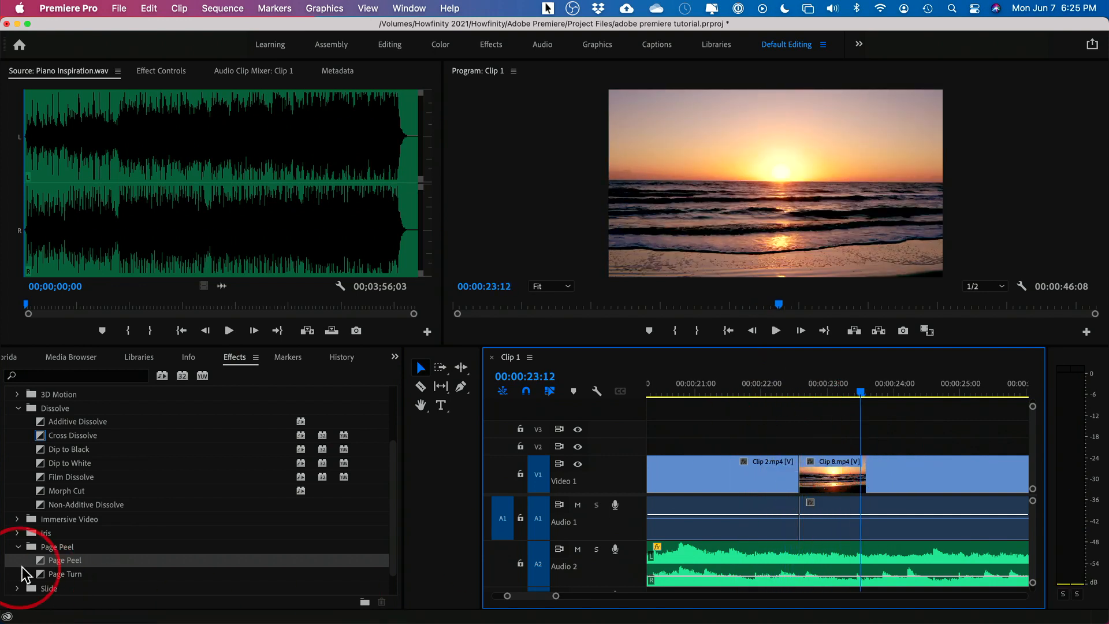
# Apply the Black & White effect from the Image Control video effects to Clip 8.mp4 on V1.
pyautogui.scroll(3, 87, 557)
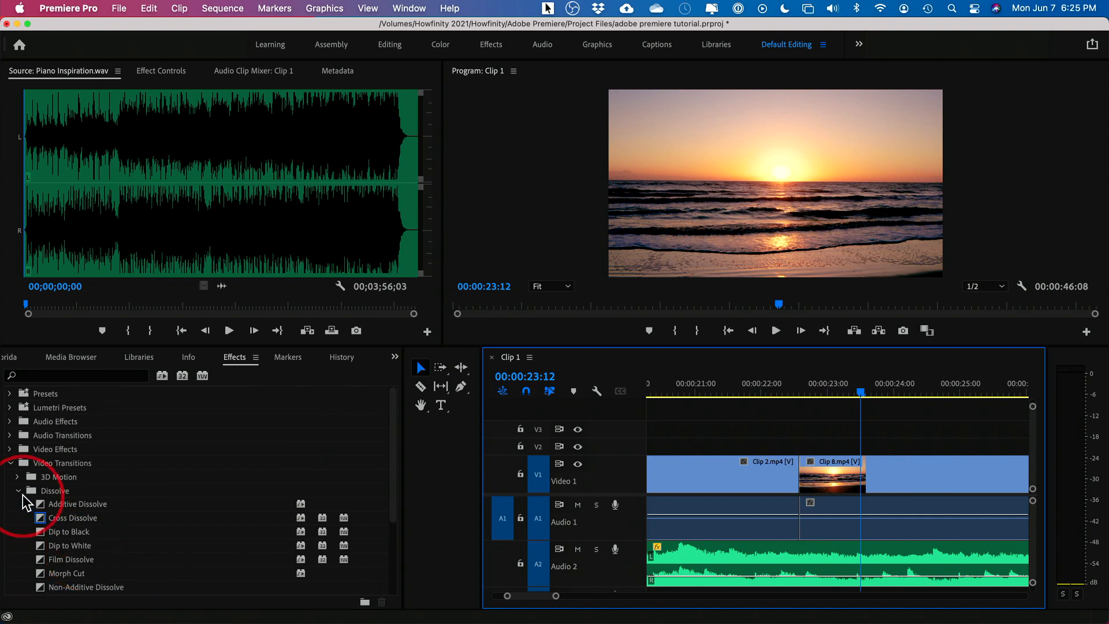
pyautogui.click(18, 491)
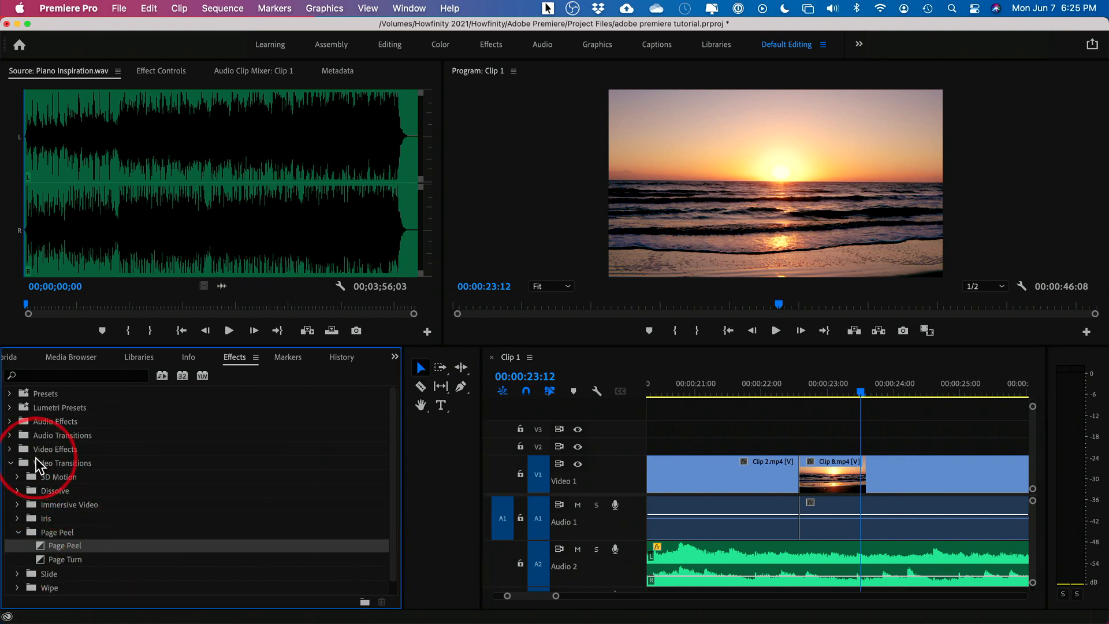
pyautogui.click(9, 449)
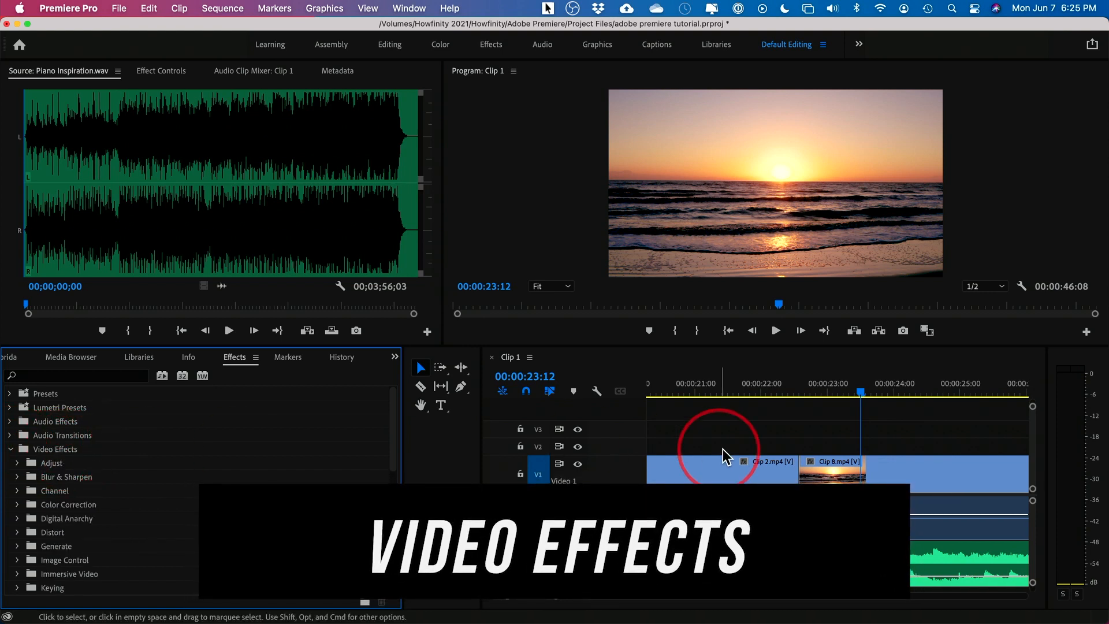
pyautogui.hscroll(5, 806, 463)
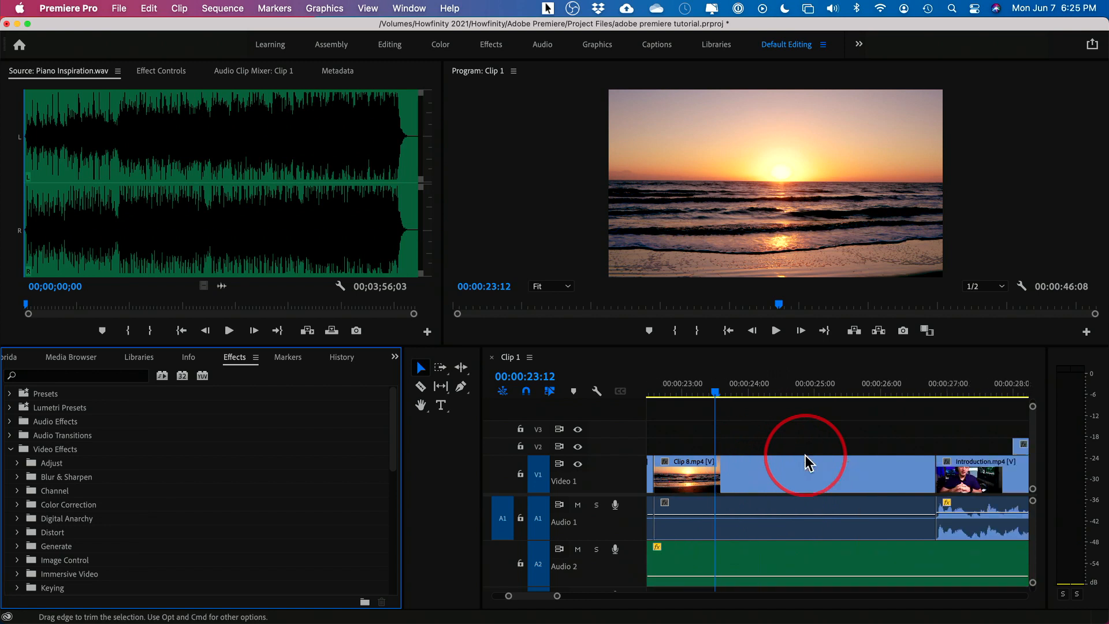
pyautogui.hscroll(-2, 807, 462)
pyautogui.click(783, 484)
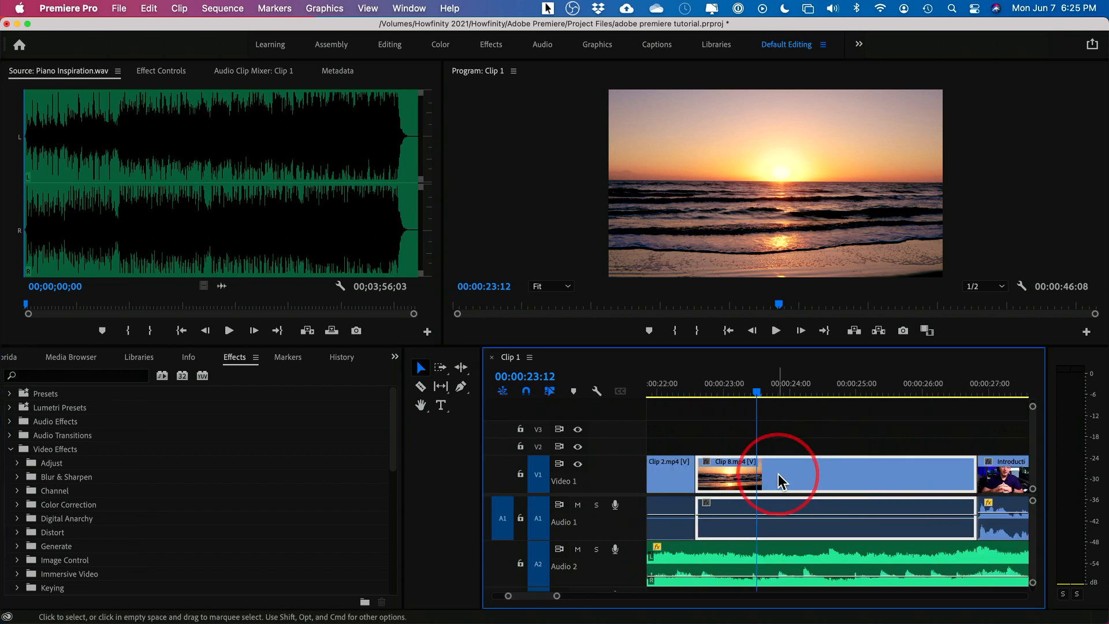
pyautogui.scroll(-3, 147, 527)
pyautogui.scroll(-7, 147, 526)
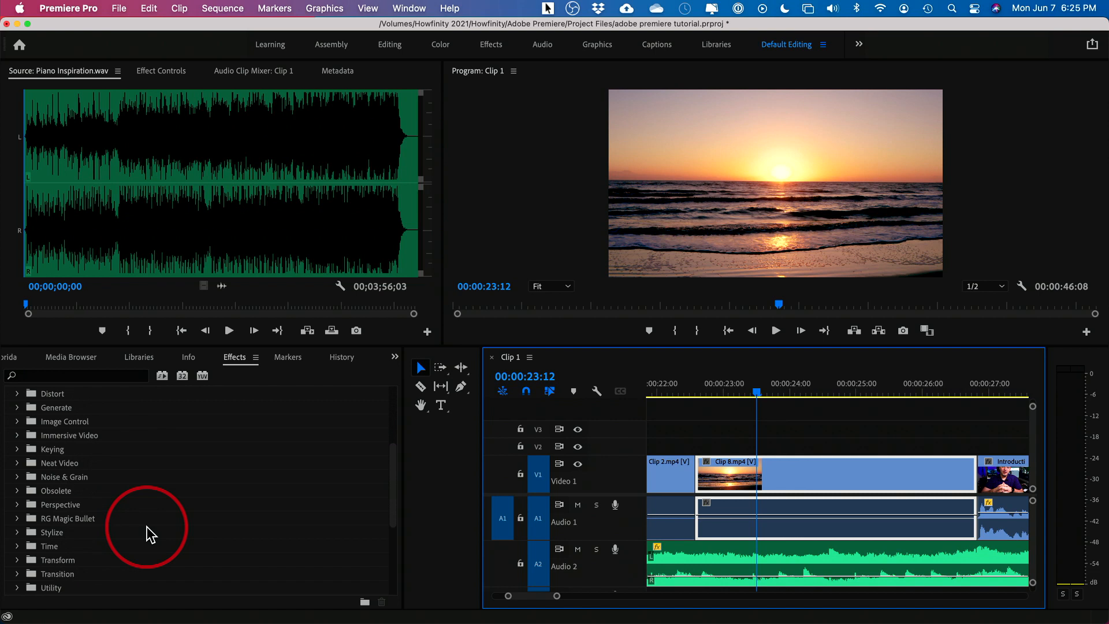
pyautogui.click(17, 421)
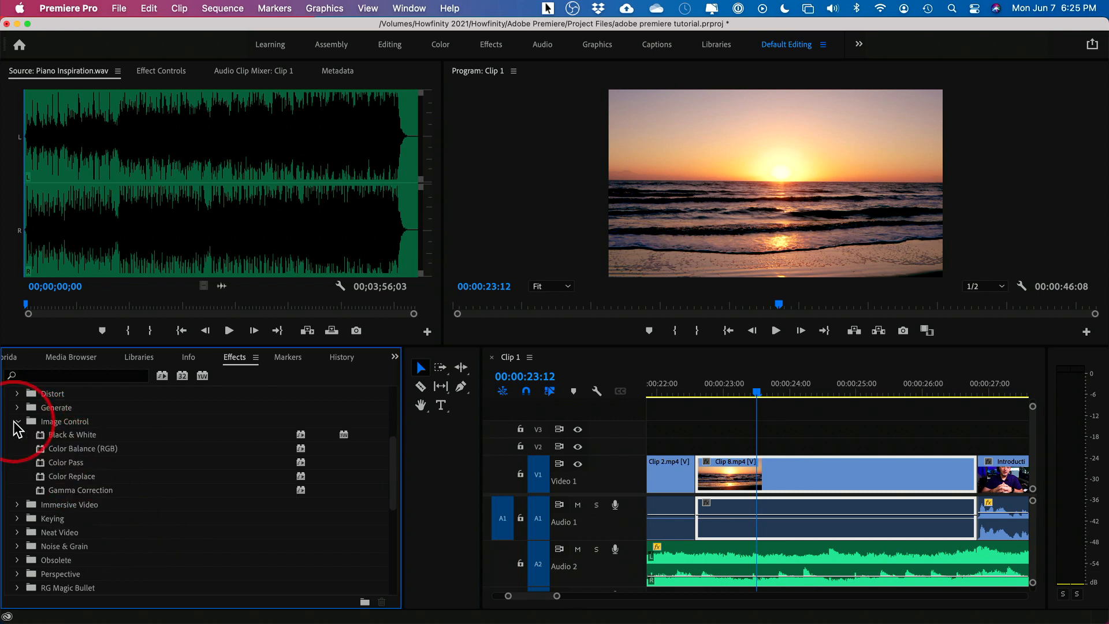
pyautogui.moveTo(41, 440); pyautogui.dragTo(871, 488)
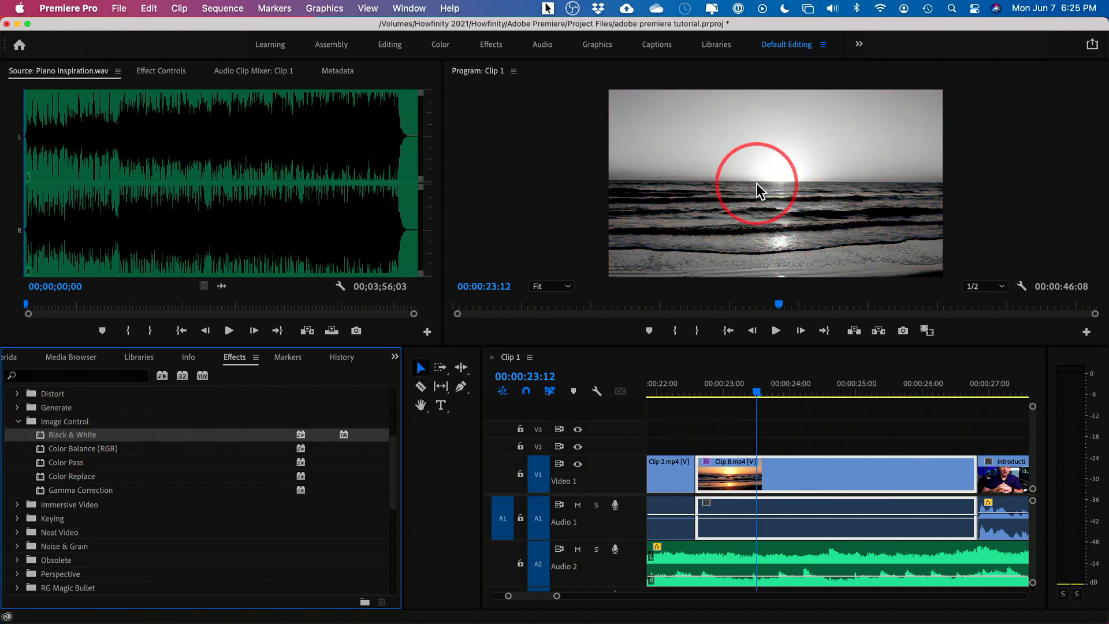
# Open the effect settings of Clip 8.mp4 and delete its Black & White effect.
pyautogui.click(784, 487)
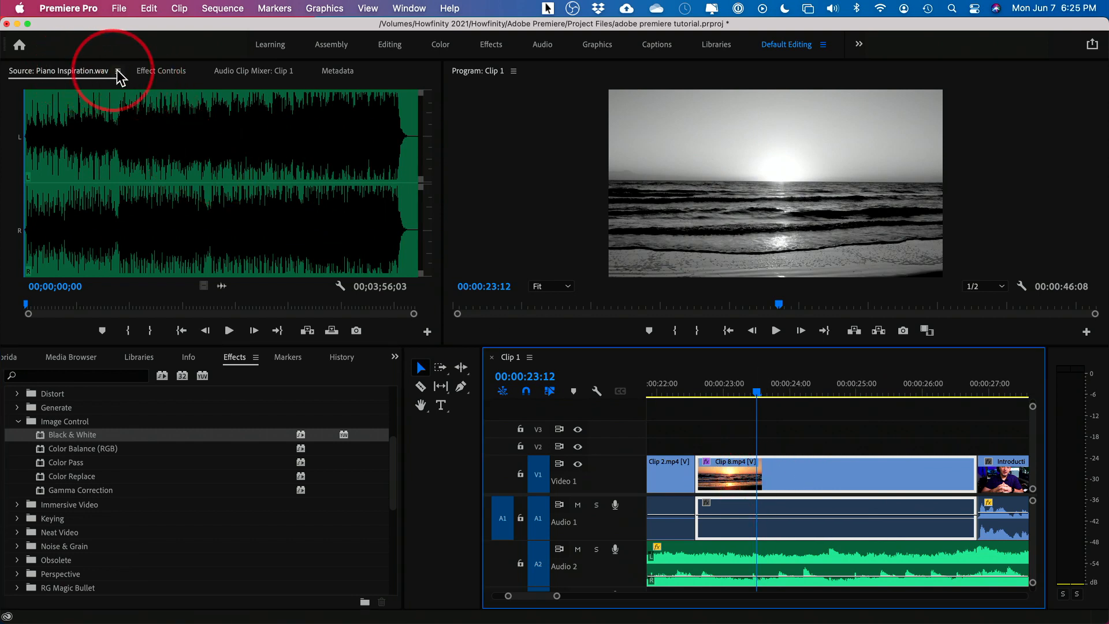
pyautogui.click(154, 71)
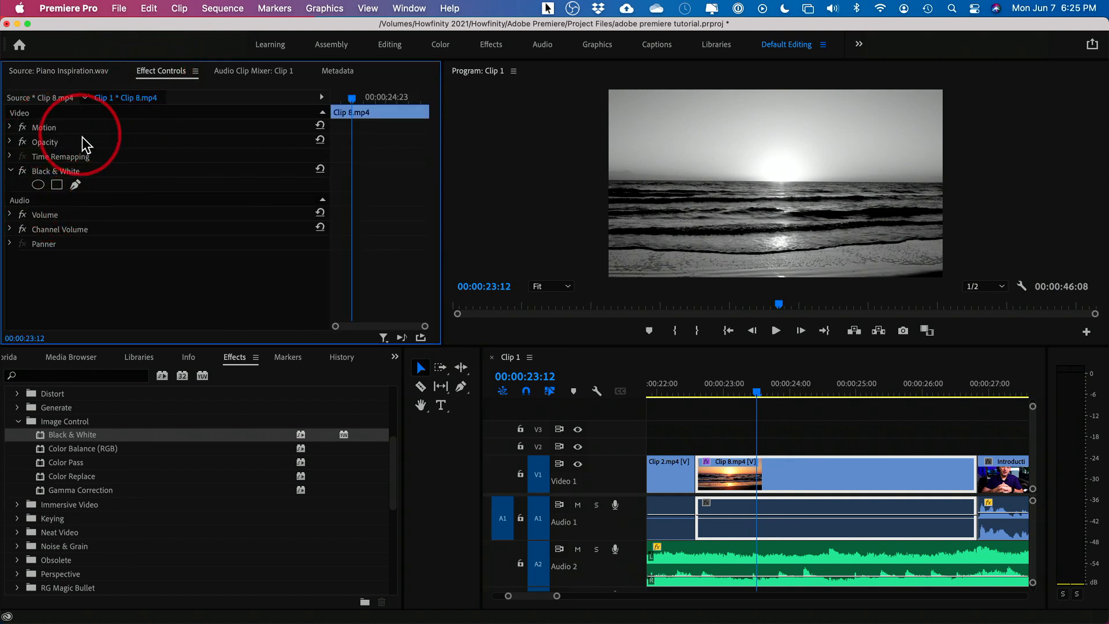
pyautogui.click(64, 173)
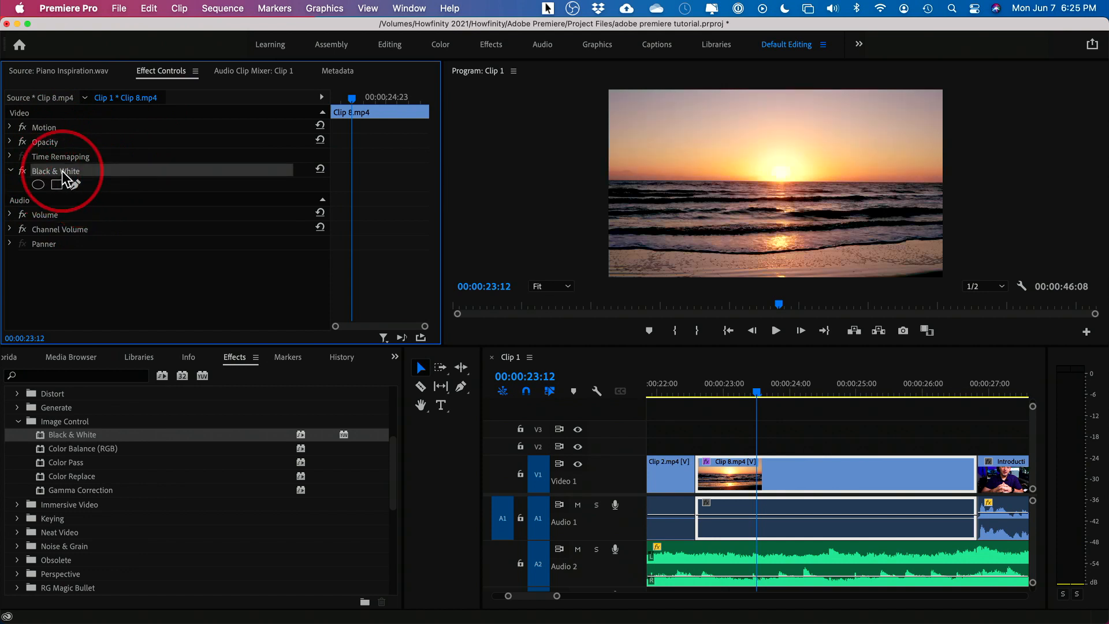
pyautogui.press('Delete')
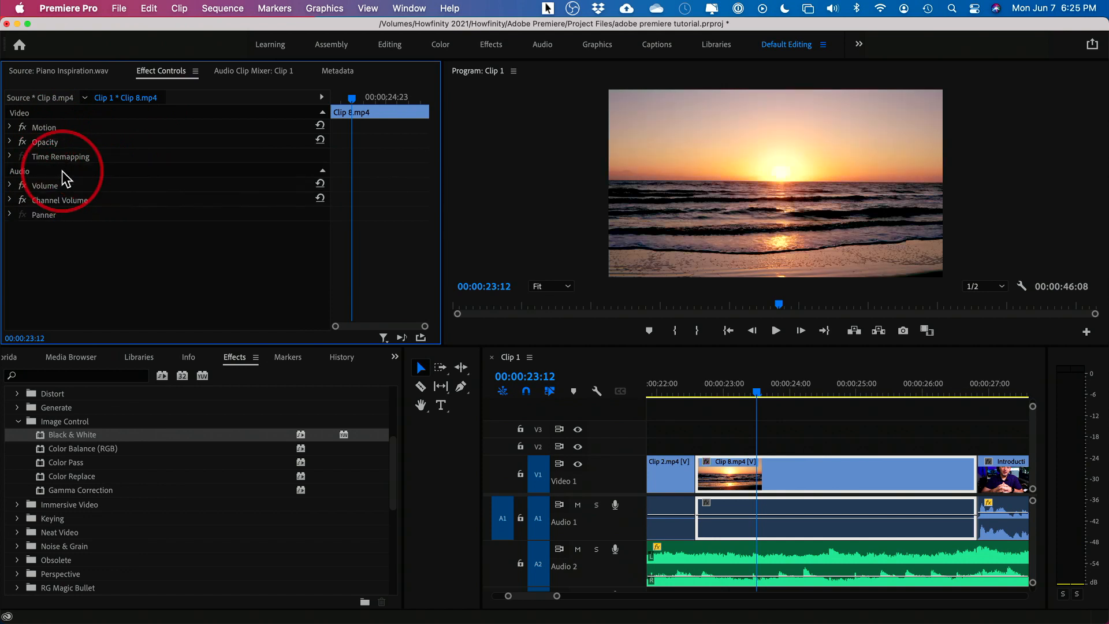
# Apply the Lens Distortion effect from the Distort video effects to Clip 8.mp4 and set its Curvature to -28.
pyautogui.click(19, 421)
pyautogui.click(18, 407)
pyautogui.moveTo(40, 442); pyautogui.dragTo(864, 480)
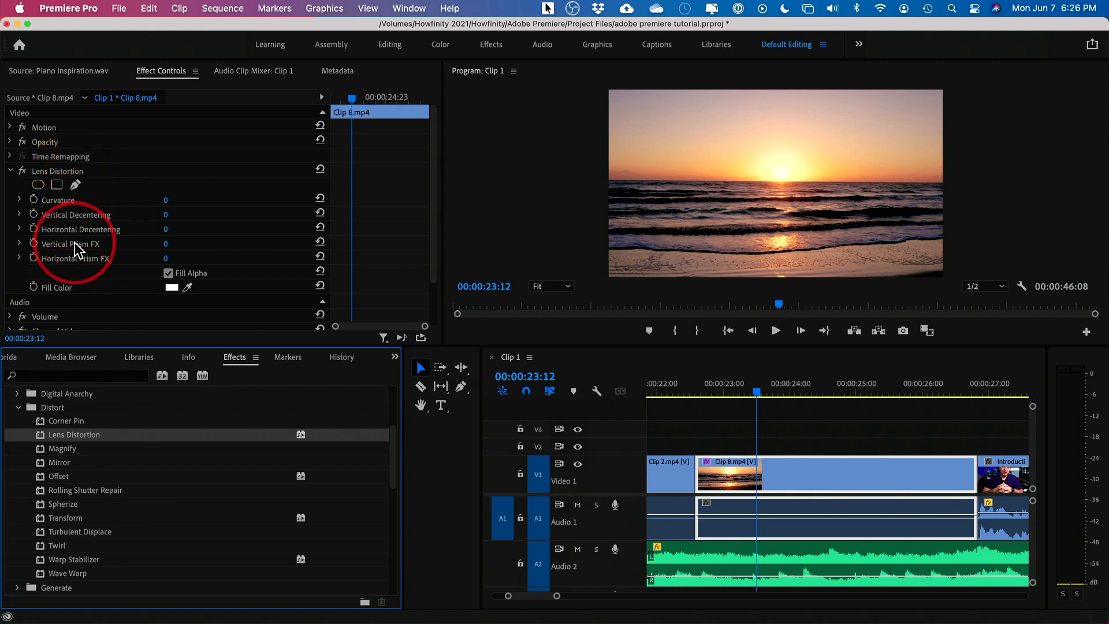
pyautogui.moveTo(162, 200)
pyautogui.mouseDown()
pyautogui.moveTo(116, 200)
pyautogui.moveTo(166, 200)
pyautogui.moveTo(152, 200)
pyautogui.mouseUp()
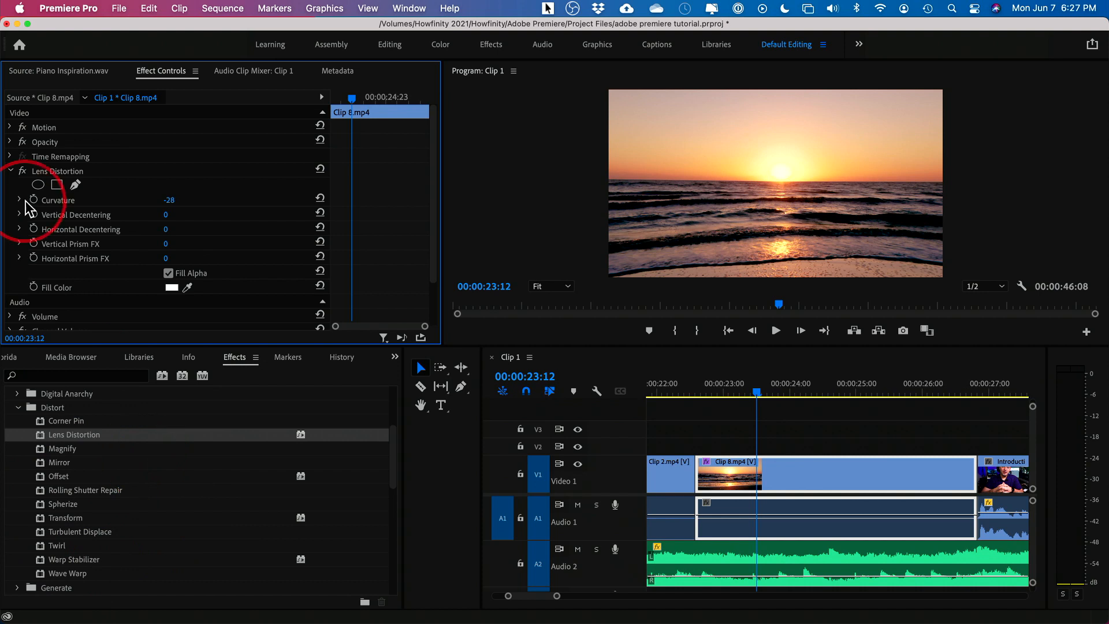
# Delete the Lens Distortion effect from Clip 8.mp4 and deselect the clip.
pyautogui.click(47, 171)
pyautogui.press('Delete')
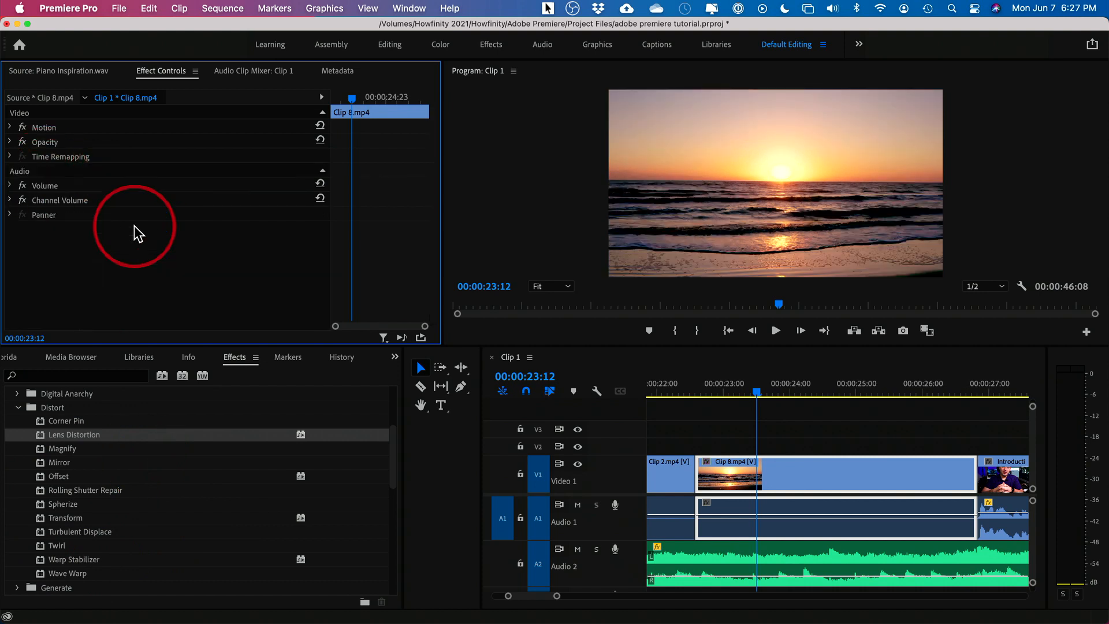
pyautogui.click(804, 437)
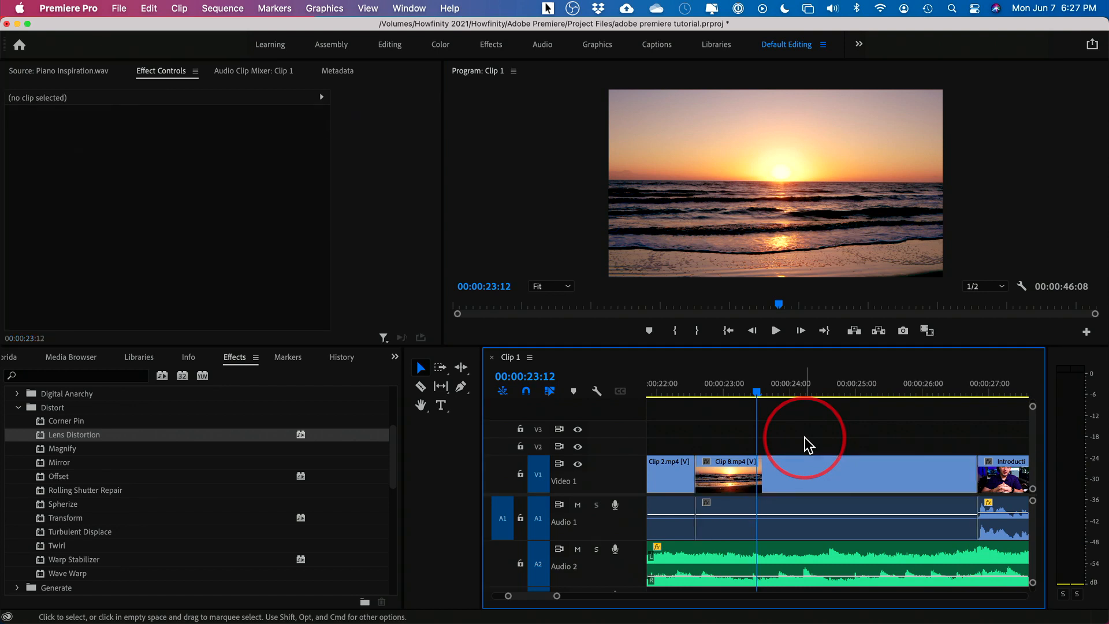
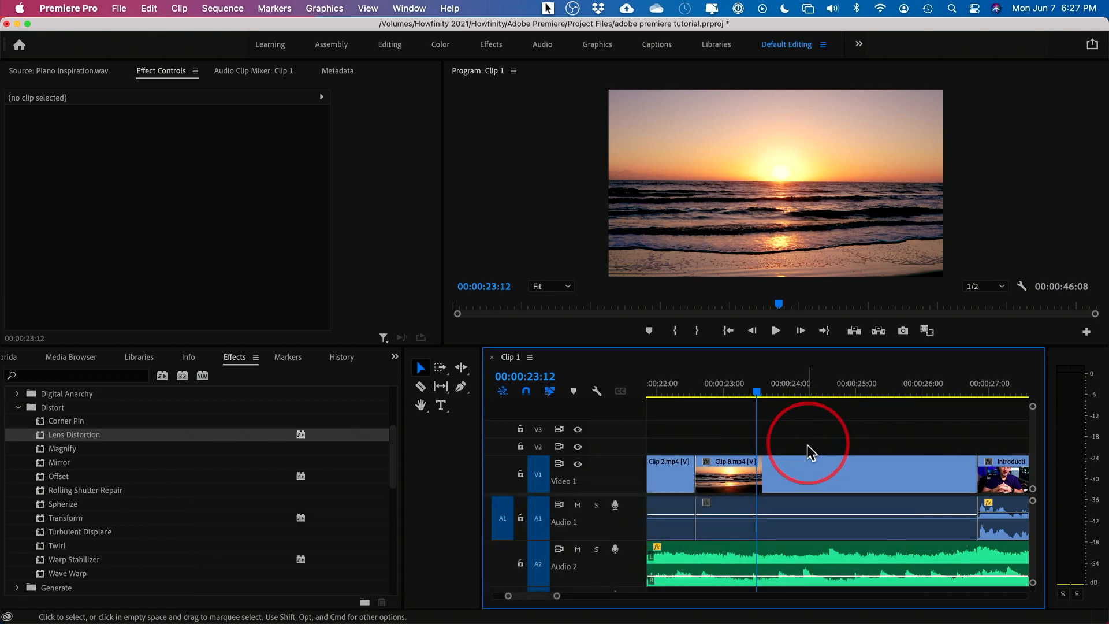
# Add a text title reading "Florida Sunset" over the sunset picture of Clip 8.mp4.
pyautogui.click(440, 407)
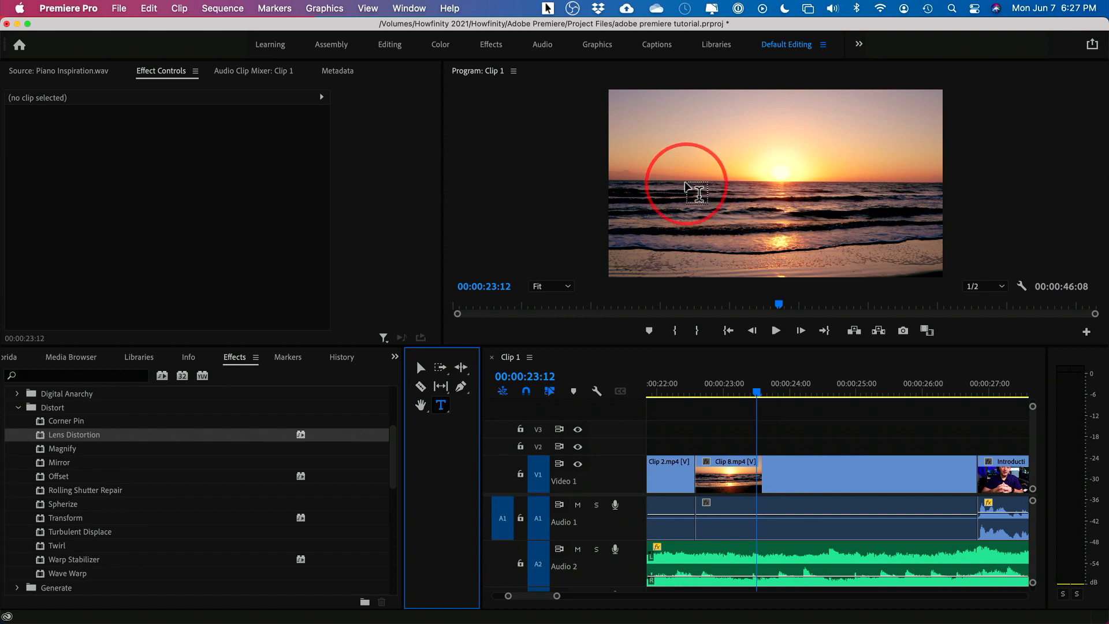
pyautogui.click(684, 161)
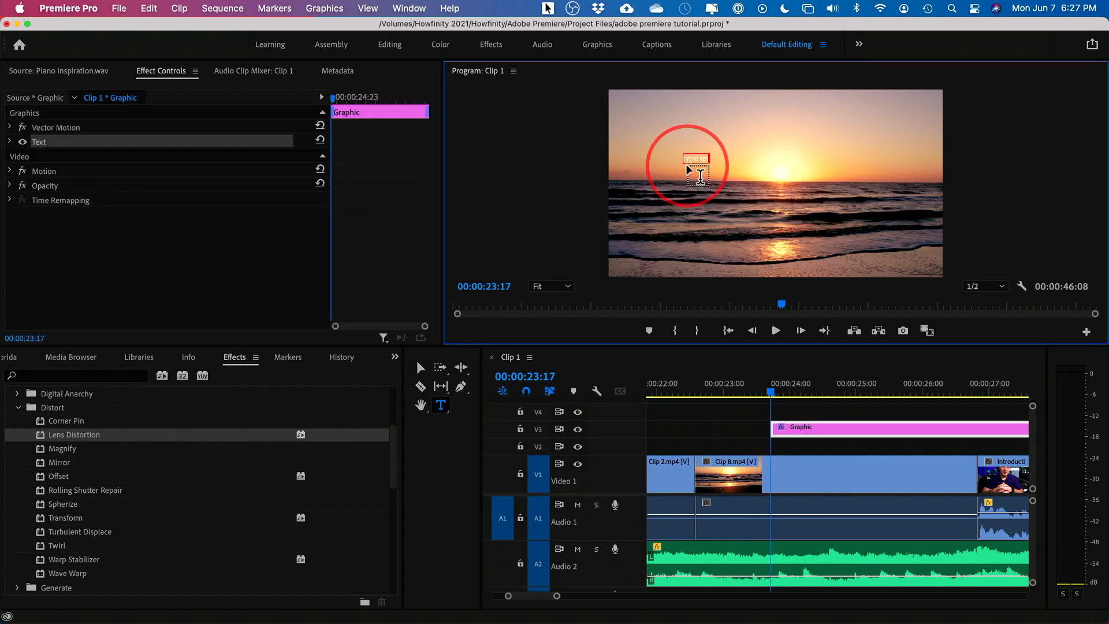
pyautogui.write('suns')
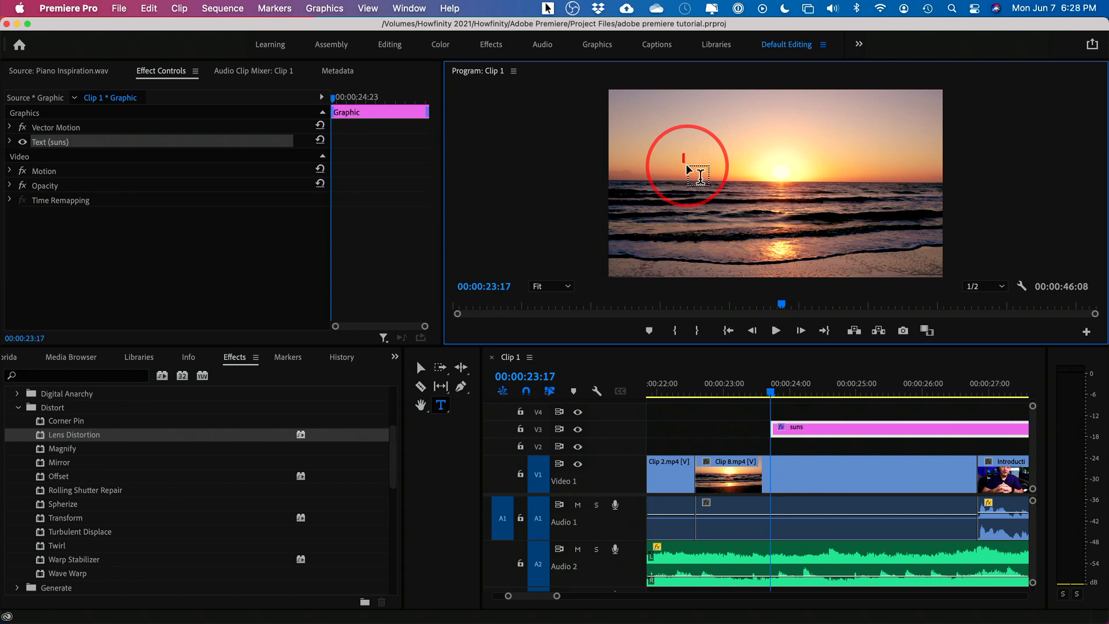
pyautogui.write(' Sunse')
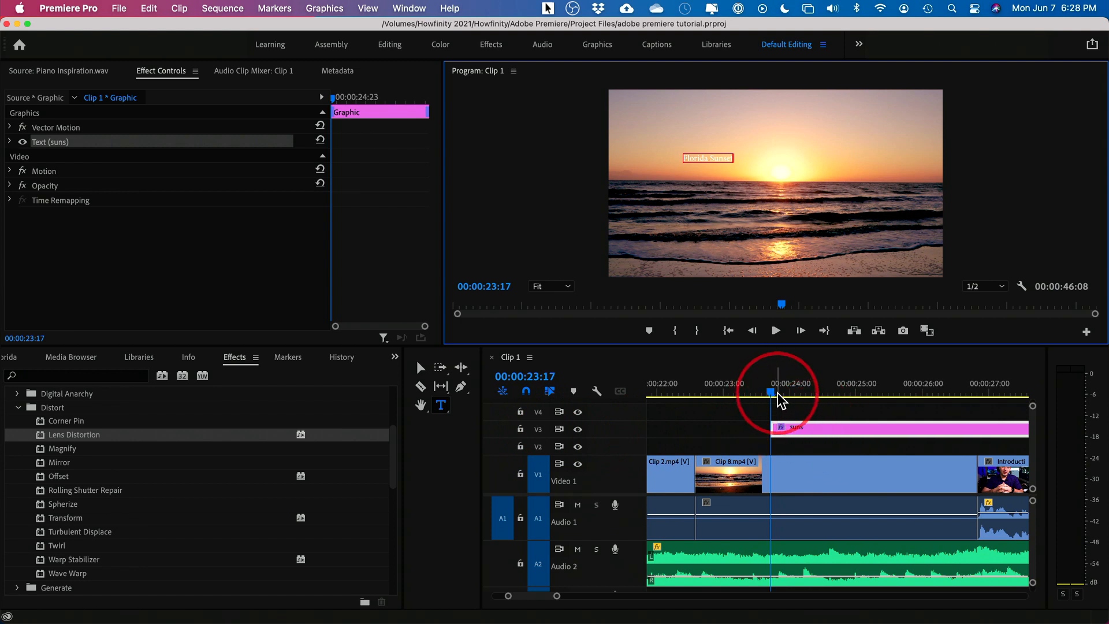
pyautogui.click(799, 394)
pyautogui.click(815, 395)
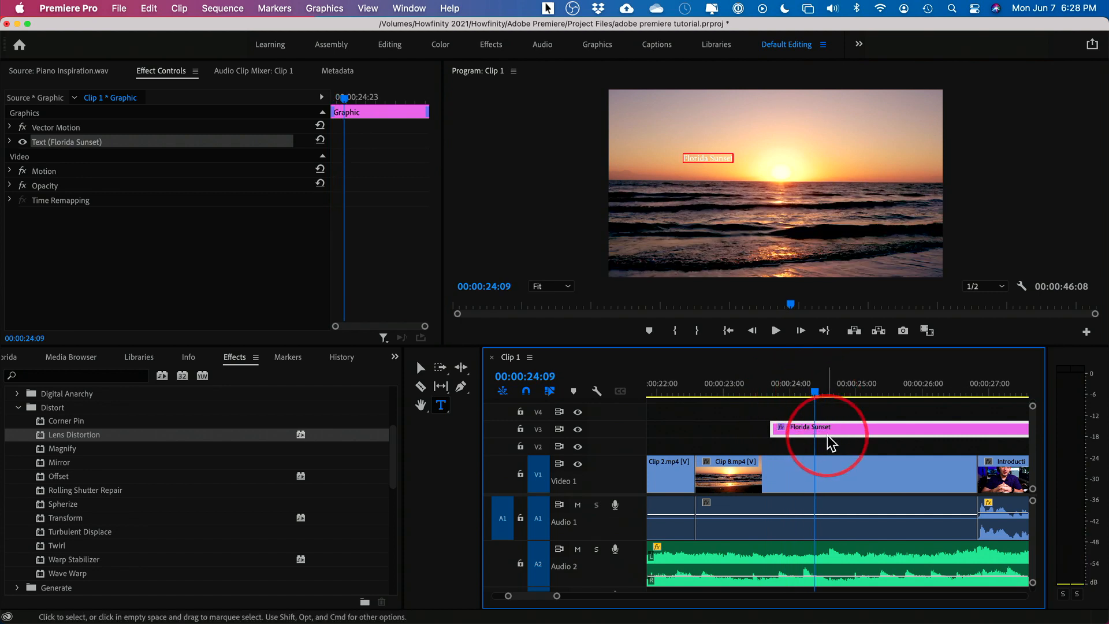
# Fit the Florida Sunset title on V3 to Clip 8.mp4 by extending its start and cutting off and deleting the excess at its end.
pyautogui.moveTo(772, 428); pyautogui.dragTo(685, 429)
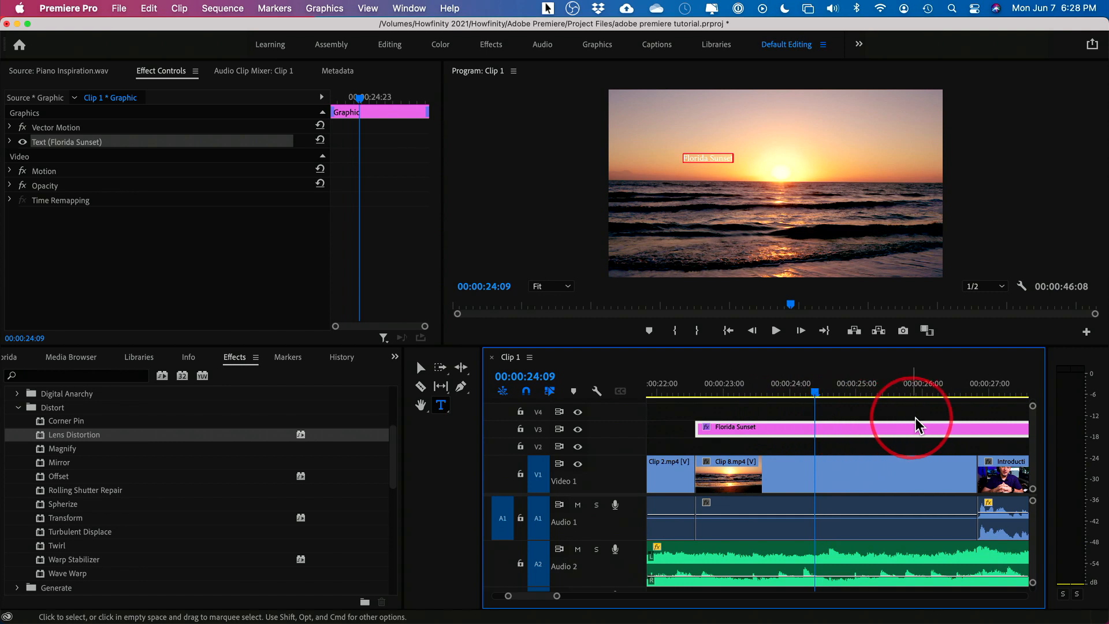
pyautogui.click(421, 387)
pyautogui.click(975, 428)
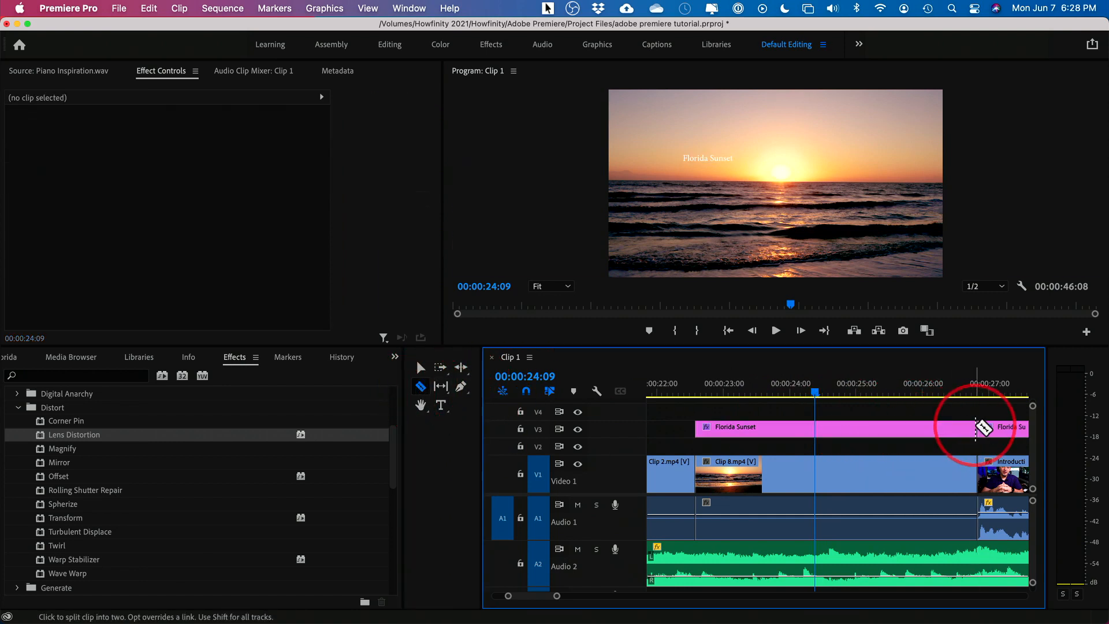
pyautogui.click(421, 366)
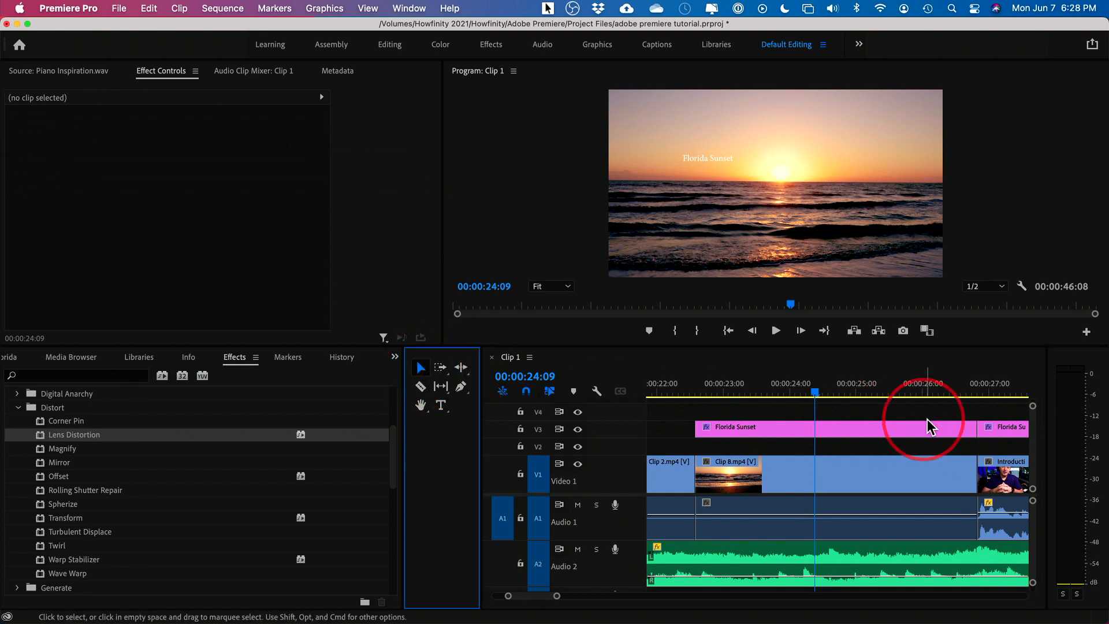
pyautogui.click(996, 431)
pyautogui.press('Delete')
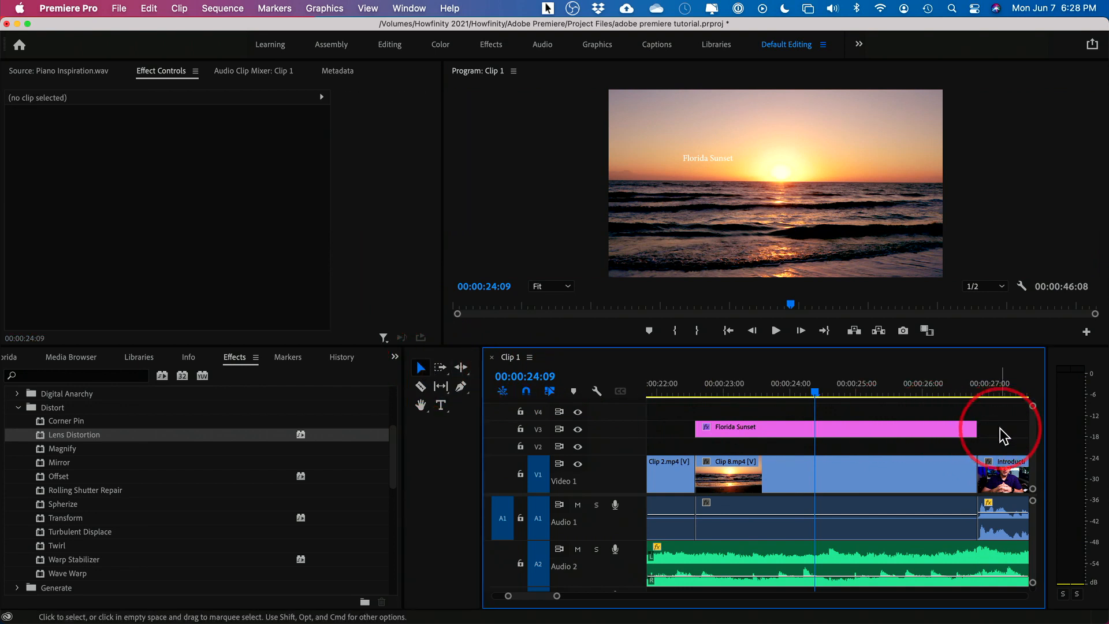
pyautogui.moveTo(737, 388); pyautogui.dragTo(807, 406)
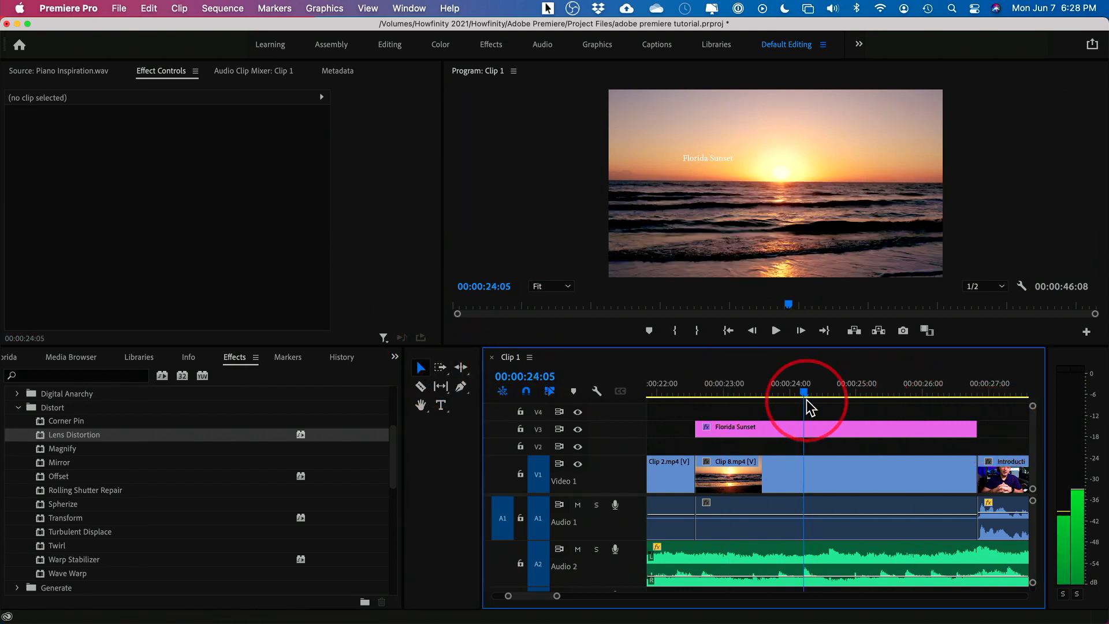
# Enlarge the Florida Sunset text to font size 388 and set the vertical position of its Vector Motion to 1650.
pyautogui.click(816, 432)
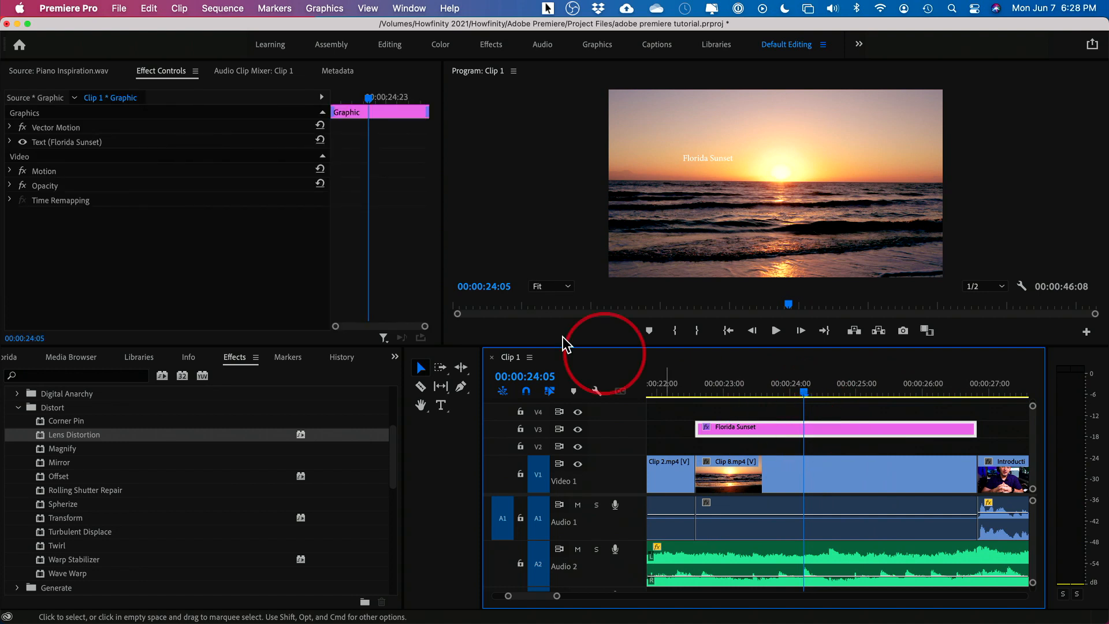
pyautogui.click(10, 142)
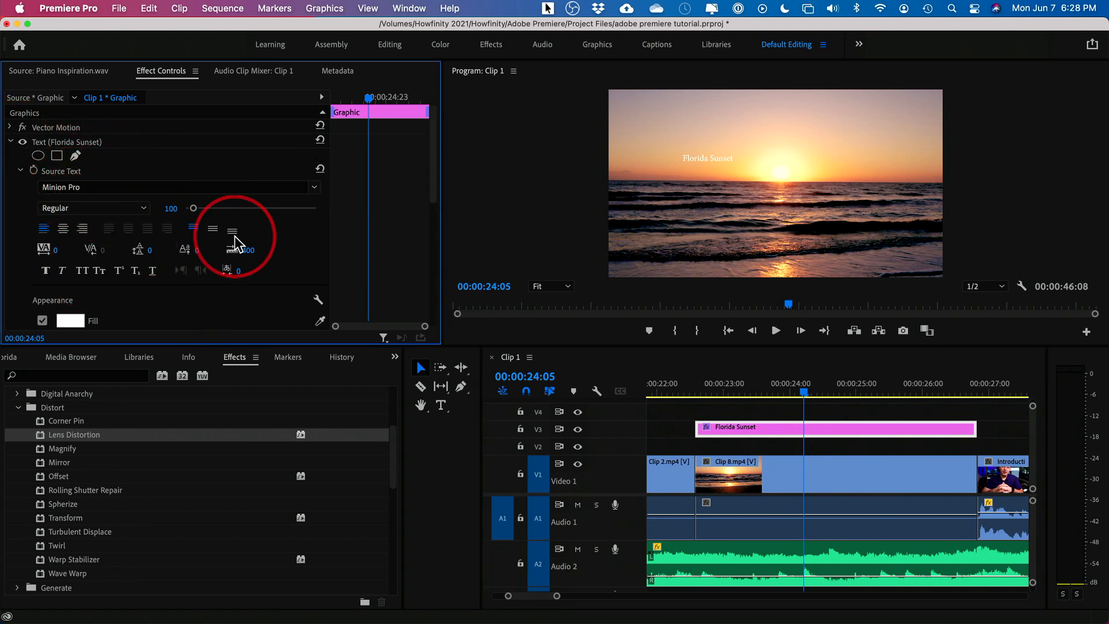
pyautogui.click(714, 165)
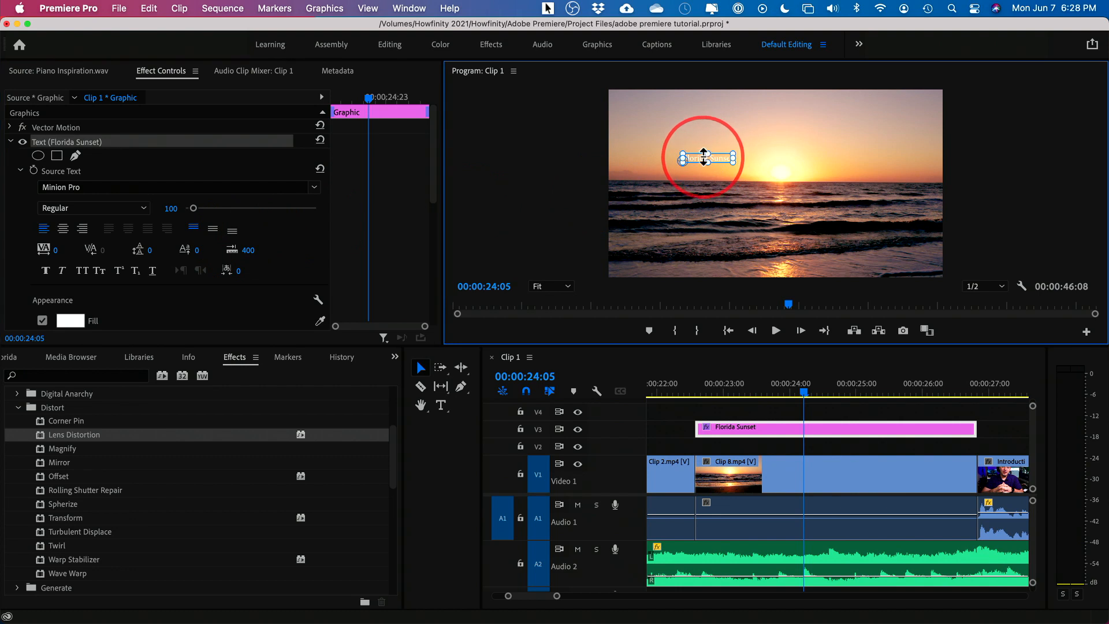
pyautogui.click(237, 213)
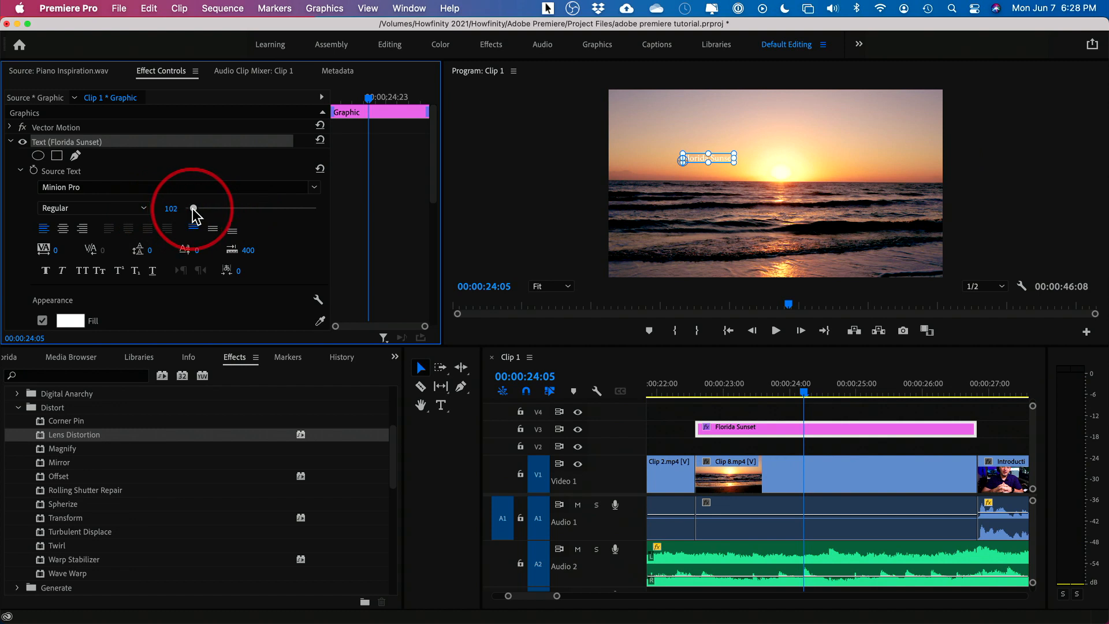
pyautogui.moveTo(194, 210); pyautogui.dragTo(216, 209)
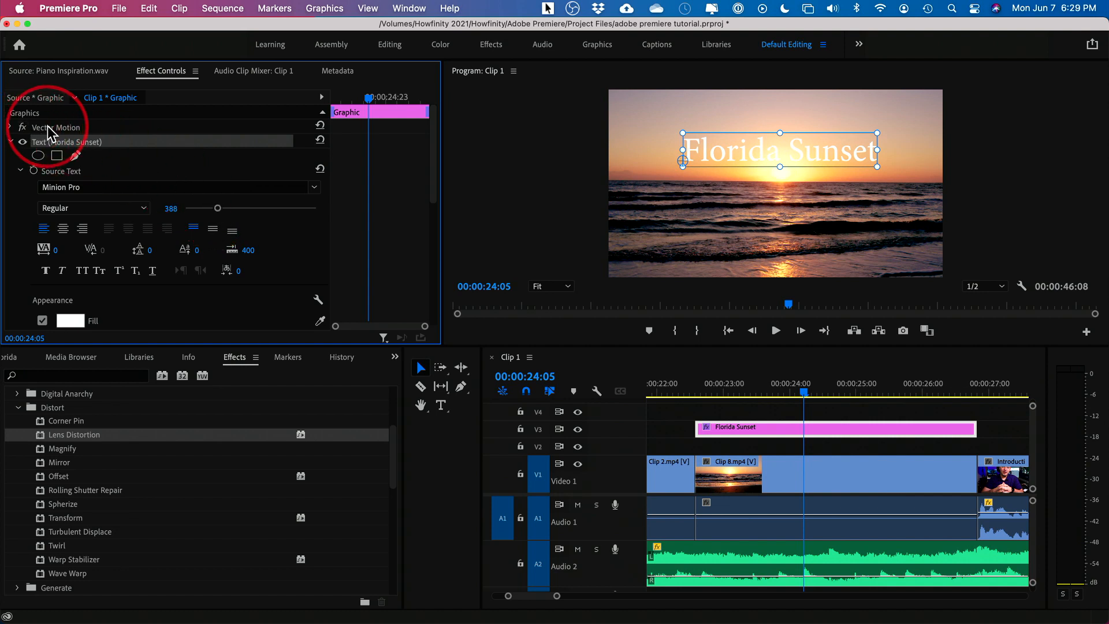
pyautogui.click(11, 127)
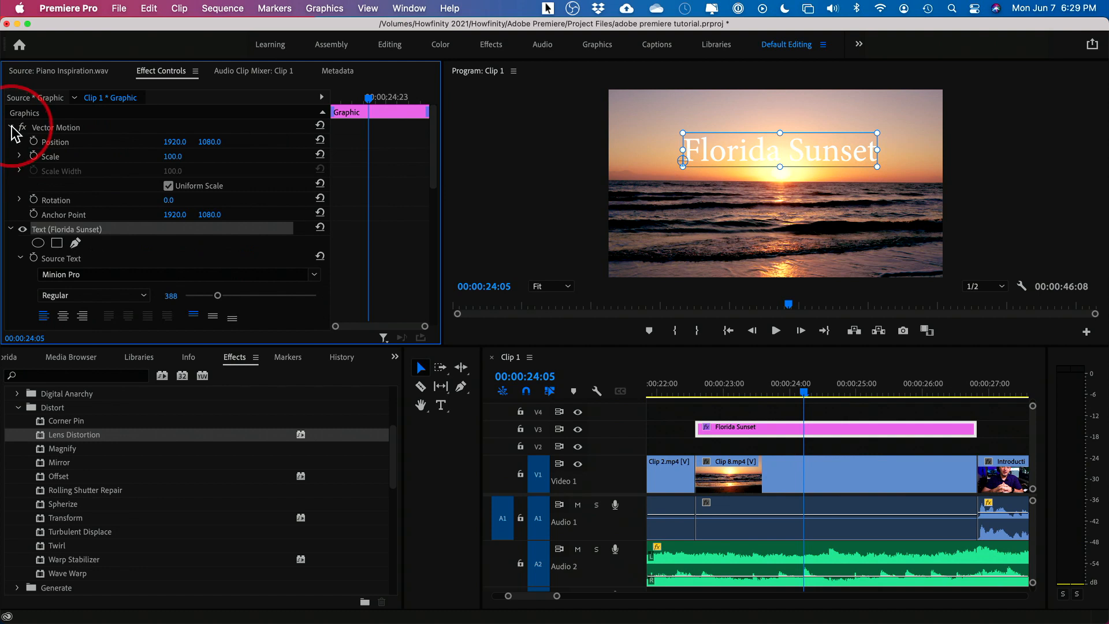
pyautogui.moveTo(218, 149)
pyautogui.mouseDown()
pyautogui.moveTo(202, 149)
pyautogui.moveTo(243, 149)
pyautogui.moveTo(223, 149)
pyautogui.mouseUp()
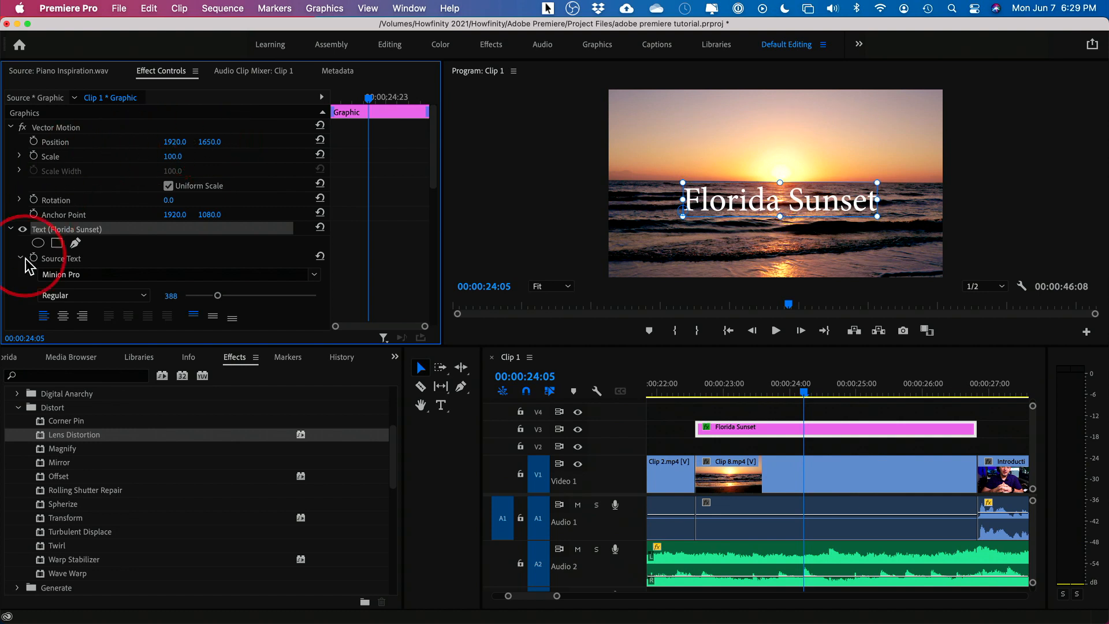
# Change the Florida Sunset text to the Bebas font at size 346, keeping it left-aligned.
pyautogui.scroll(-1, 99, 264)
pyautogui.click(77, 242)
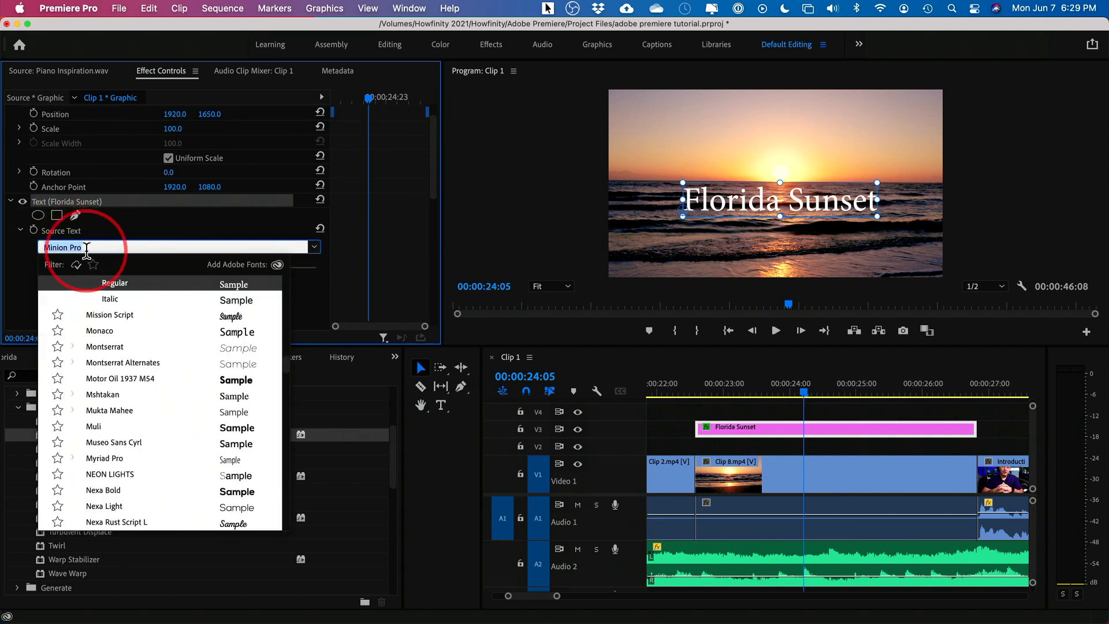
pyautogui.write('beb')
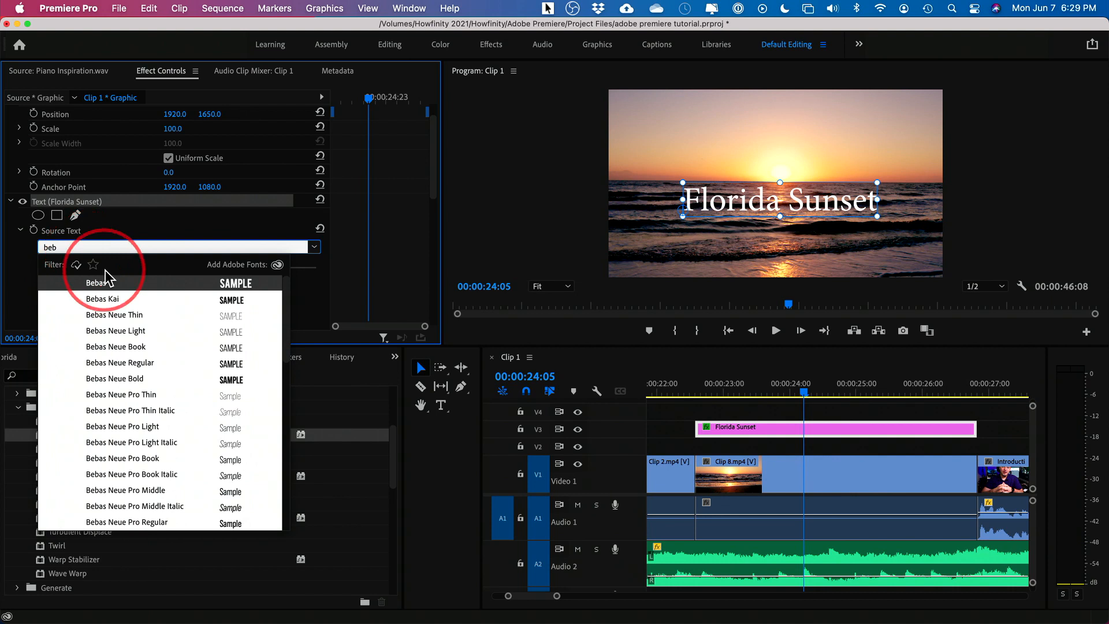
pyautogui.click(105, 283)
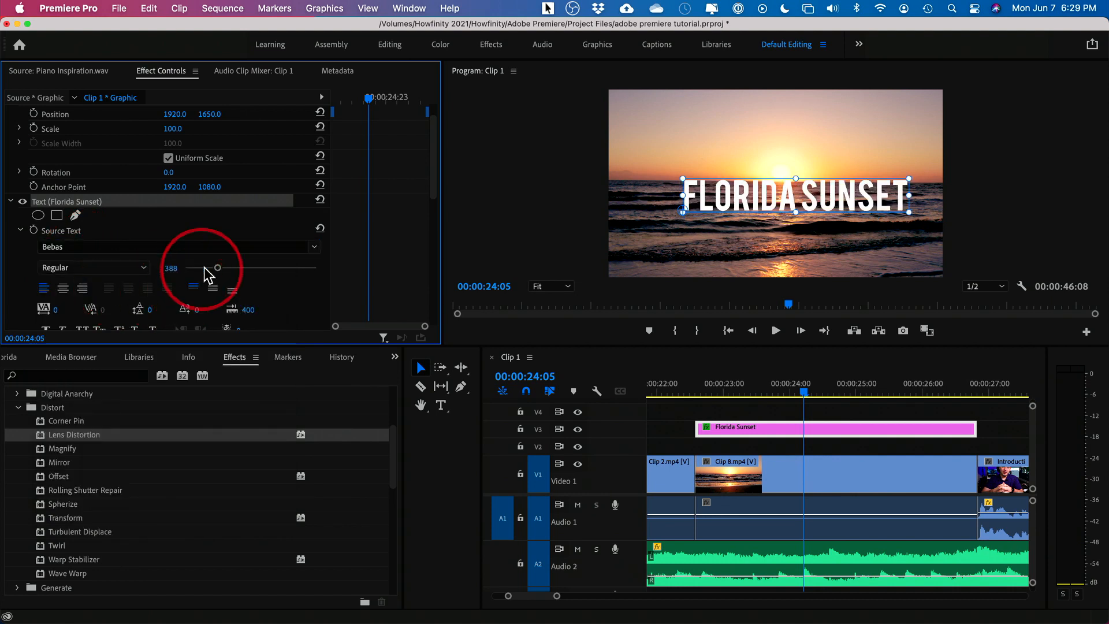
pyautogui.moveTo(217, 269); pyautogui.dragTo(214, 269)
pyautogui.click(54, 288)
pyautogui.click(44, 287)
# Try an orange fill color on the Florida Sunset text and return the fill to white.
pyautogui.scroll(-3, 255, 299)
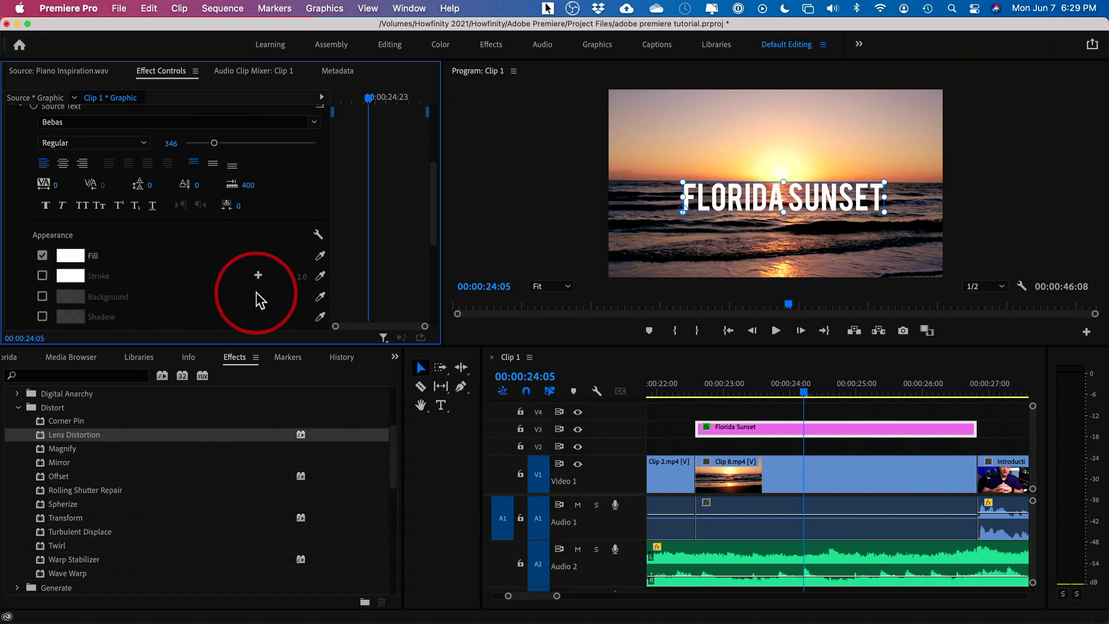
pyautogui.click(69, 257)
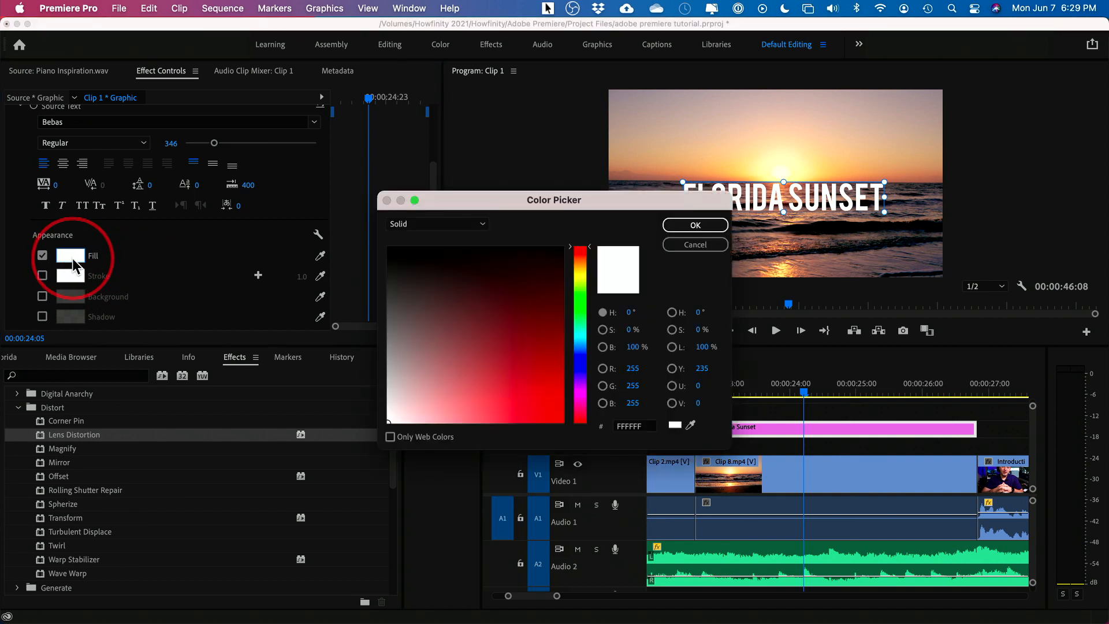
pyautogui.moveTo(580, 333); pyautogui.dragTo(584, 278)
pyautogui.click(545, 336)
pyautogui.moveTo(545, 337); pyautogui.dragTo(586, 272)
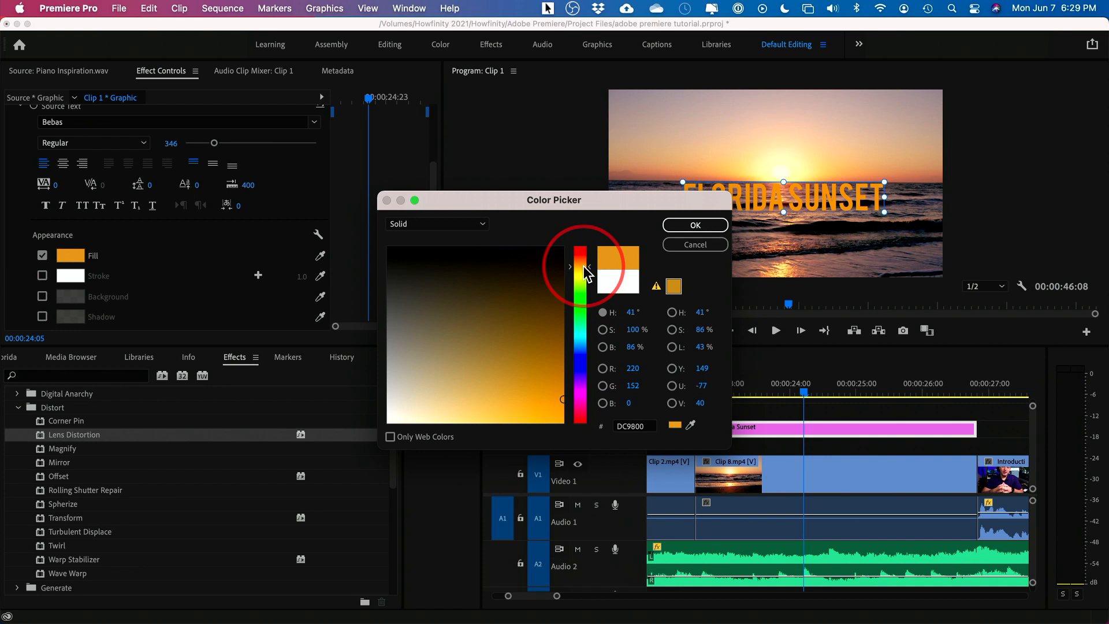
pyautogui.moveTo(497, 344); pyautogui.dragTo(322, 453)
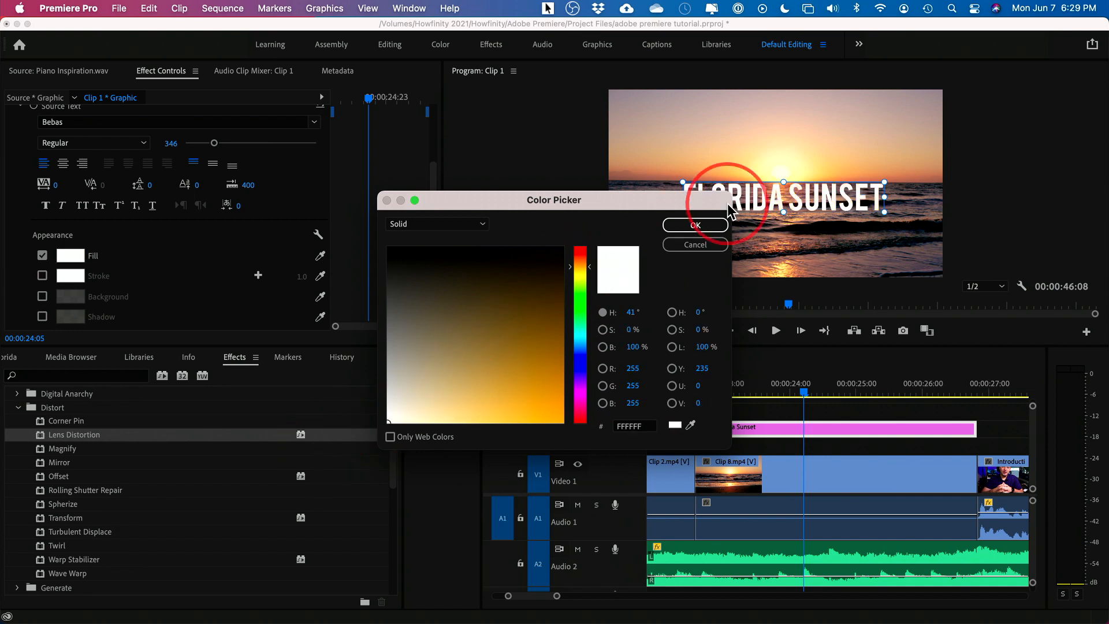
pyautogui.click(694, 225)
# Apply the default Cross Dissolve transition to both ends of the Florida Sunset title and play the title back.
pyautogui.moveTo(760, 390)
pyautogui.mouseDown()
pyautogui.moveTo(673, 395)
pyautogui.moveTo(751, 394)
pyautogui.mouseUp()
pyautogui.click(756, 410)
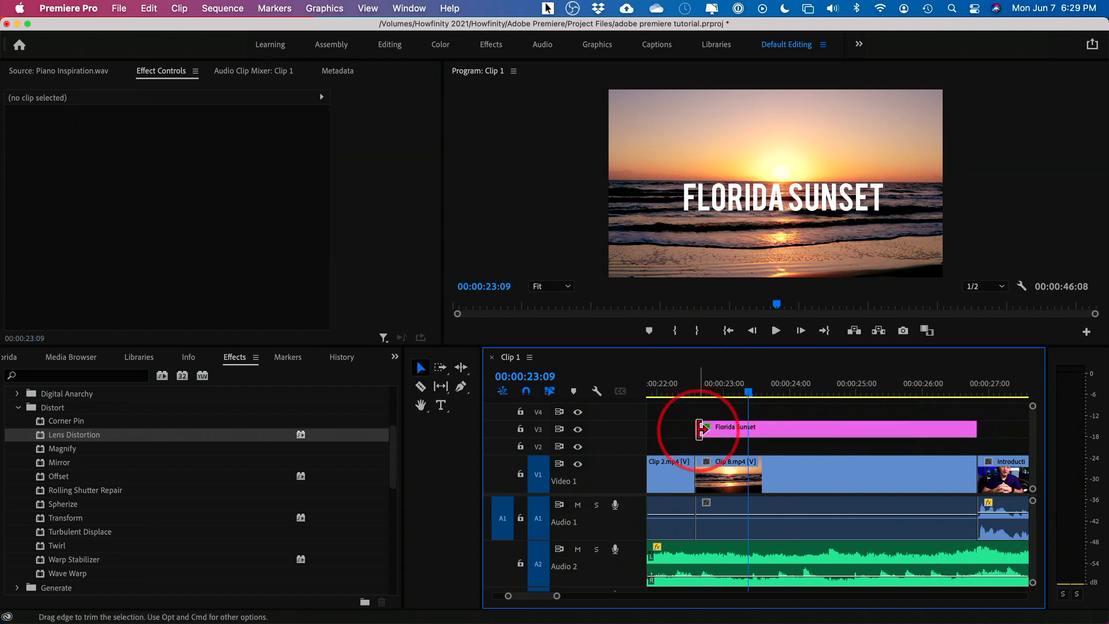
pyautogui.rightClick(700, 430)
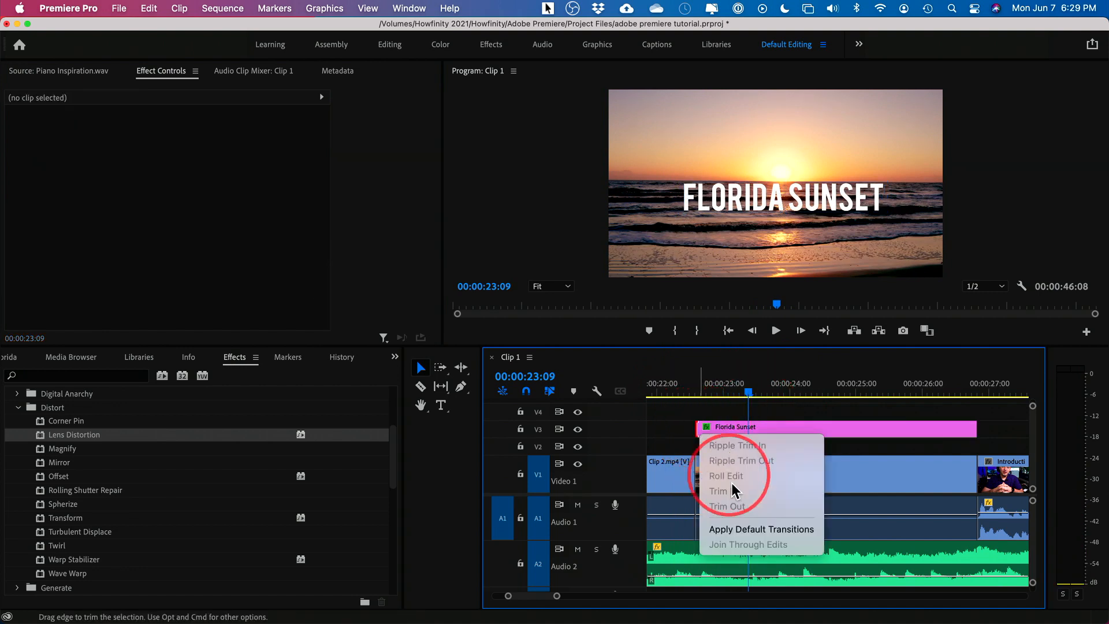
pyautogui.click(740, 528)
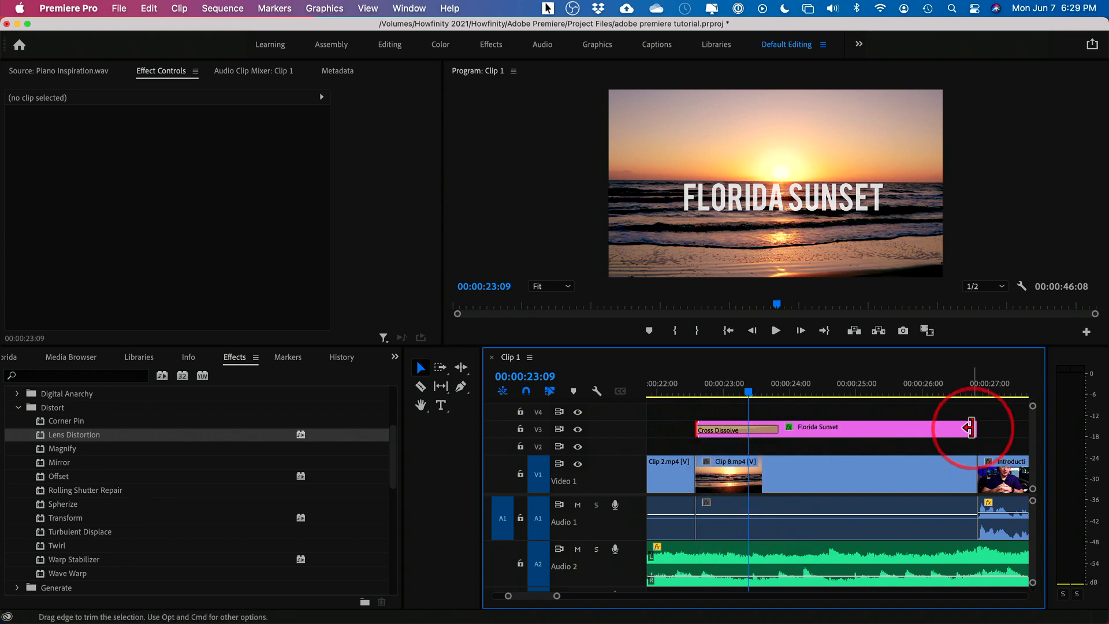
pyautogui.rightClick(975, 434)
pyautogui.click(1016, 527)
pyautogui.click(682, 389)
pyautogui.press('space')
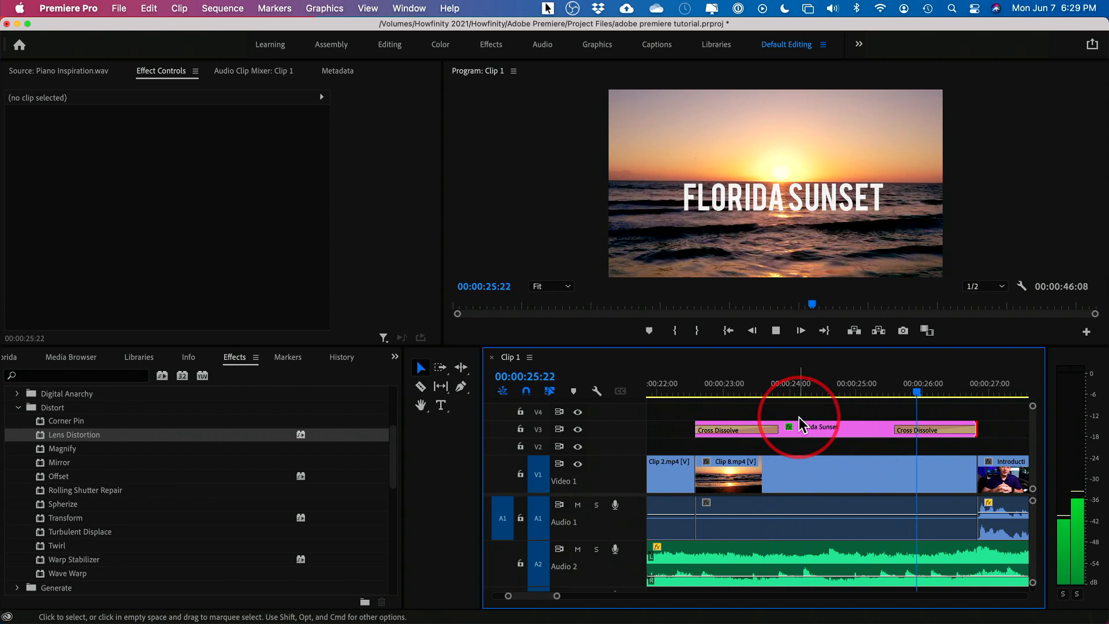
pyautogui.click(818, 392)
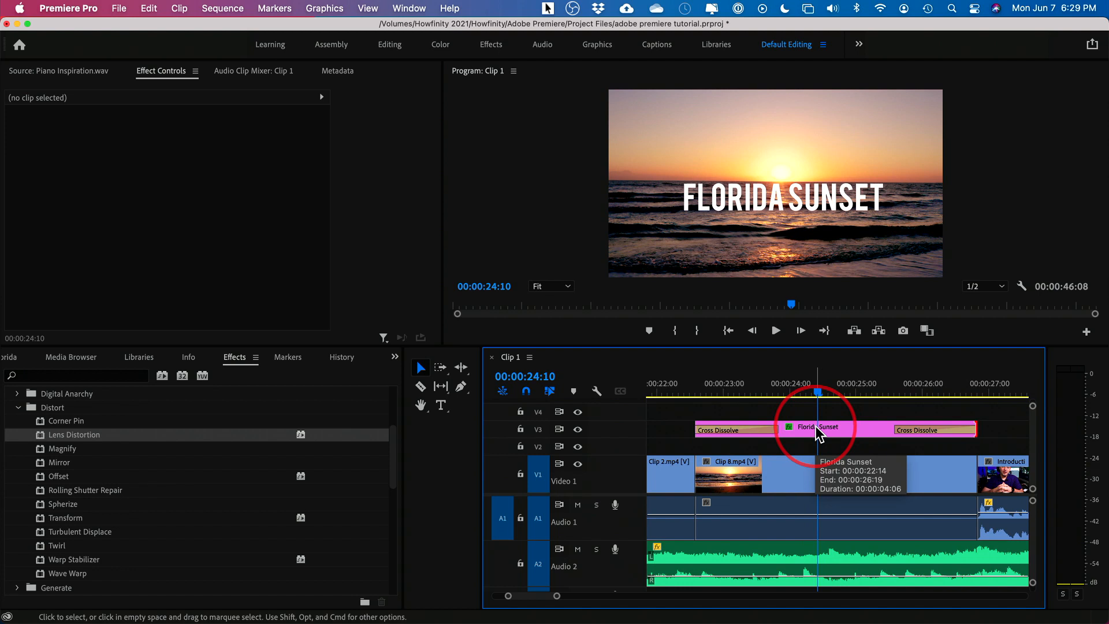
# Try the Typography_Slide 06 motion graphics template on track V4 above the Florida Sunset title, delete it and return to the Default Editing workspace.
pyautogui.click(595, 45)
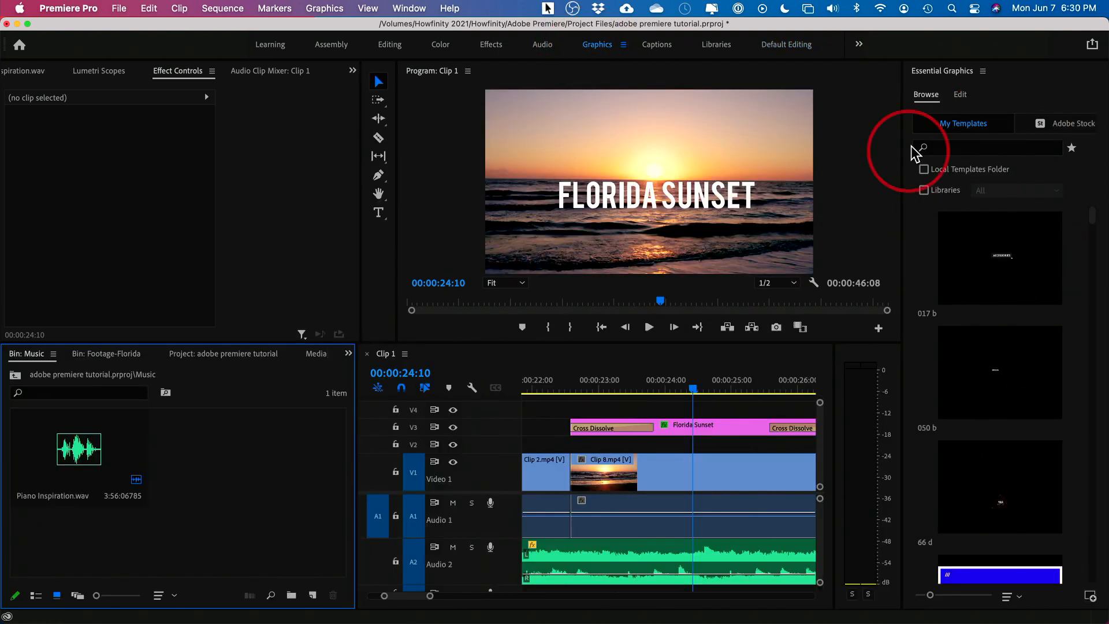
pyautogui.scroll(-10, 1050, 291)
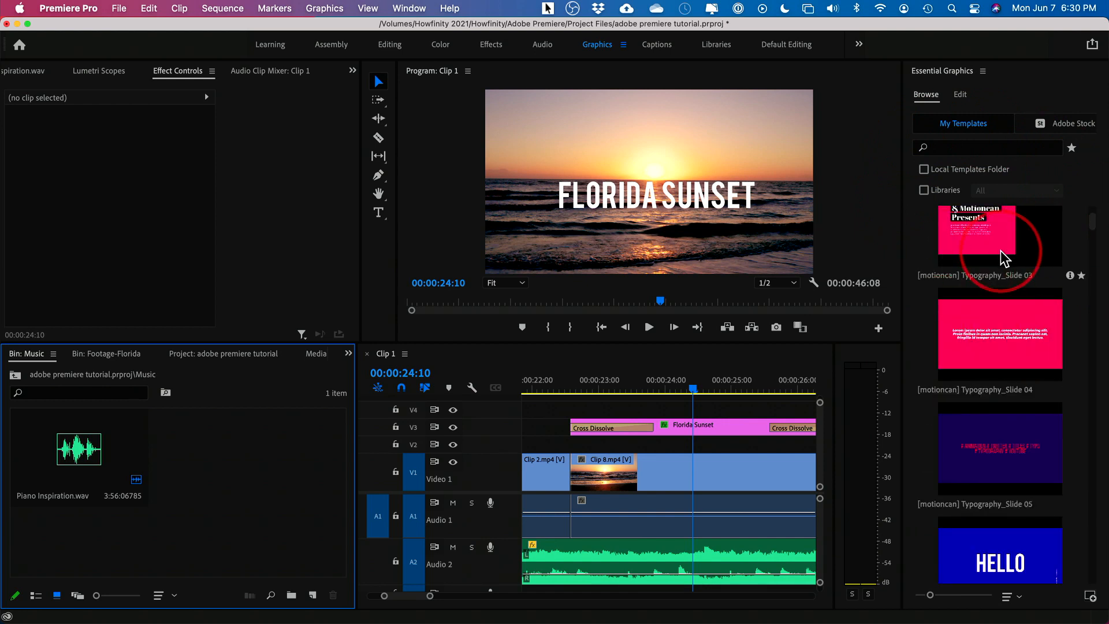
pyautogui.scroll(-2, 1005, 258)
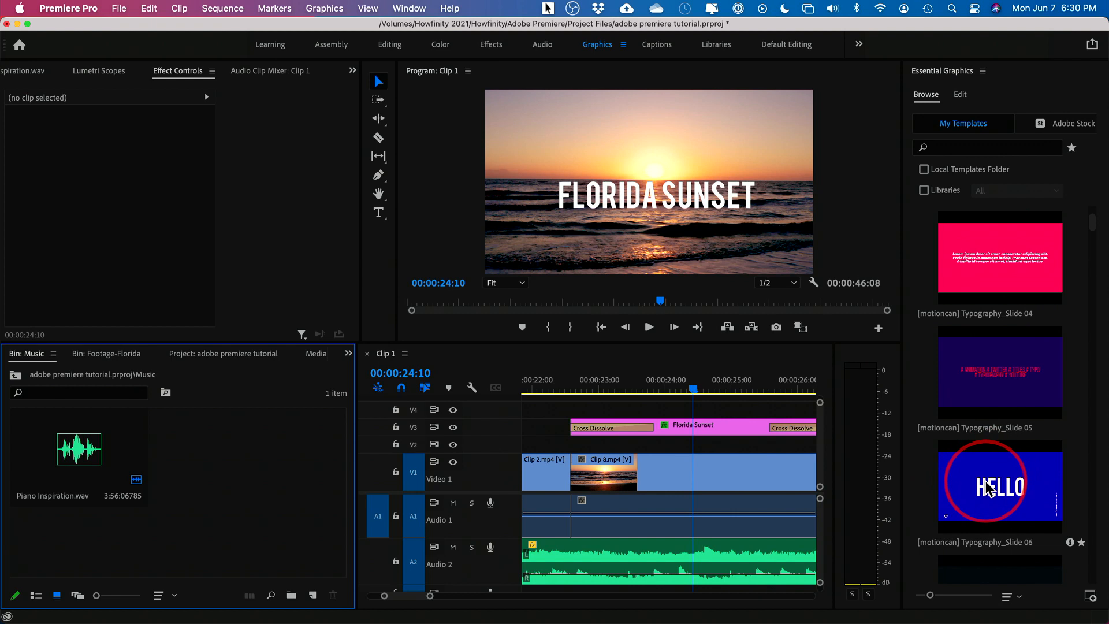
pyautogui.moveTo(1013, 488); pyautogui.dragTo(578, 408)
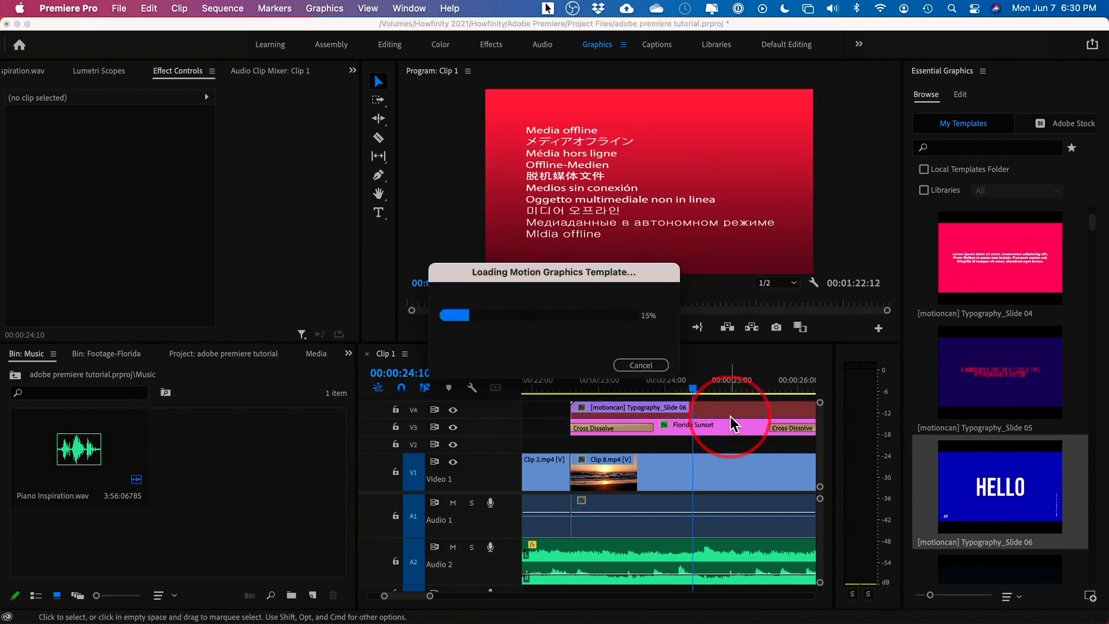
pyautogui.moveTo(688, 385)
pyautogui.mouseDown()
pyautogui.moveTo(586, 388)
pyautogui.moveTo(699, 391)
pyautogui.mouseUp()
pyautogui.click(709, 411)
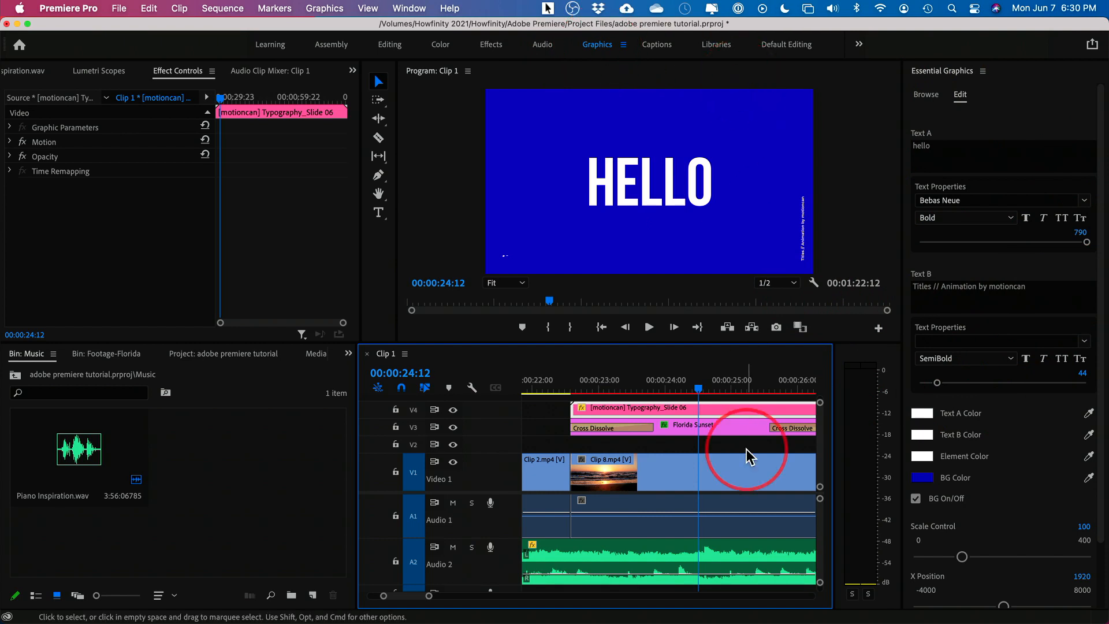
pyautogui.press('Delete')
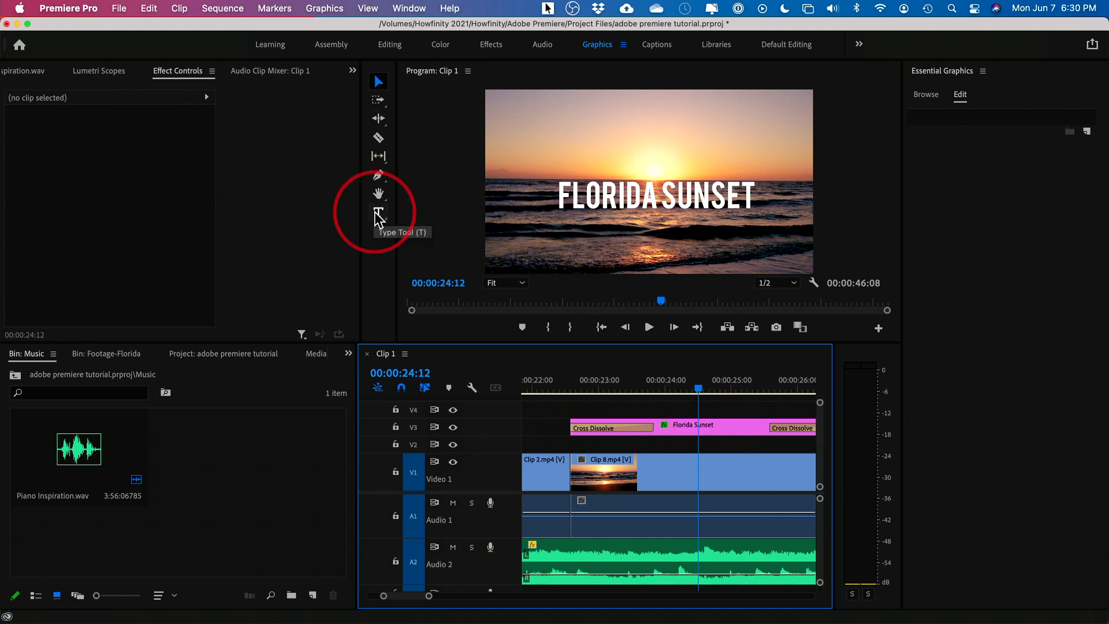
pyautogui.click(773, 45)
# Move the playhead to 00:00:07:07 and select the first Clip 2.mp4 on track V1.
pyautogui.hscroll(5, 902, 473)
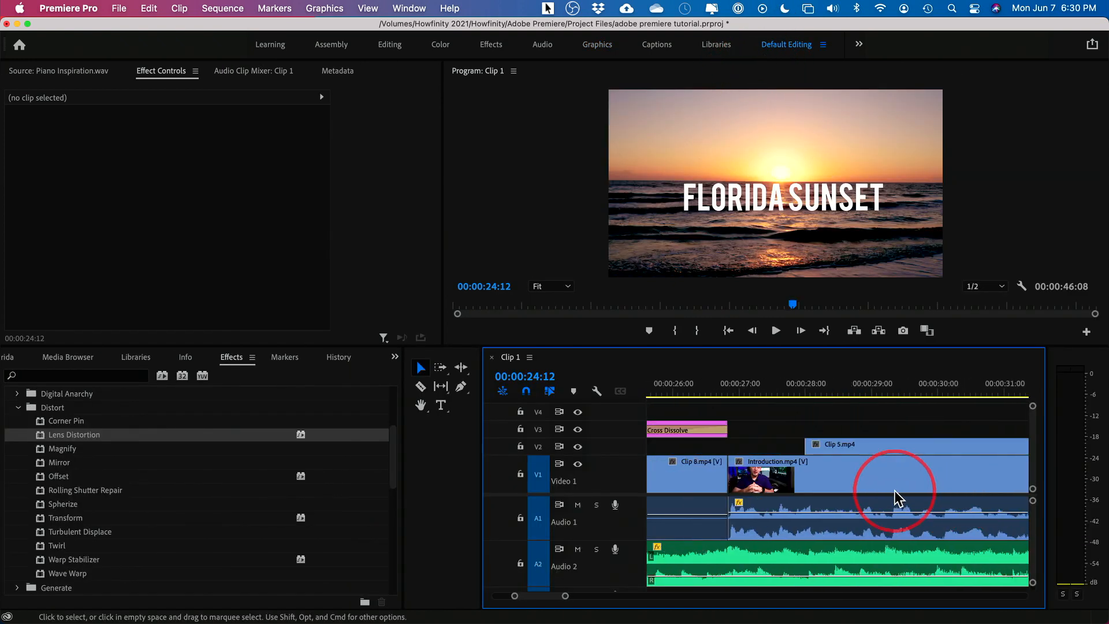
pyautogui.press('-')
pyautogui.press('-')
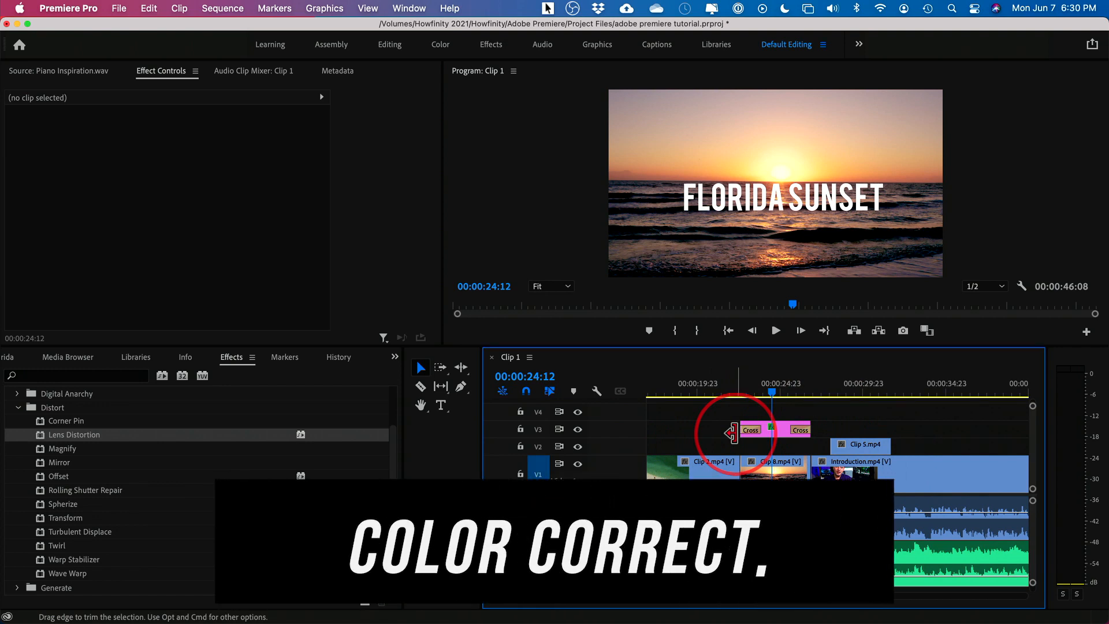
pyautogui.hscroll(-5, 740, 442)
pyautogui.click(747, 393)
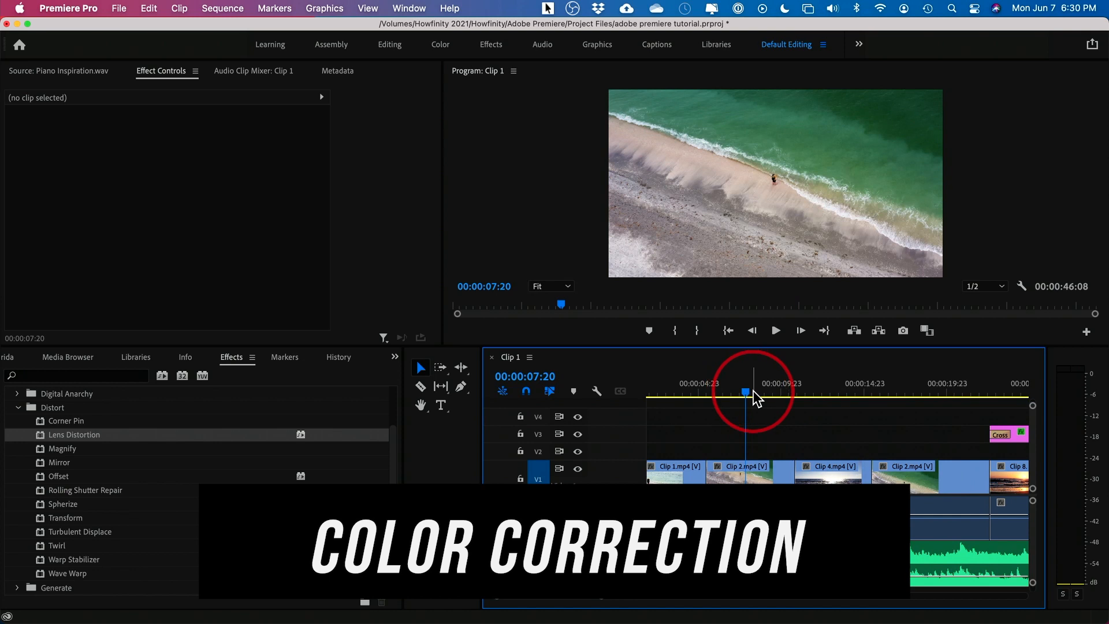
pyautogui.hscroll(-1, 756, 399)
pyautogui.moveTo(700, 388); pyautogui.dragTo(769, 384)
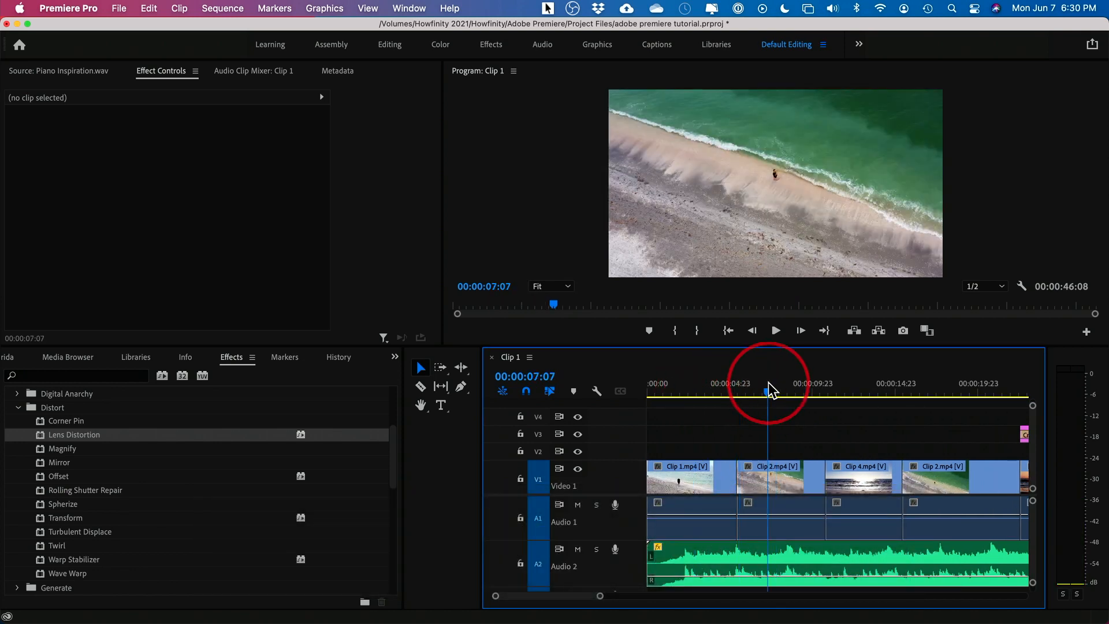
pyautogui.click(771, 488)
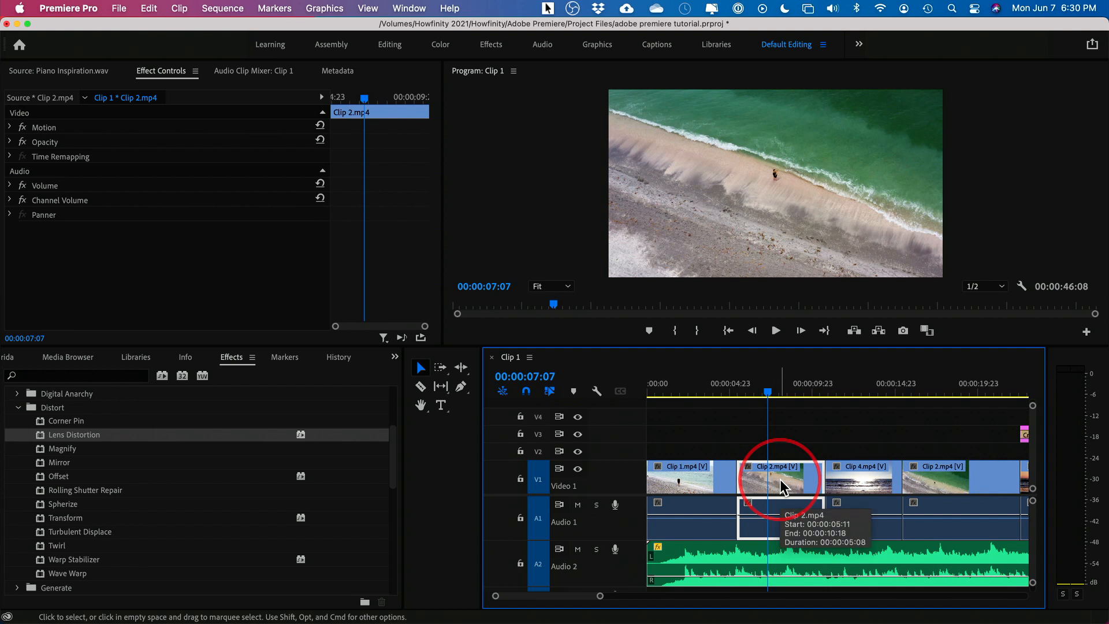
# In the Color workspace, set the clip's Lumetri Basic Correction to exposure 0.2, contrast 1.6 and highlights 9.7.
pyautogui.click(440, 45)
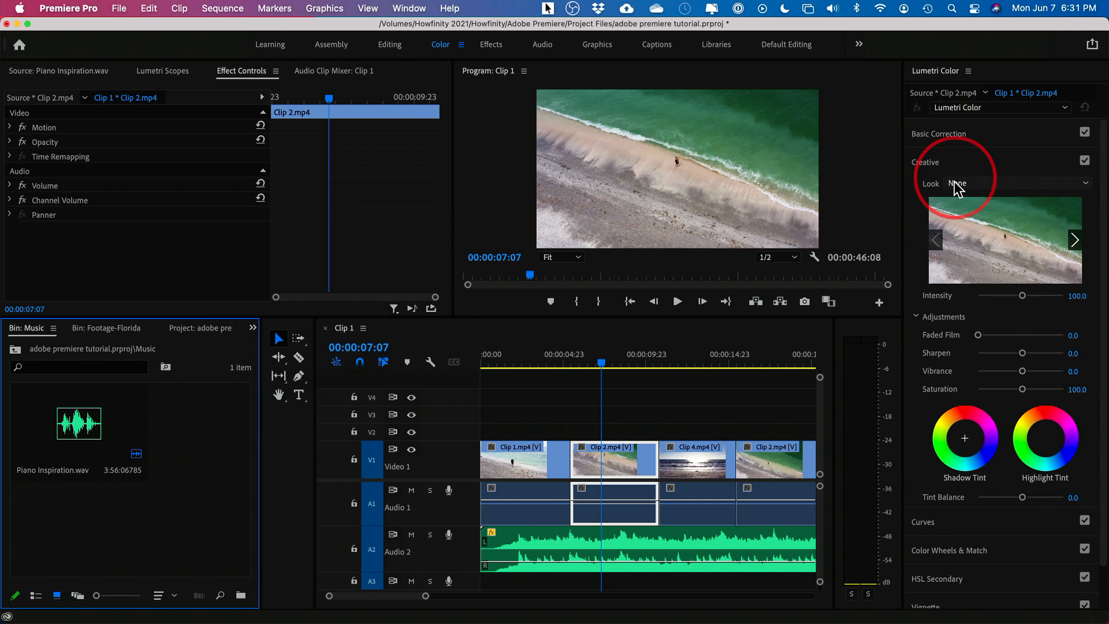
pyautogui.click(936, 163)
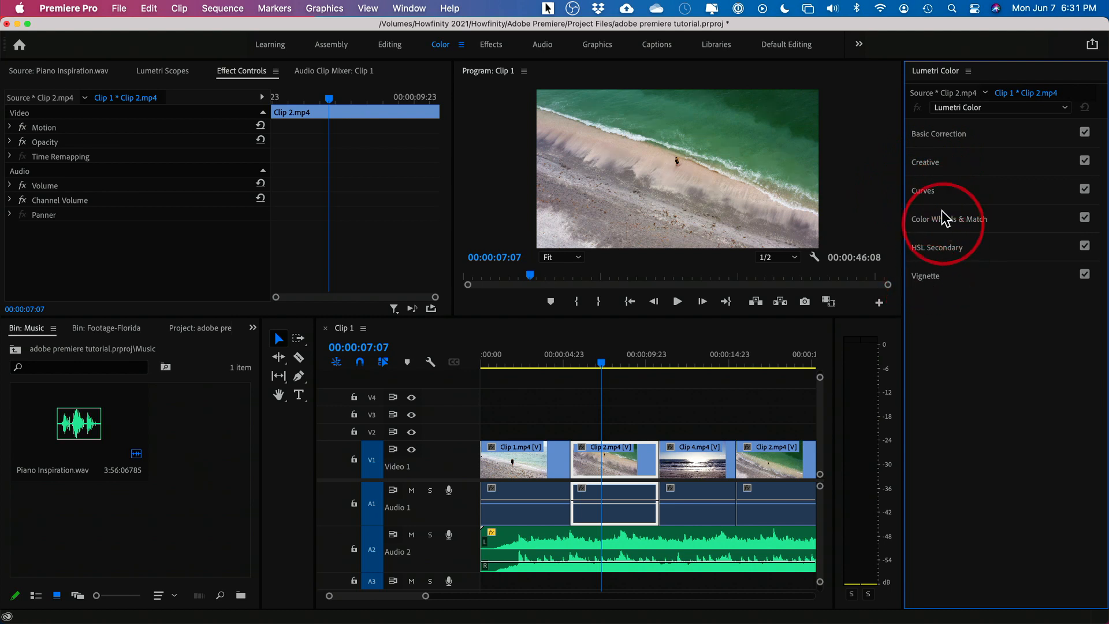
pyautogui.click(939, 135)
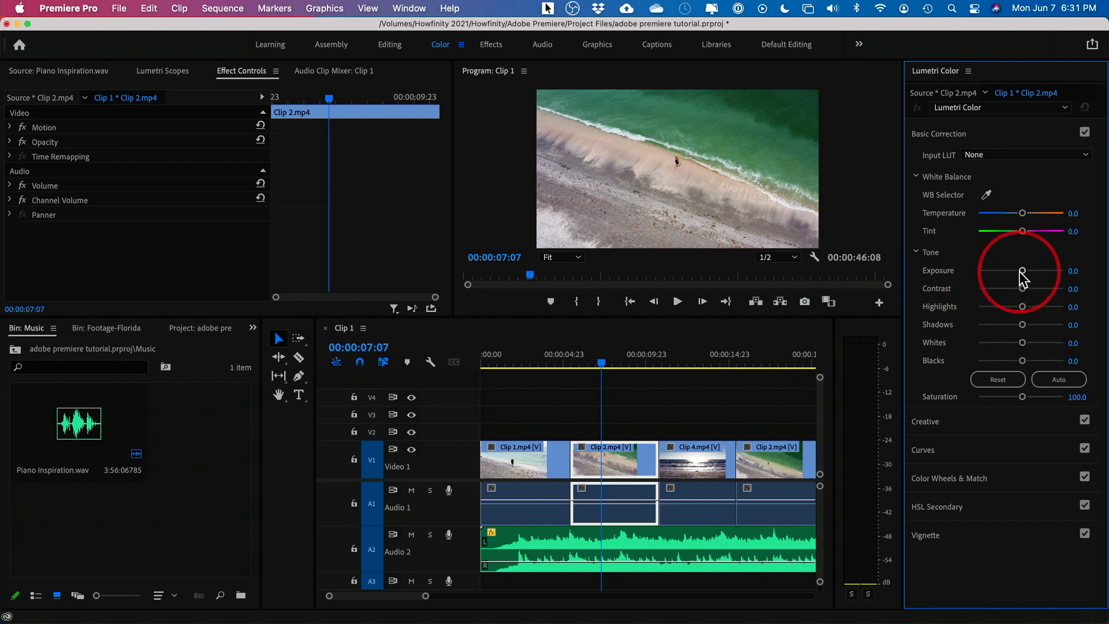
pyautogui.moveTo(1023, 272)
pyautogui.mouseDown()
pyautogui.moveTo(1040, 271)
pyautogui.moveTo(1023, 272)
pyautogui.mouseUp()
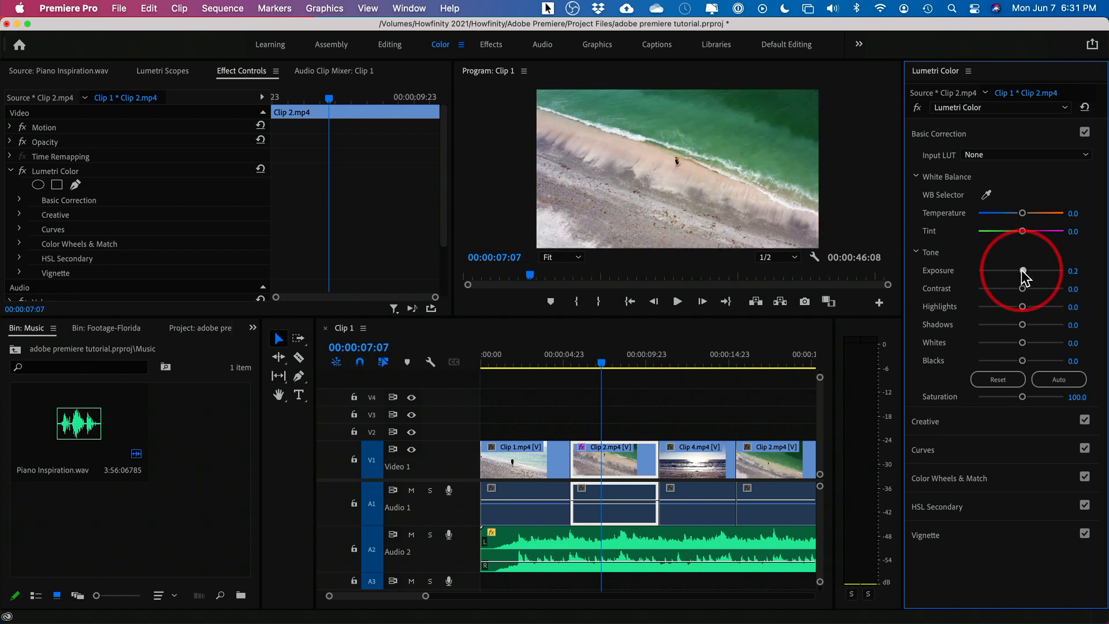
pyautogui.moveTo(1019, 289); pyautogui.dragTo(993, 289)
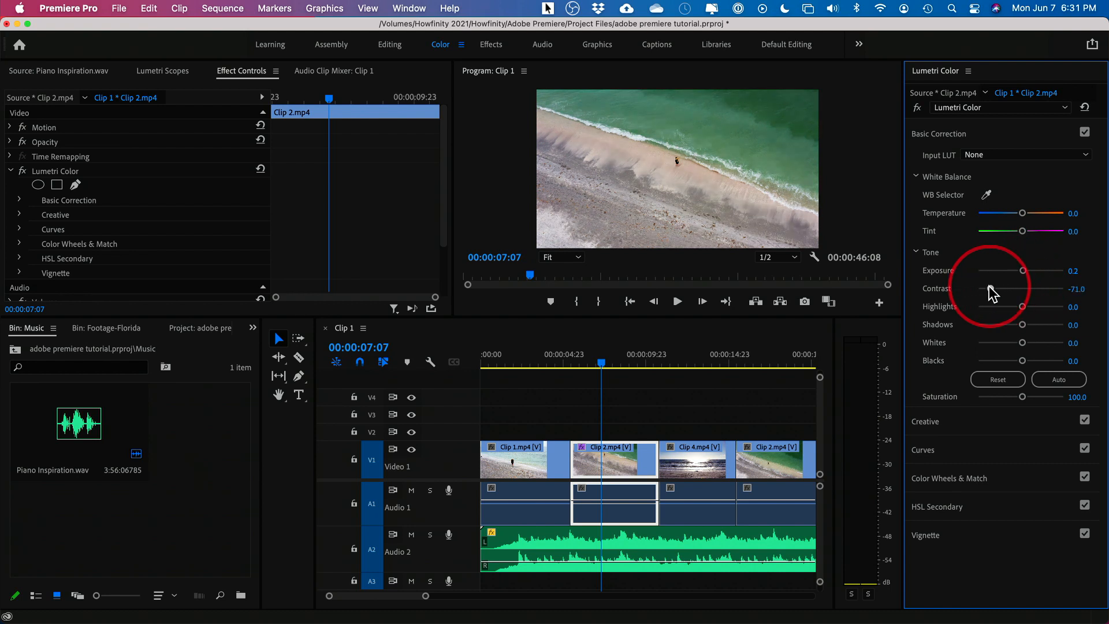
pyautogui.moveTo(975, 293); pyautogui.dragTo(1027, 312)
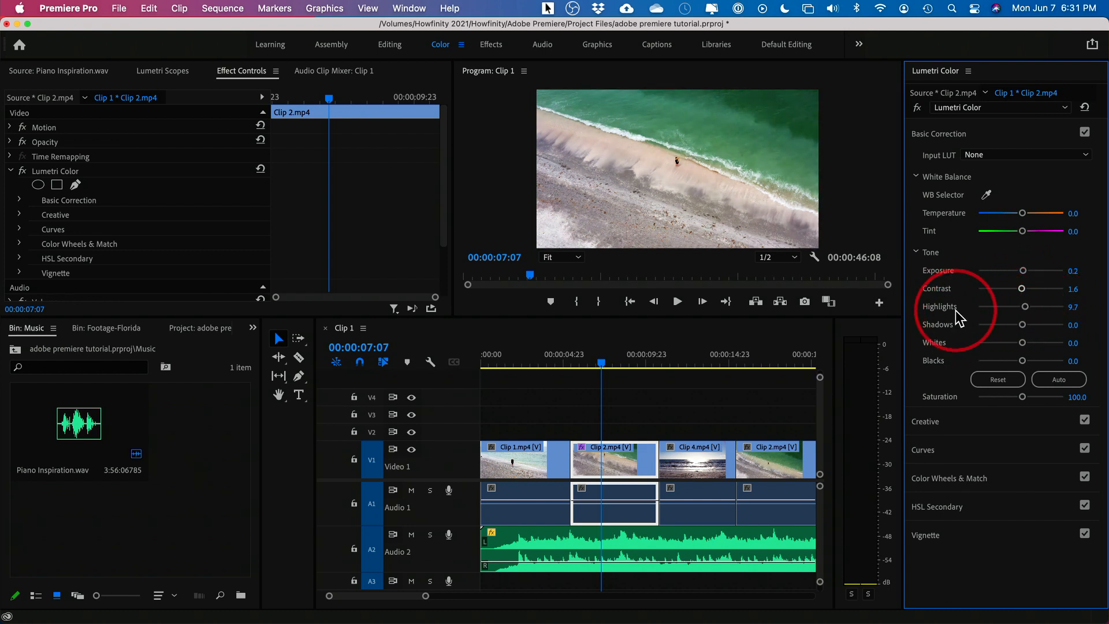
# Set the clip's shadows to 1.6, blacks to -45.2, saturation to 104.8, temperature to 1.6 and tint to 4.8.
pyautogui.moveTo(1022, 325); pyautogui.dragTo(1001, 359)
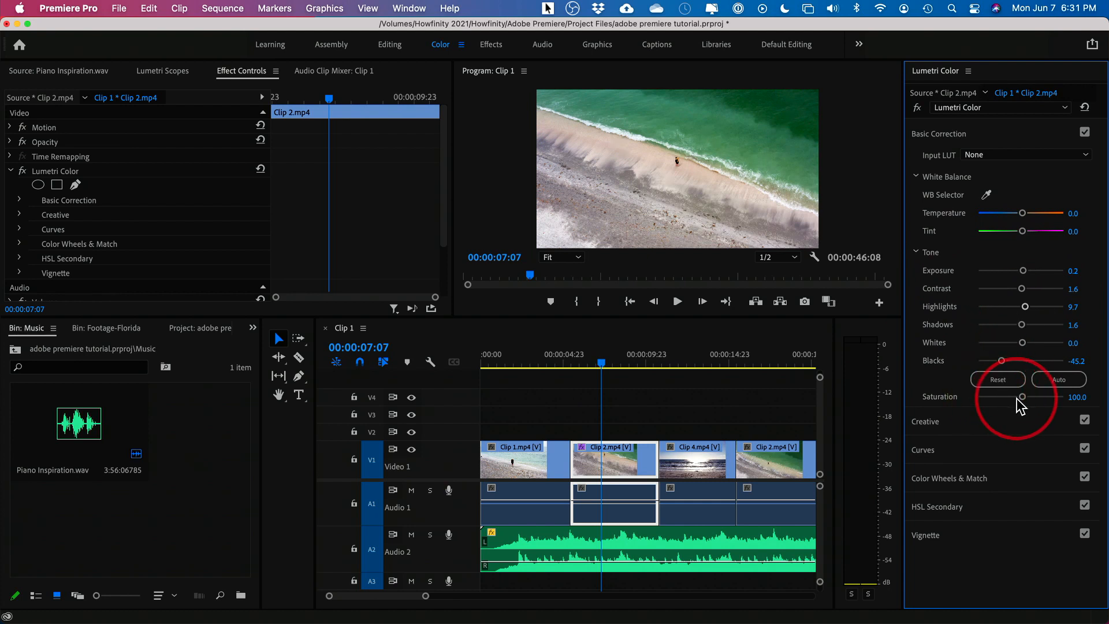
pyautogui.moveTo(1022, 397)
pyautogui.mouseDown()
pyautogui.moveTo(1038, 397)
pyautogui.moveTo(976, 397)
pyautogui.moveTo(1020, 396)
pyautogui.mouseUp()
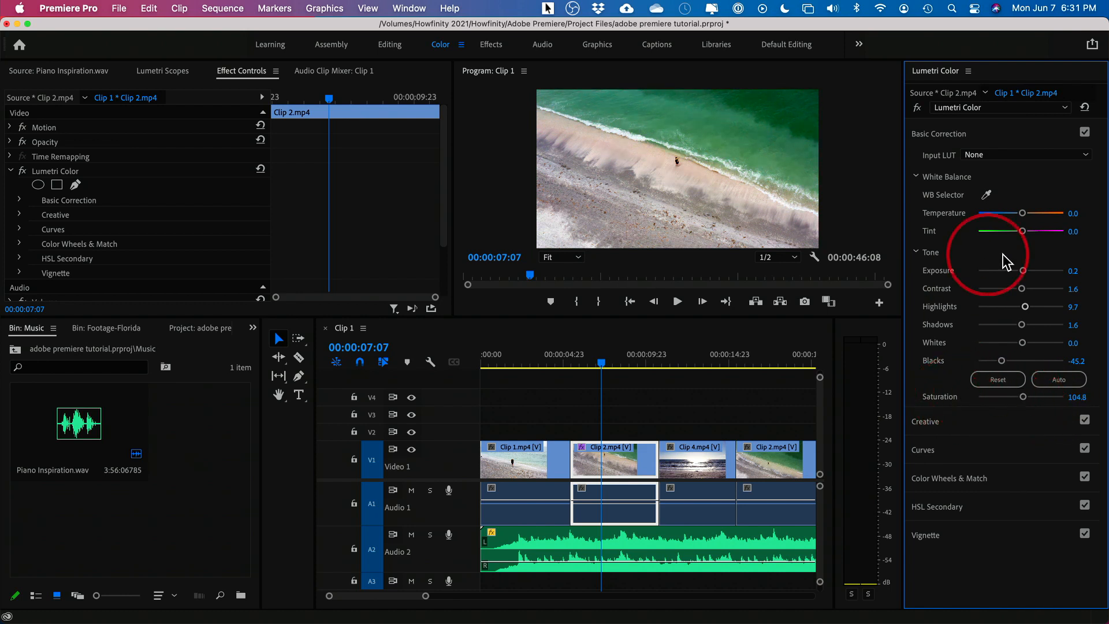
pyautogui.moveTo(1029, 214)
pyautogui.mouseDown()
pyautogui.moveTo(1050, 213)
pyautogui.moveTo(996, 213)
pyautogui.moveTo(1062, 231)
pyautogui.moveTo(1010, 232)
pyautogui.moveTo(1026, 230)
pyautogui.mouseUp()
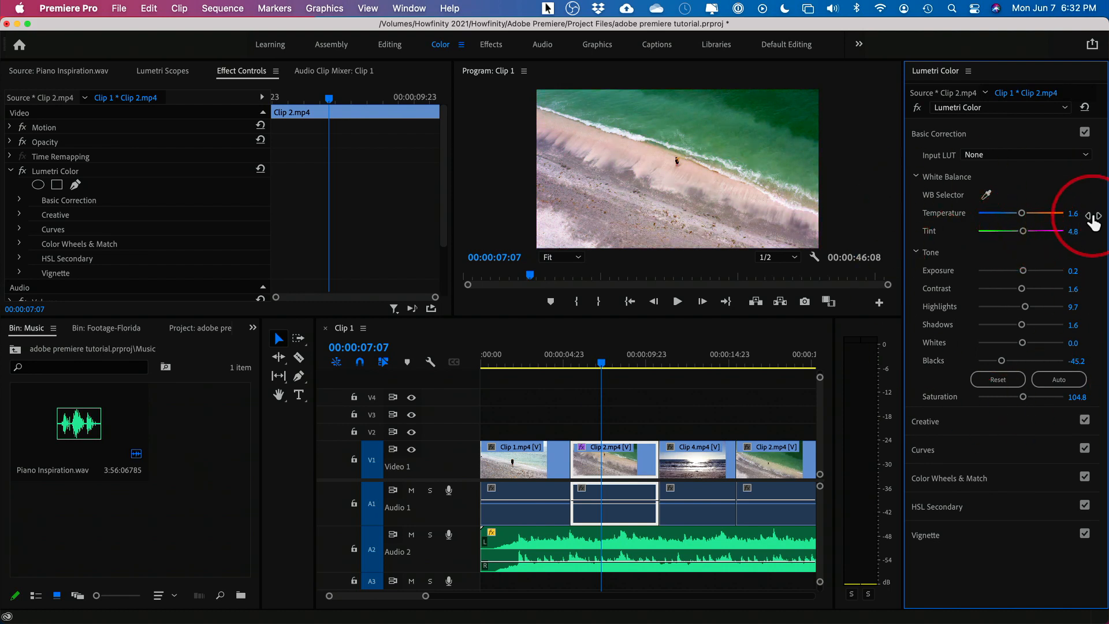
pyautogui.click(942, 135)
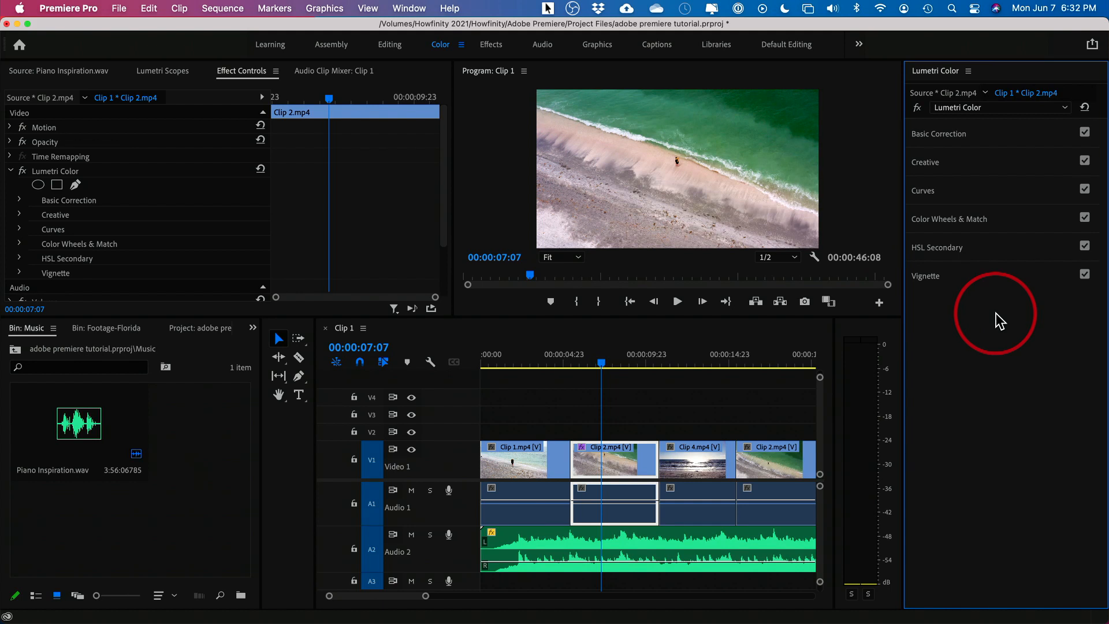
# Mark an out point at 00:00:46:06, at the end of the Introduction clip, to define the sequence's export range.
pyautogui.click(661, 407)
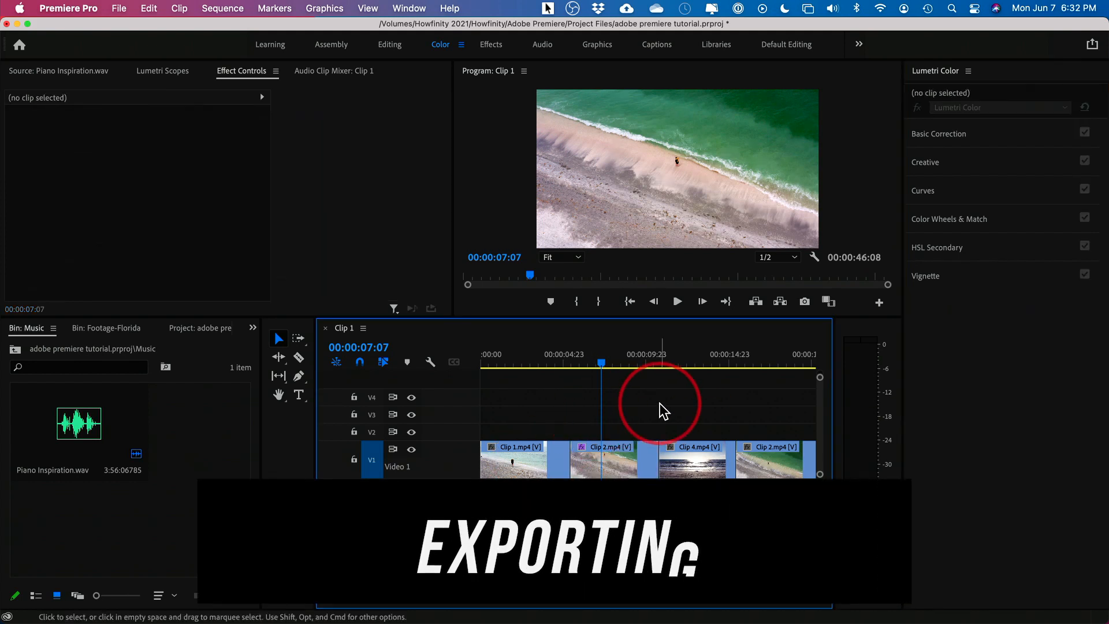
pyautogui.press('-')
pyautogui.press('-')
pyautogui.click(683, 362)
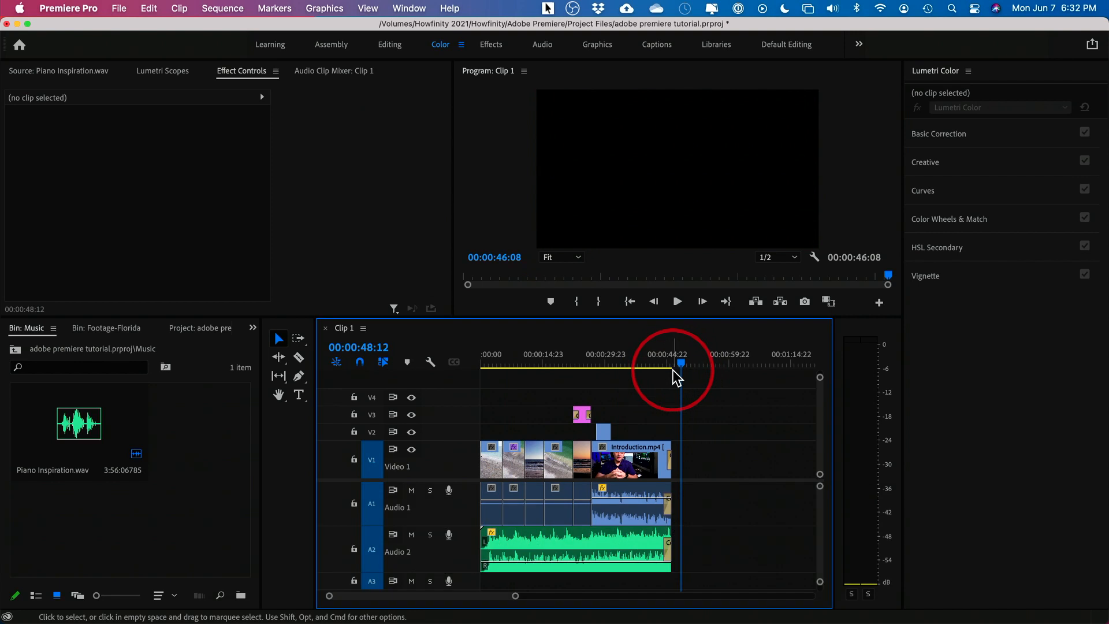
pyautogui.press('=')
pyautogui.moveTo(651, 359); pyautogui.dragTo(631, 365)
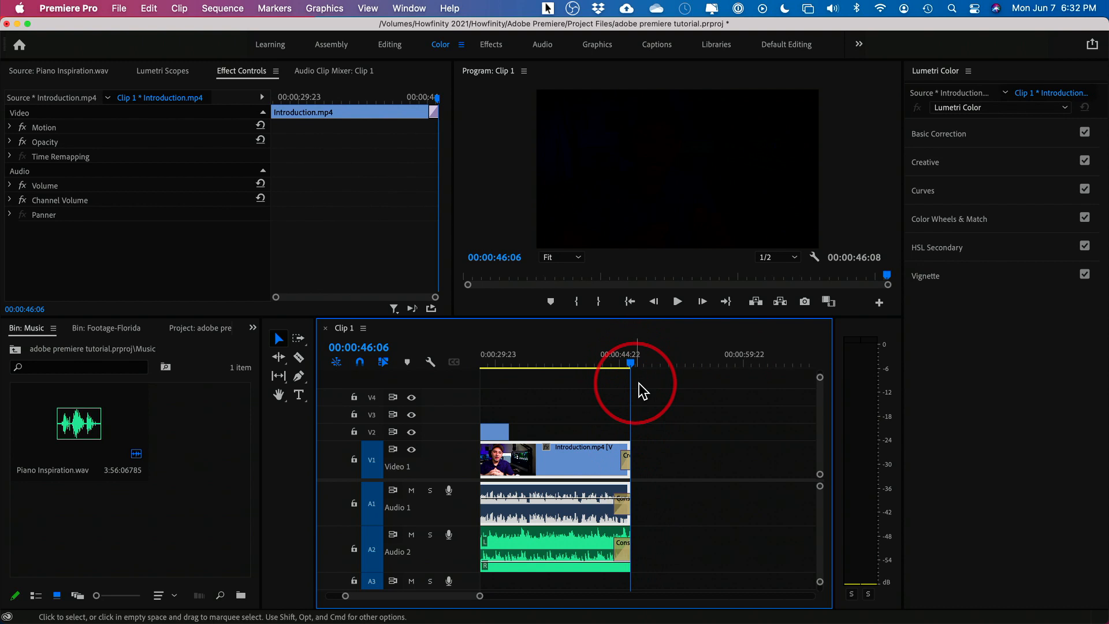
pyautogui.click(653, 391)
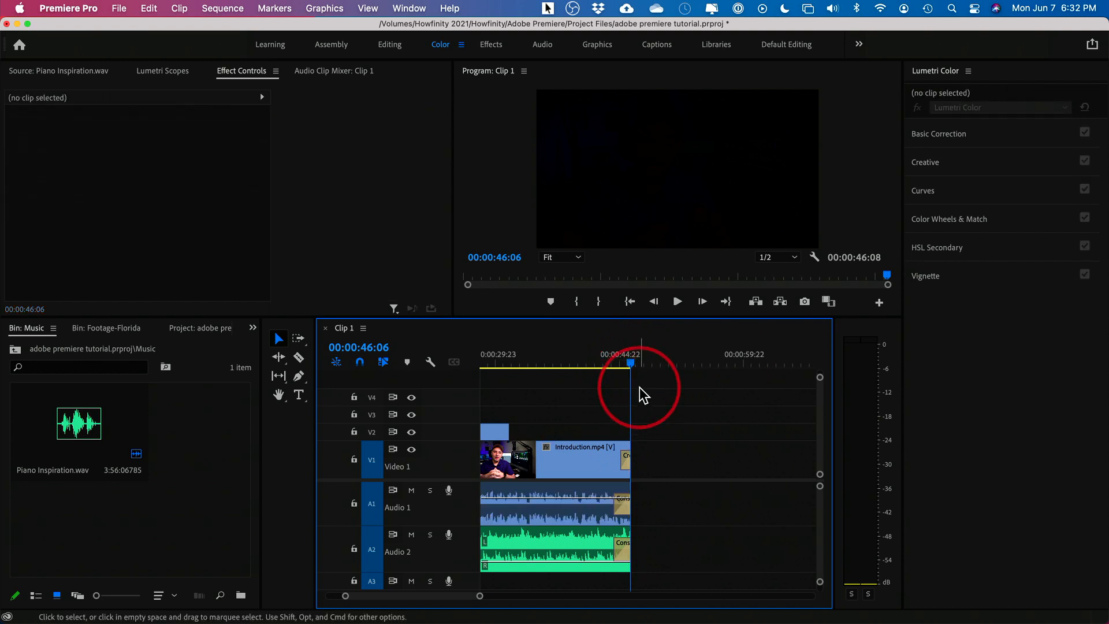
pyautogui.press('o')
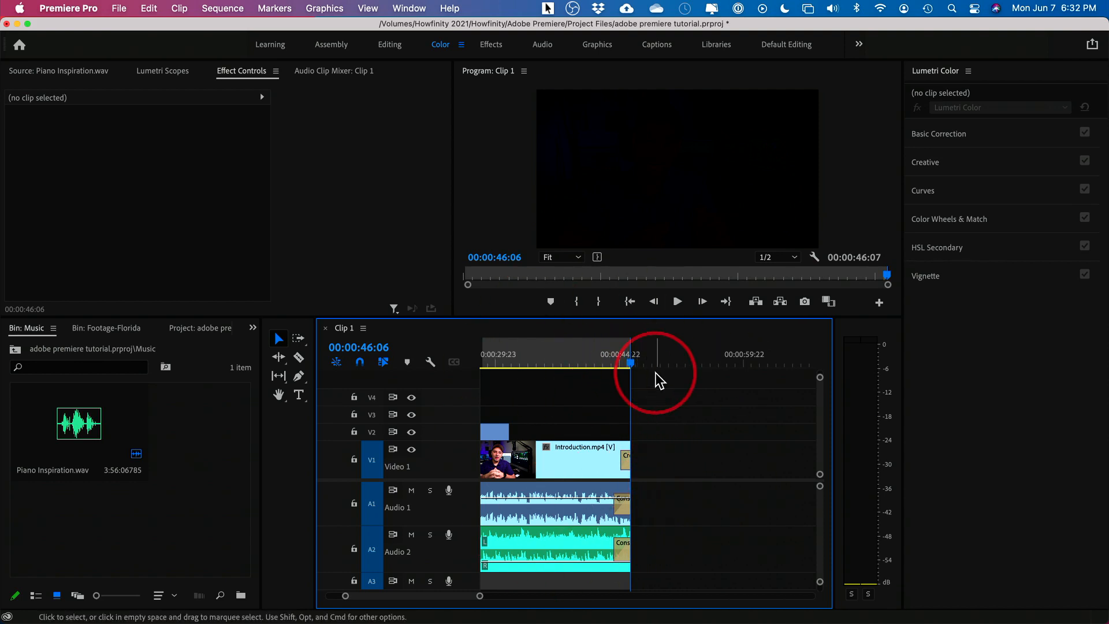
pyautogui.press('-')
pyautogui.press('-')
pyautogui.press('-')
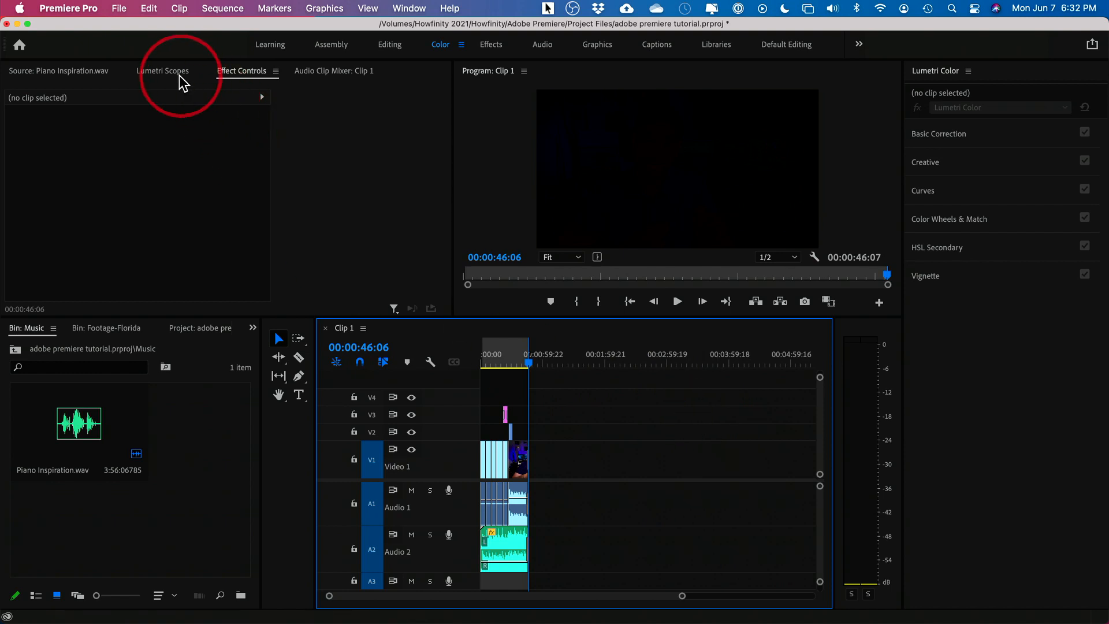
# Open the media export settings and choose the H.264 format with the YouTube 1080p Full HD preset.
pyautogui.click(119, 9)
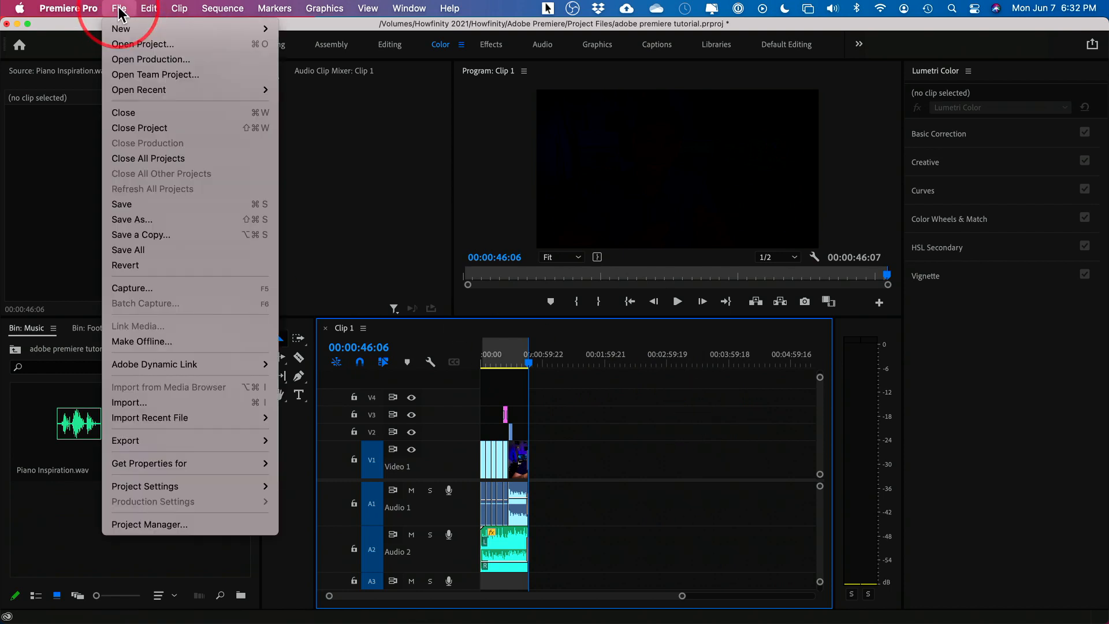
pyautogui.moveTo(216, 445)
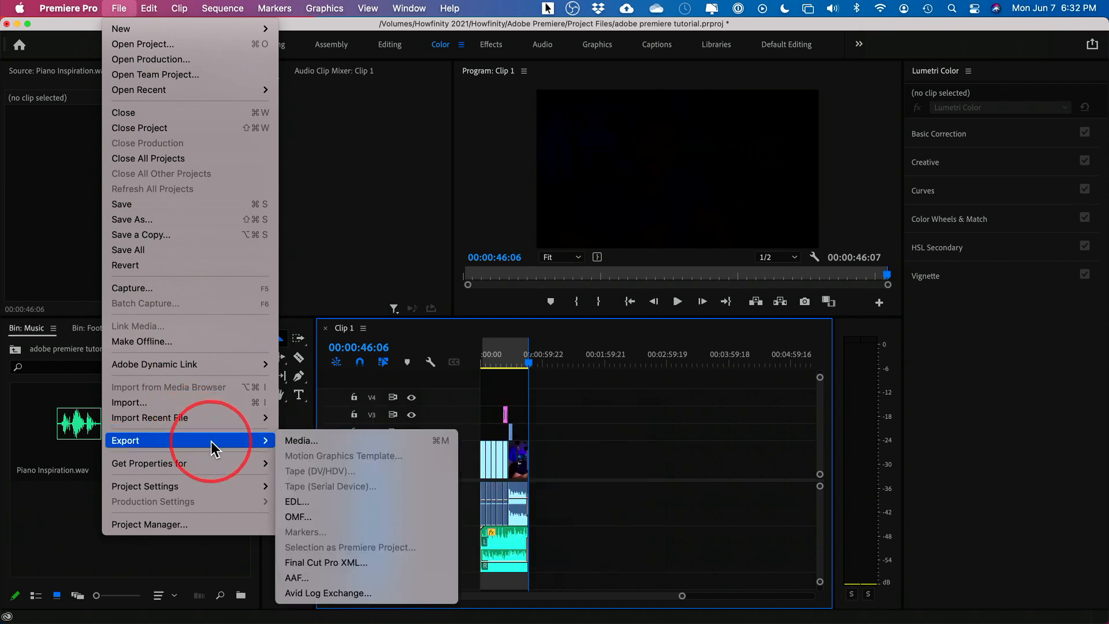
pyautogui.click(358, 441)
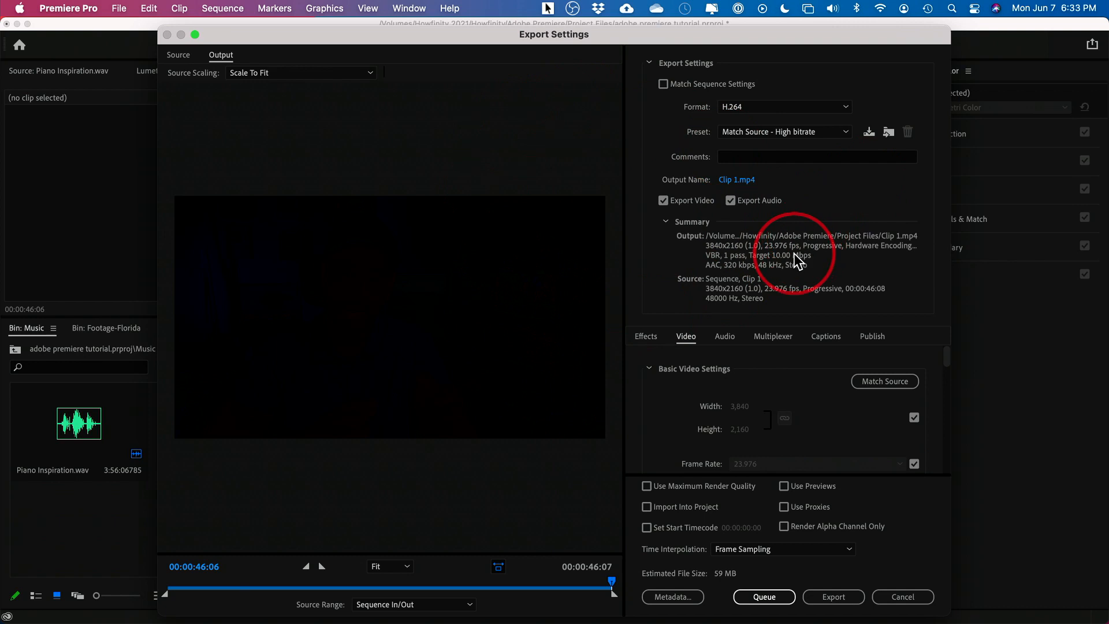
pyautogui.click(731, 108)
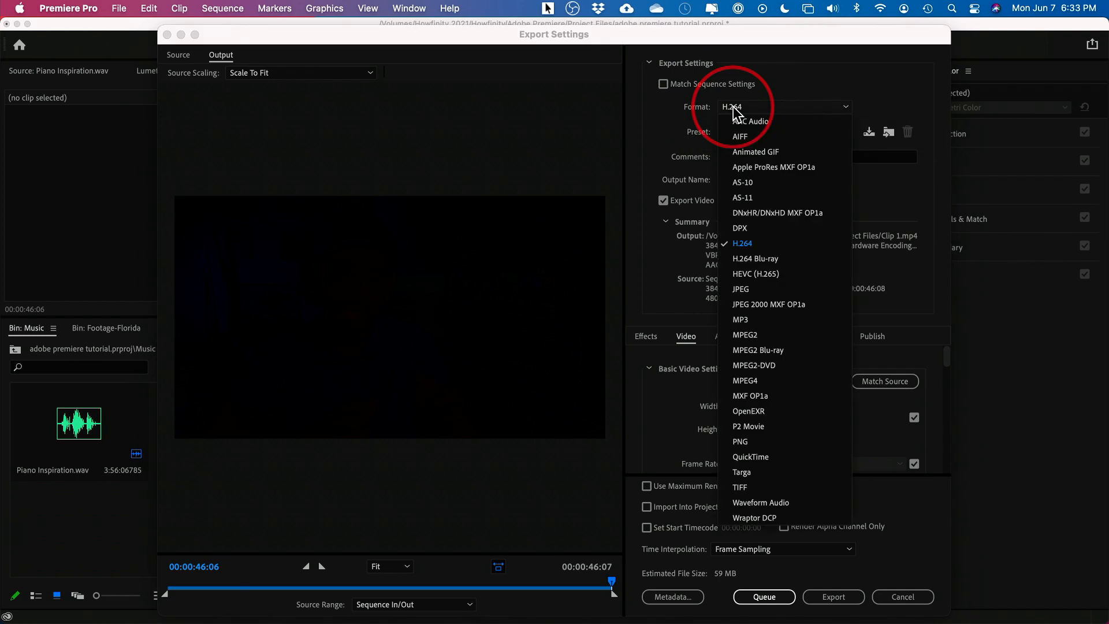
pyautogui.click(789, 245)
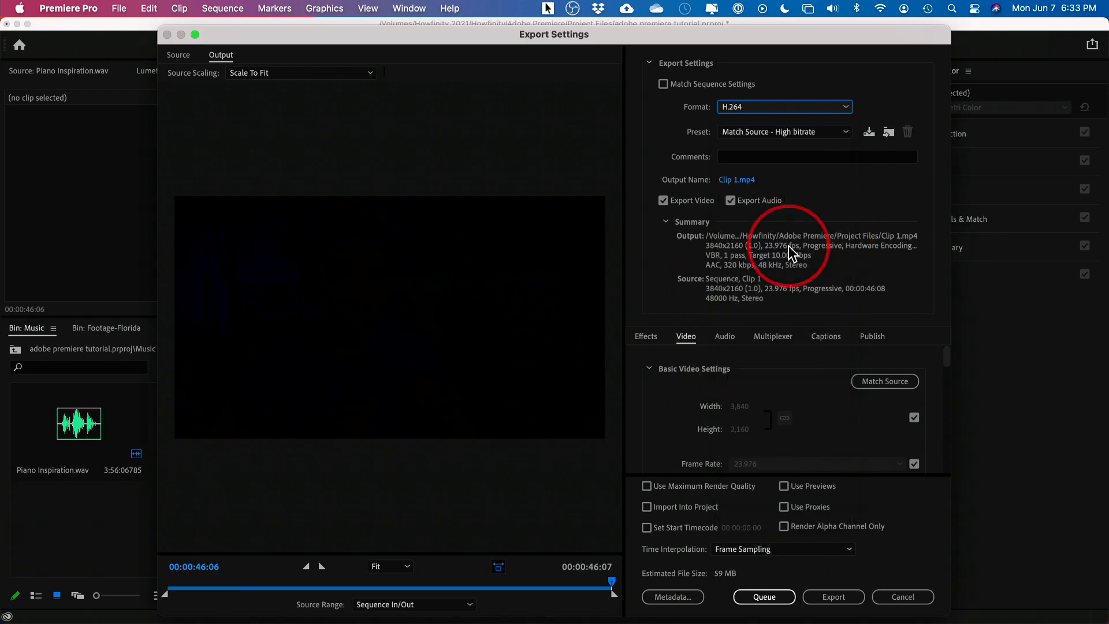
pyautogui.click(751, 132)
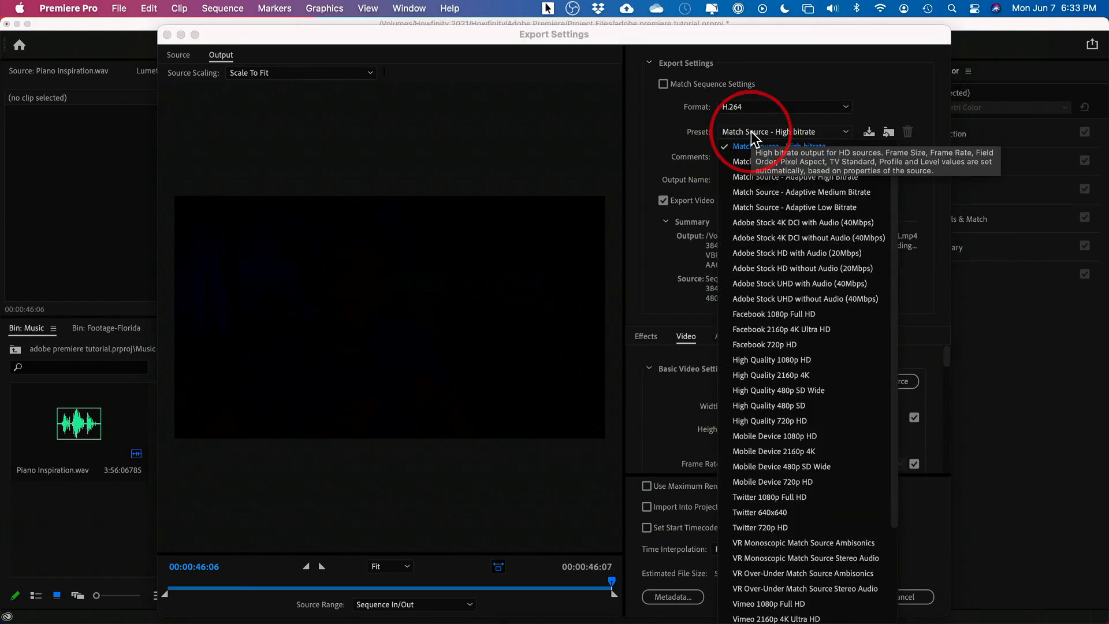
pyautogui.scroll(-3, 813, 359)
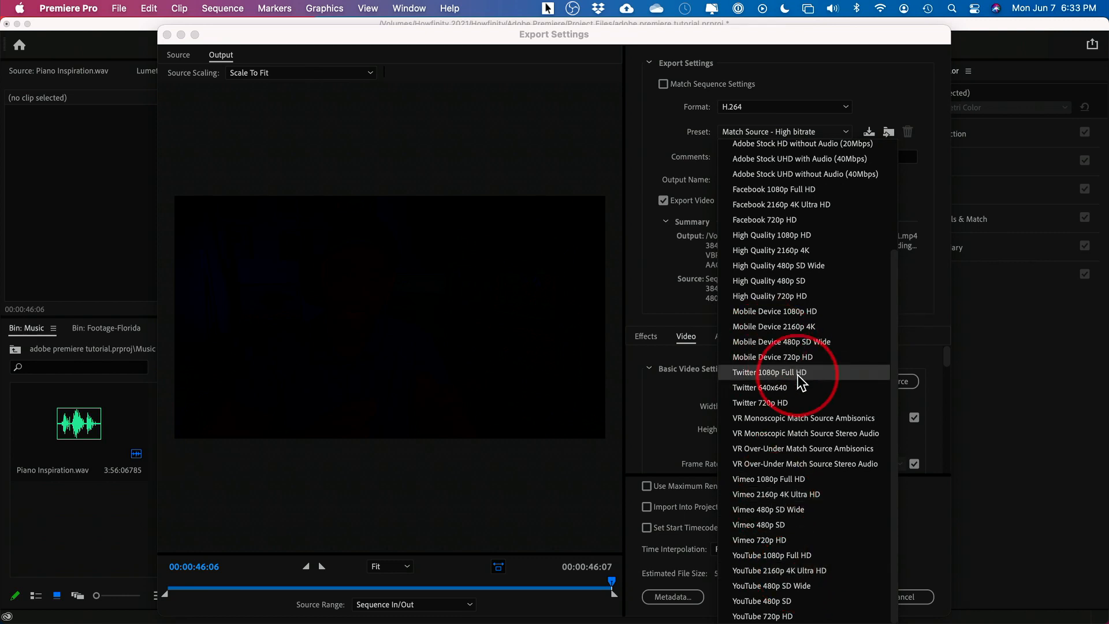
pyautogui.click(774, 555)
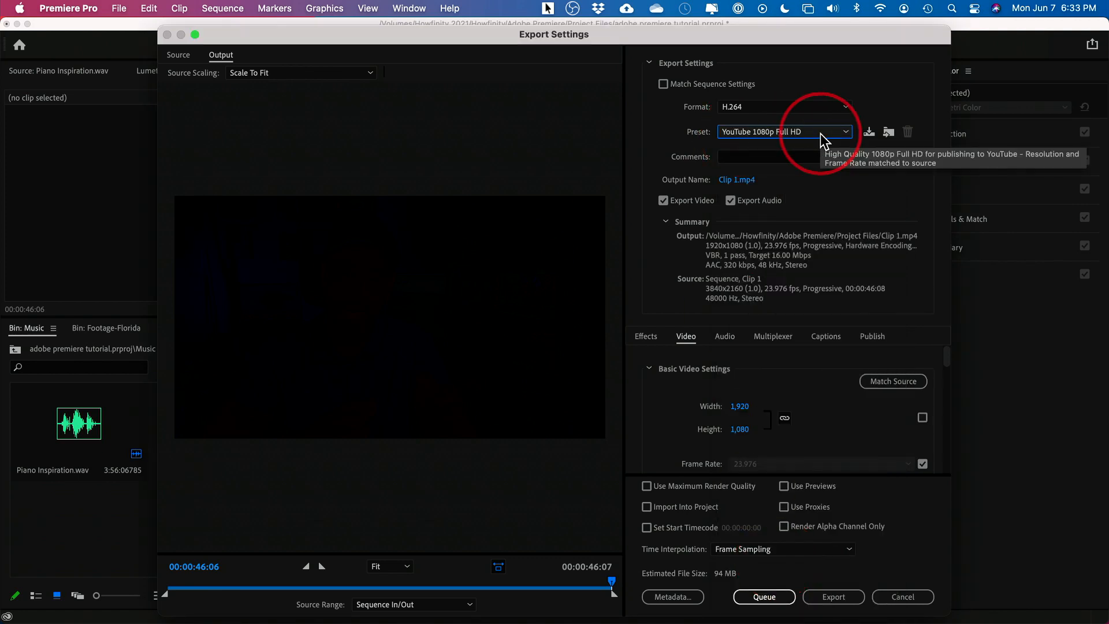
# Switch the export preset to YouTube 2160p 4K Ultra HD and name the output file "version 1 sunset" in the Project Files folder.
pyautogui.scroll(-1, 820, 133)
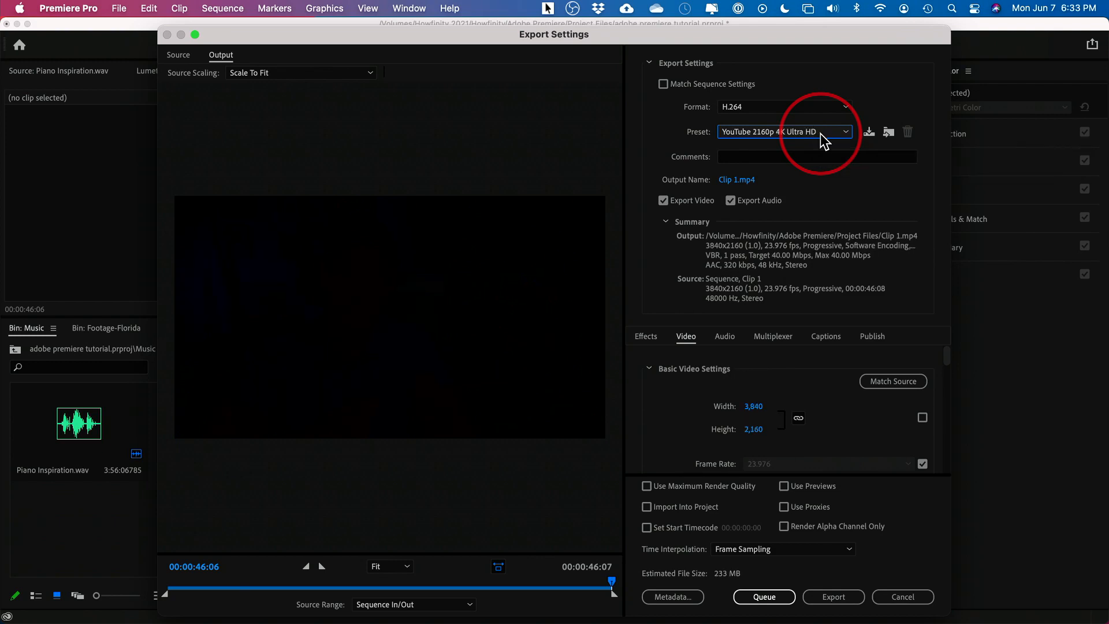
pyautogui.click(730, 181)
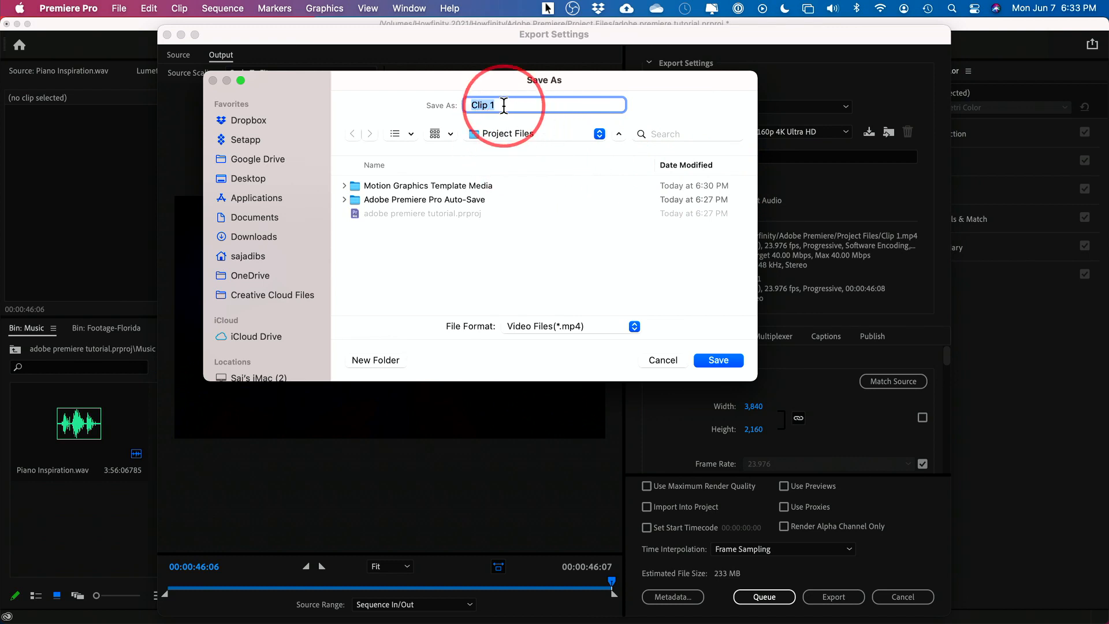
pyautogui.write('versi')
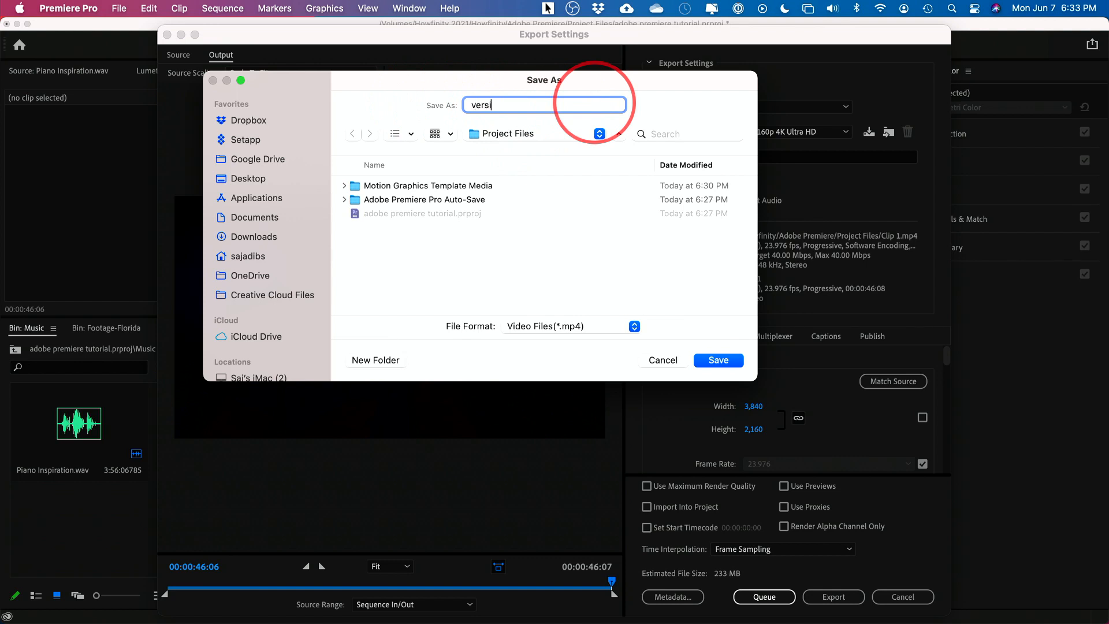
pyautogui.write('on 1 sunset')
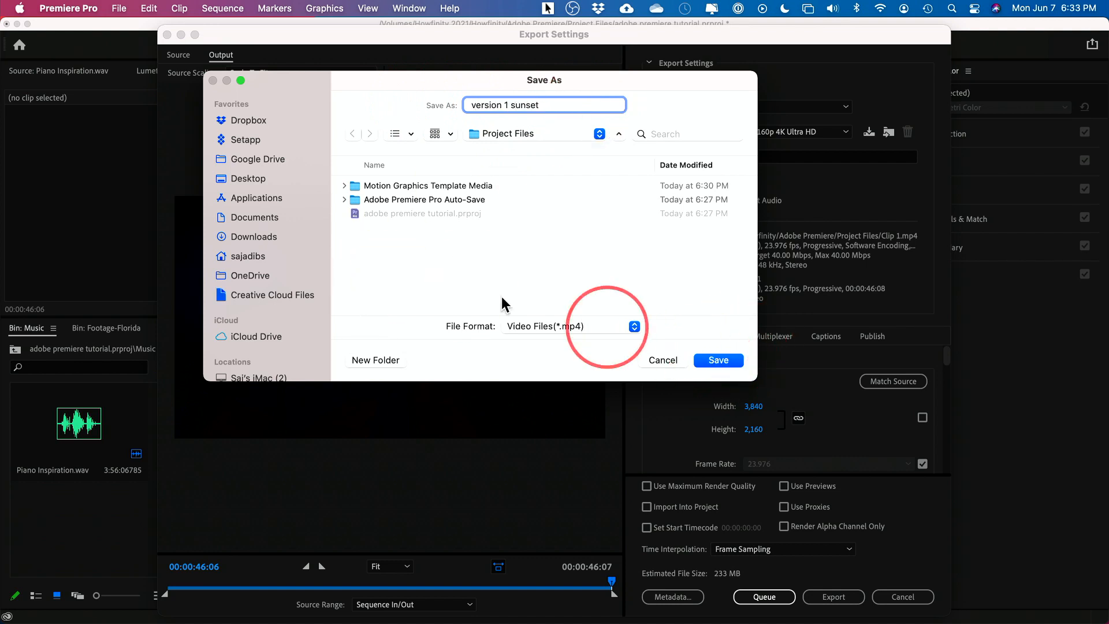
pyautogui.click(716, 355)
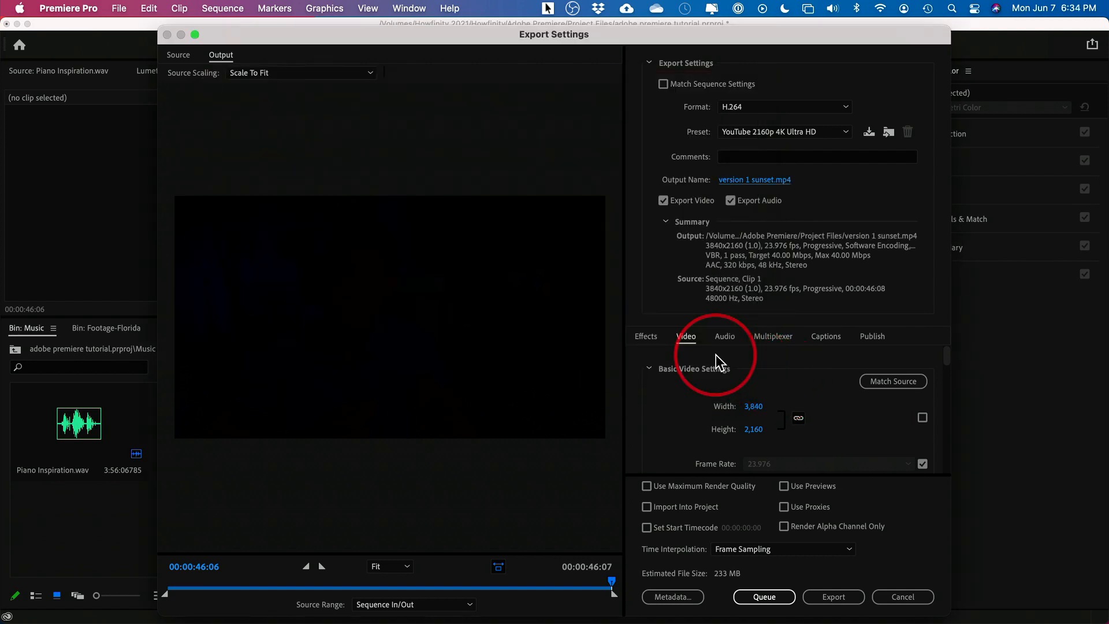
# Review the basic video settings and export the sequence directly to the MP4 file.
pyautogui.scroll(-3, 688, 372)
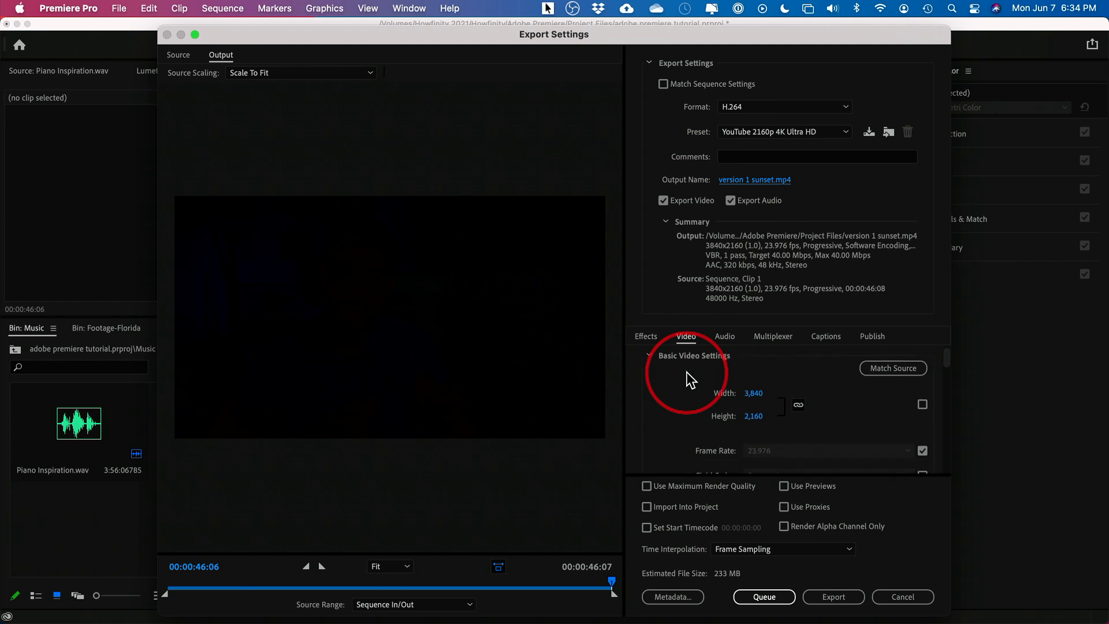
pyautogui.scroll(2, 693, 383)
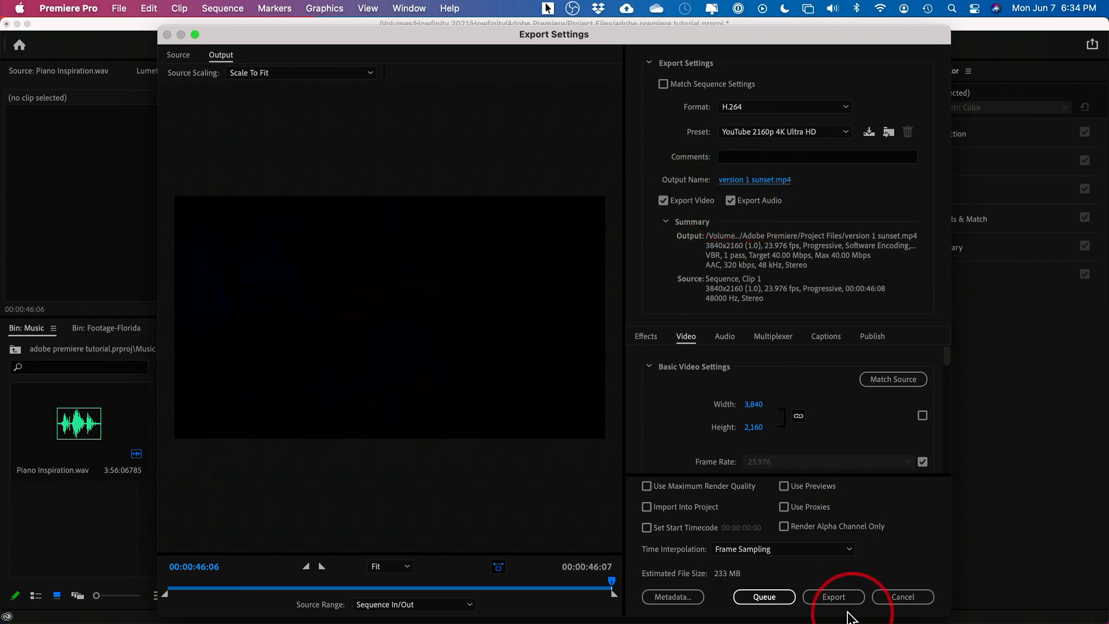
pyautogui.click(832, 599)
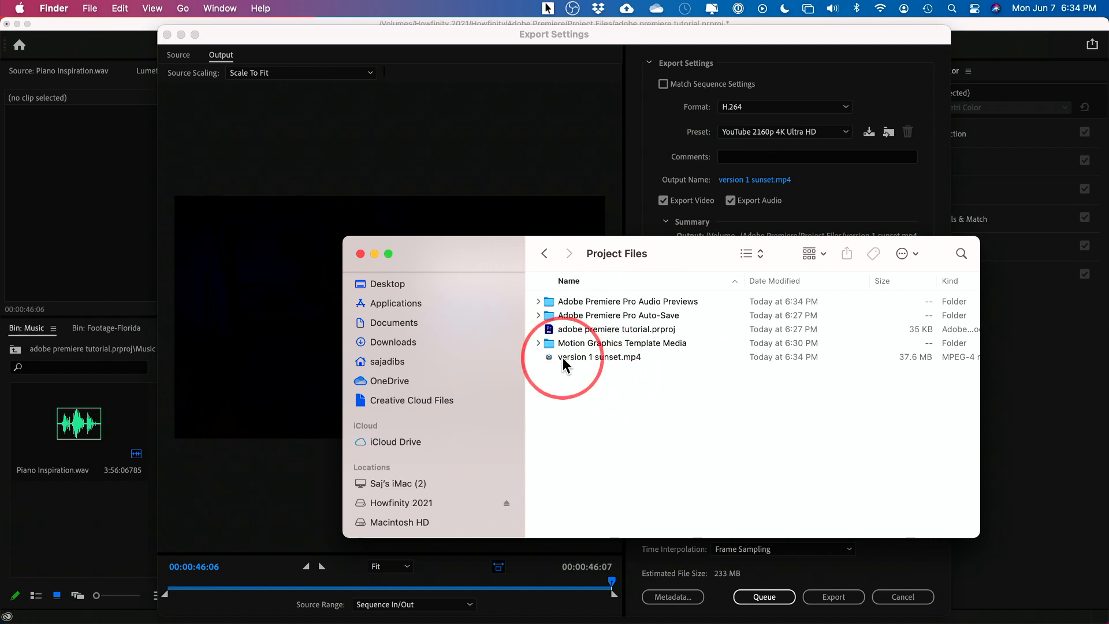
# In Finder, preview the exported version 1 sunset.mp4 file, skim through its footage and close the preview.
pyautogui.click(601, 357)
pyautogui.moveTo(481, 251); pyautogui.dragTo(409, 362)
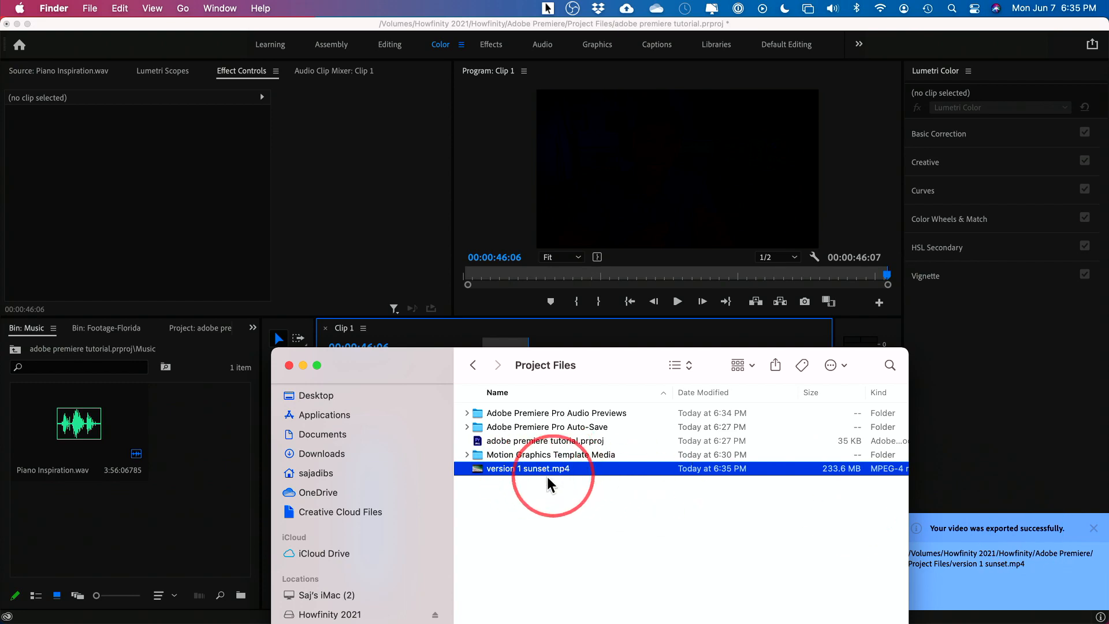
pyautogui.press('space')
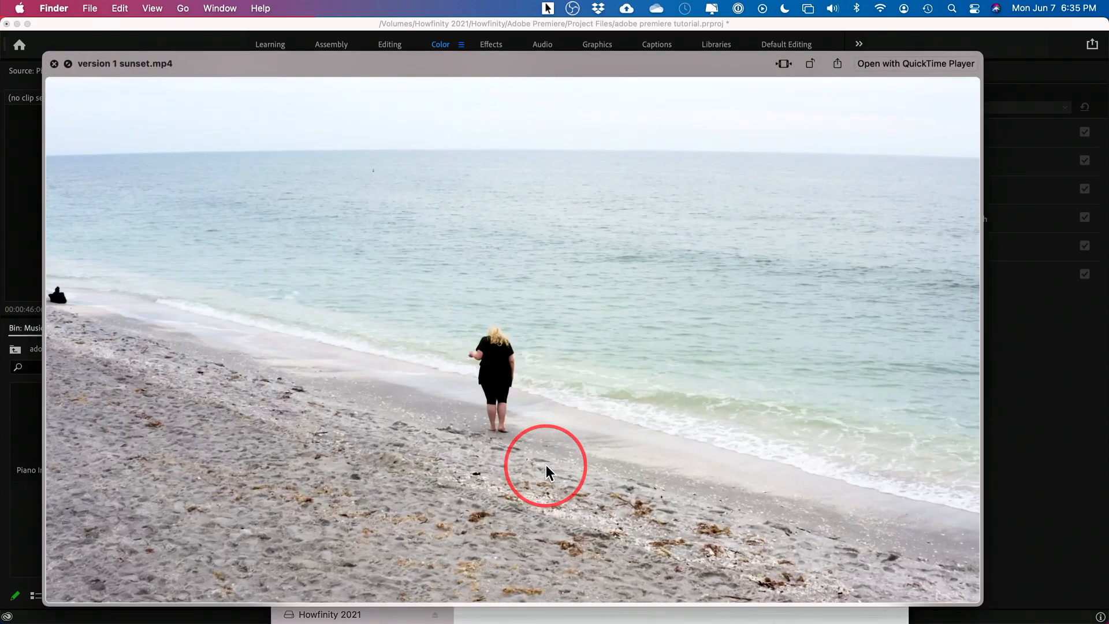
pyautogui.moveTo(203, 585); pyautogui.dragTo(581, 586)
pyautogui.press('space')
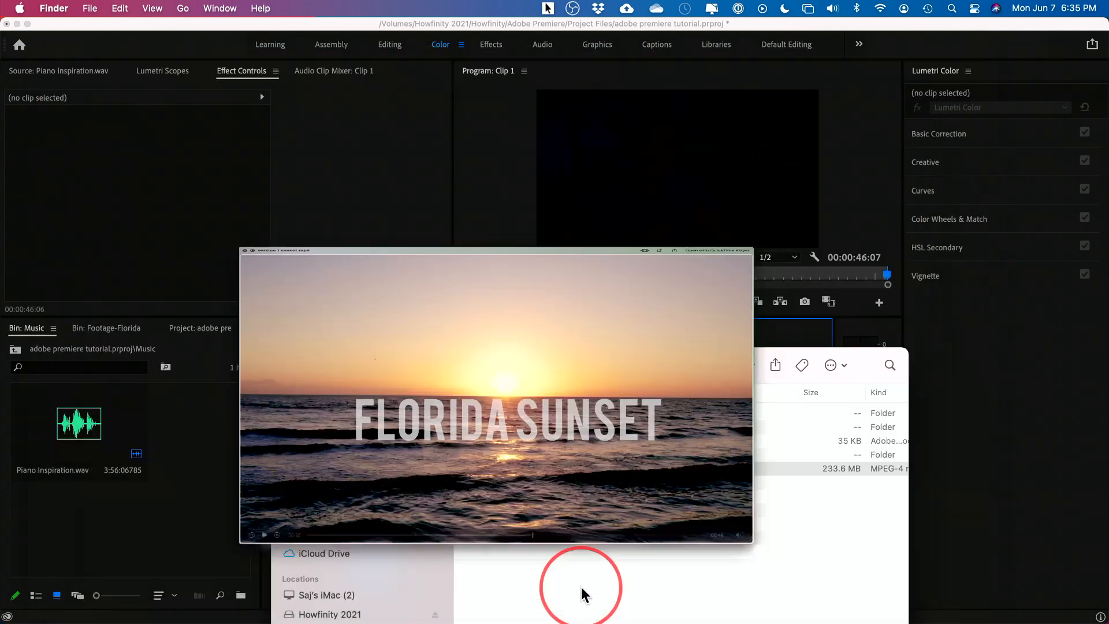